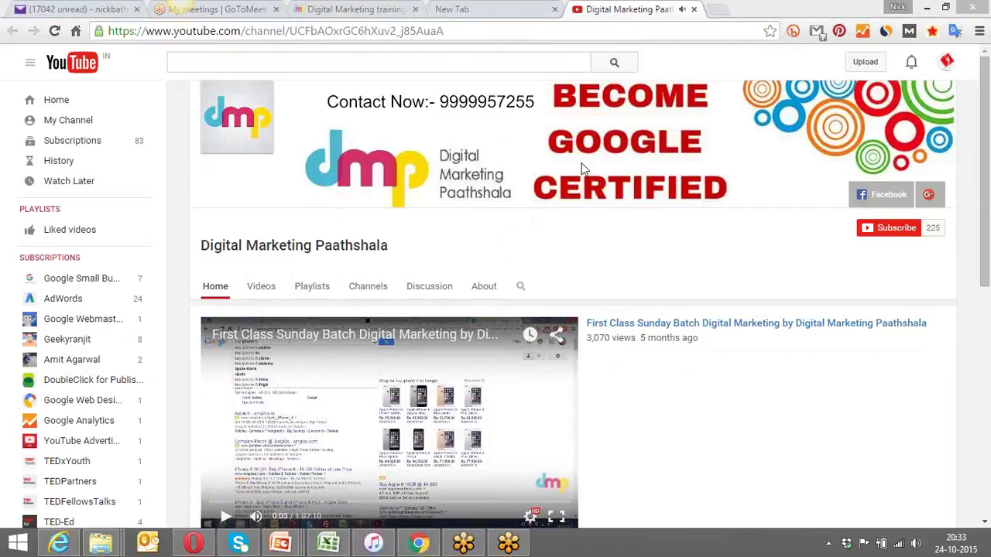
Show the Digital Marketing Paathshala channel's Playlists page, listing Sunday Batch and Monday Batch.
drag(987, 105, 986, 128)
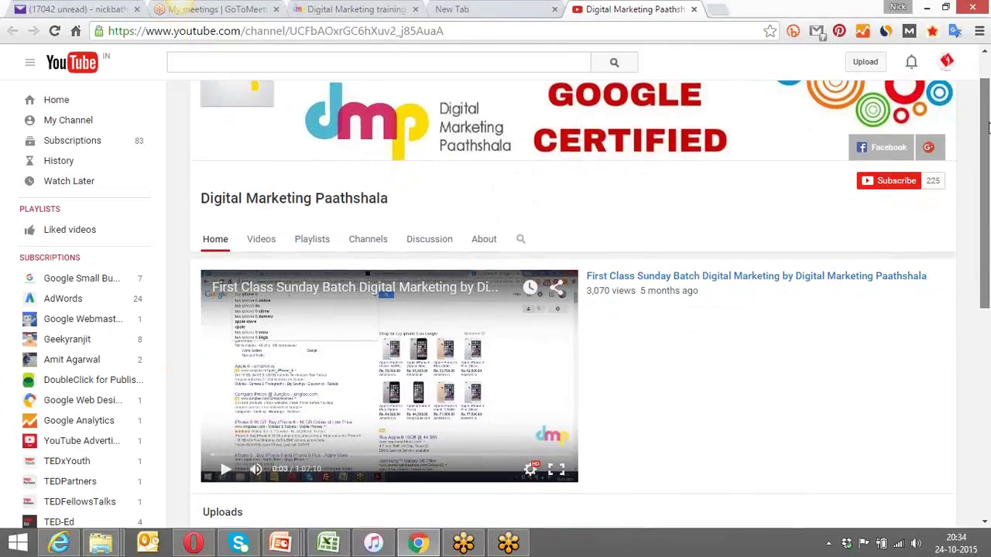
click(306, 246)
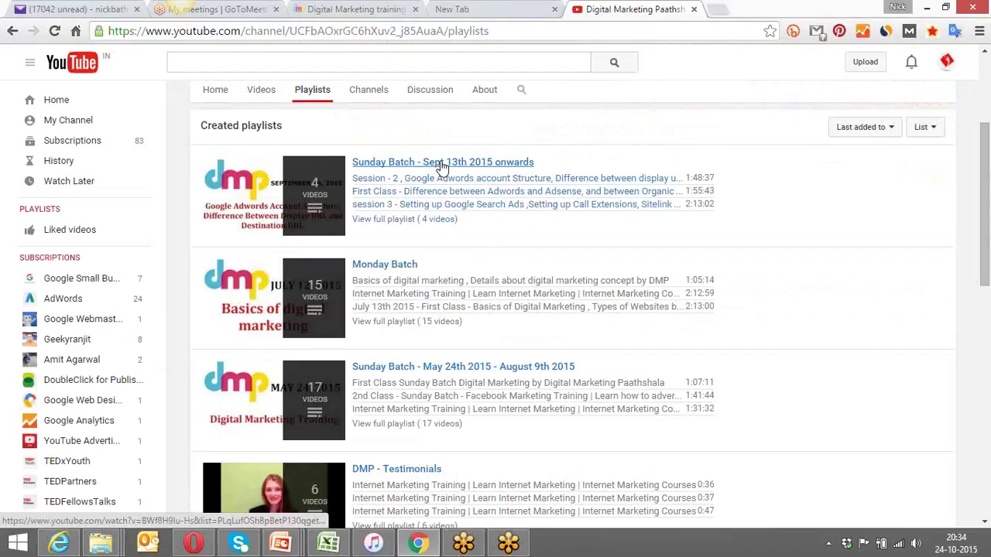
click(389, 266)
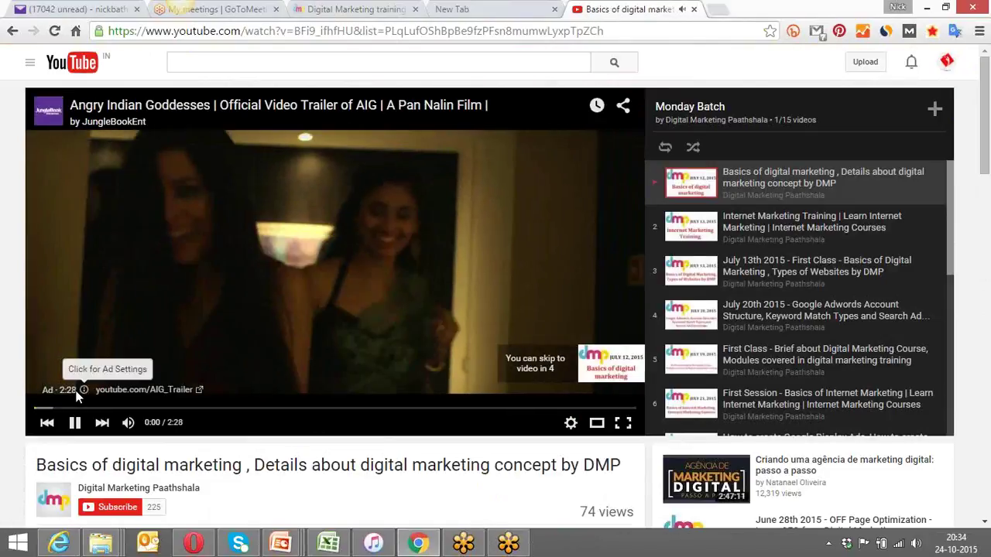
click(127, 422)
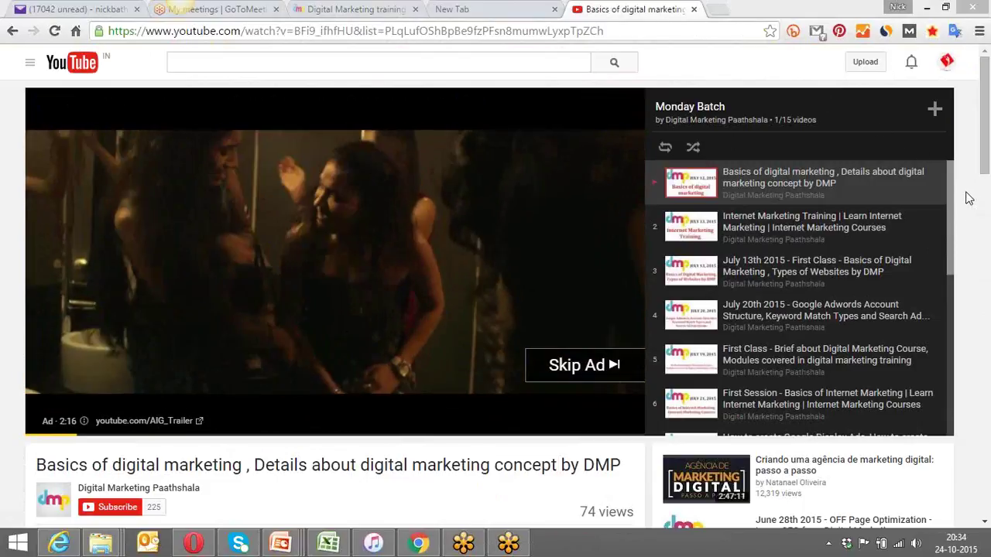
scroll(949, 248, down, 2)
scroll(958, 252, down, 3)
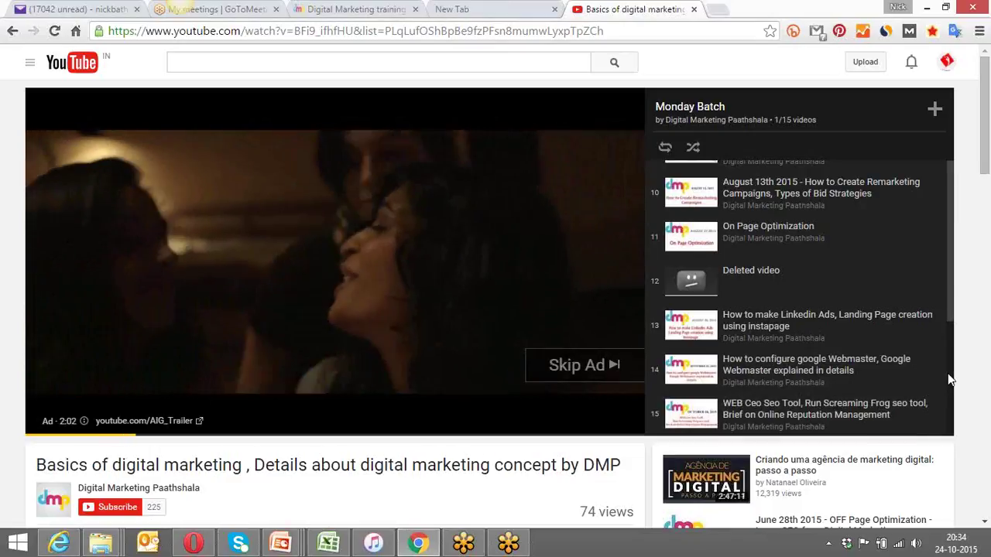
scroll(948, 373, up, 3)
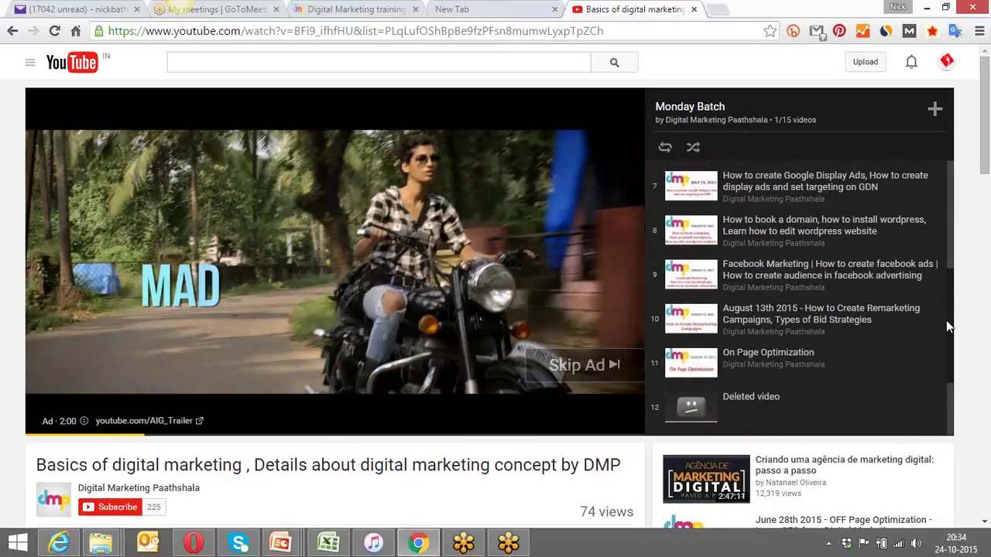
scroll(946, 319, up, 1)
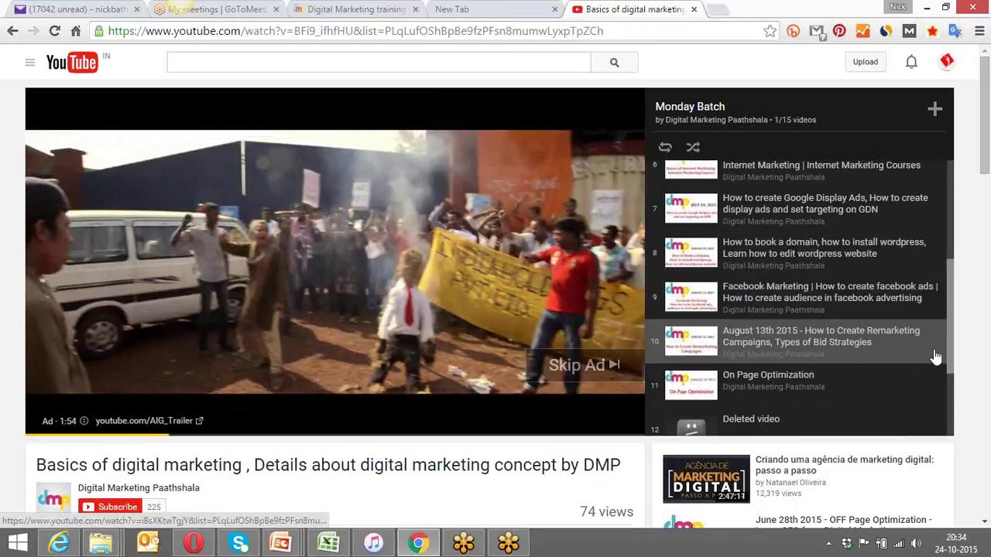
scroll(941, 372, down, 3)
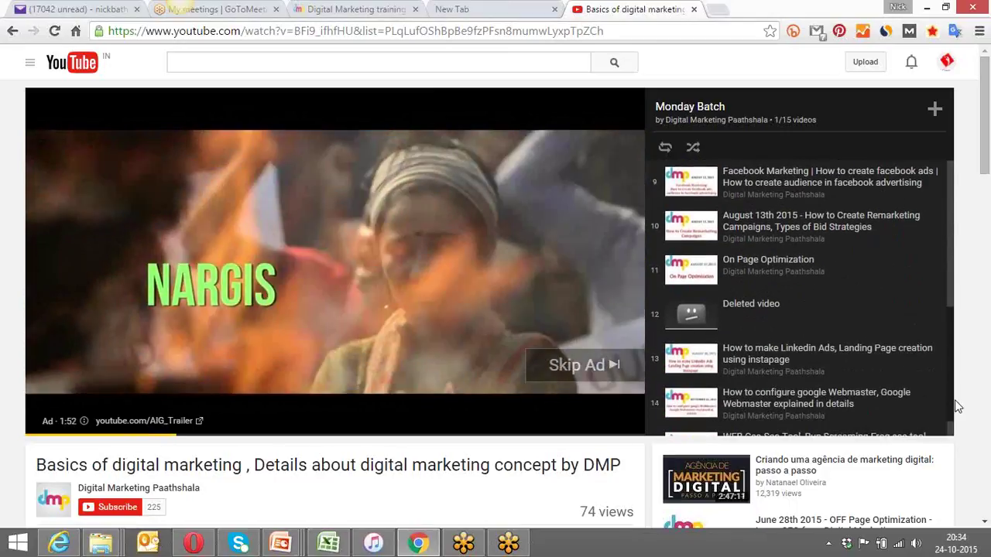
scroll(956, 419, down, 1)
scroll(956, 403, up, 5)
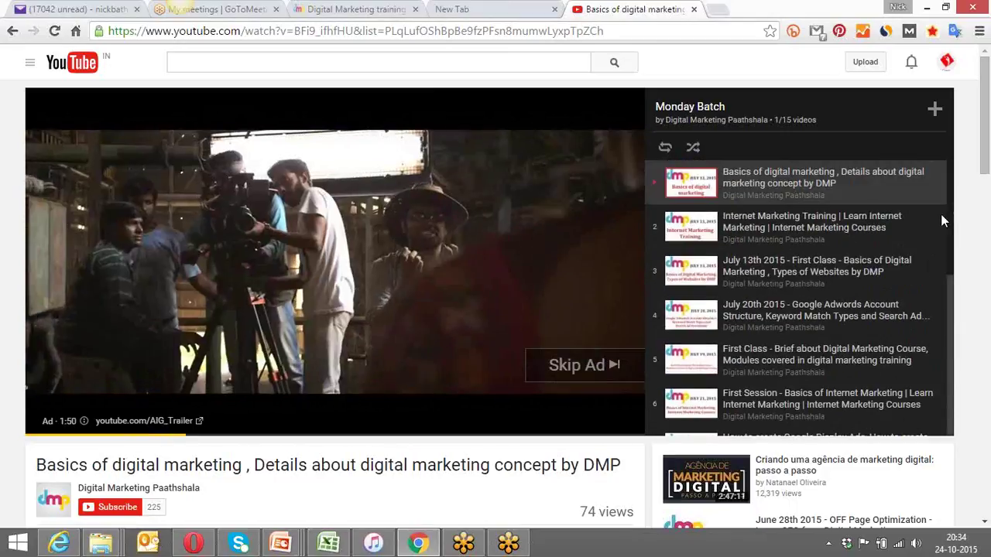
click(13, 34)
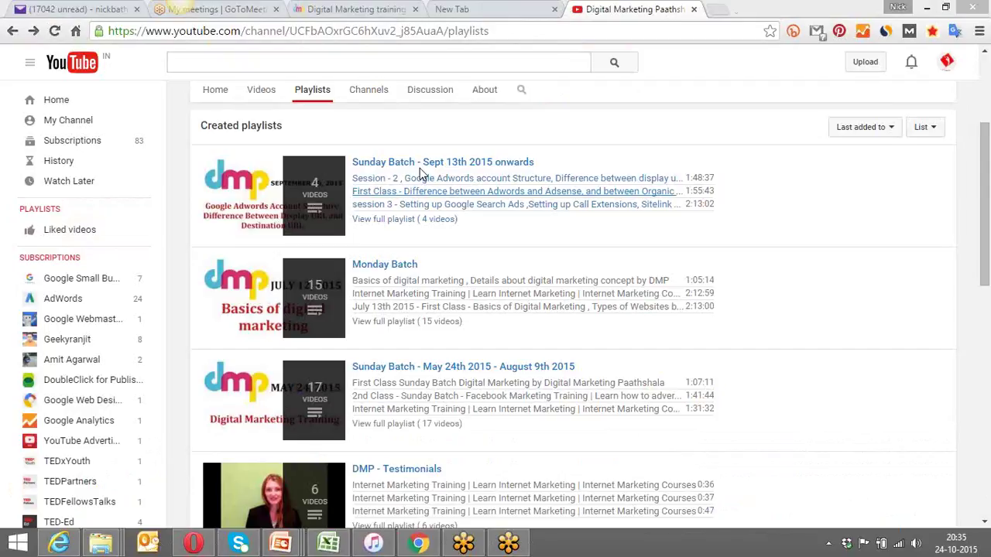
Load facebook.com in a new browser tab.
click(717, 10)
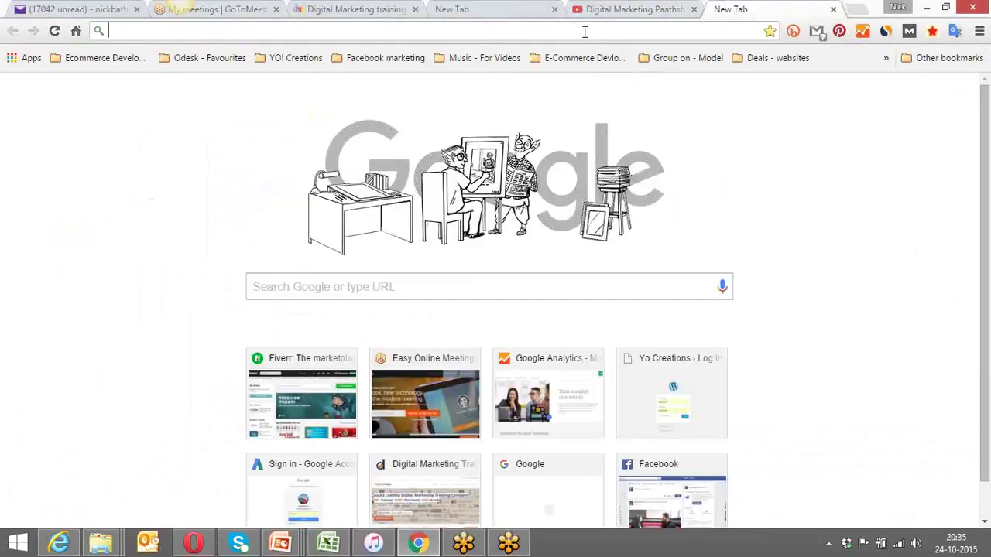
text(fa)
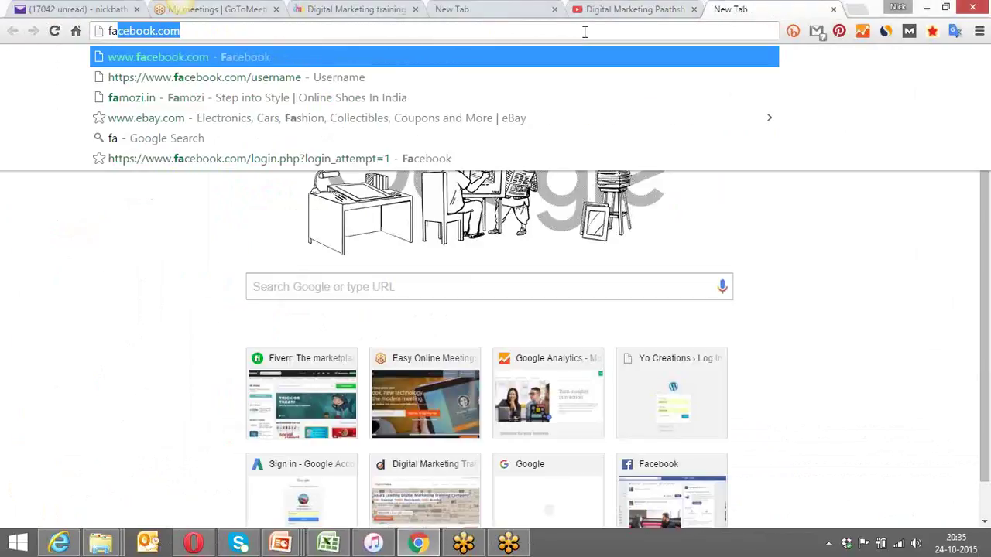
key(Right)
key(Return)
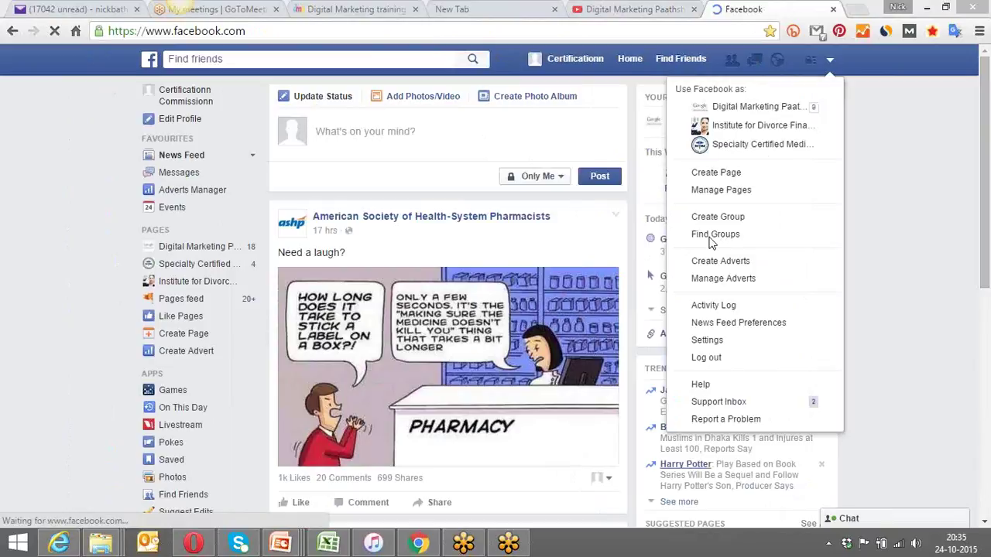
Log out of Facebook and log back in with another saved account.
click(720, 359)
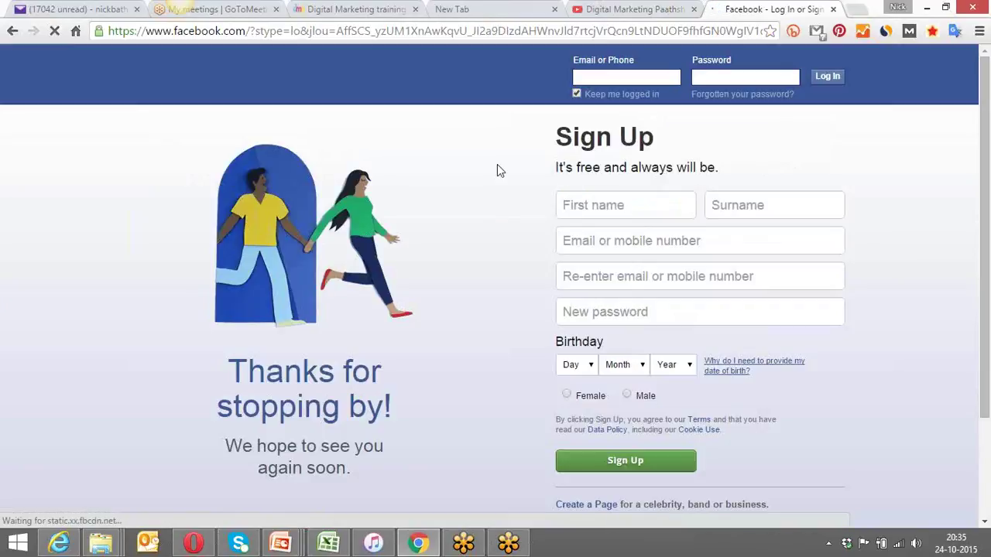
click(601, 78)
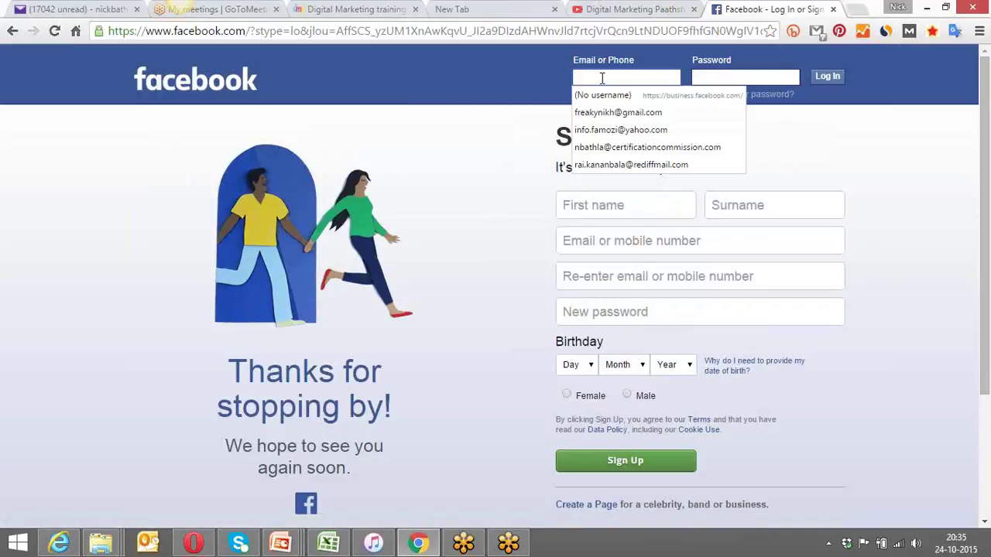
click(655, 112)
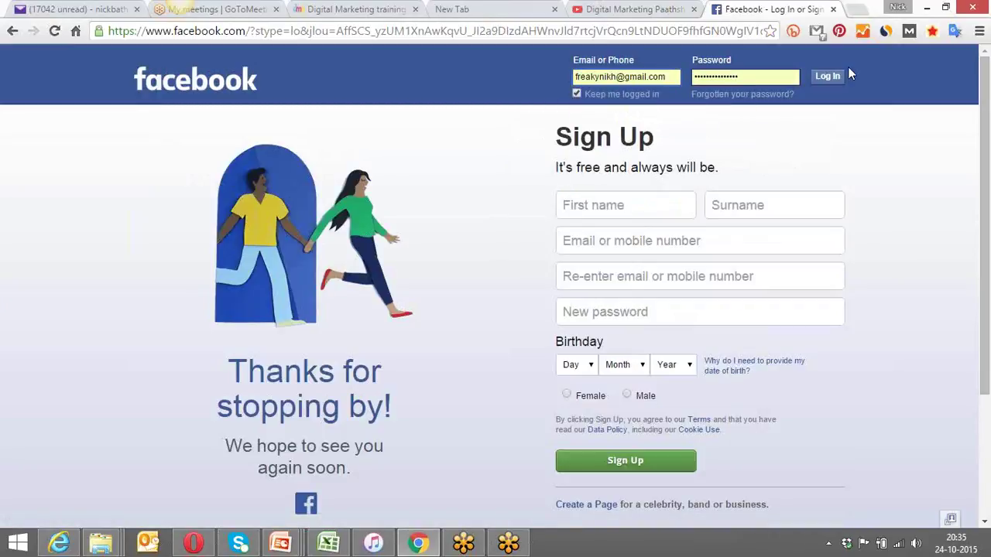
click(829, 77)
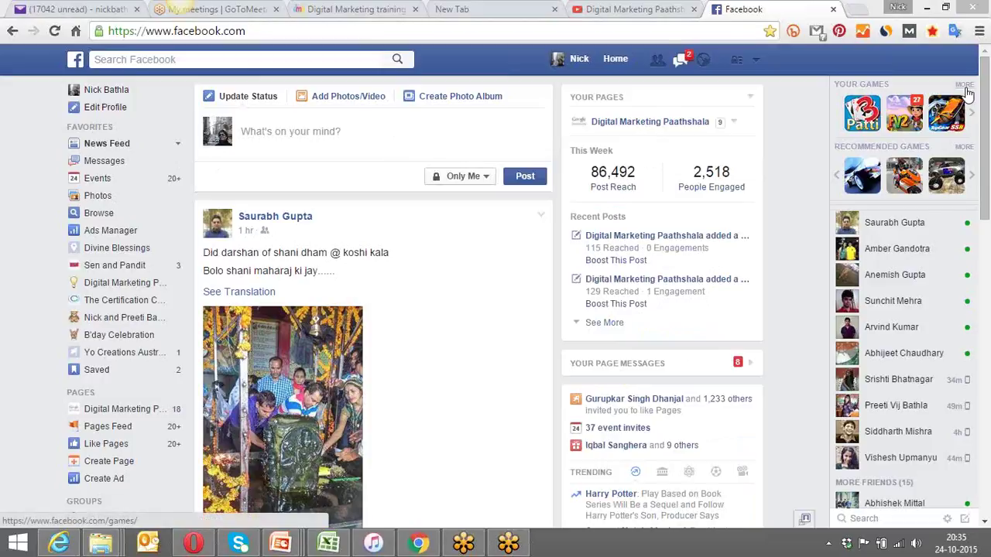
Open the Finding Your Life's Purpose course ad from the sidebar in a new tab.
scroll(987, 93, down, 2)
drag(987, 93, 987, 209)
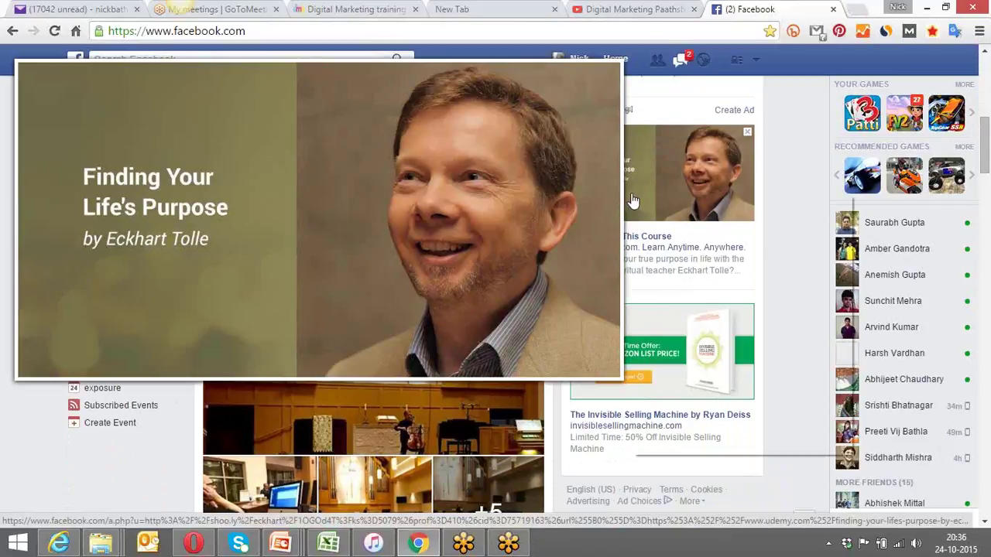
right_click(632, 199)
click(672, 204)
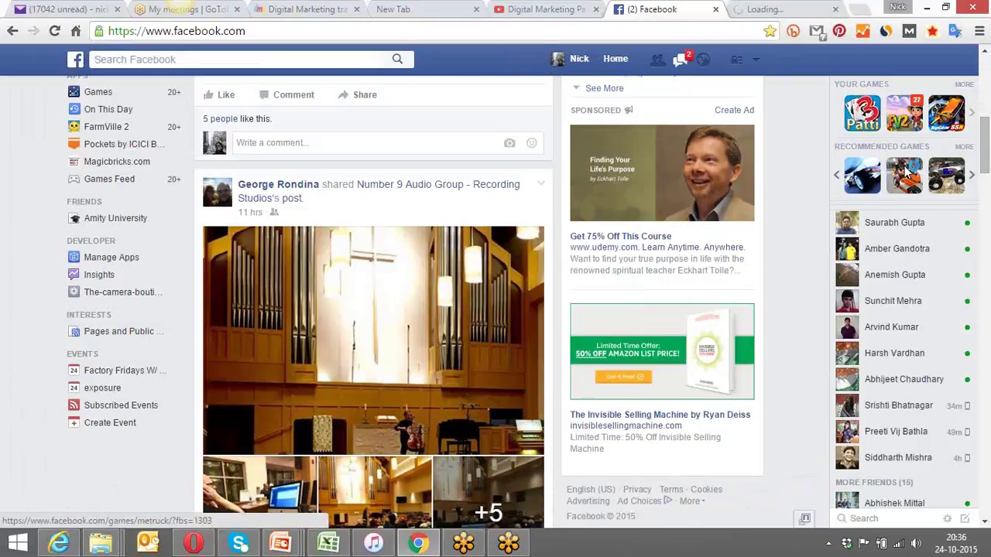
Open the Invisible Selling Machine ad in its own tab and return to the Facebook feed.
drag(982, 144, 987, 151)
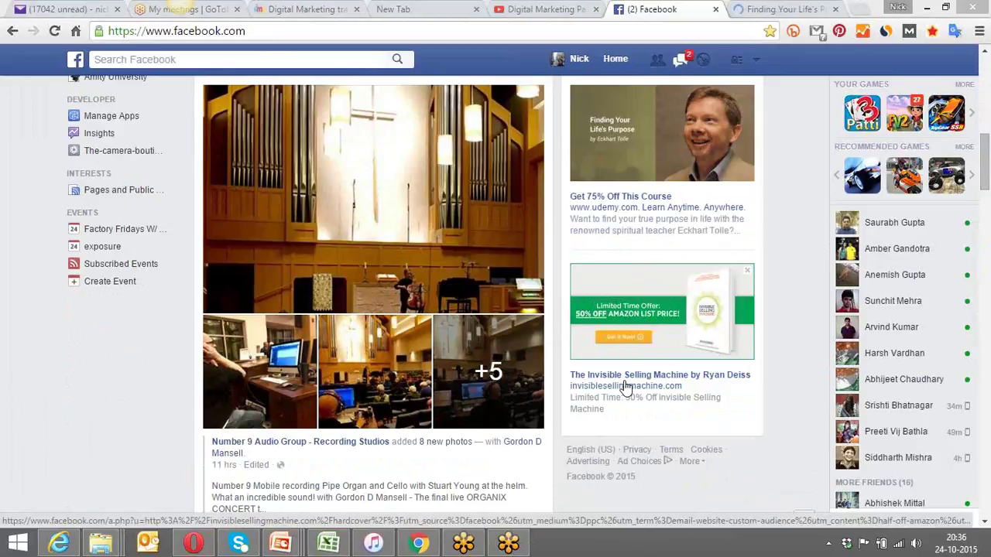
click(636, 320)
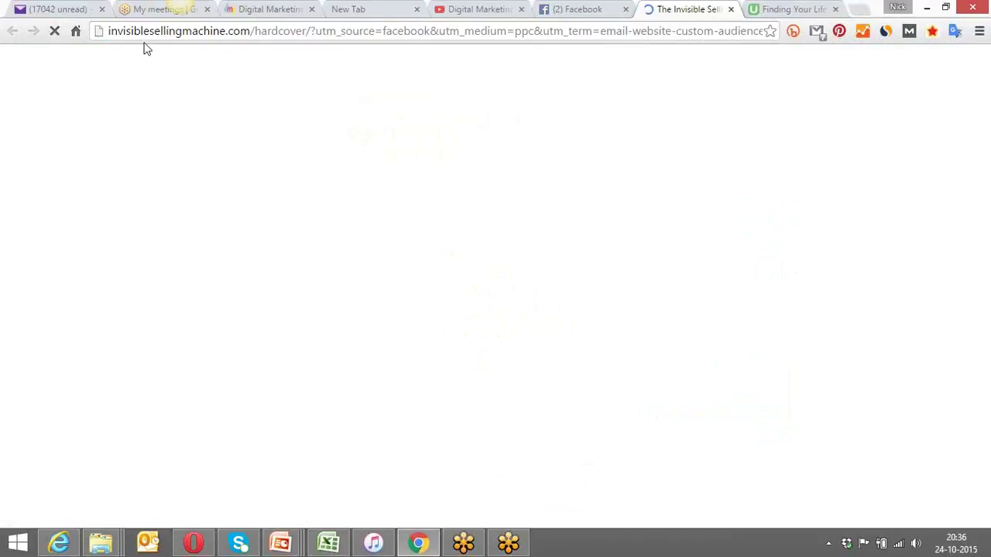
click(600, 7)
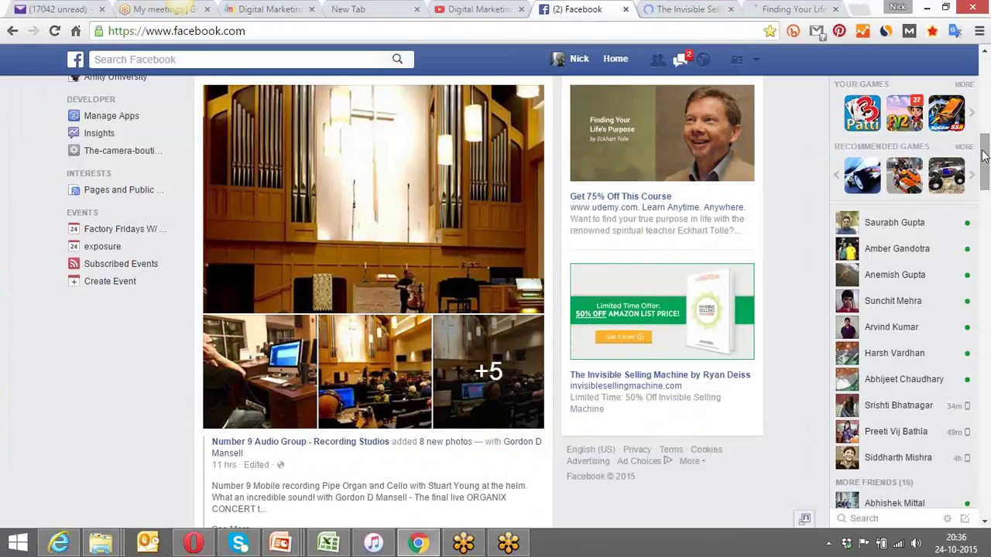
drag(985, 155, 980, 28)
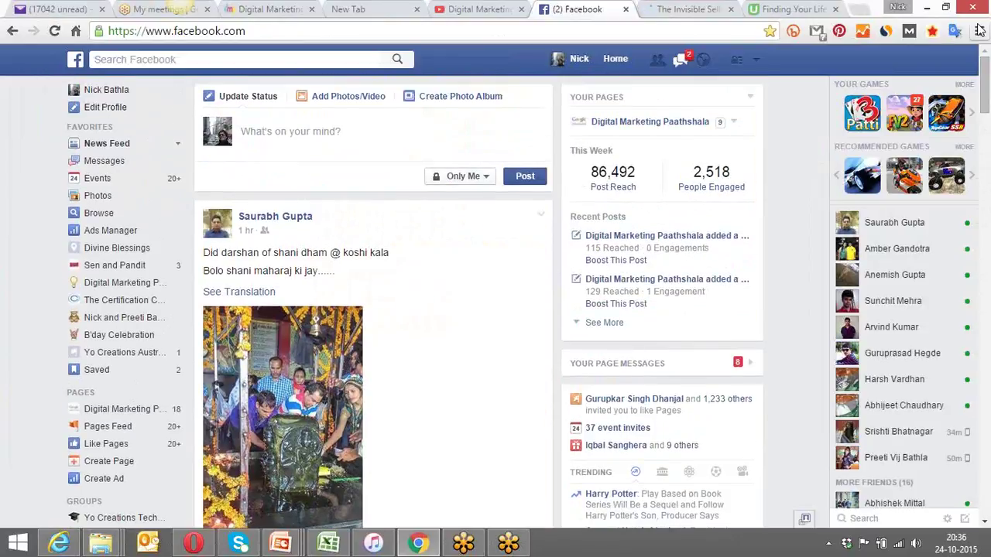
Log out from the account menu and sign in with a different saved email from autofill.
click(758, 65)
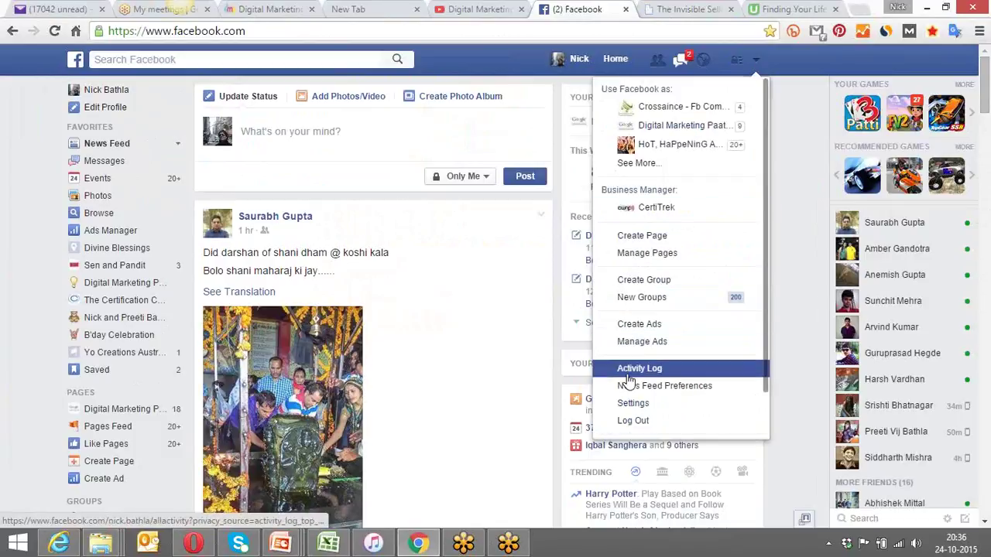
click(641, 425)
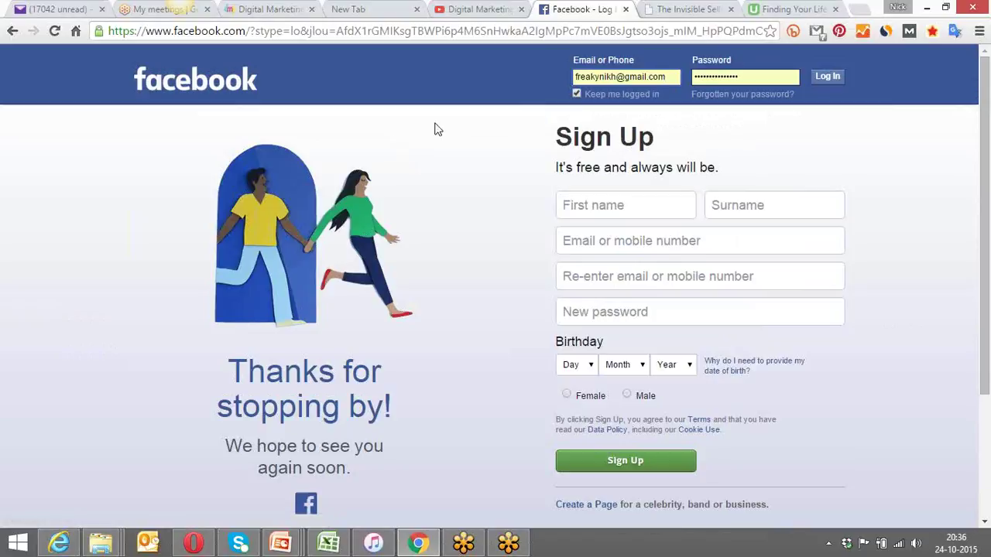
click(676, 76)
key(ctrl+a)
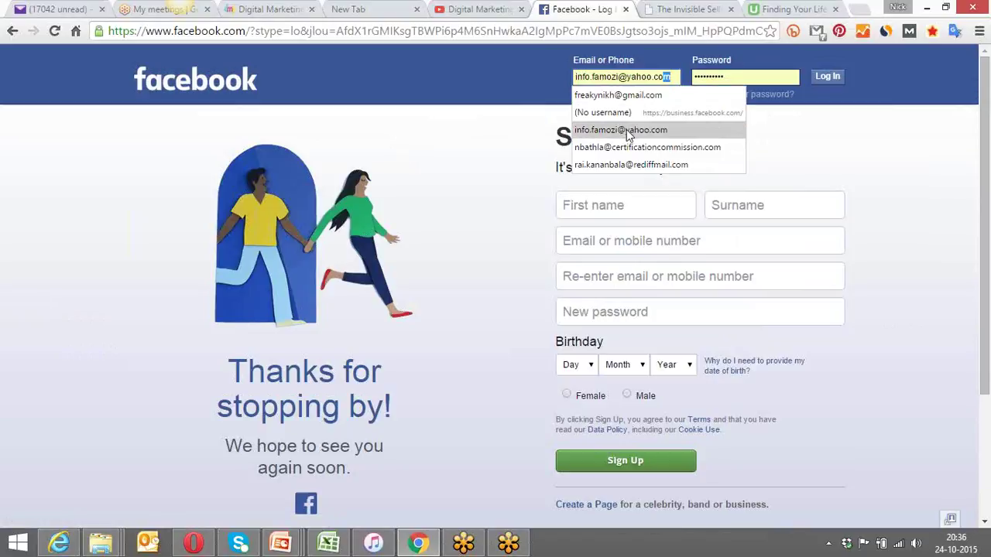
click(627, 147)
click(741, 76)
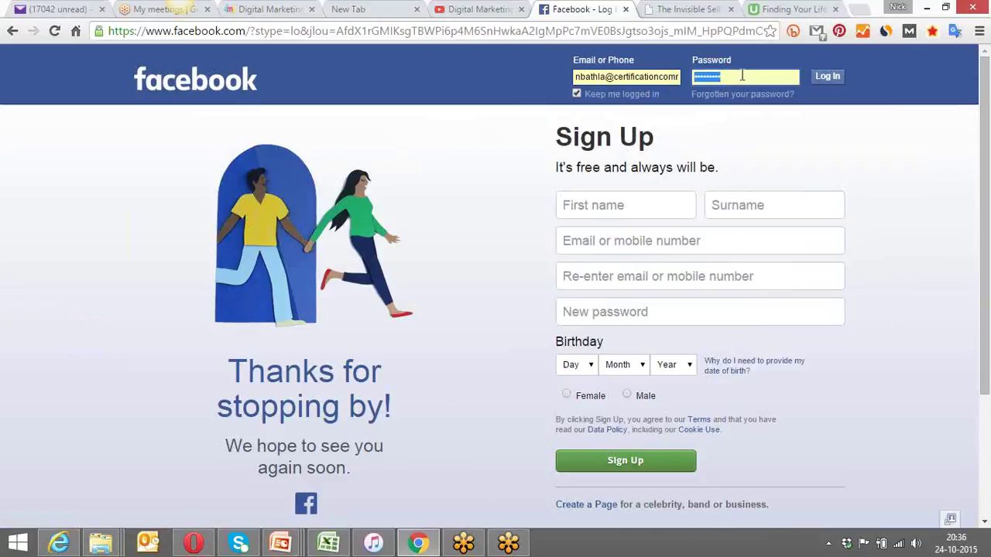
click(832, 79)
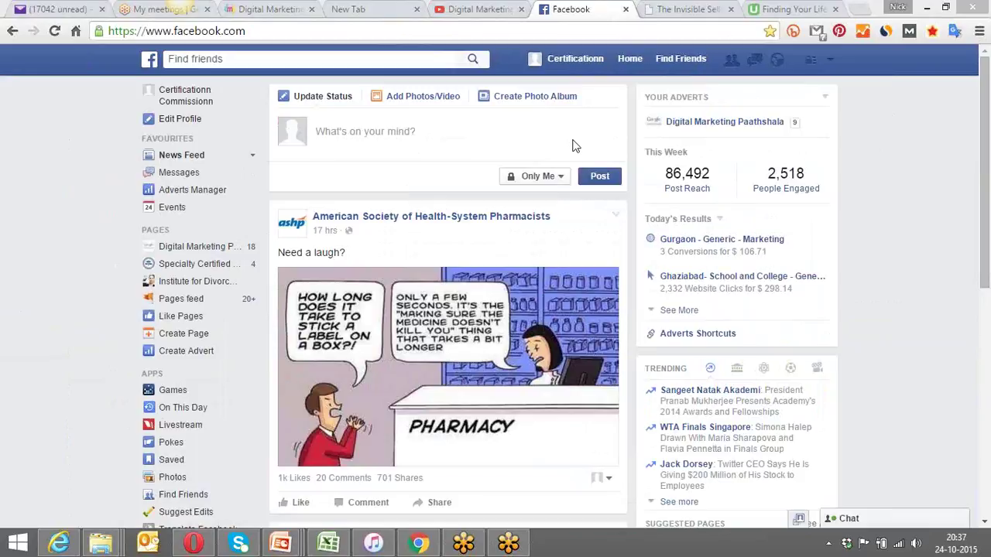
In File Explorer, go Dropbox > personal folder > DMP -Digital Marketing Pathshala > DMP CLASS NOTES.
mouse_move(101, 550)
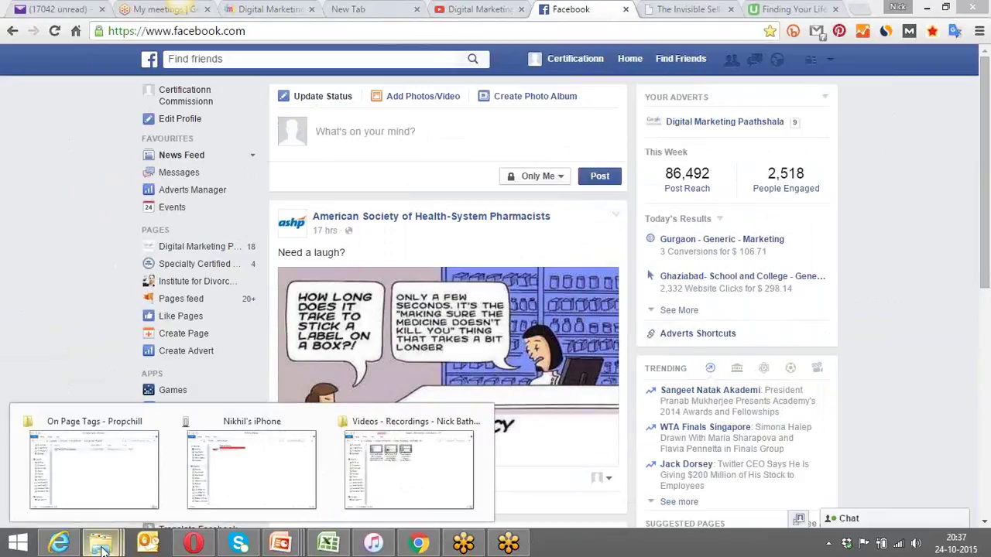
click(93, 496)
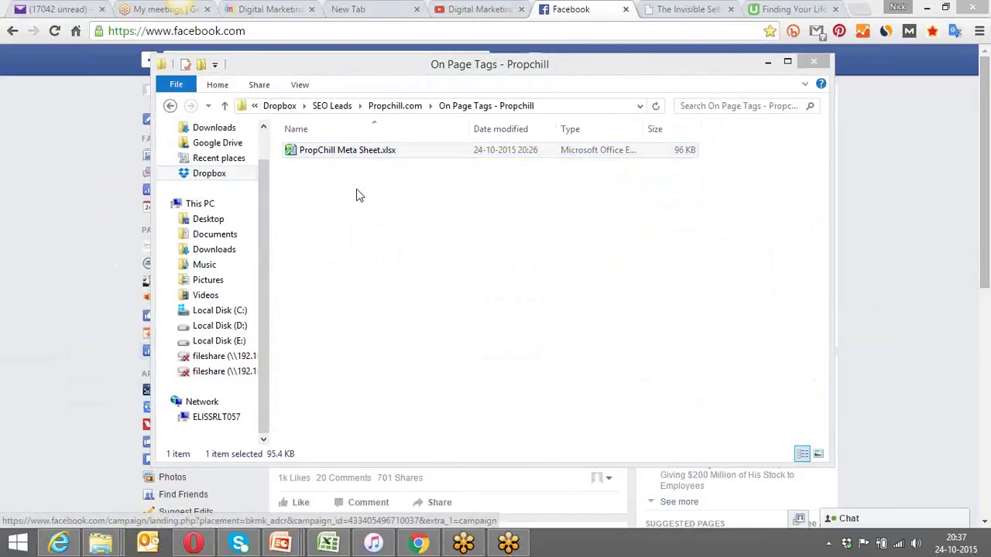
click(209, 175)
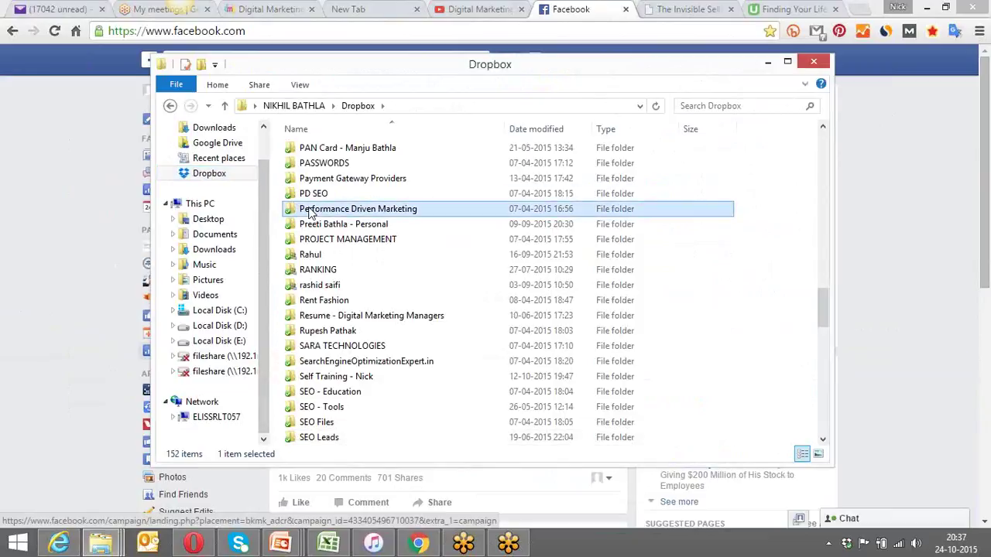
scroll(331, 203, up, 3)
double_click(353, 194)
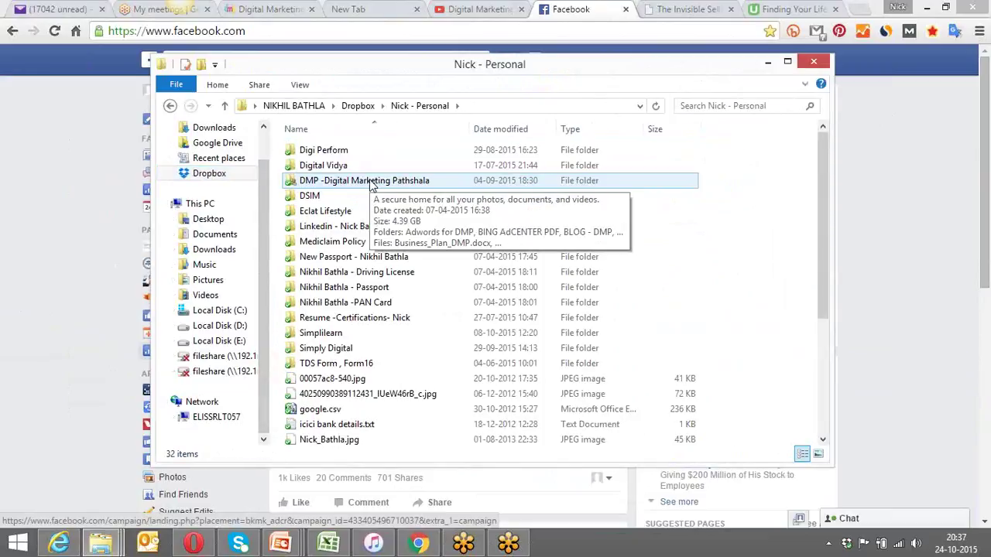
double_click(370, 182)
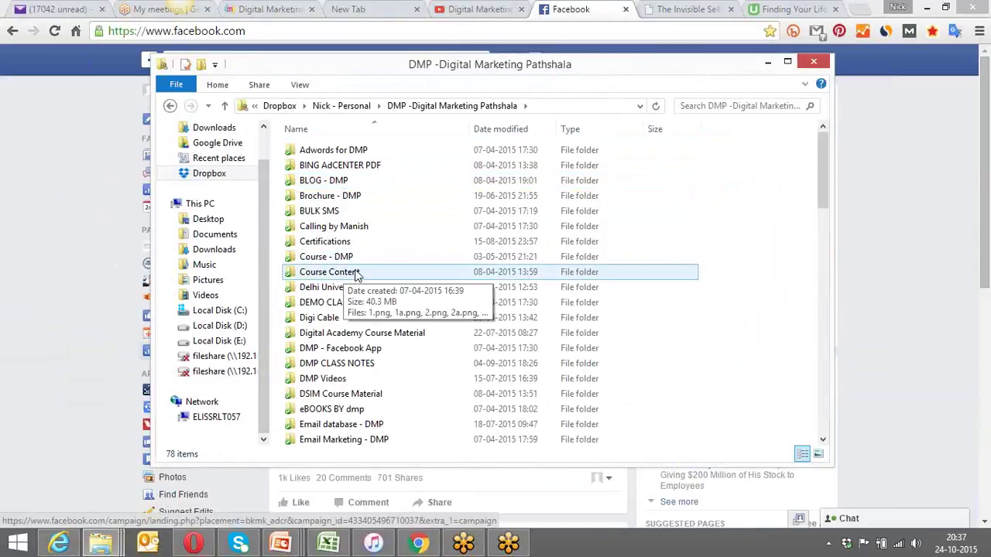
click(357, 275)
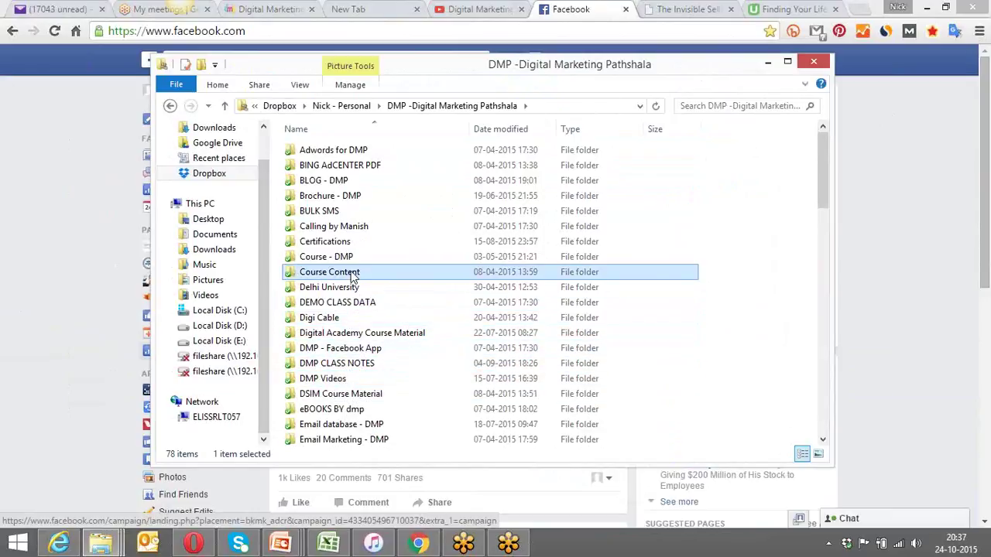
click(352, 364)
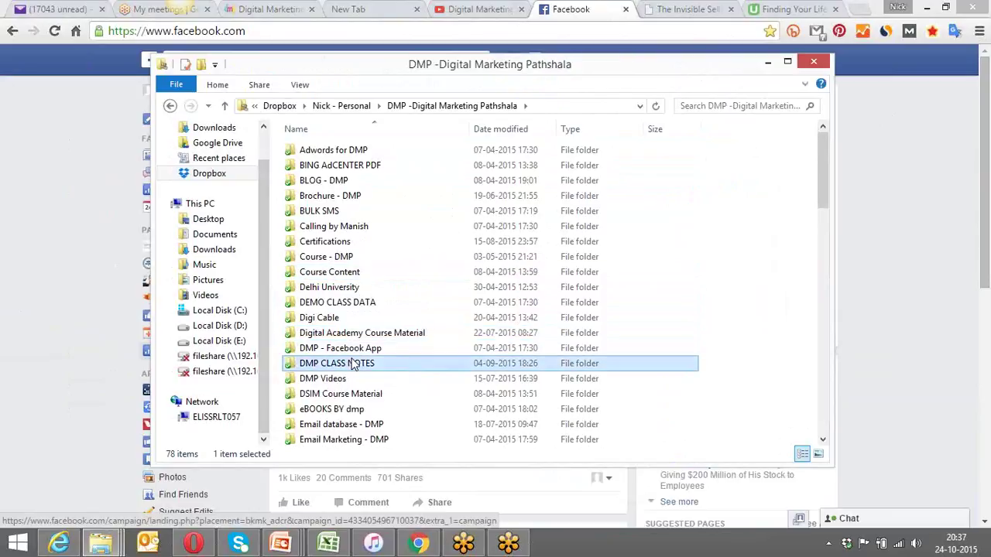
double_click(355, 365)
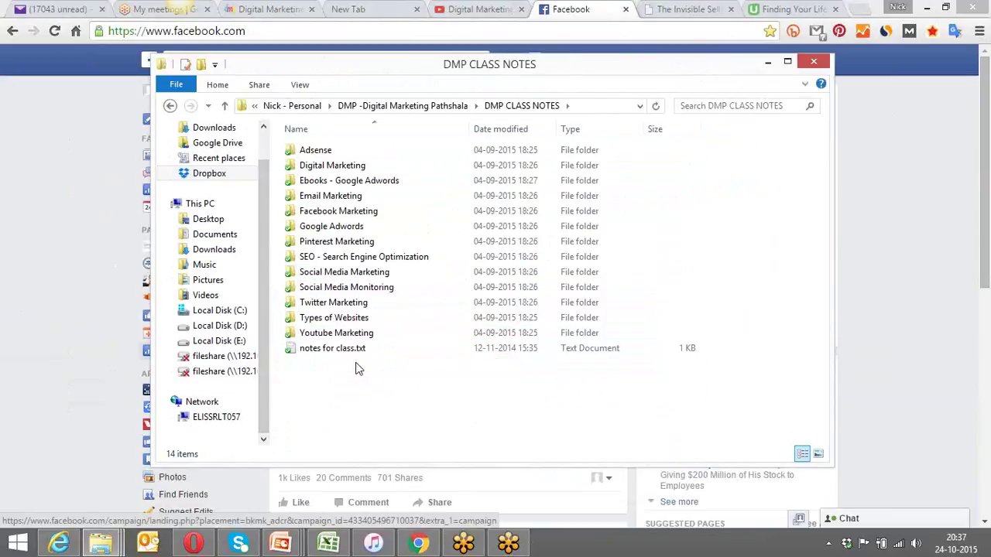
Open slideshare.net in a new tab.
click(857, 9)
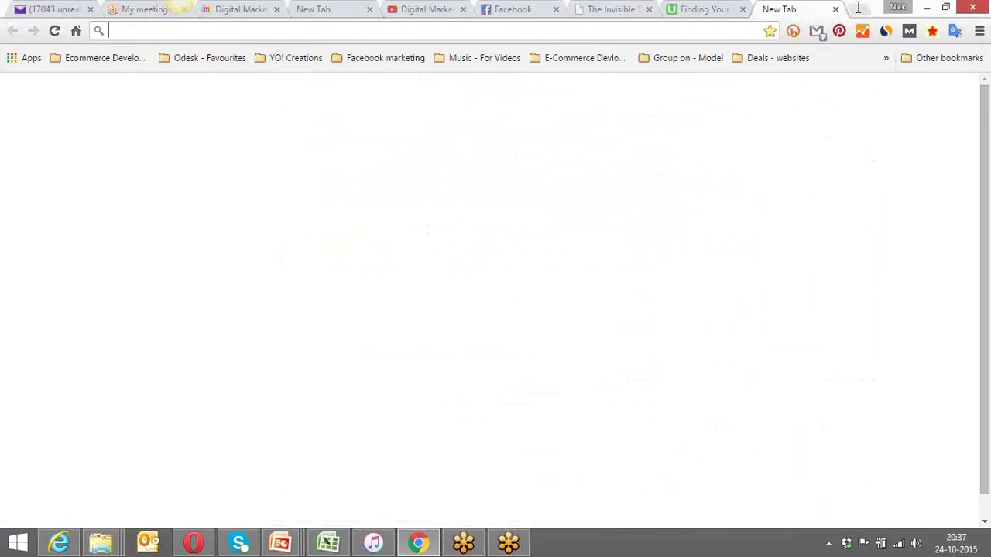
text(slideshare.net)
key(Return)
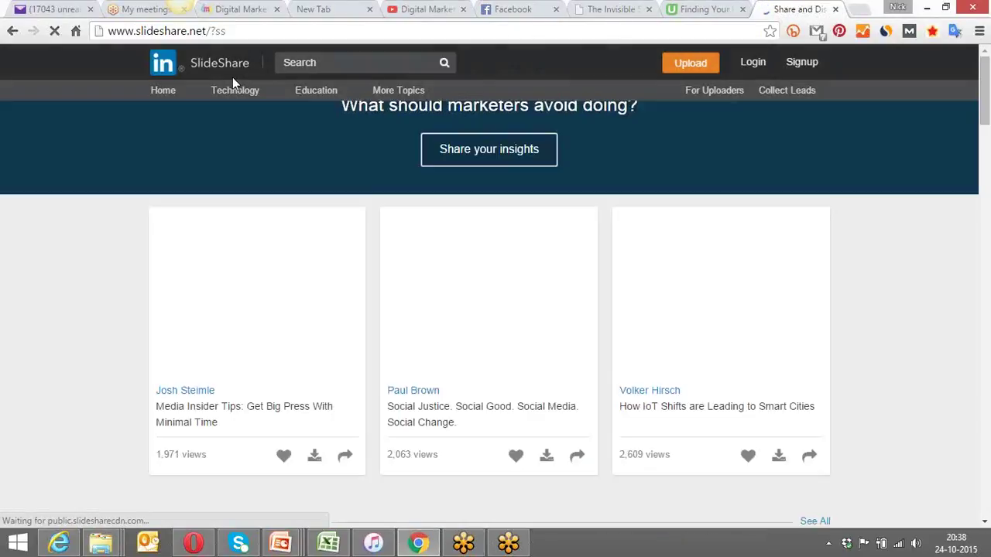
Search SlideShare for 'Digital Marketing paathshala', then switch to the Udemy course tab.
click(333, 62)
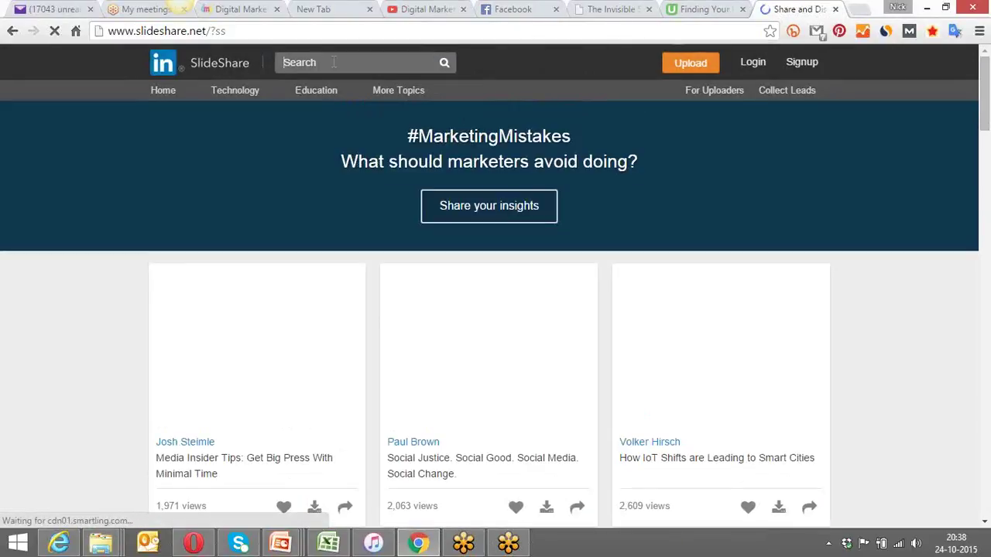
text(Digital)
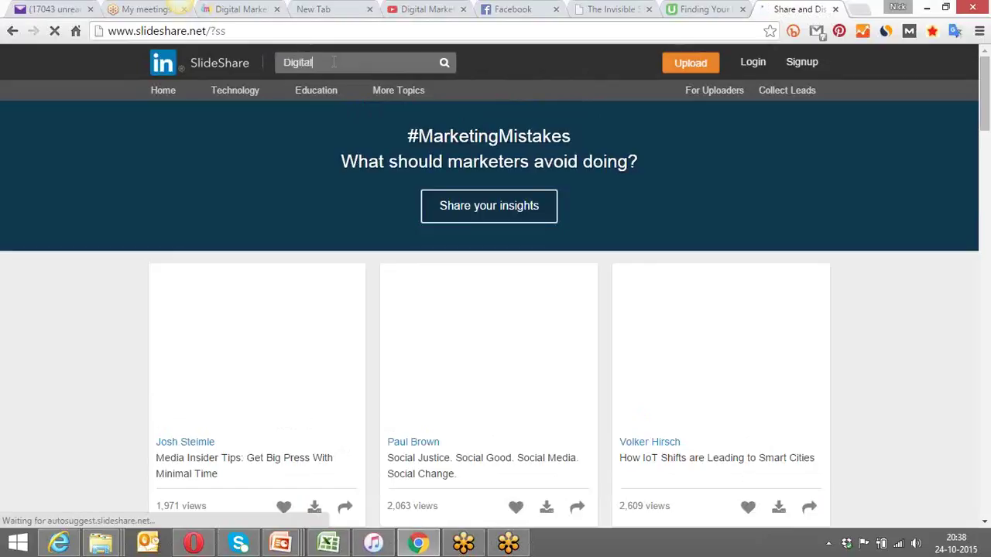
text( Marketing paa)
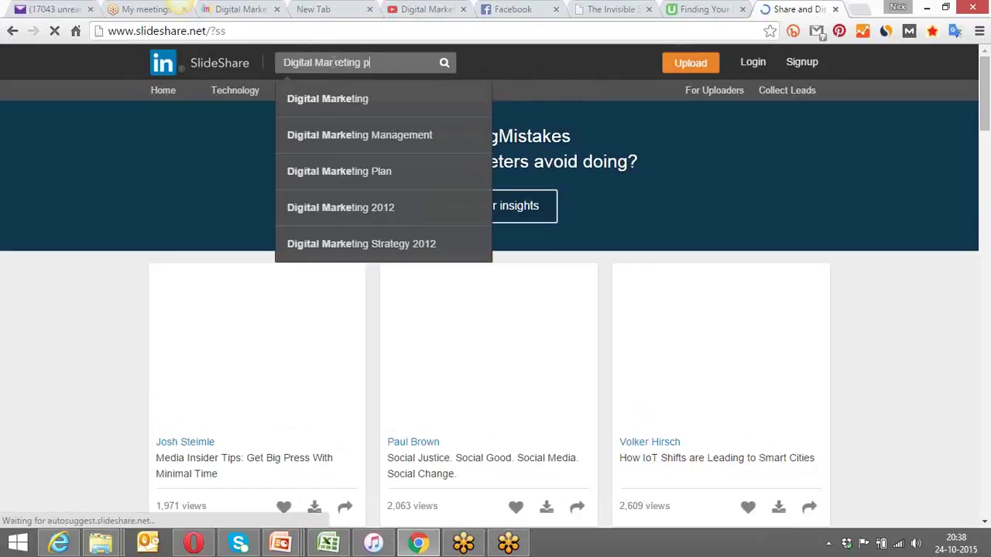
text(thshala)
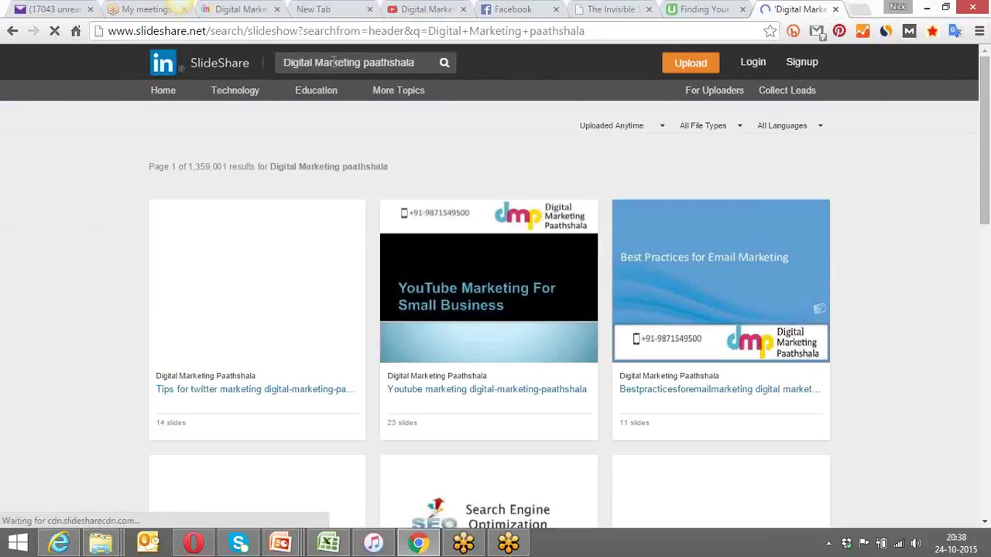
click(355, 31)
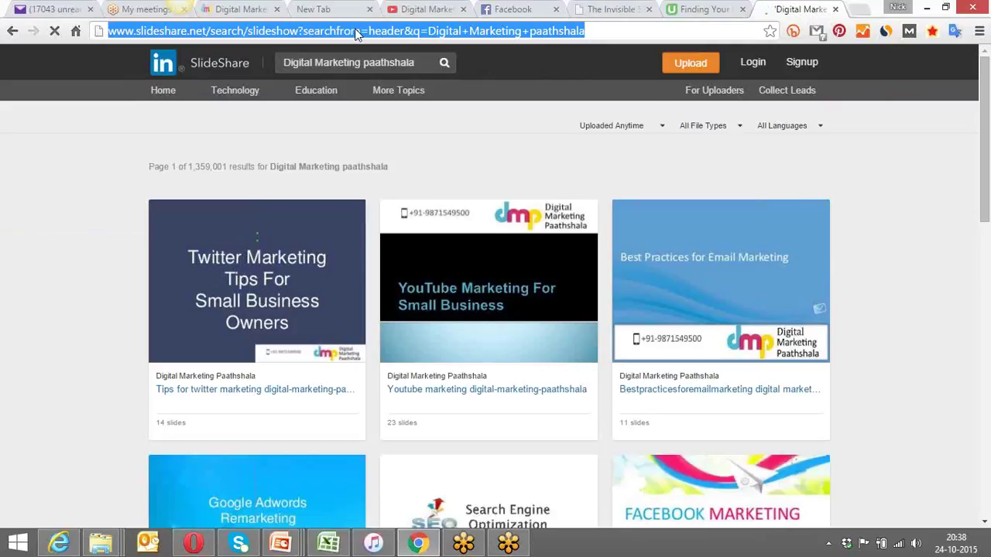
click(734, 475)
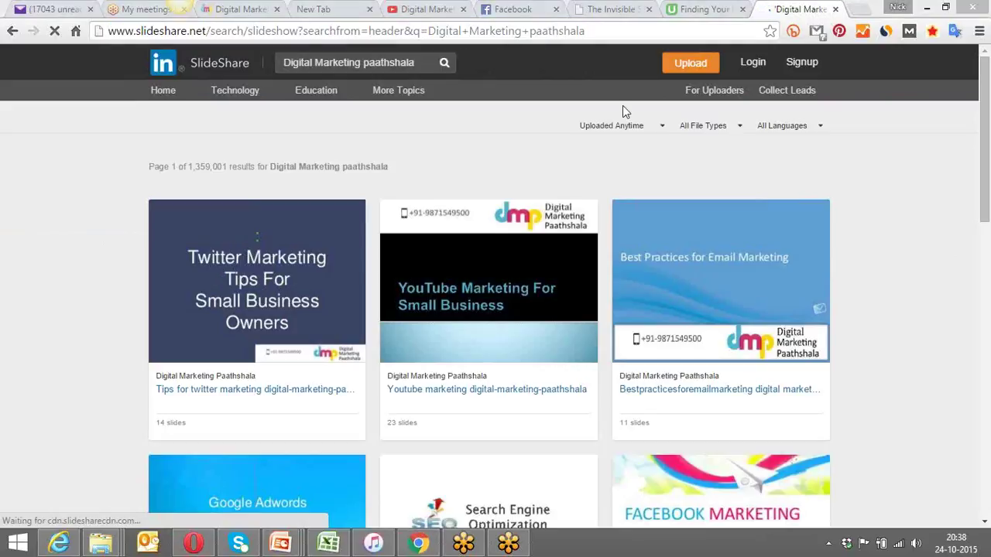
click(697, 9)
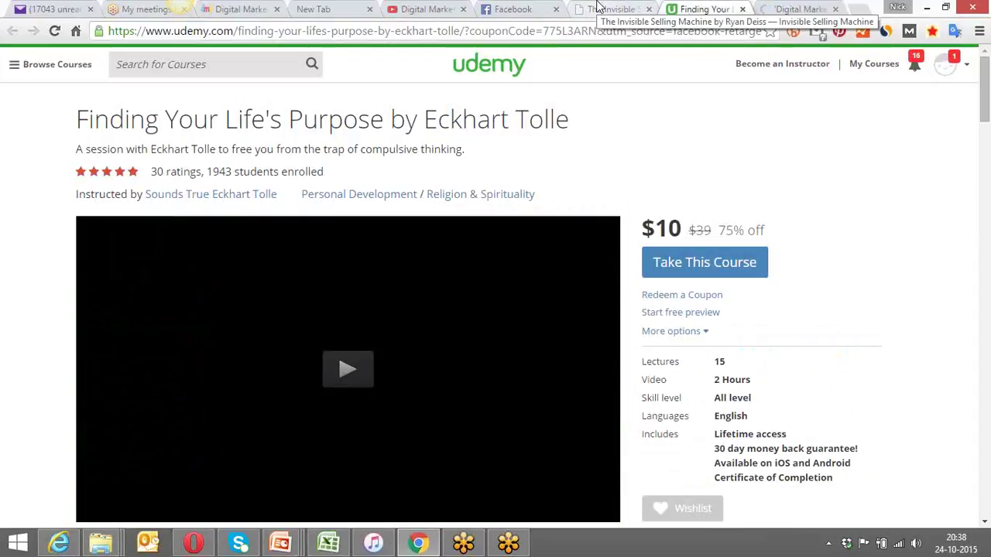
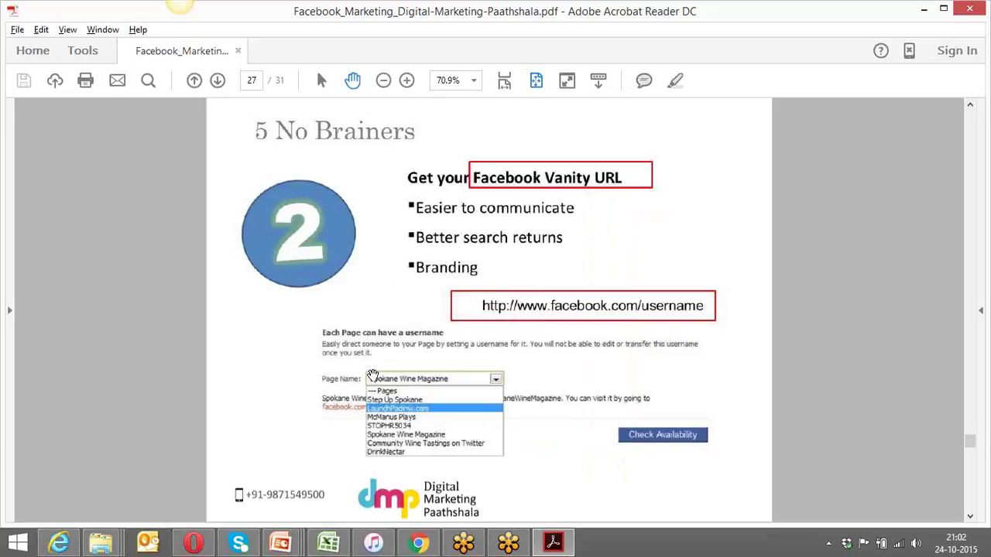
Bring the Chrome window with the Digital Marketing Paathshala Facebook page to the front.
click(418, 544)
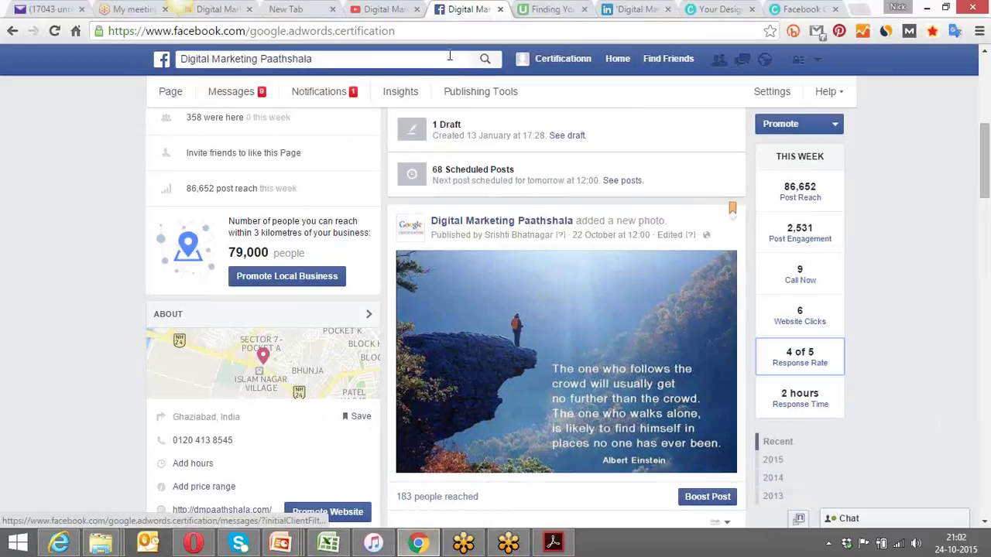
Load facebook.com/username in the Udemy tab to reach Facebook's username settings page.
click(465, 31)
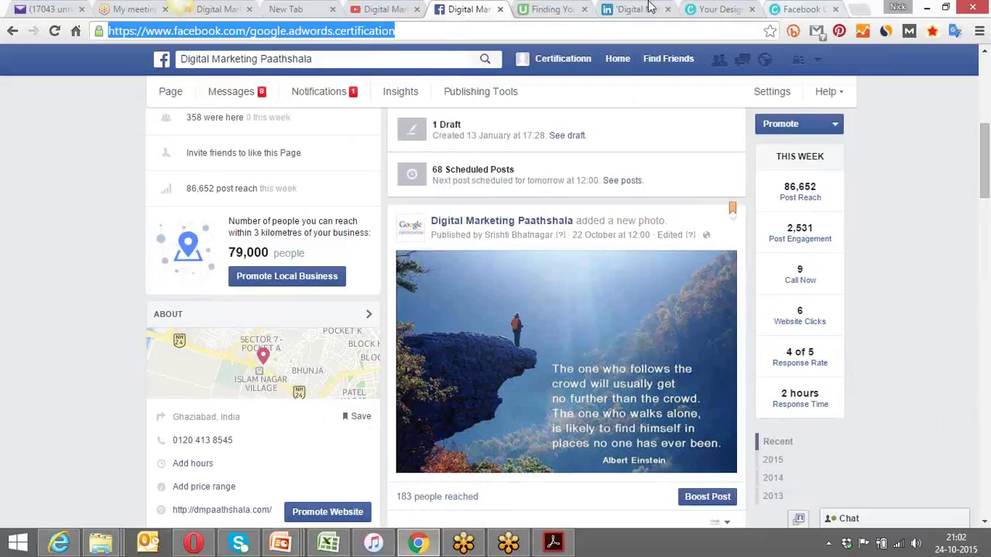
click(534, 8)
click(509, 30)
text(f)
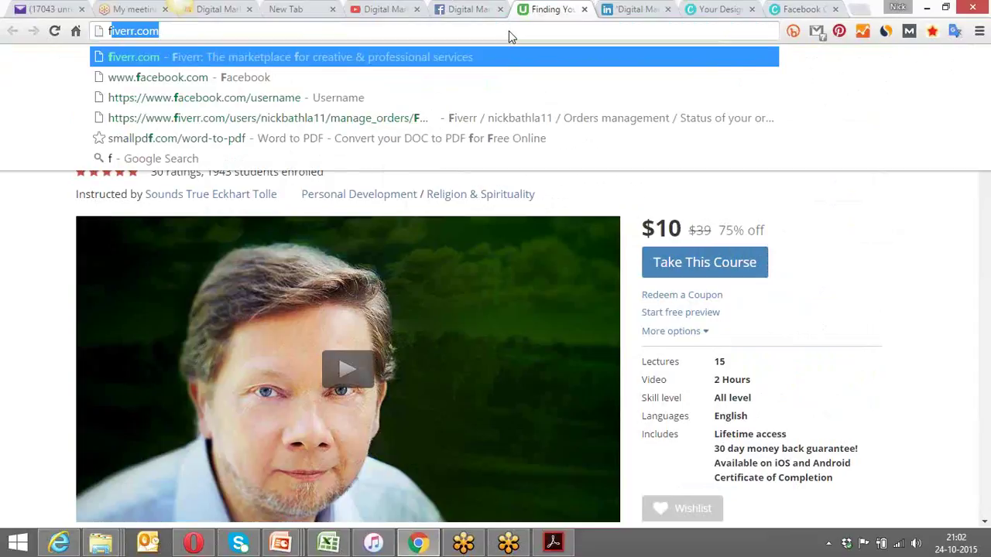
text(acebook.com/userr)
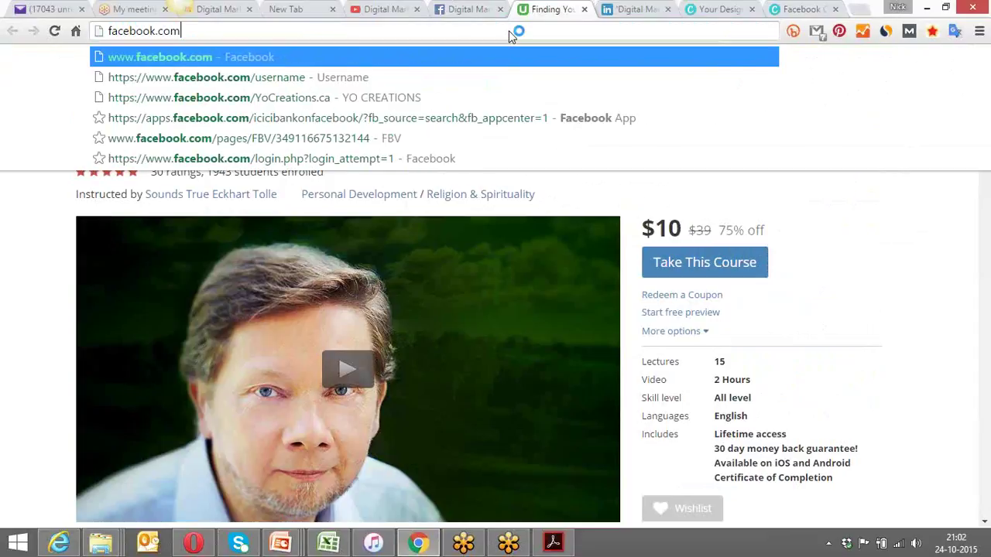
key(BackSpace)
key(BackSpace)
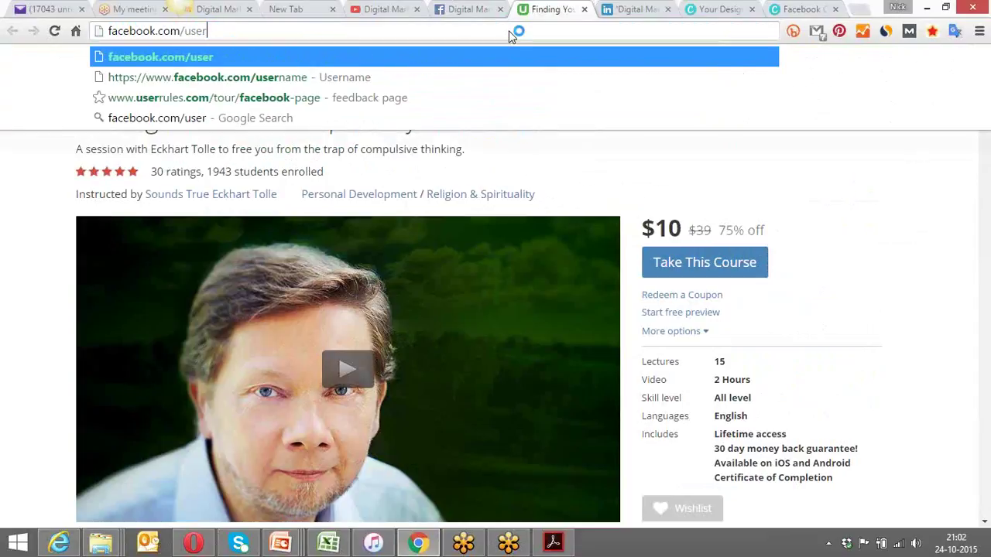
key(Down)
key(ctrl+a)
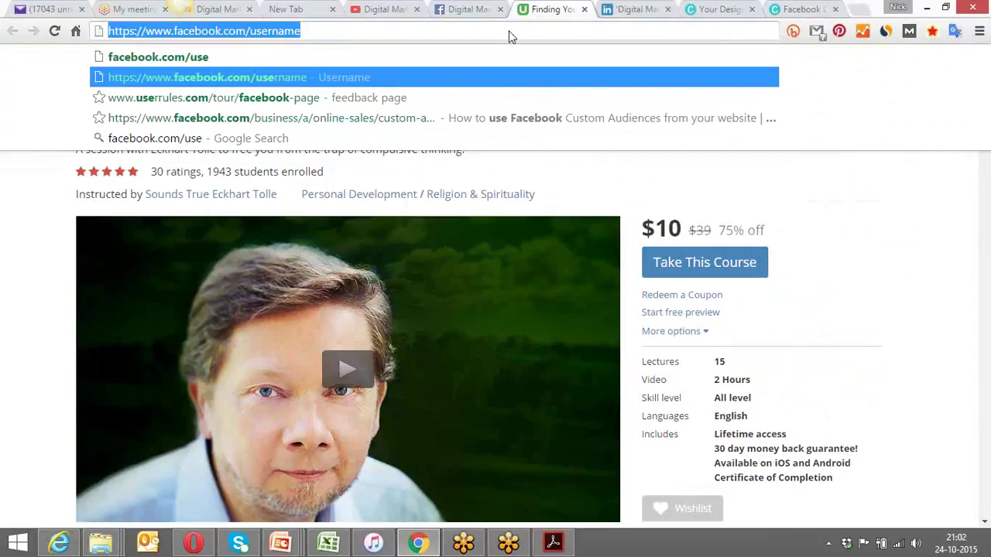
key(Return)
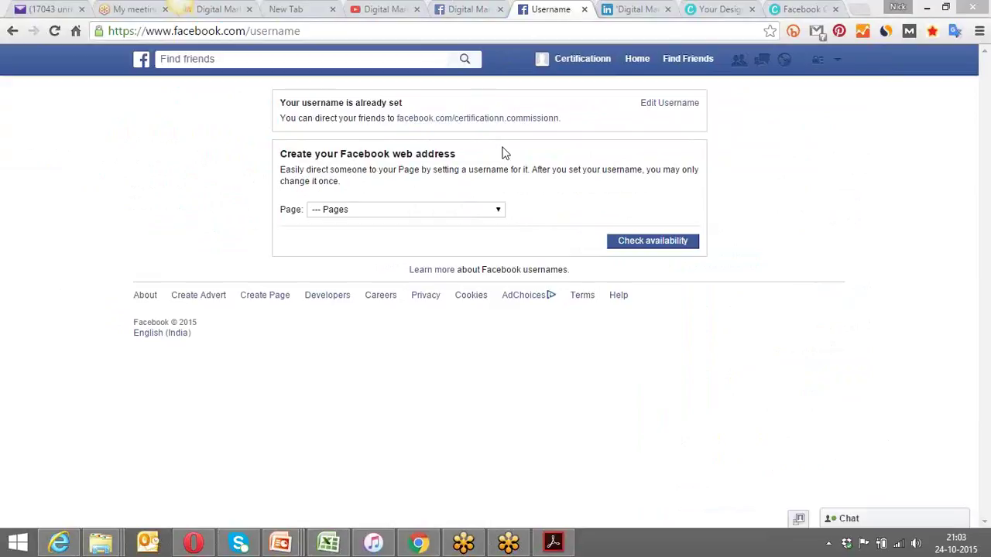
Enter facebook.com/ followed by the profile's username in the Canva tab's address bar.
click(628, 9)
click(716, 10)
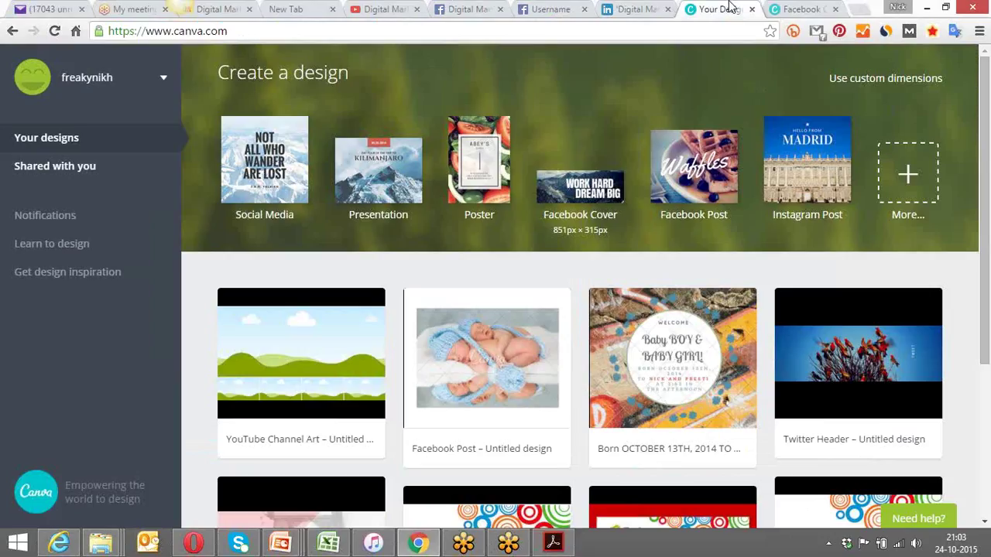
click(682, 28)
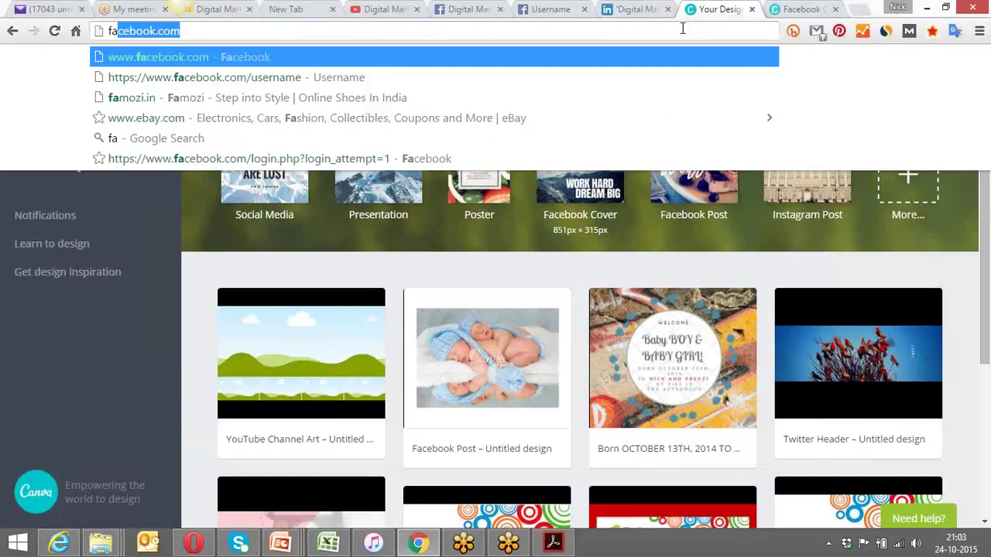
key(End)
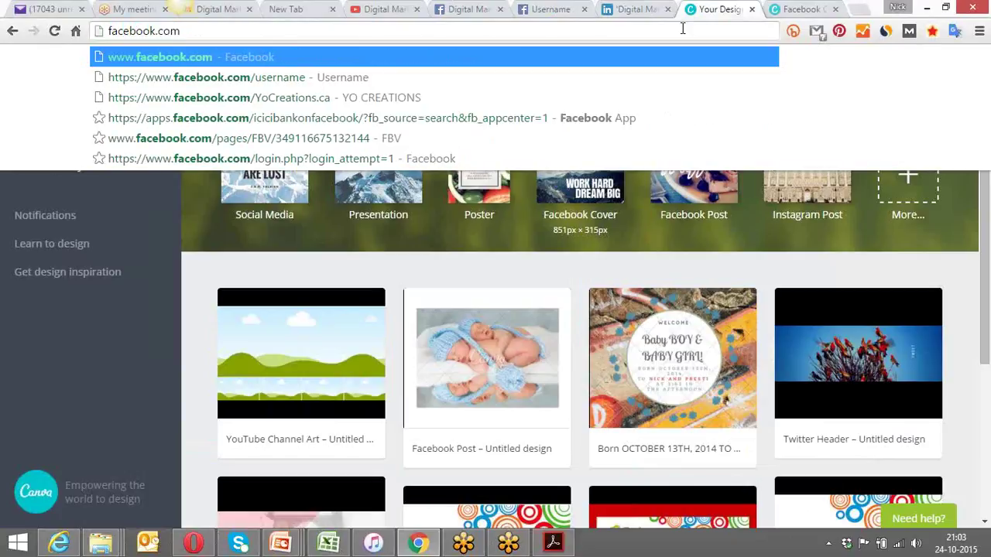
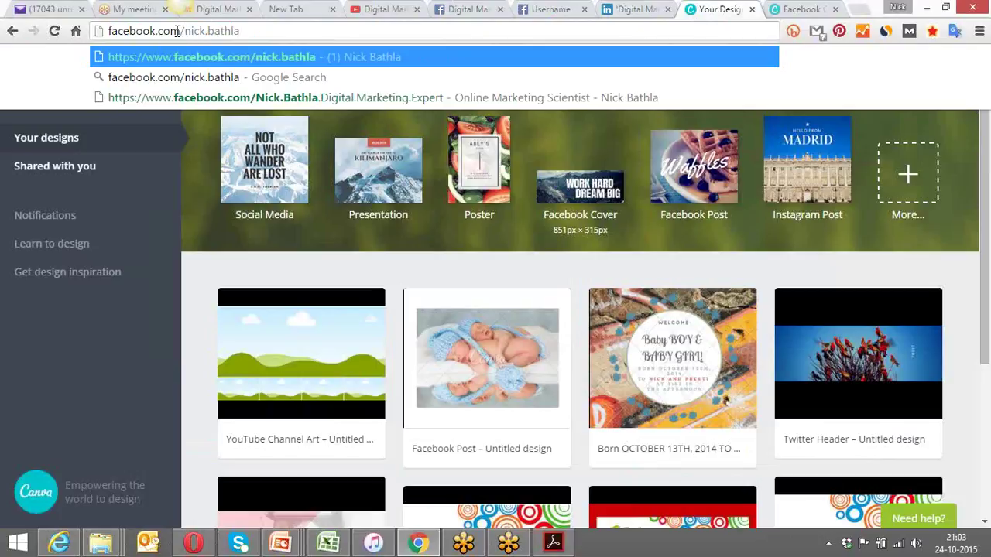
Highlight the domain and username parts of the address, then load the profile page.
drag(181, 31, 110, 31)
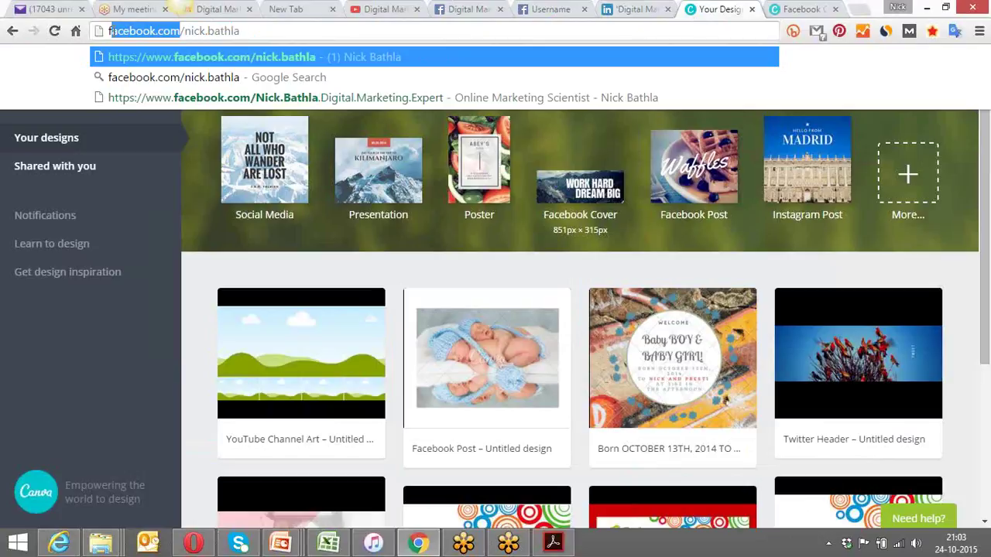
click(186, 30)
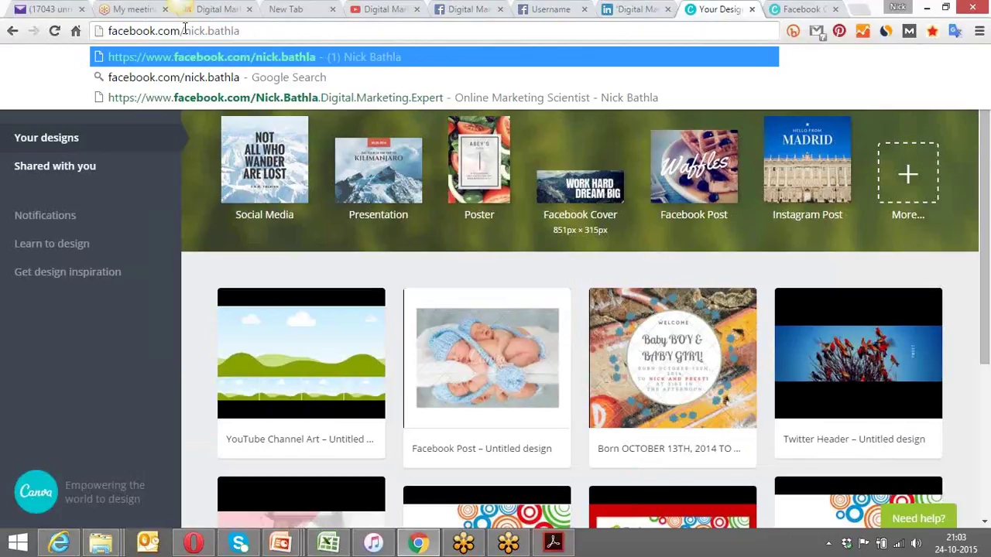
drag(184, 30, 207, 32)
click(245, 31)
key(Return)
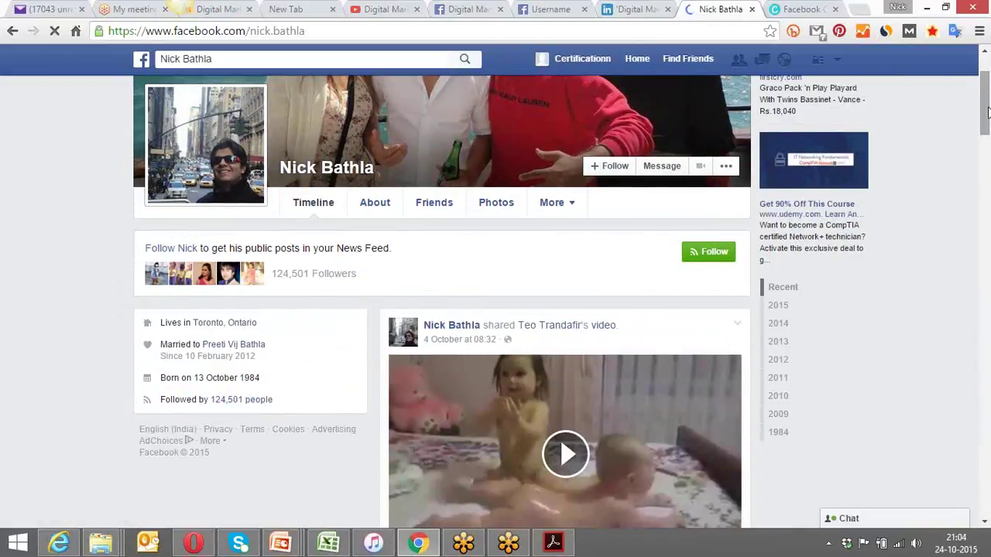
scroll(988, 112, up, 2)
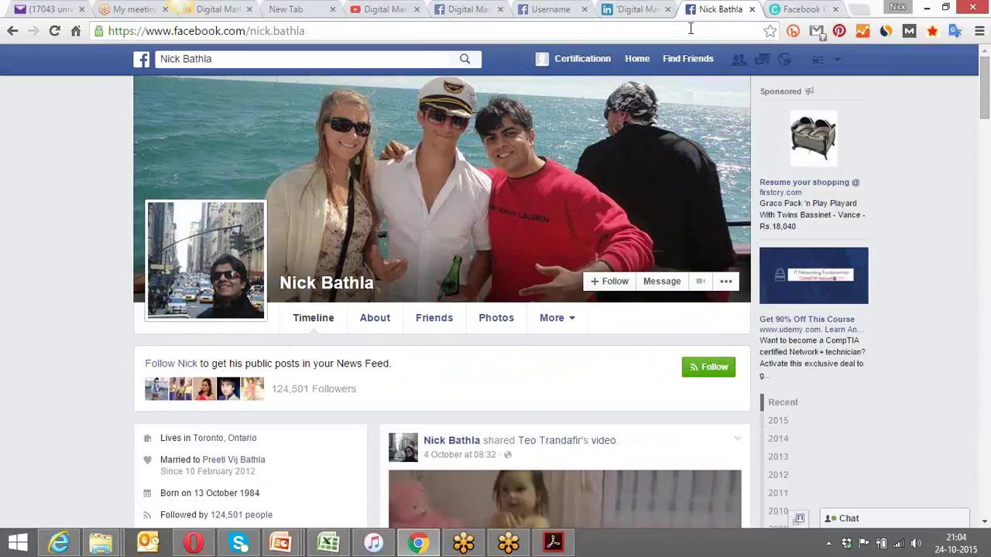
Copy the Digital Marketing Paathshala page address and open it in the Canva Facebook Cover tab.
click(462, 9)
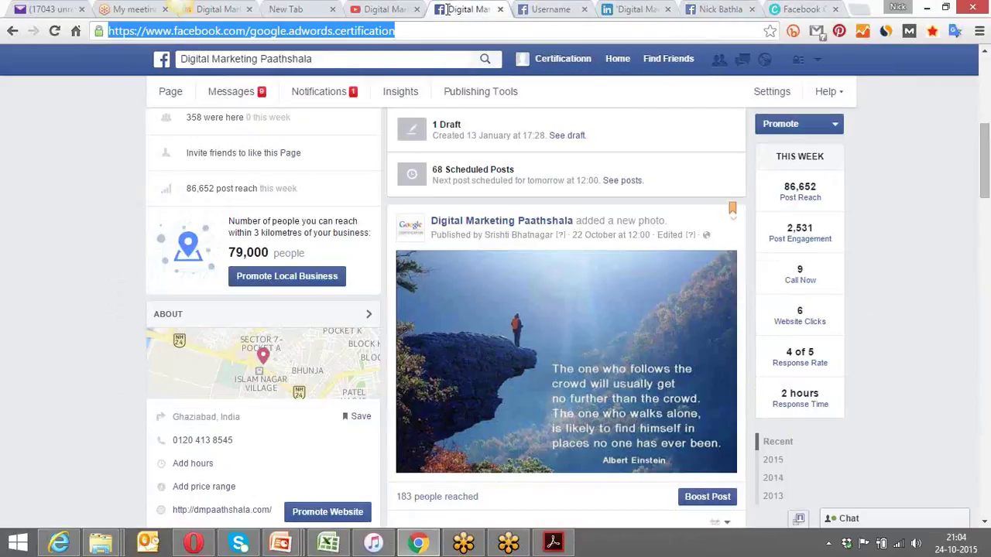
click(399, 30)
key(ctrl+a)
key(ctrl+c)
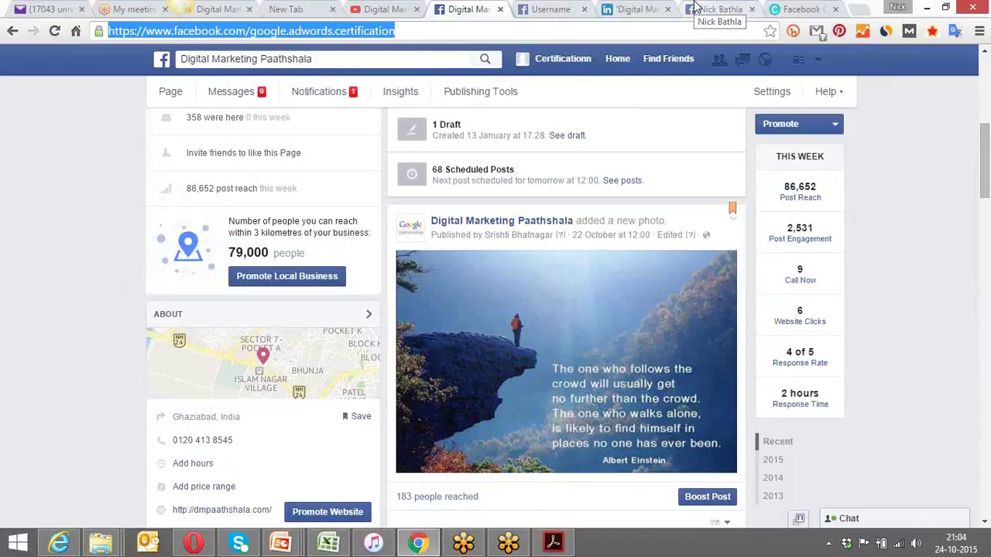
click(782, 9)
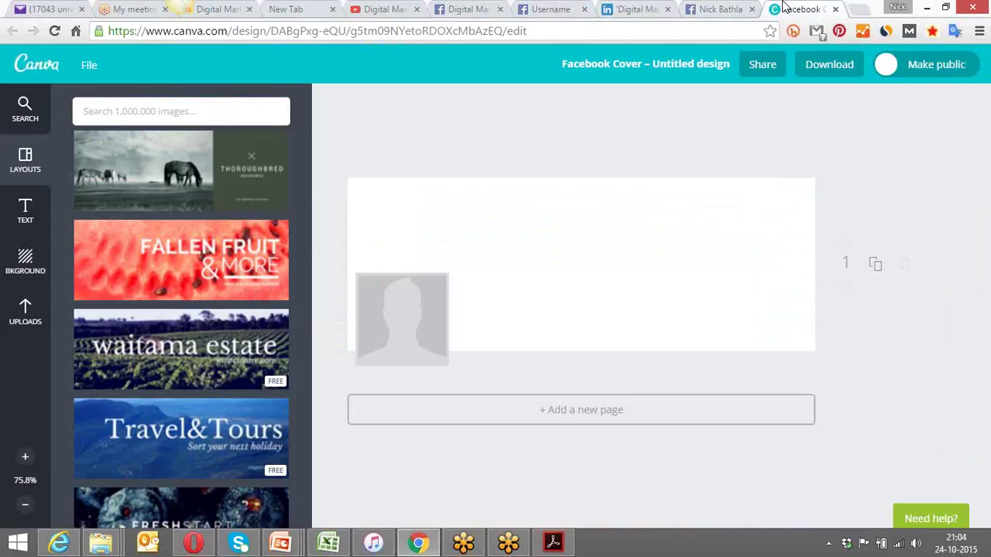
click(662, 25)
key(ctrl+v)
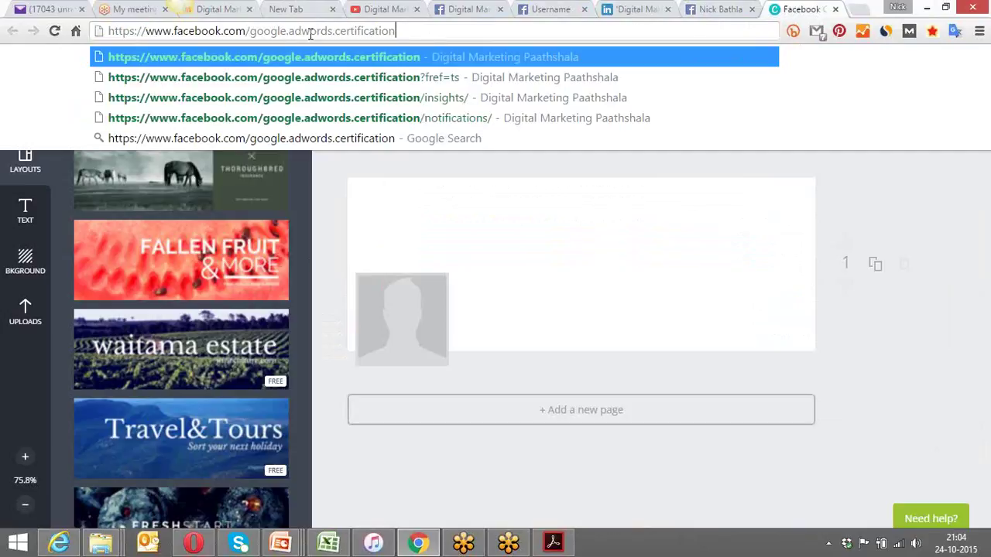
key(Return)
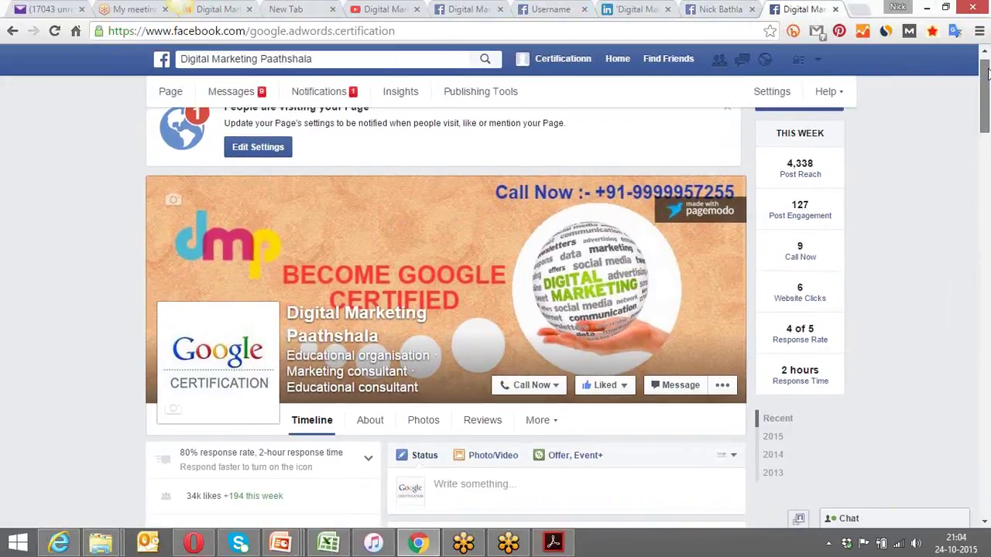
Highlight the google.adwords.certification part of the address, then return to the PDF slides.
drag(987, 72, 988, 27)
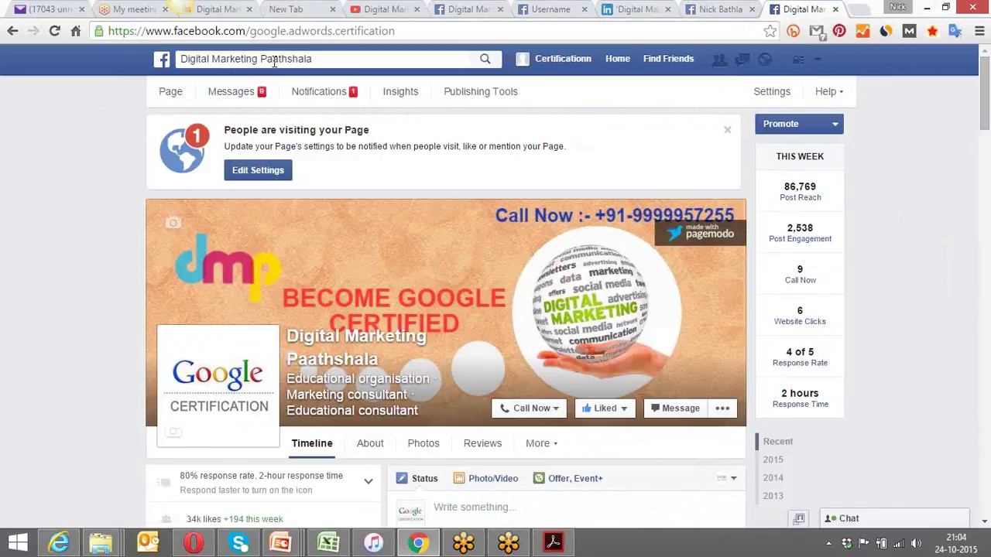
drag(250, 31, 395, 31)
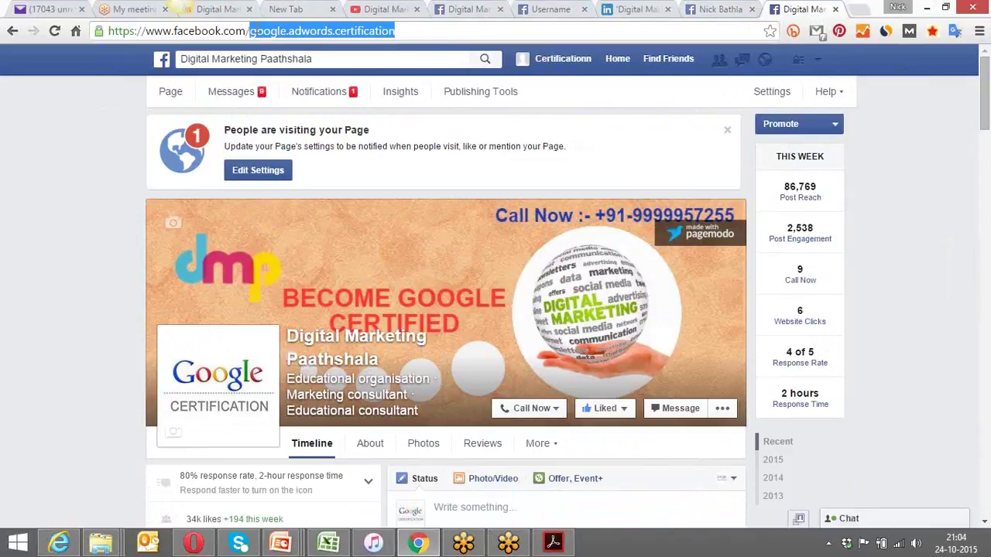
click(251, 31)
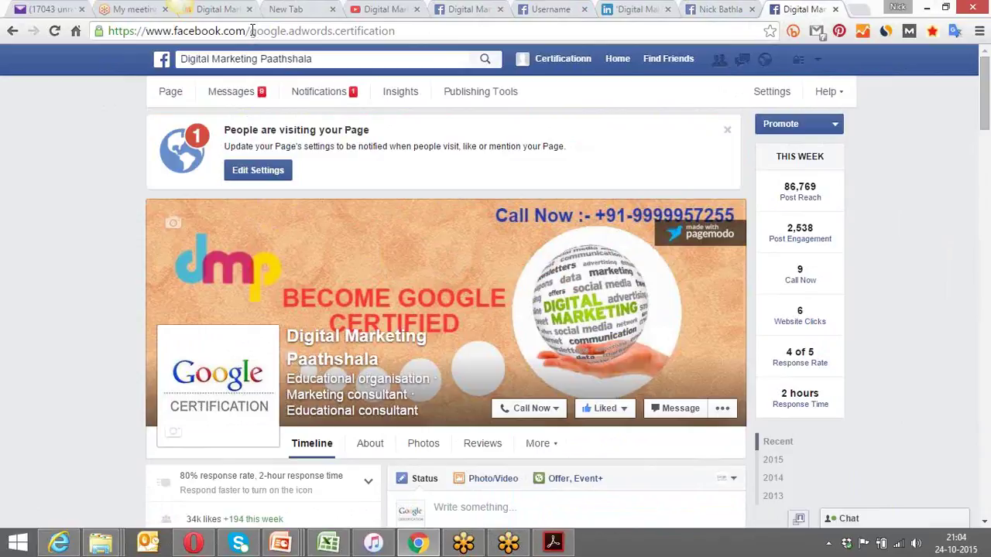
key(alt+Tab)
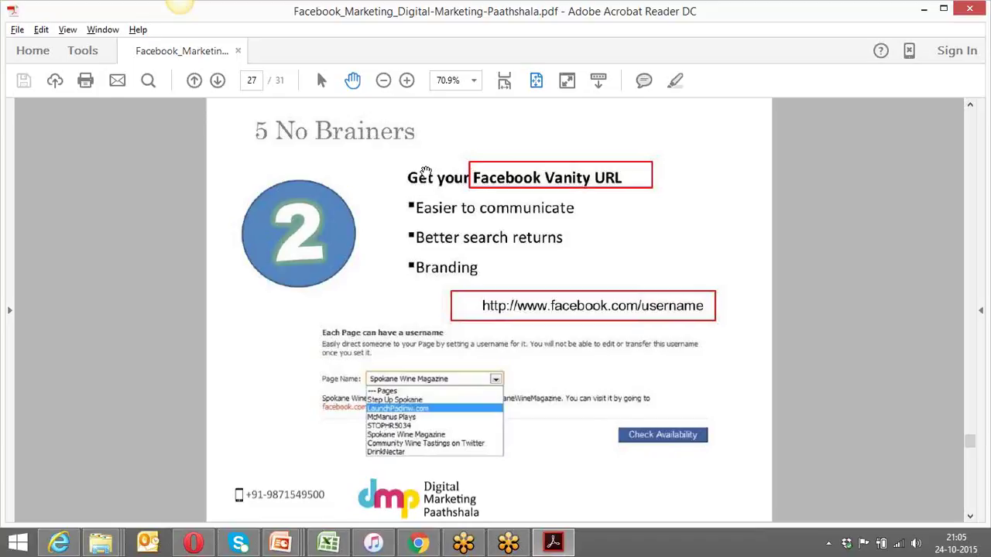
Scroll the PDF through to the Register Now page (31 of 31) and minimize Acrobat.
scroll(426, 171, down, 1)
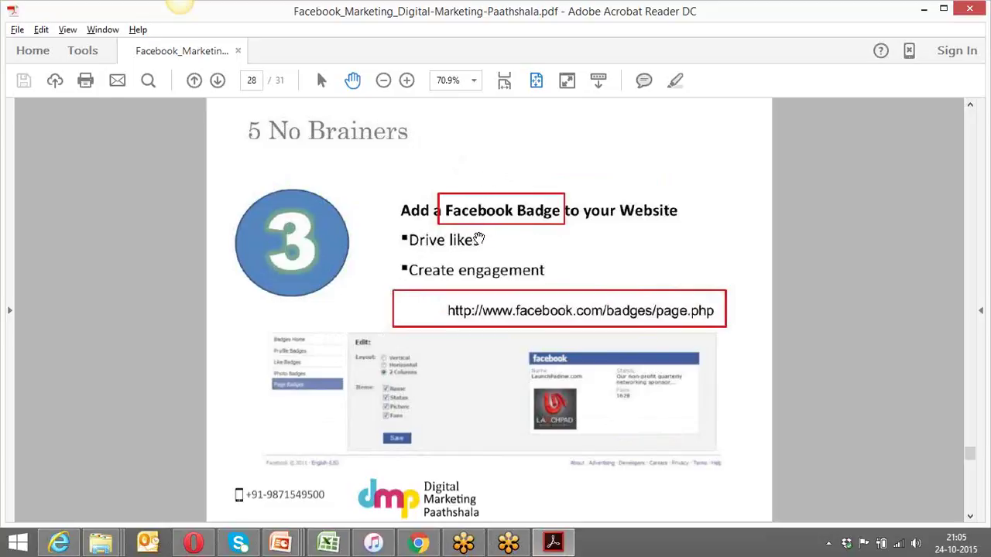
scroll(480, 239, down, 1)
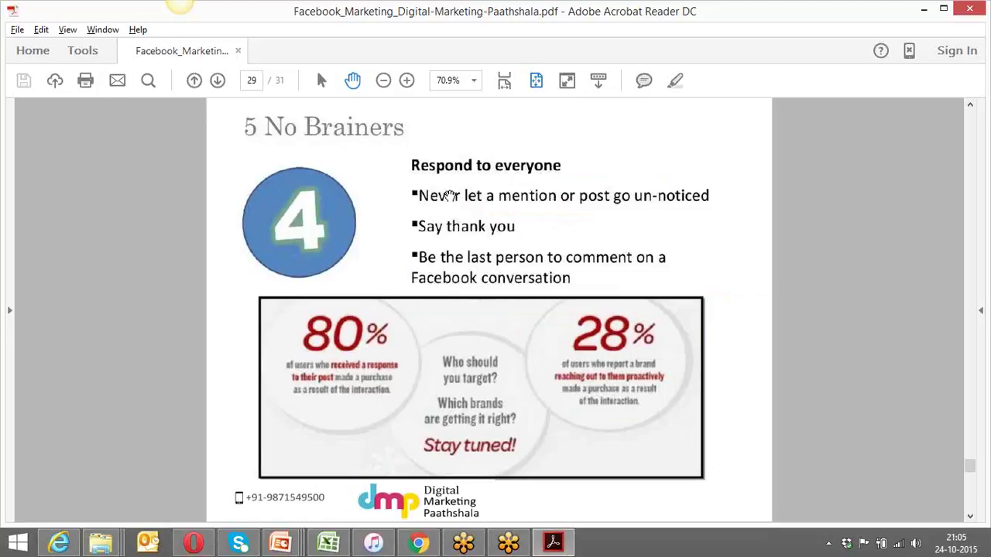
scroll(450, 196, down, 2)
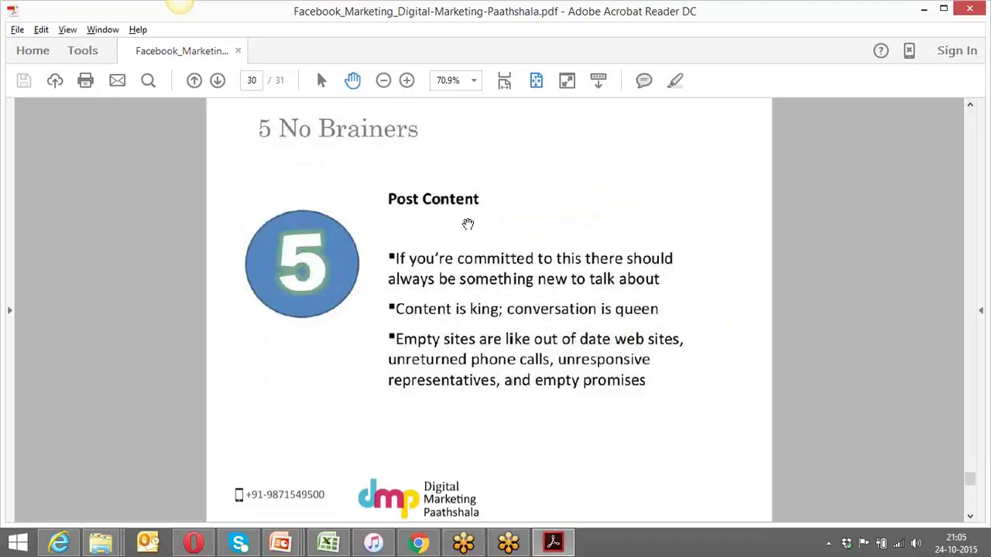
scroll(468, 223, down, 2)
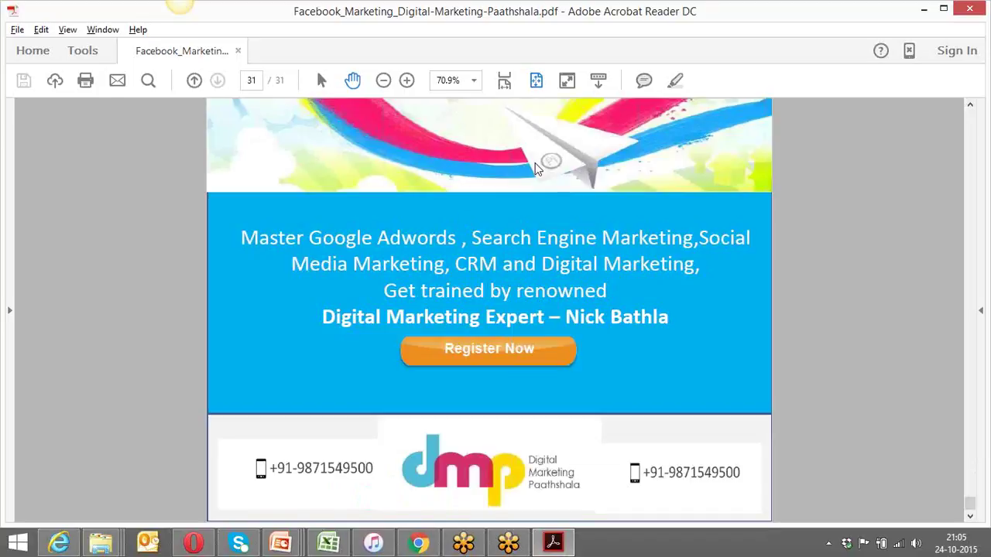
click(924, 9)
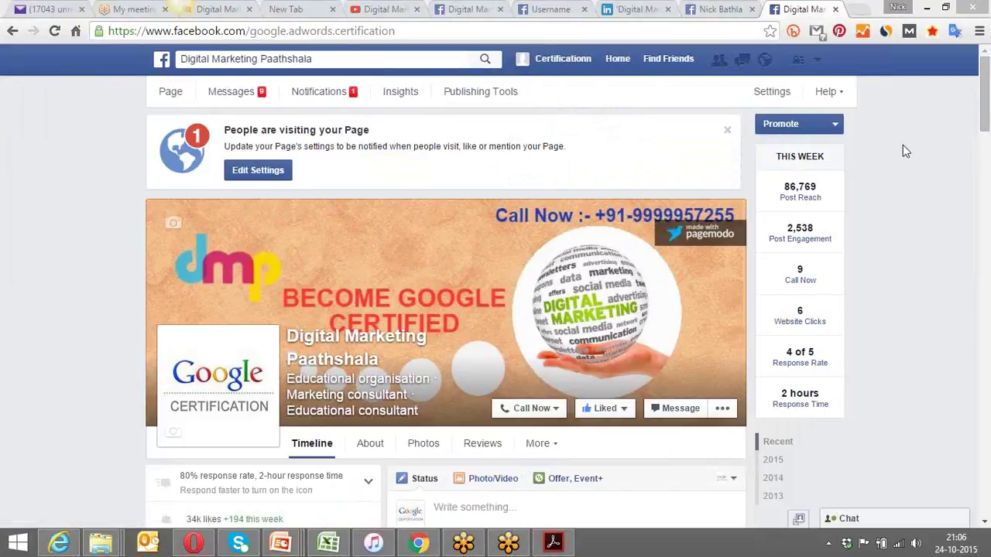
Go to the Facebook home news feed and open the sponsored firstcry playard ad.
click(474, 8)
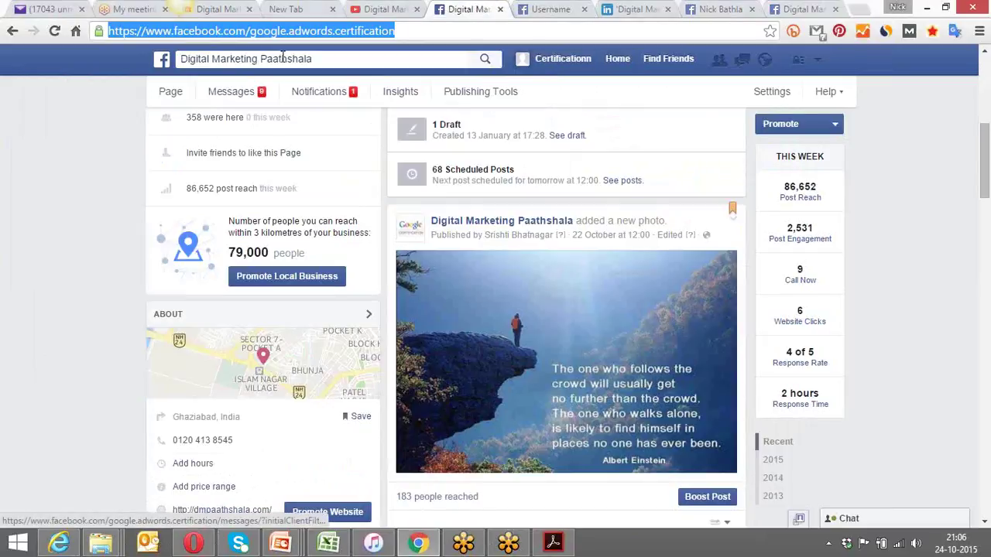
click(608, 62)
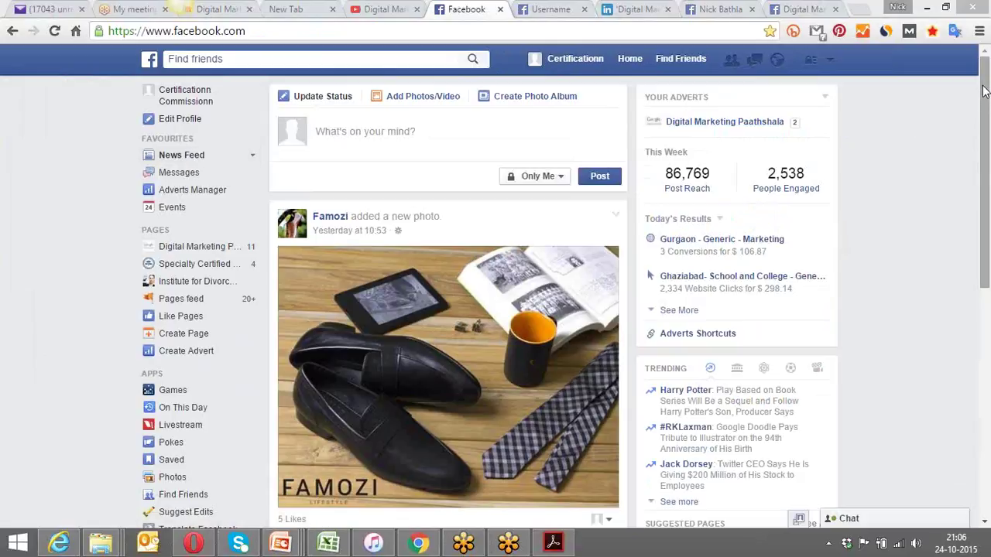
click(628, 60)
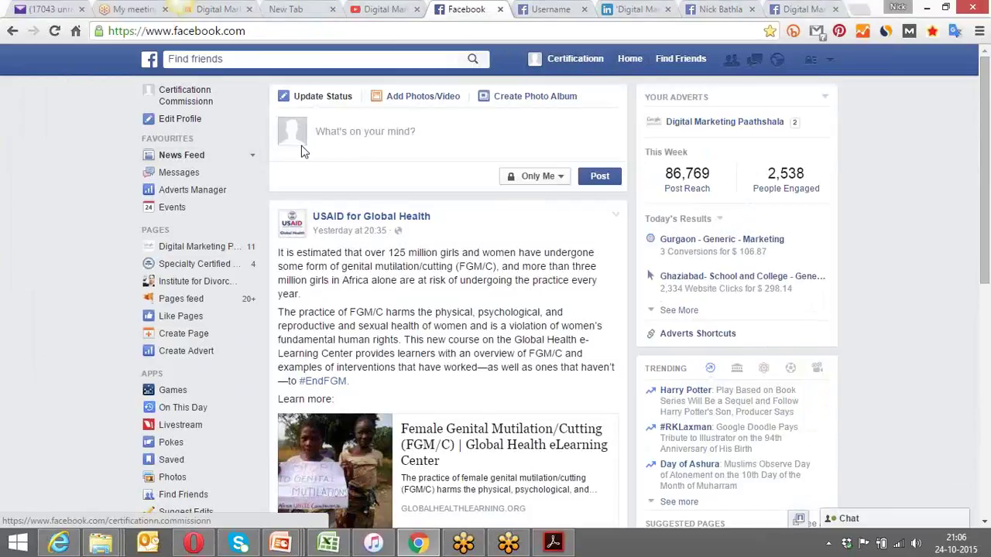
drag(986, 91, 988, 232)
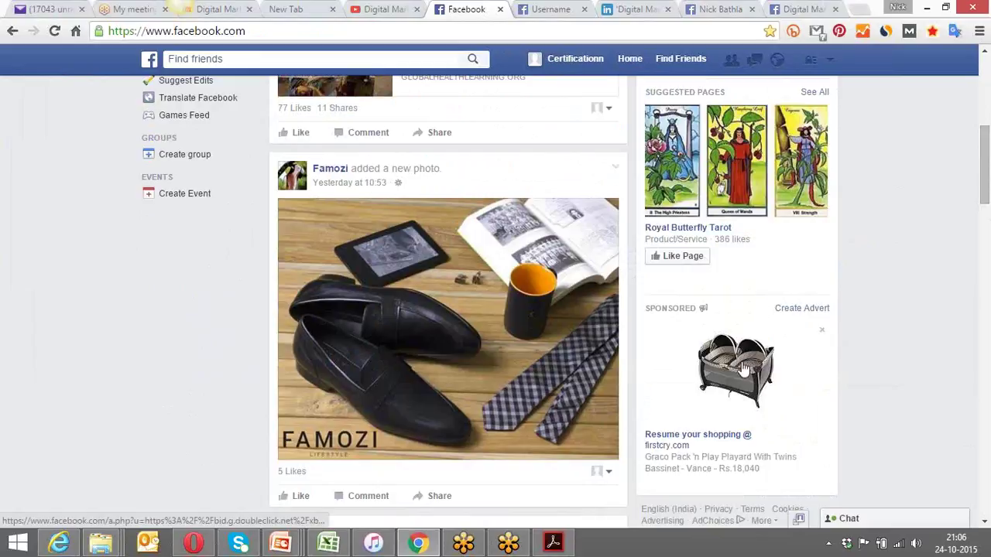
click(743, 370)
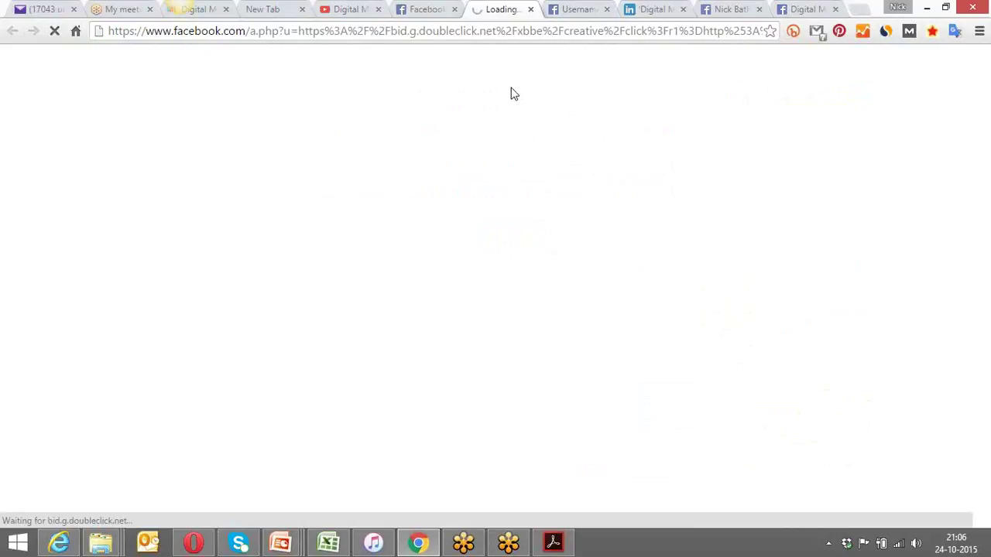
View the Graco Pack 'n Play Playard firstcry product page, priced ₹18040 with 18% off.
click(424, 8)
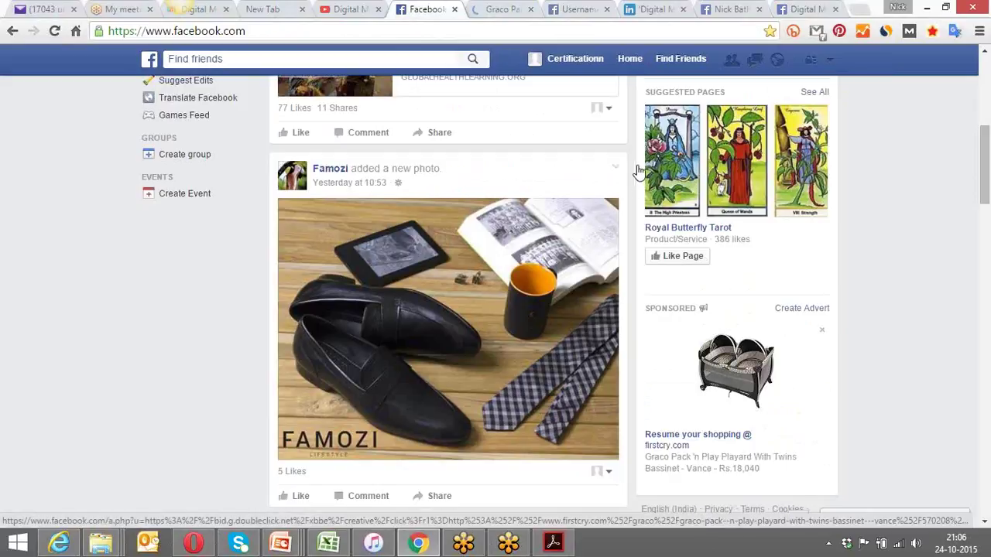
click(506, 8)
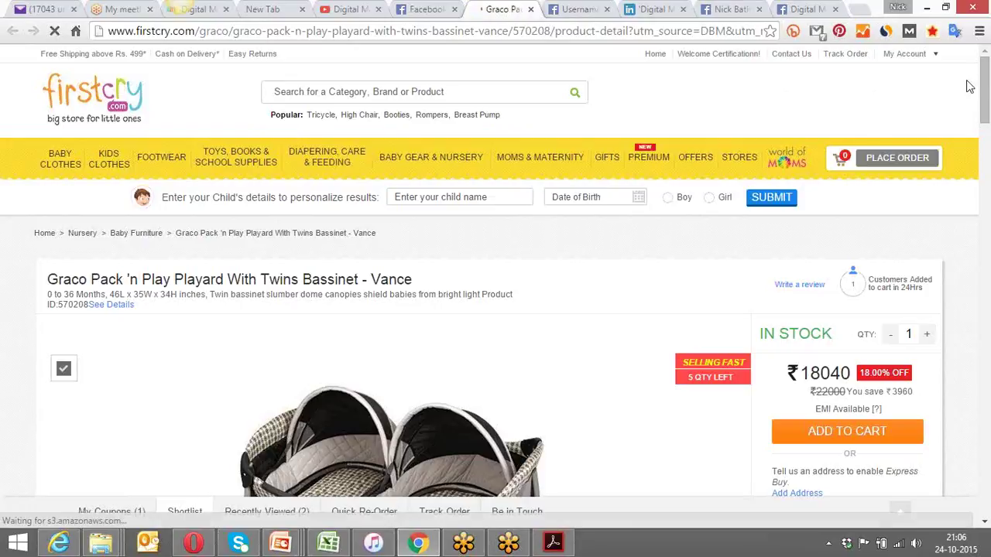
mouse_move(985, 80)
mouse_down()
mouse_move(988, 140)
mouse_move(986, 74)
mouse_up()
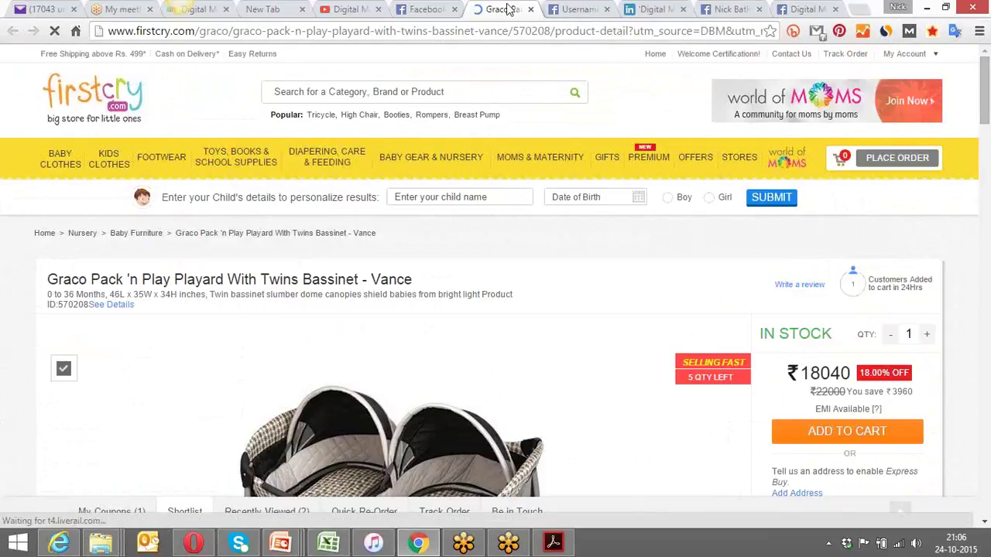
Cycle through the username, page, firstcry and feed tabs, ending on the Digital Marketing Paathshala page.
click(573, 9)
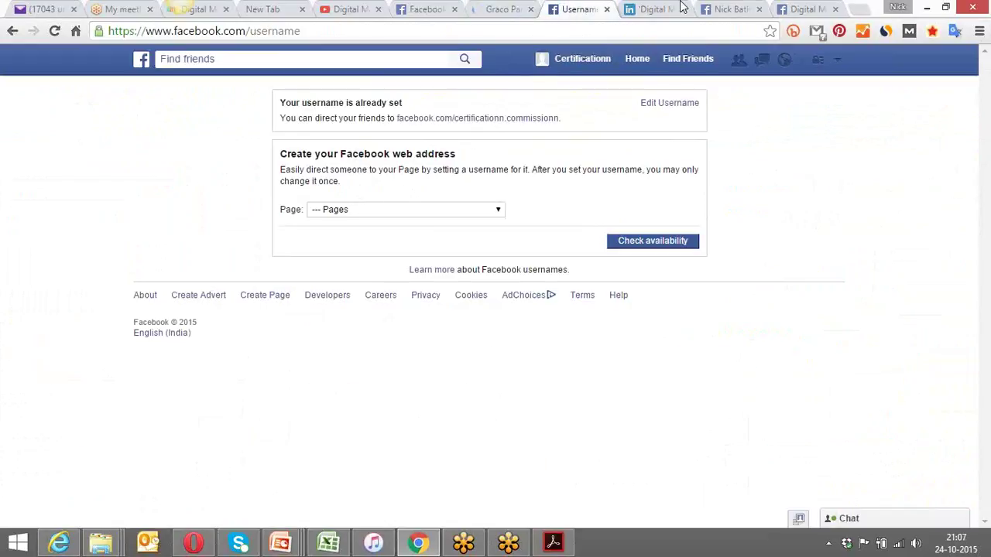
click(791, 8)
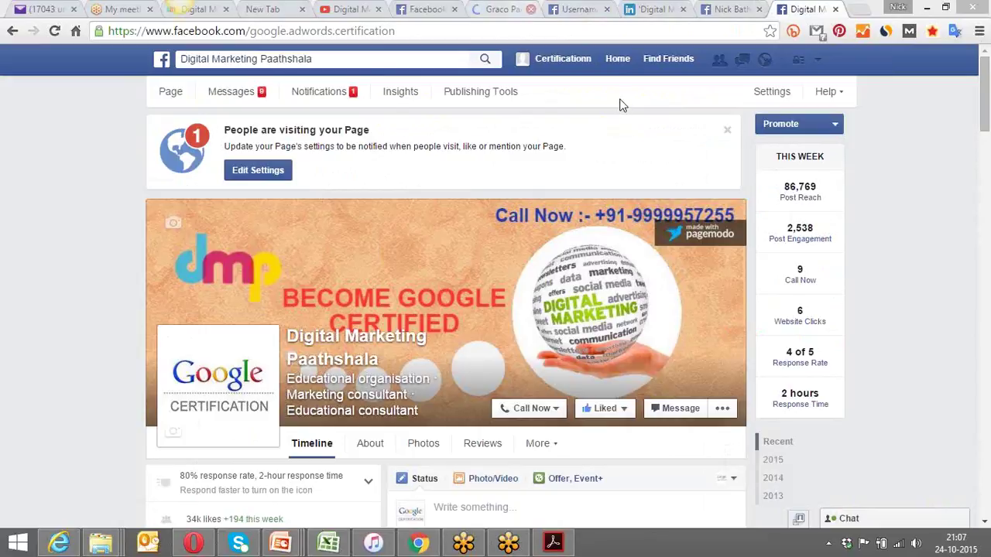
click(504, 9)
click(423, 9)
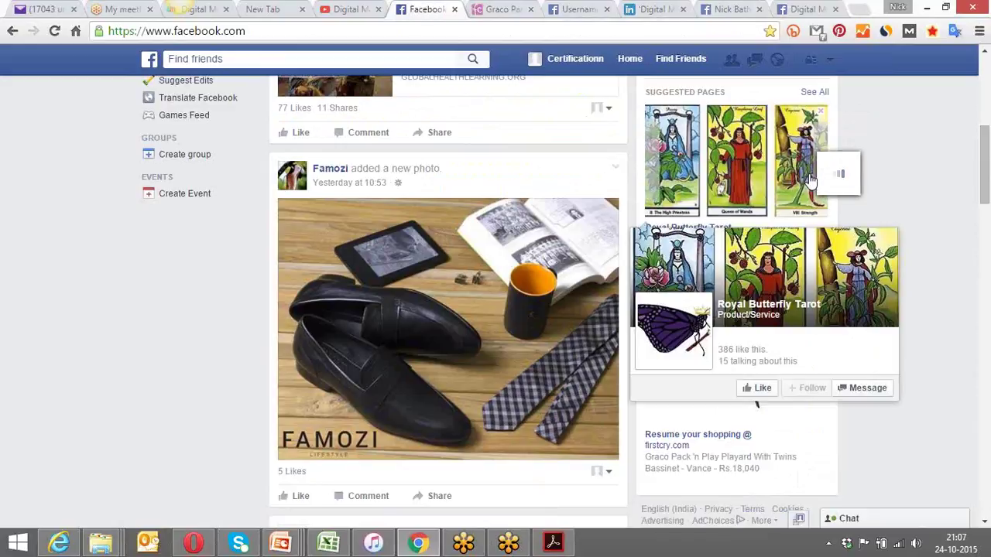
click(805, 7)
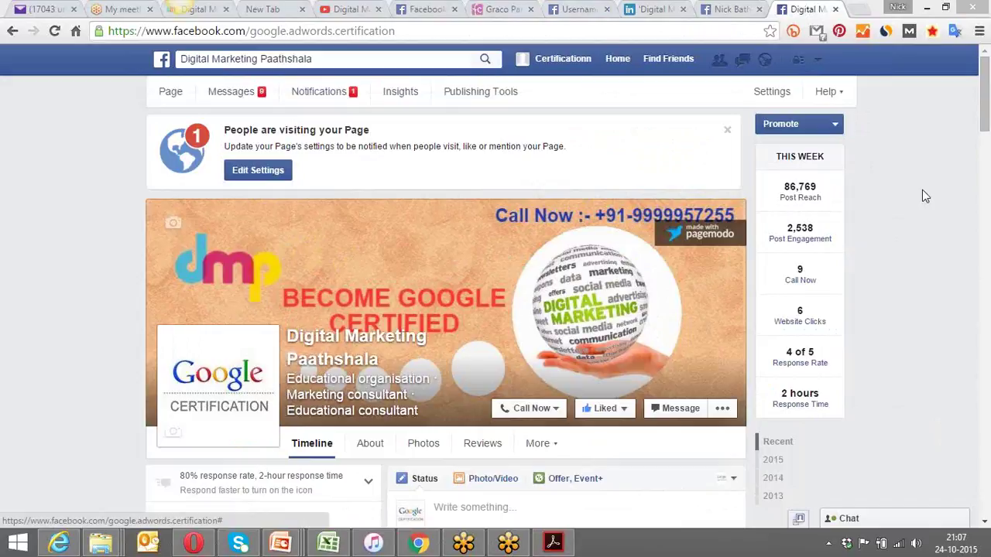
mouse_move(260, 219)
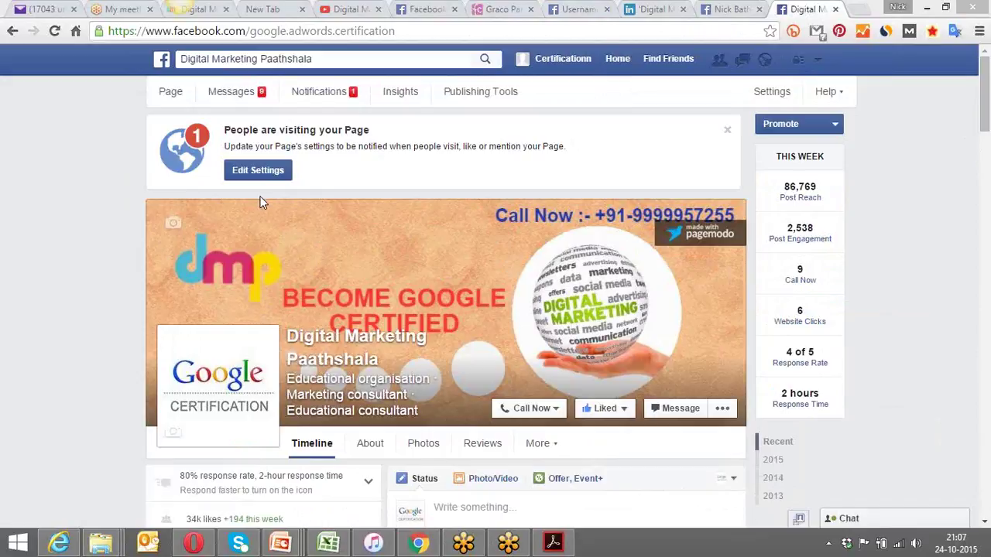
mouse_move(251, 247)
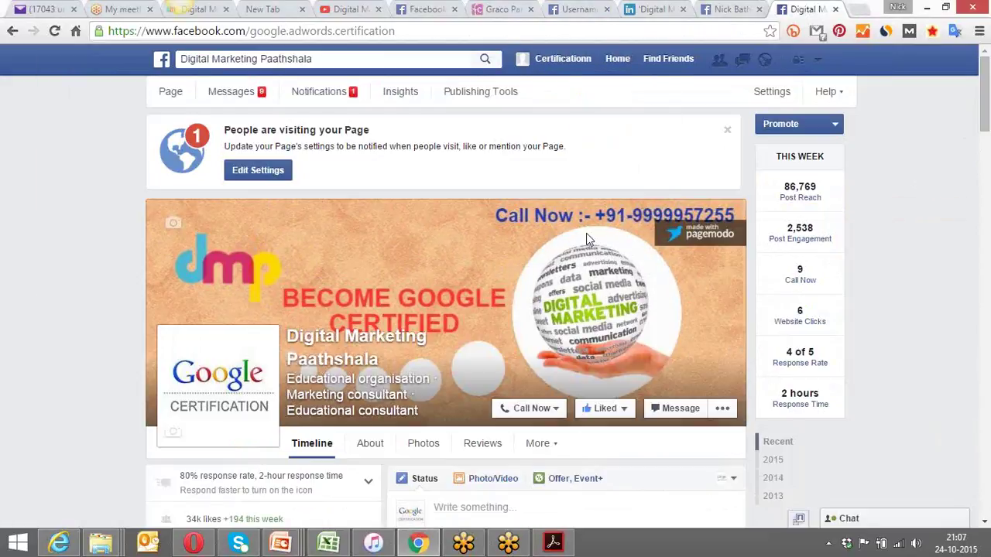
mouse_move(281, 231)
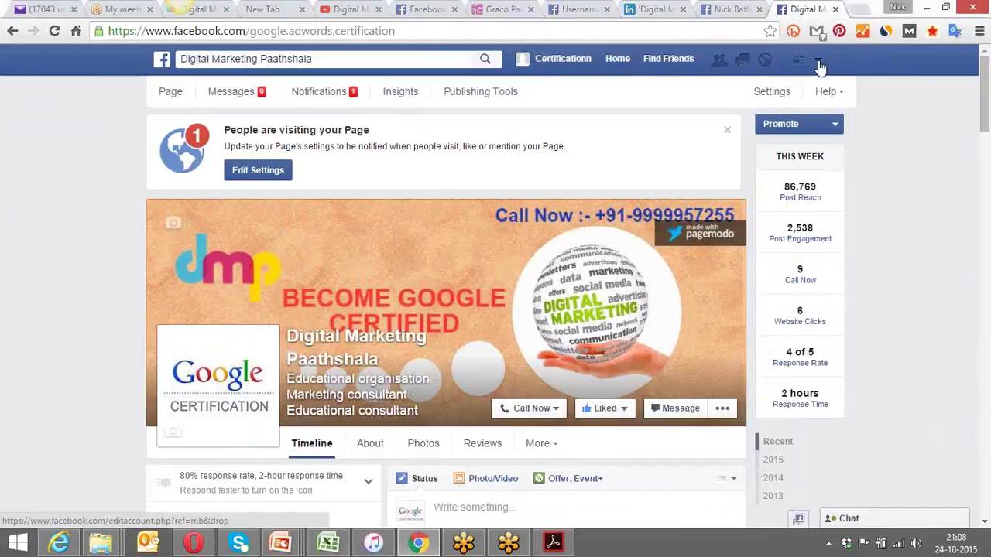
click(818, 62)
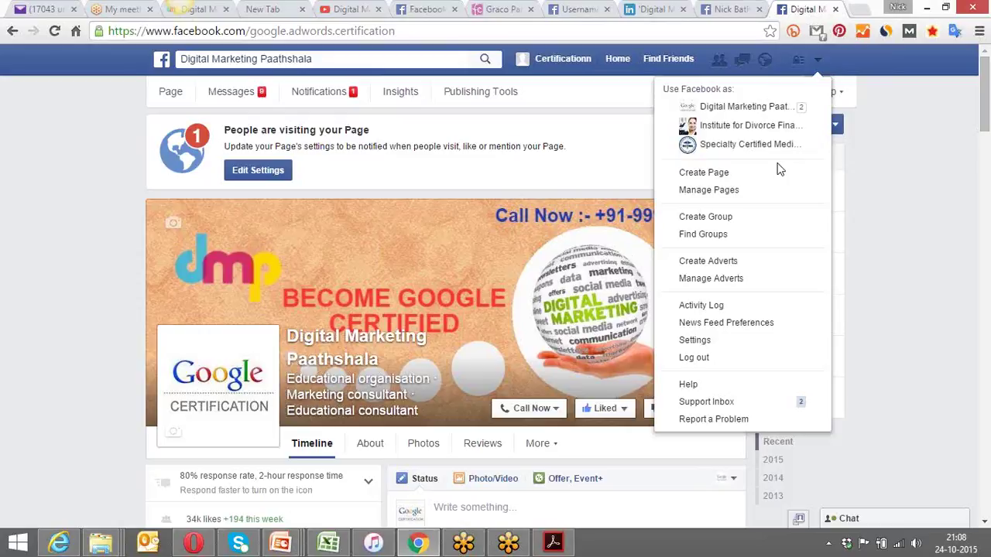
click(901, 138)
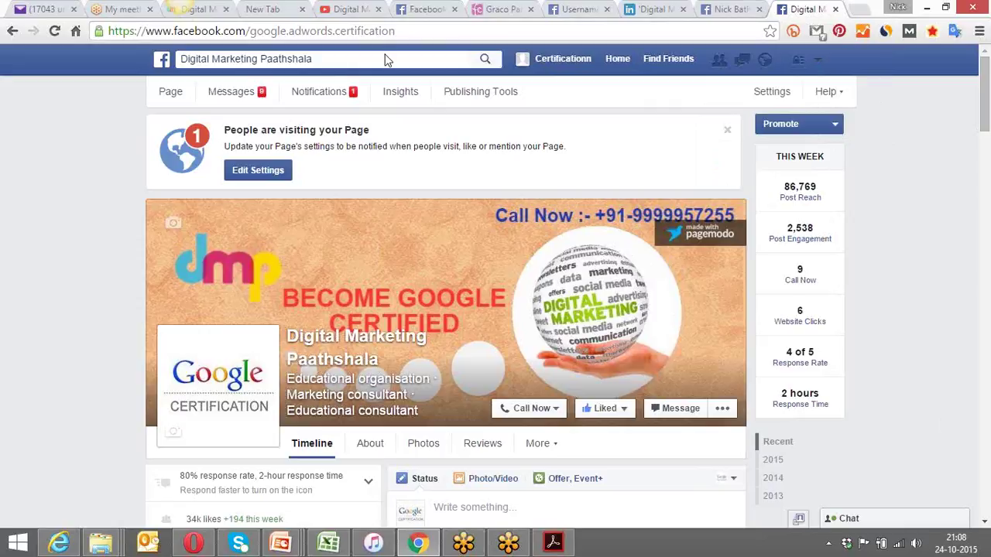
click(820, 67)
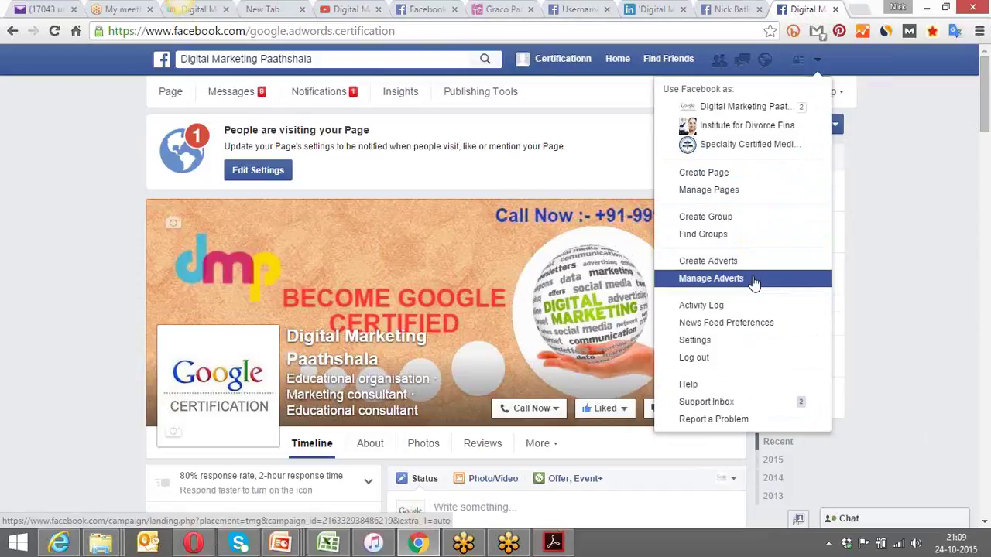
Choose Manage Adverts and scroll the 11-campaign table showing $481.91 total spent.
click(710, 279)
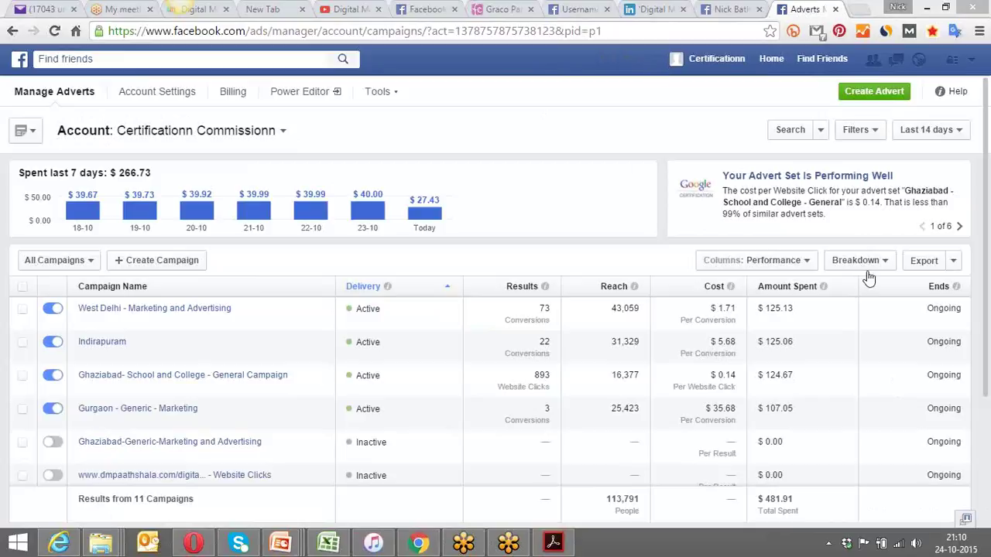
drag(985, 126, 986, 178)
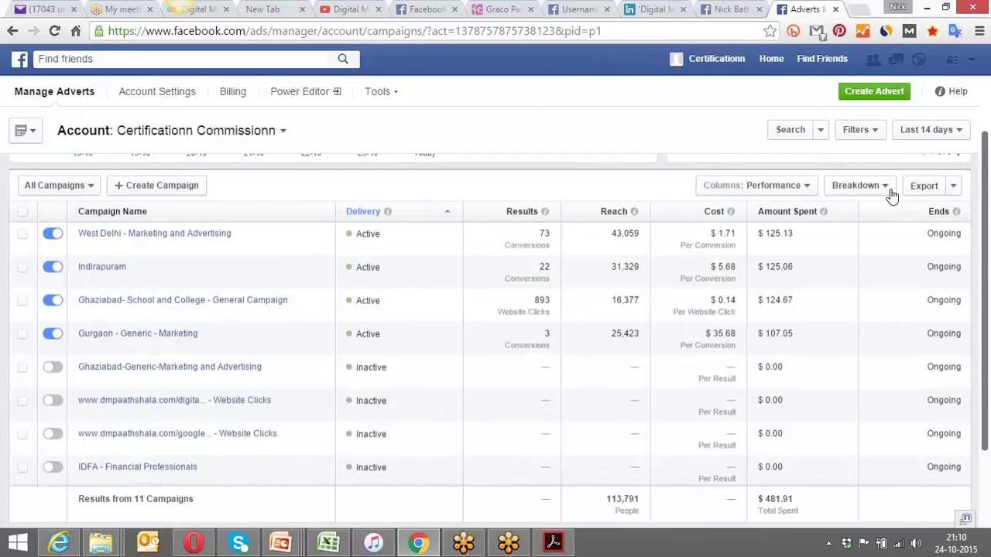
mouse_move(986, 216)
mouse_down()
mouse_move(983, 177)
mouse_move(982, 198)
mouse_up()
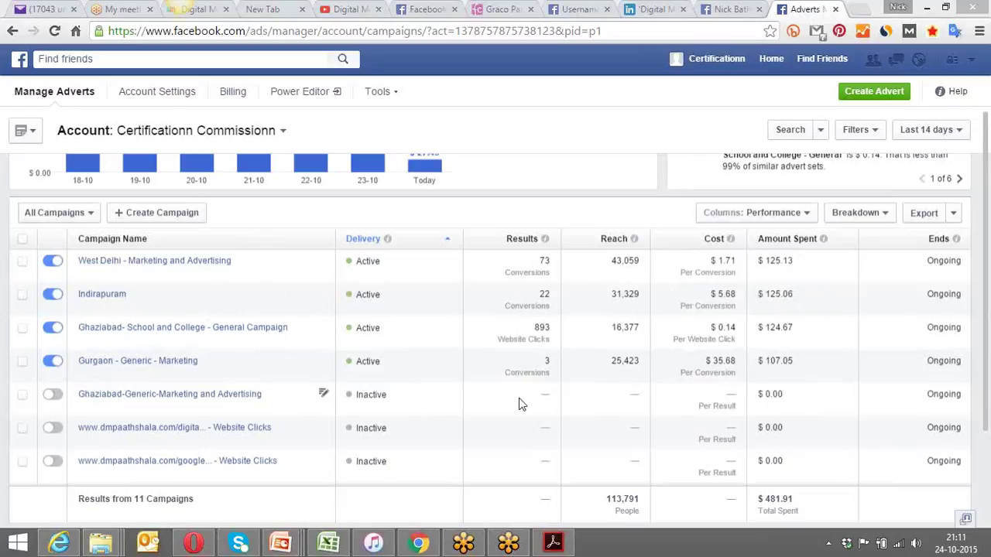
Drill into the West Delhi - Marketing and Advertising campaign, ad set and first advert's edit menu.
click(143, 268)
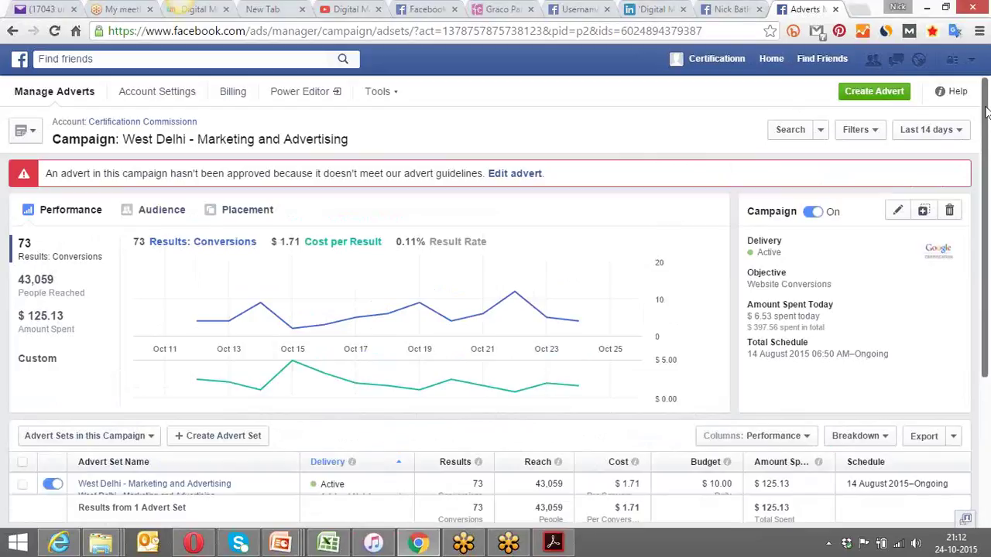
drag(989, 113, 988, 192)
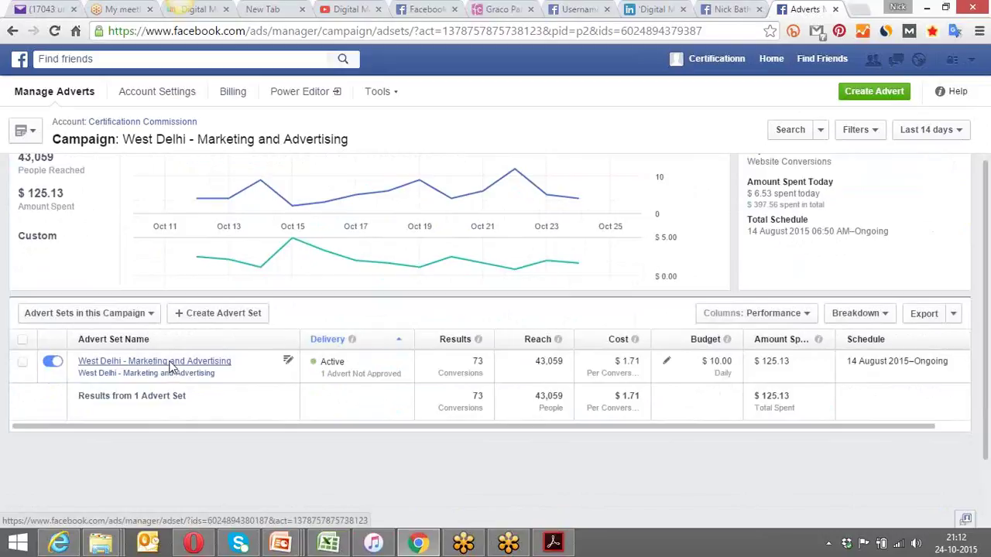
click(171, 364)
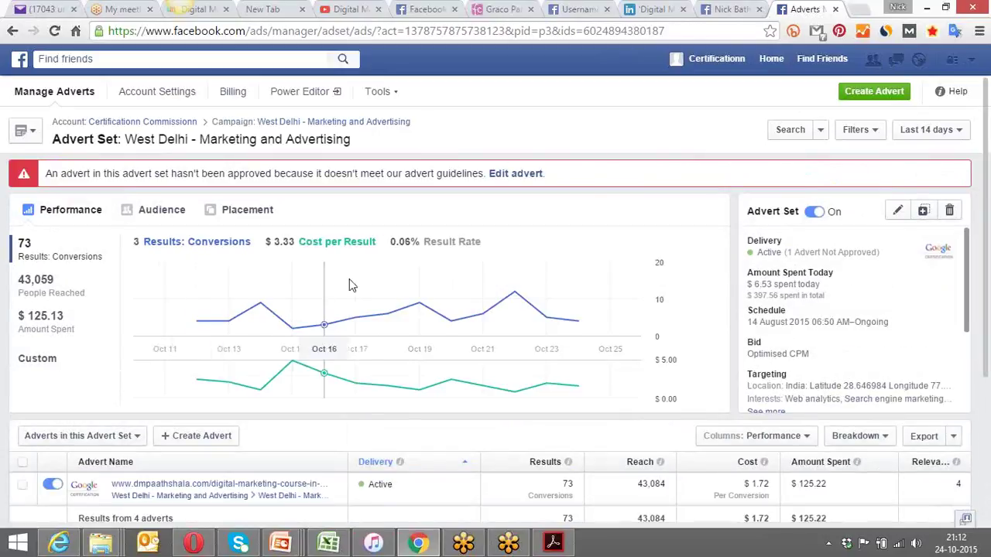
drag(986, 113, 988, 221)
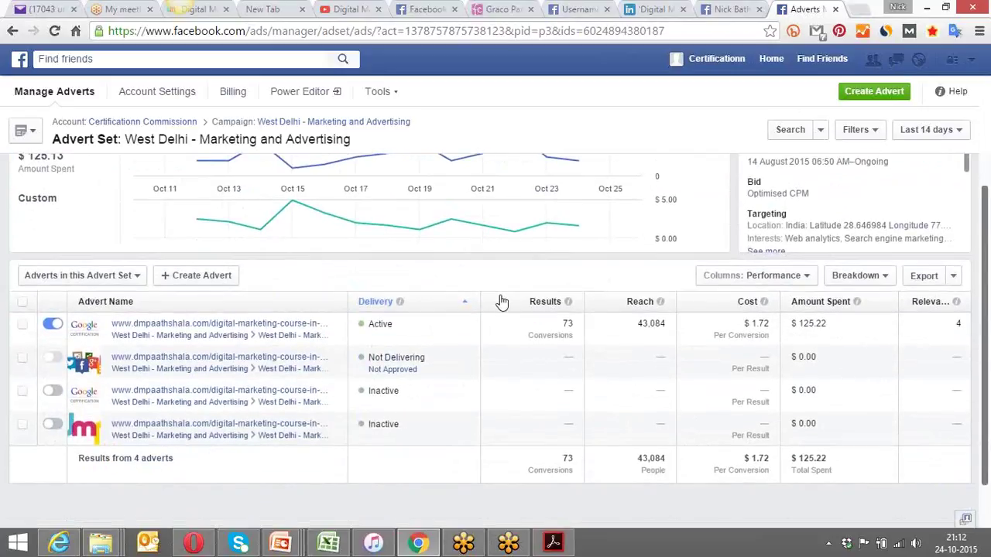
click(183, 323)
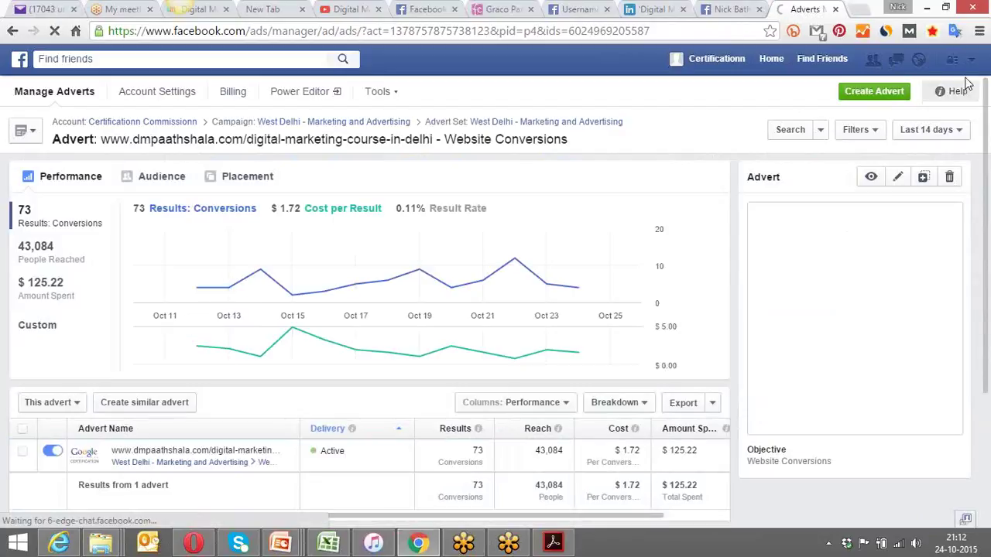
scroll(988, 158, down, 1)
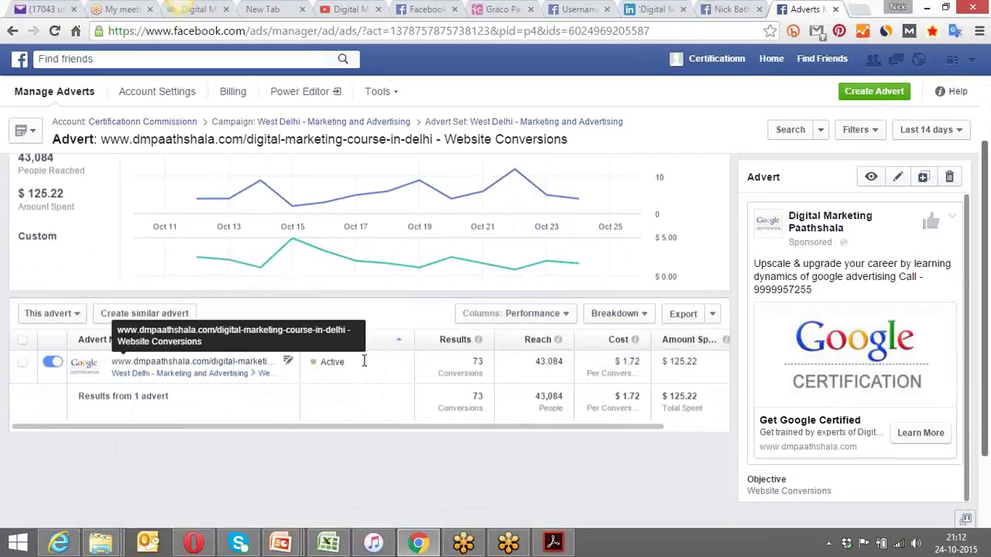
click(289, 363)
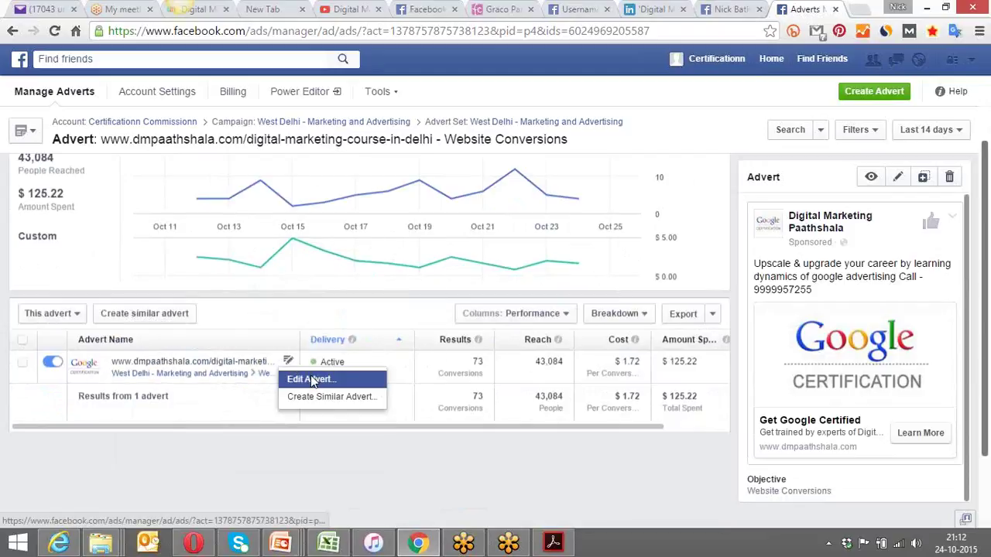
Open the advert in the Edit Advert form and scroll down to its Website URL.
click(310, 379)
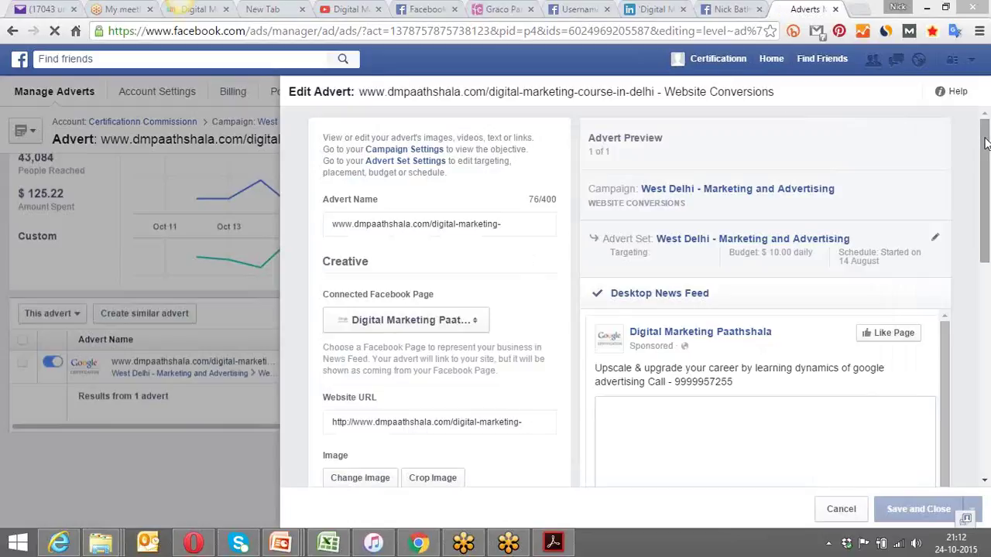
drag(985, 143, 988, 194)
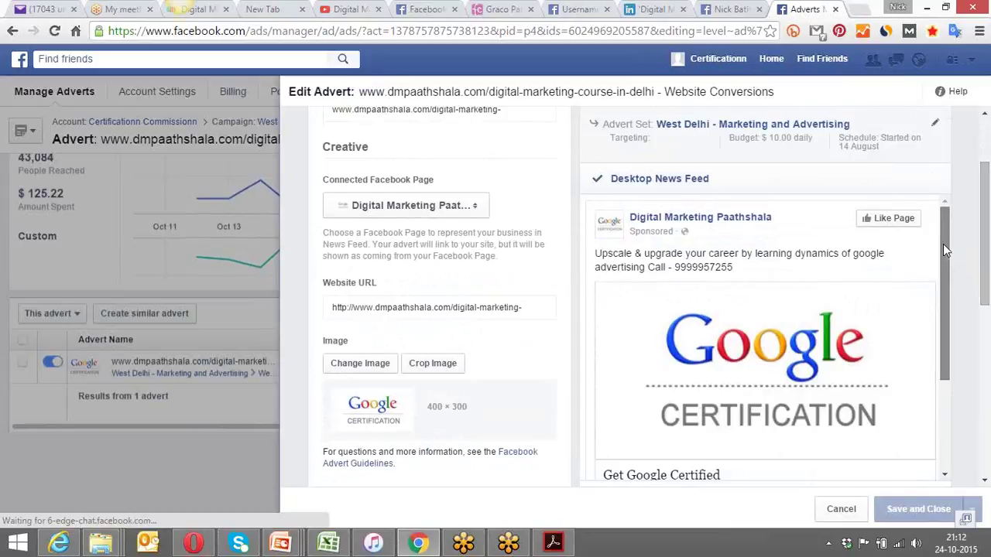
drag(943, 244, 946, 268)
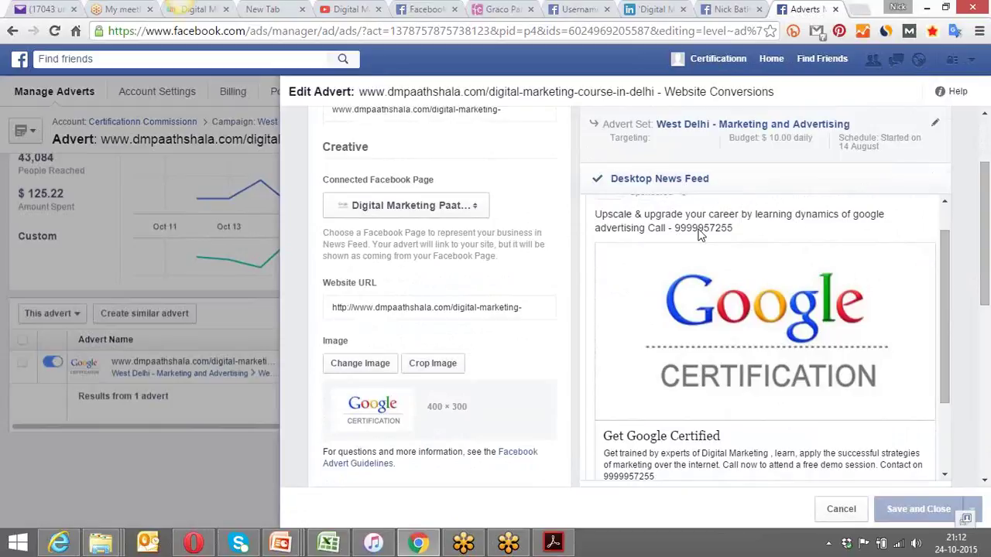
drag(945, 255, 948, 325)
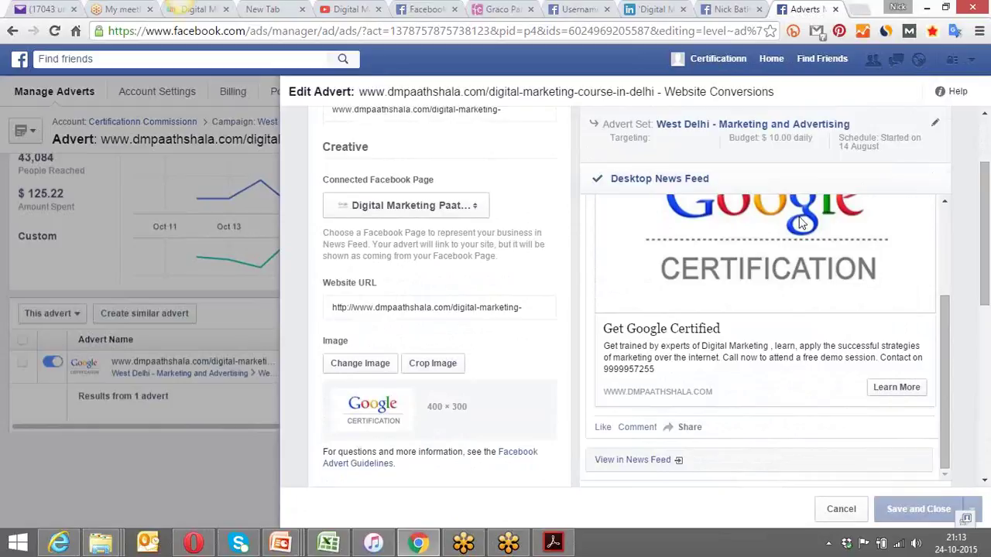
Select the entire website URL, then start a new browser tab.
click(506, 305)
triple_click(506, 305)
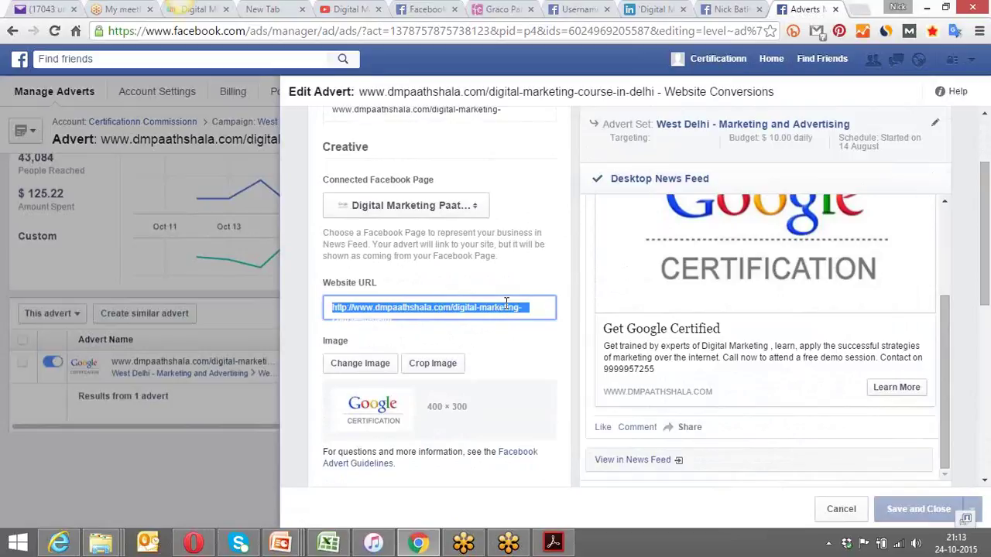
click(859, 11)
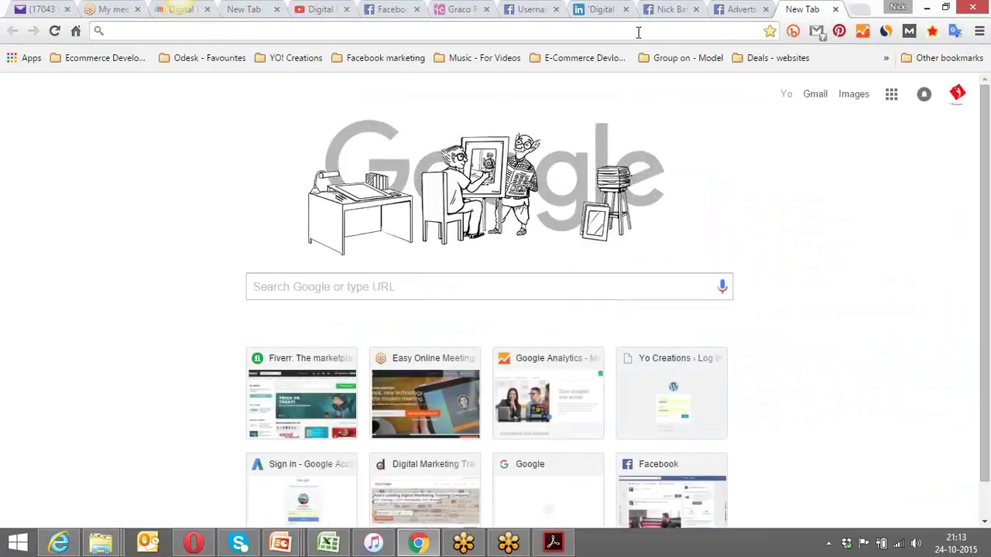
Paste the advert URL to load the Digital Marketing Course landing page, then reload it.
text(http://www.dmpaathshala.com/digital-marketing-course-in-delhi)
key(Return)
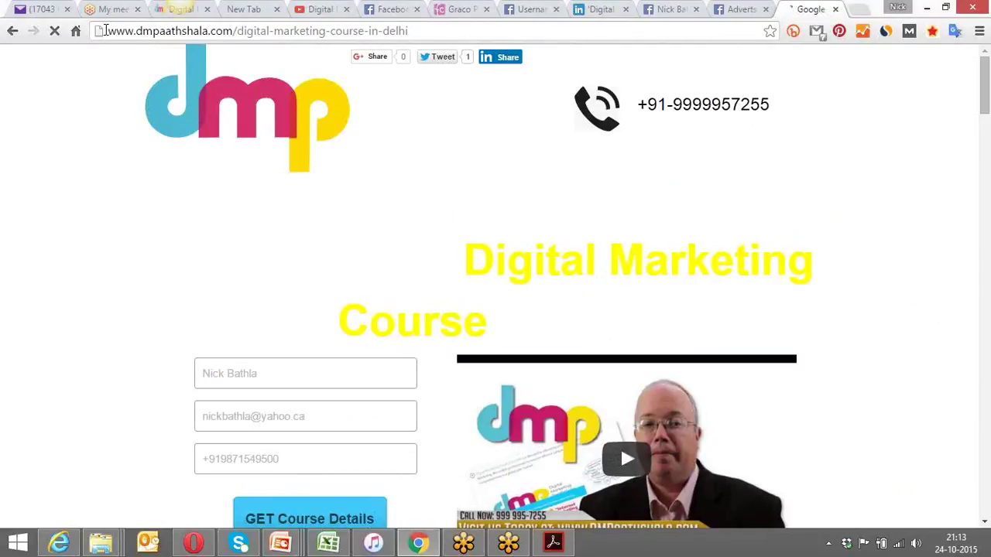
drag(108, 31, 234, 32)
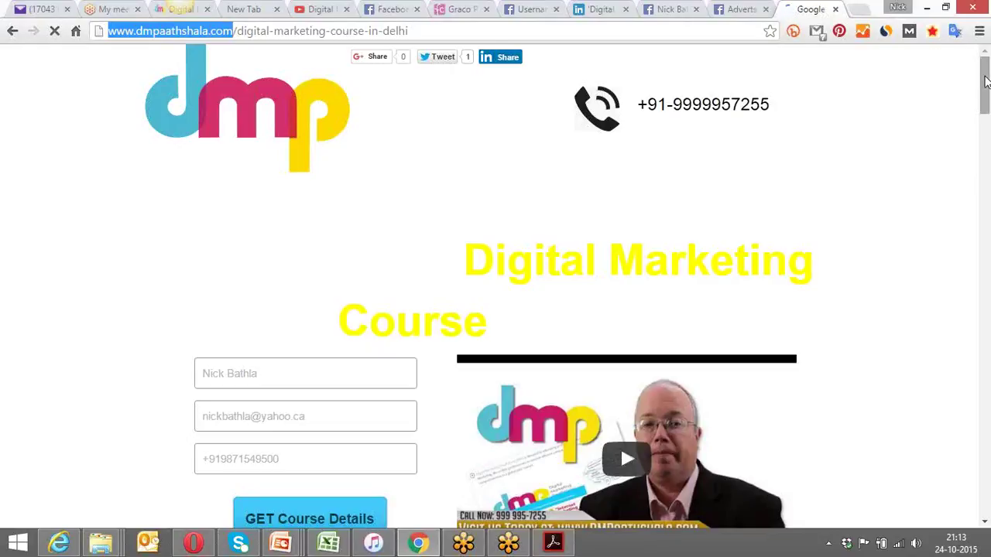
mouse_move(986, 81)
mouse_down()
mouse_move(988, 138)
mouse_move(987, 72)
mouse_up()
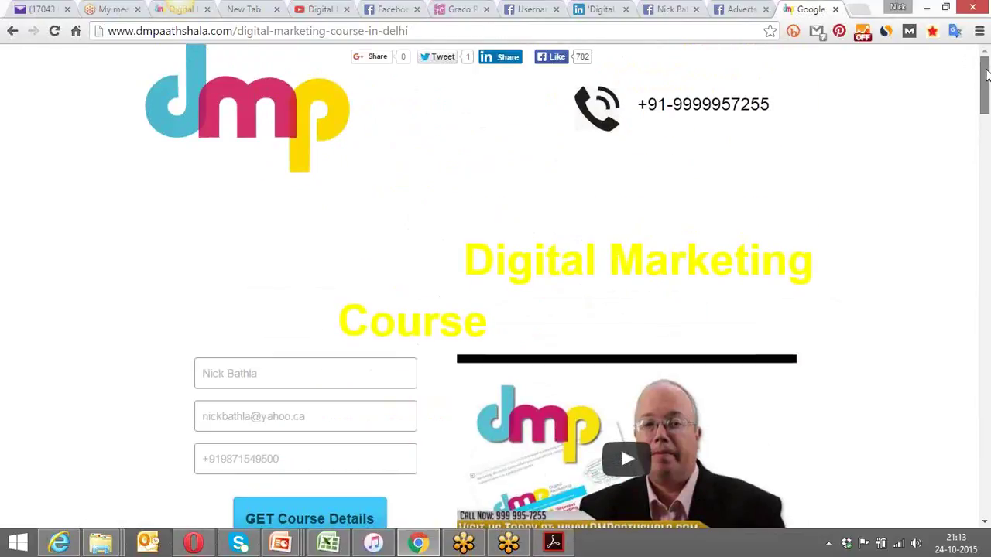
mouse_move(985, 78)
mouse_down()
mouse_move(985, 96)
mouse_move(980, 60)
mouse_up()
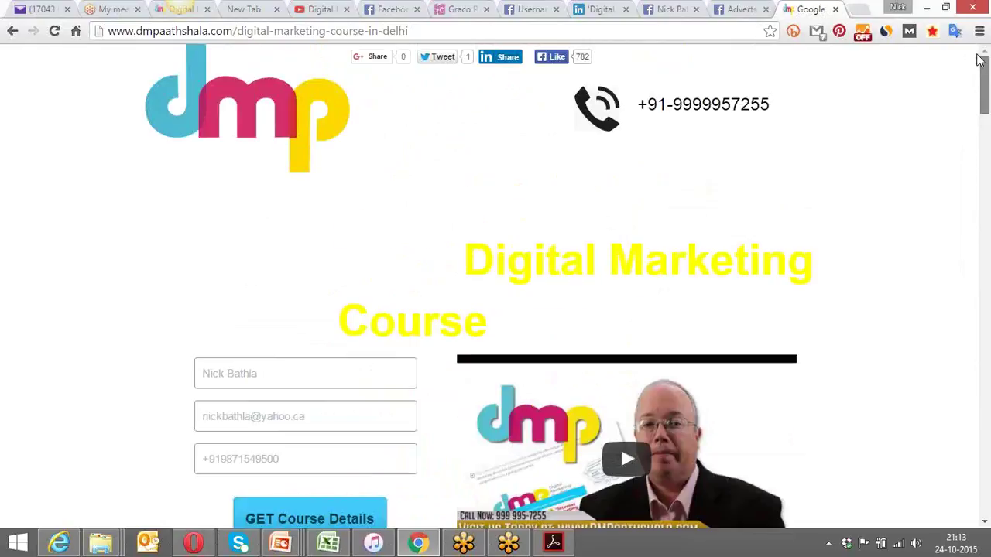
click(598, 34)
key(Return)
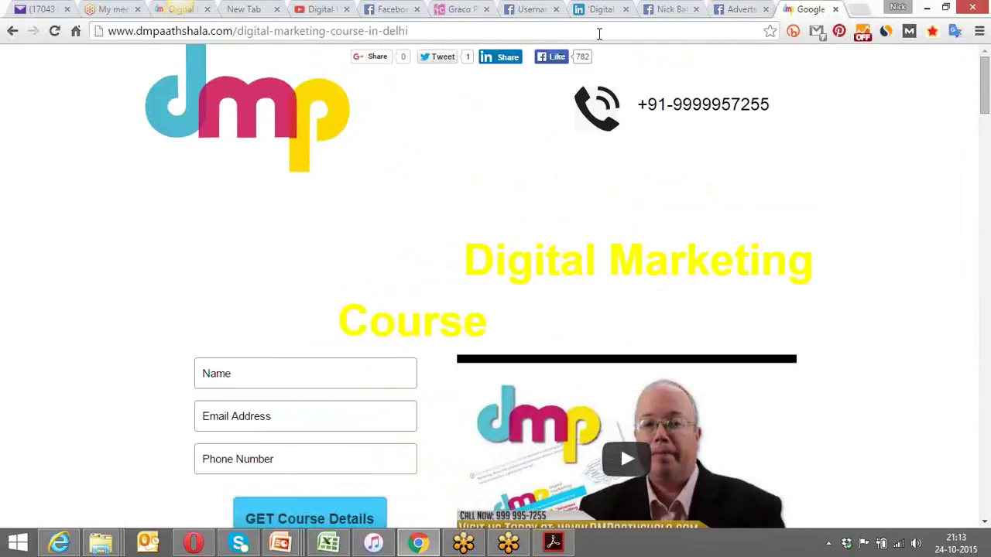
Focus the enquiry form's Name field, dismiss its saved-name suggestions, and open a blank tab.
click(247, 368)
click(144, 392)
drag(985, 85, 978, 62)
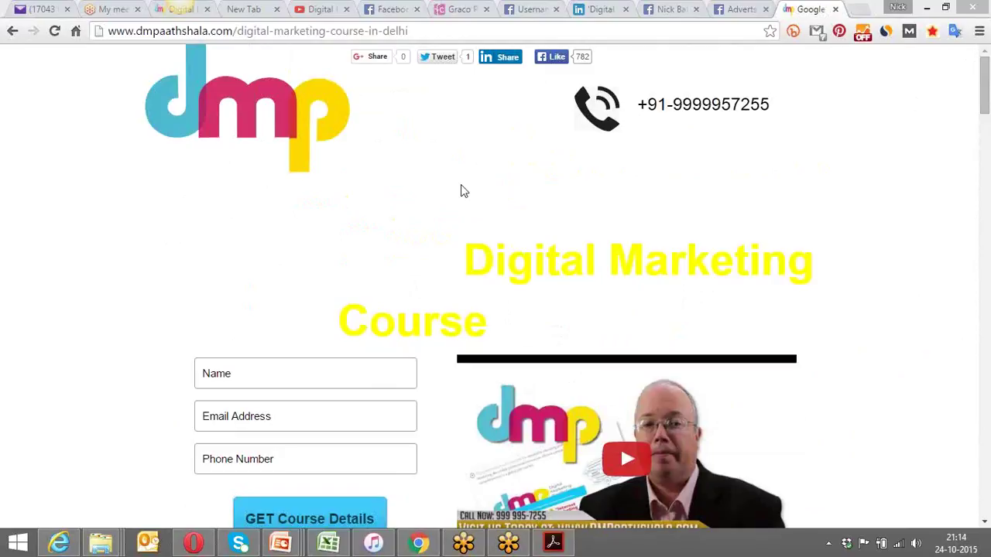
click(859, 12)
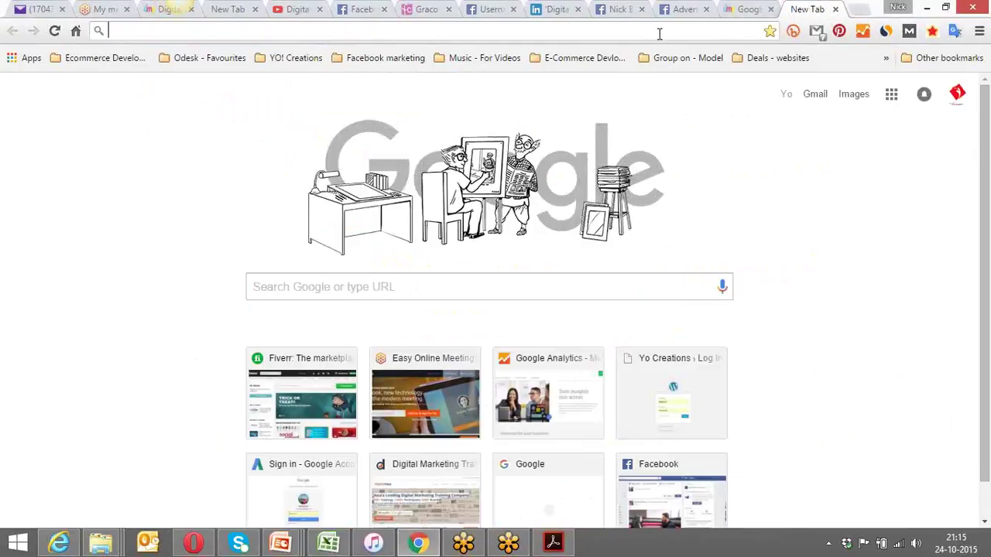
Enter dmp in the new tab to reach dmpaathshala.com, then reload the page.
text(dmpaathshala.com)
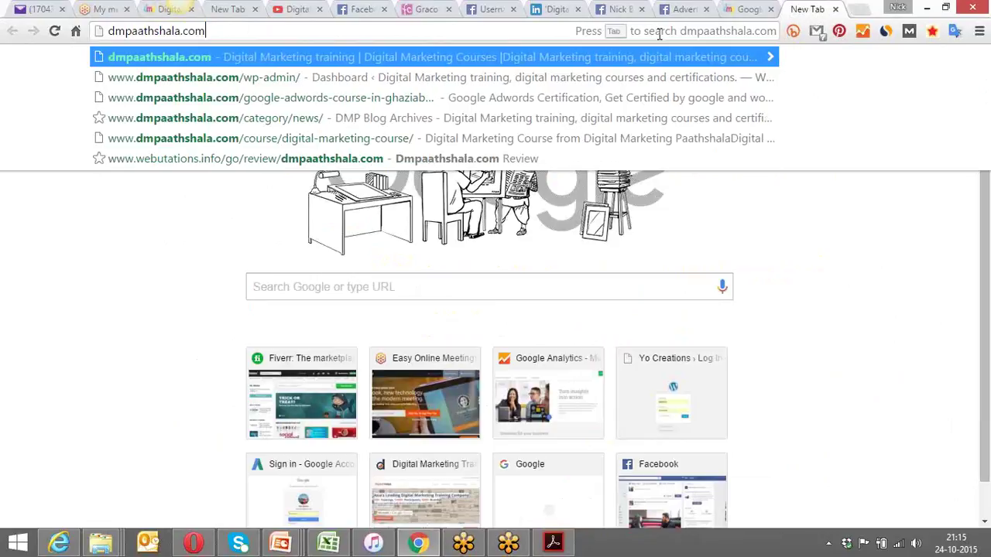
key(Return)
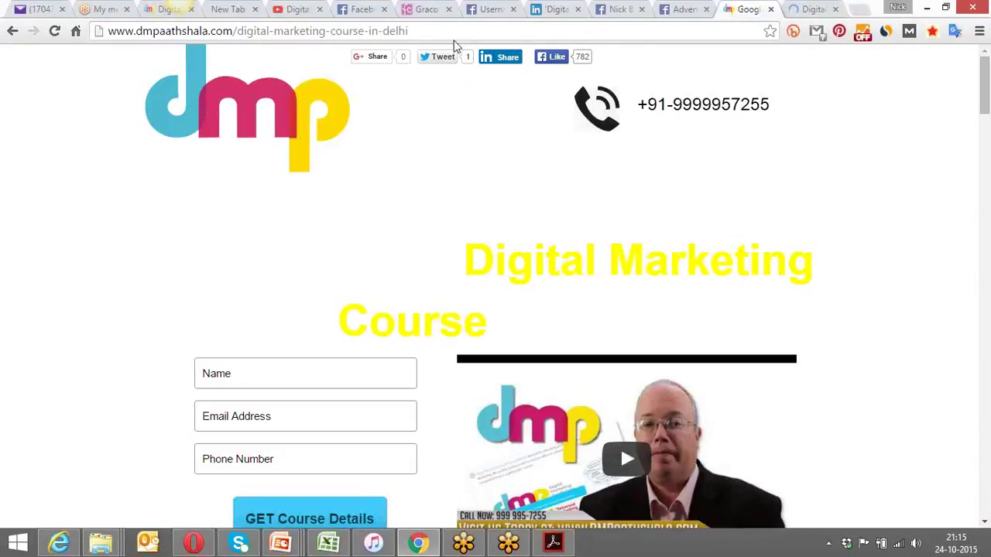
click(465, 31)
key(Return)
Review the DMP home page's Popular Courses, then go back to the Facebook Edit Advert tab.
click(797, 8)
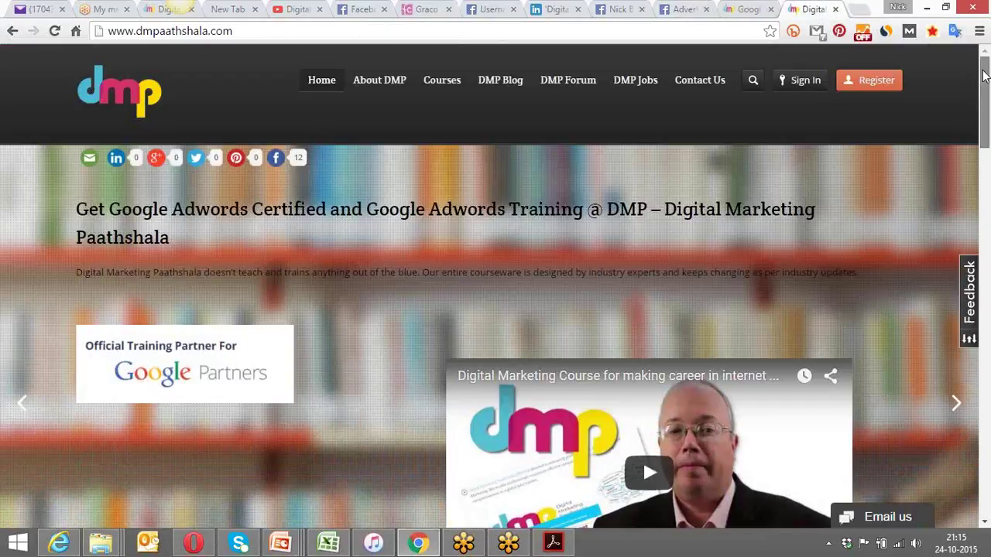
drag(985, 93, 986, 203)
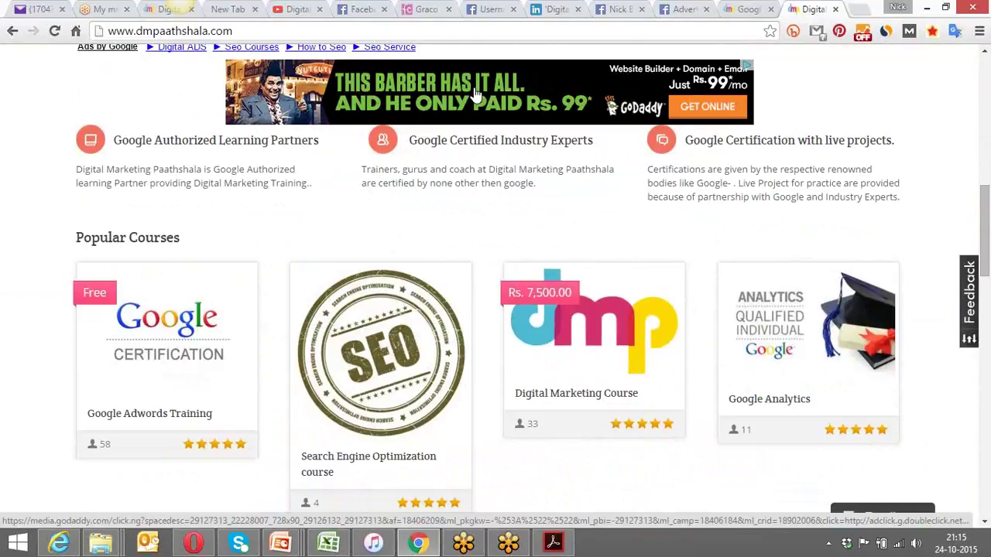
click(491, 34)
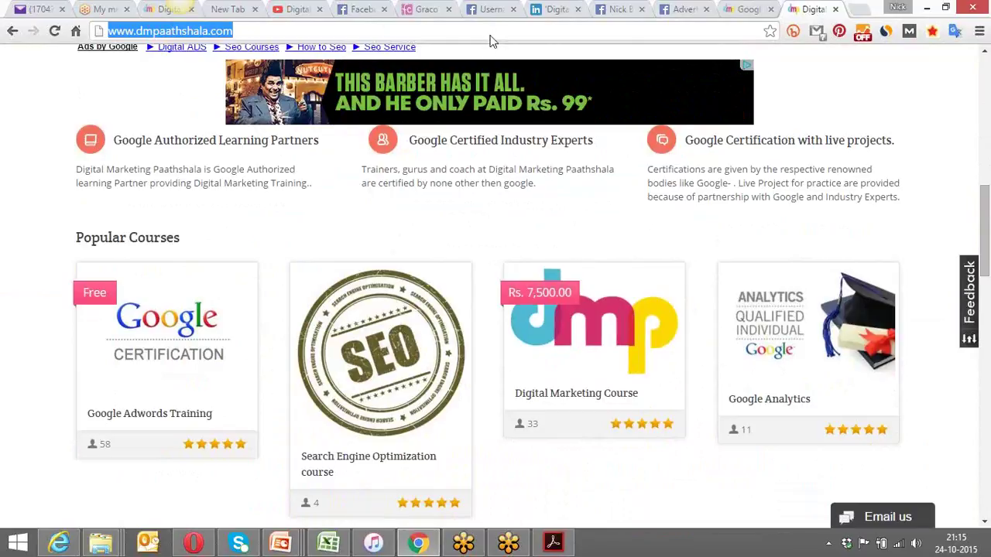
click(684, 407)
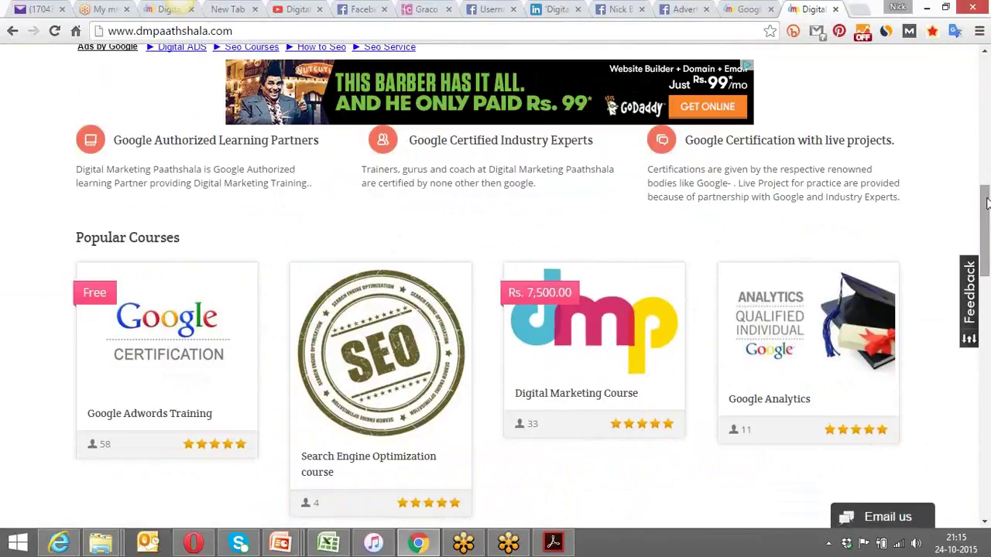
drag(987, 203, 987, 198)
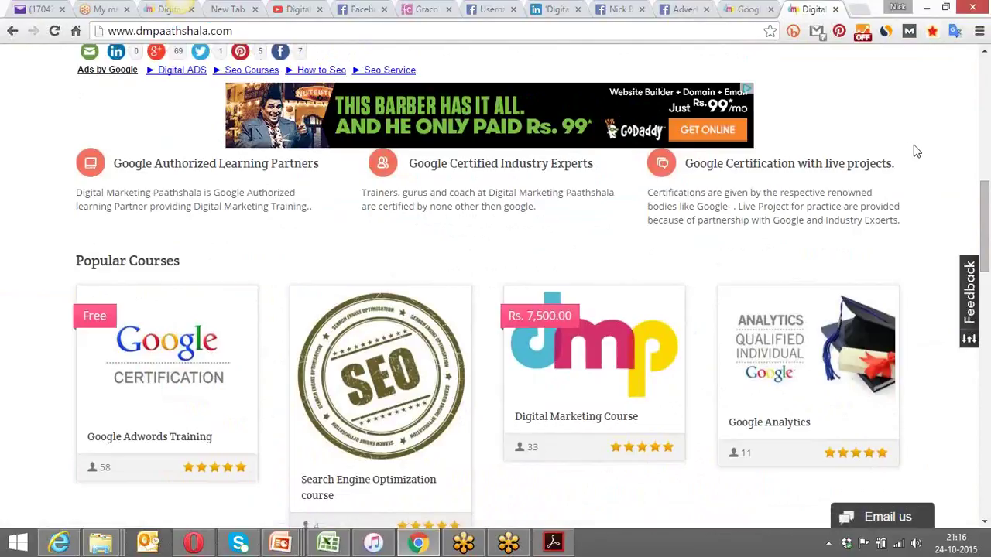
scroll(985, 196, down, 1)
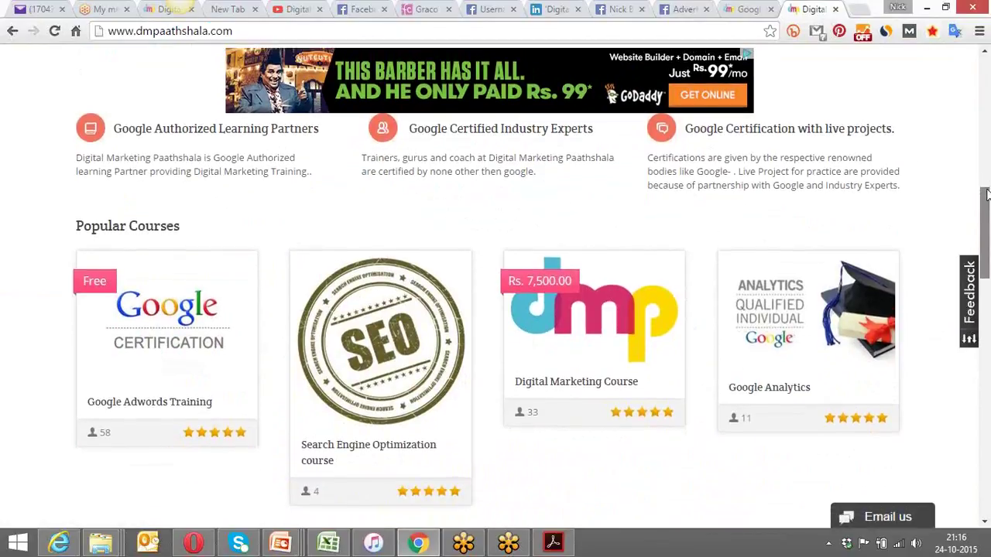
scroll(836, 104, up, 2)
click(672, 8)
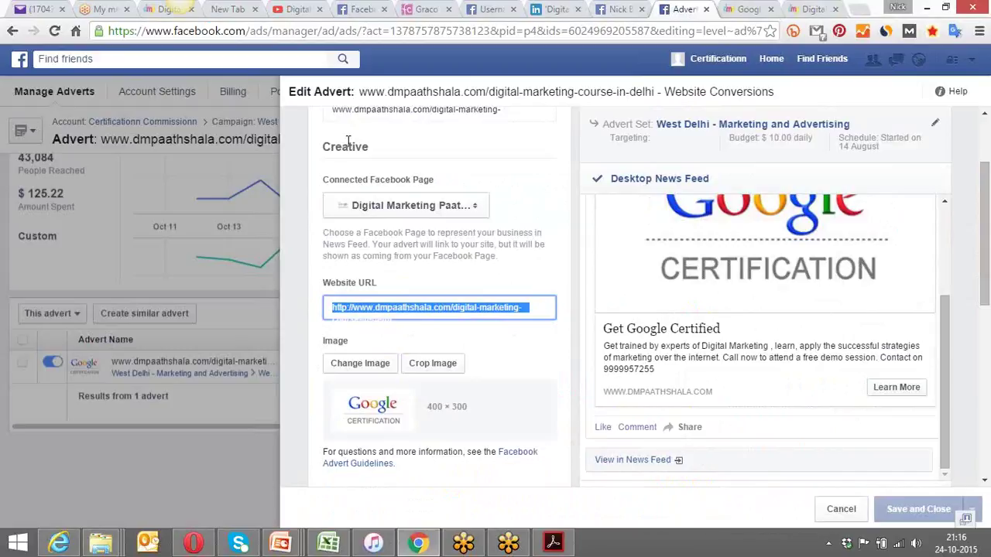
Return to the course landing page, focus its Name field, and open another new tab.
click(743, 7)
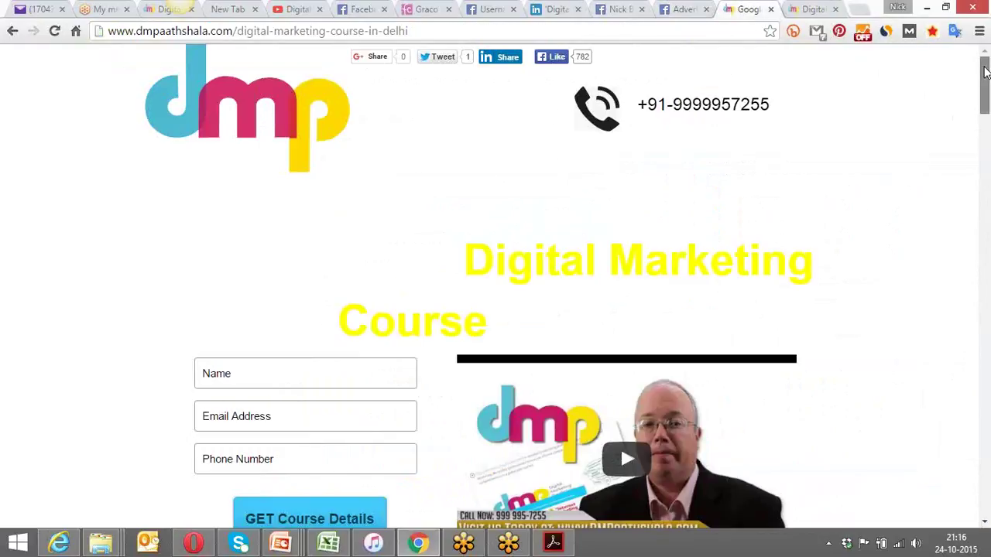
drag(986, 74, 986, 45)
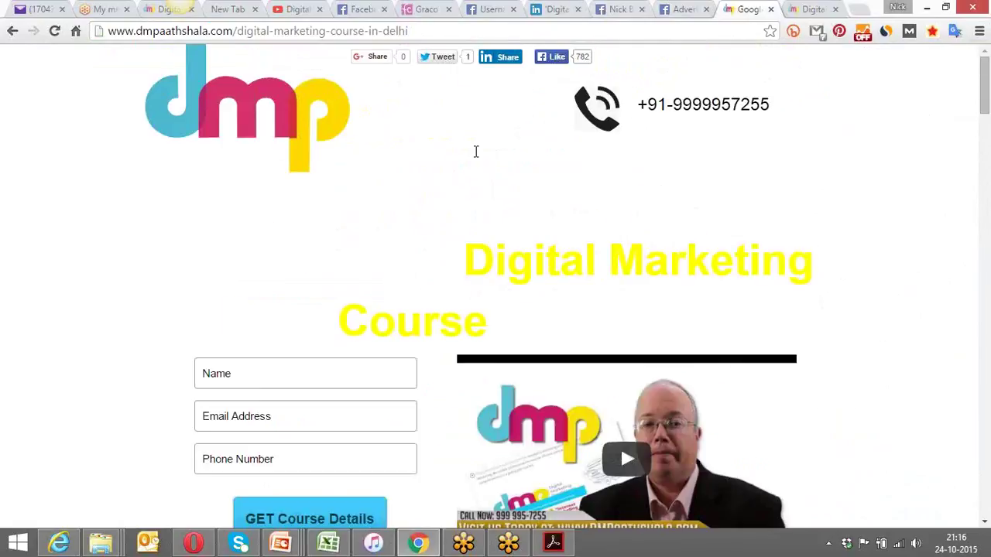
click(225, 373)
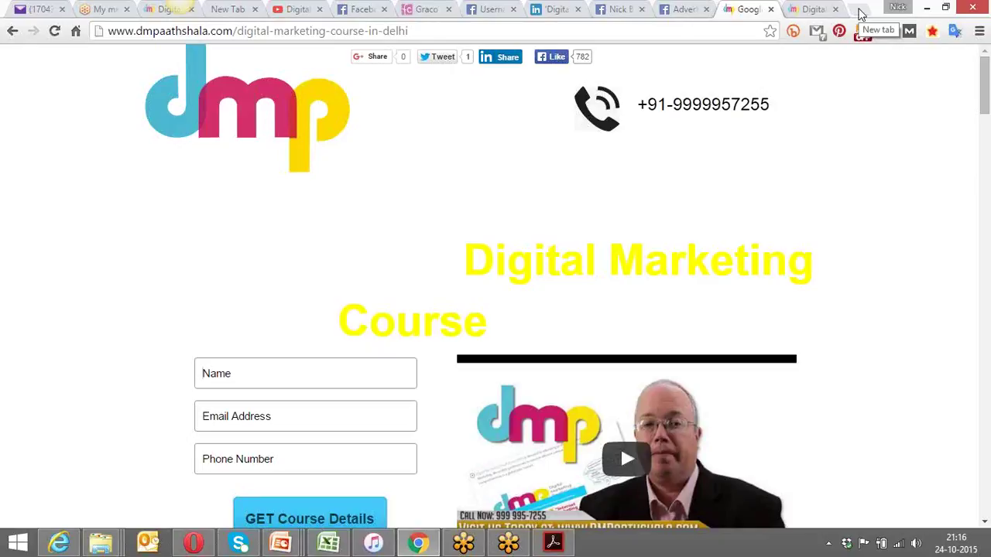
click(861, 14)
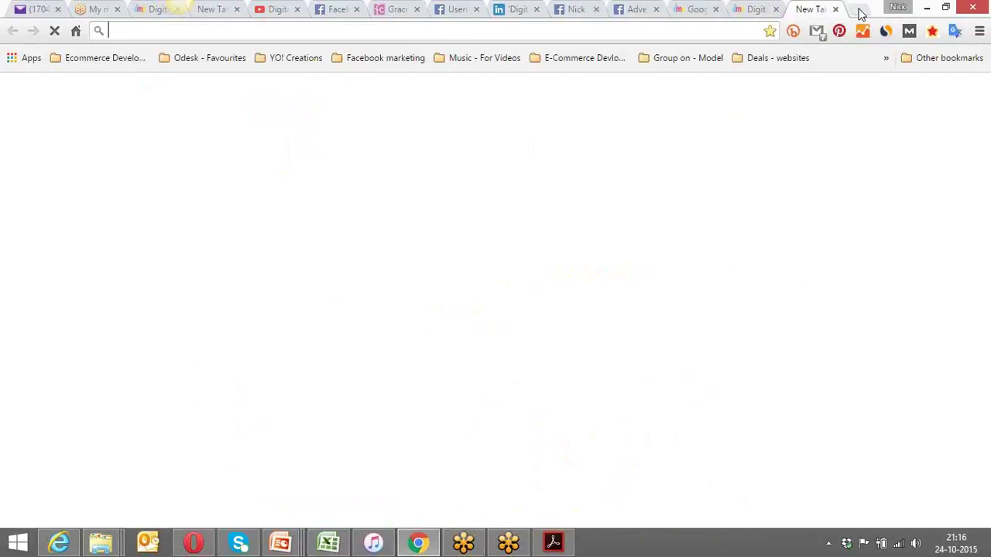
Cycle through the DMP tabs, dismiss the Name-field suggestions, and finish on the DMP homepage.
click(749, 9)
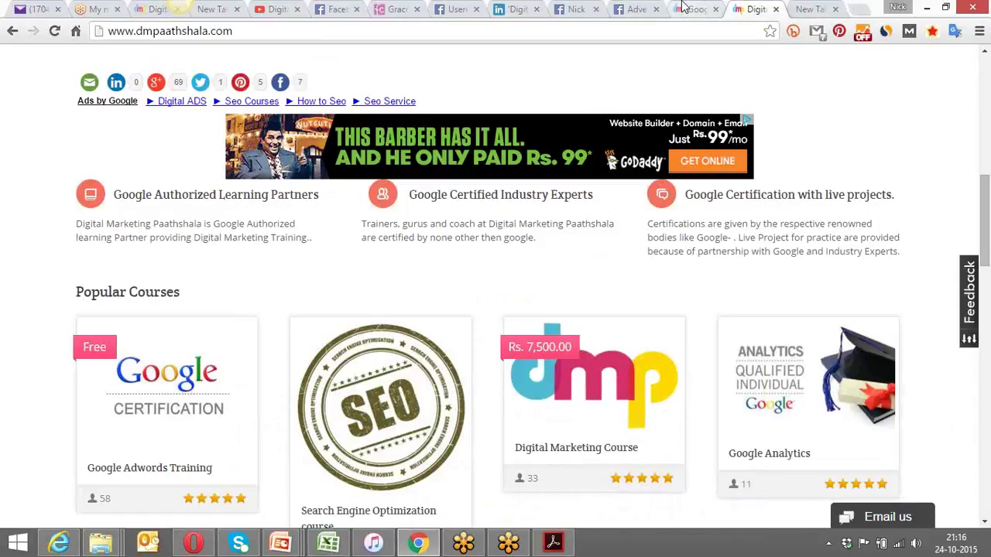
click(685, 8)
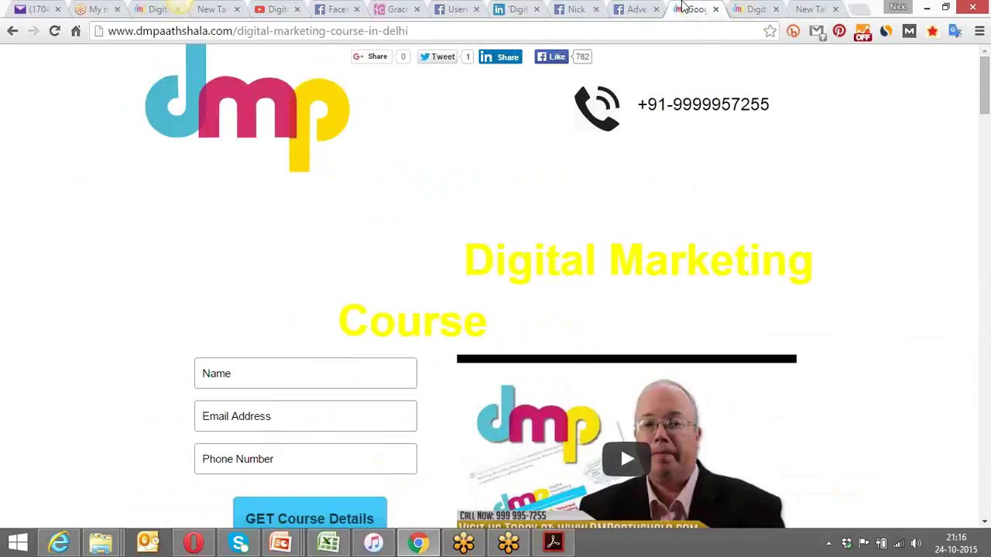
click(273, 367)
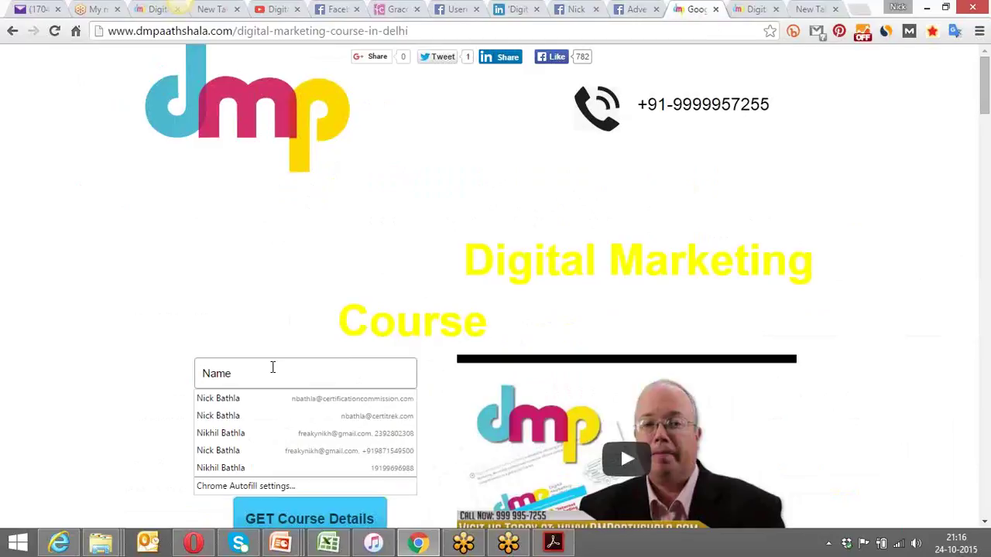
click(121, 356)
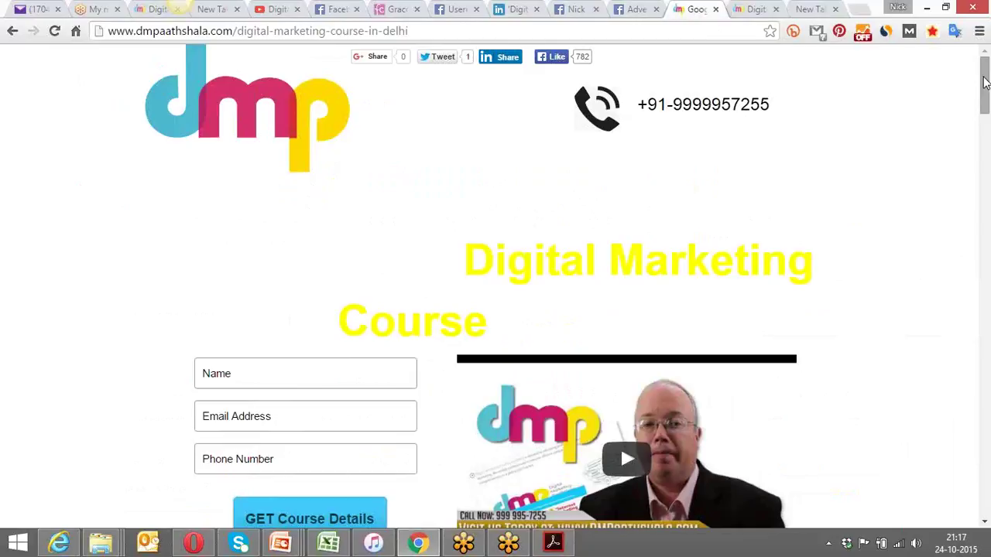
drag(985, 82, 986, 113)
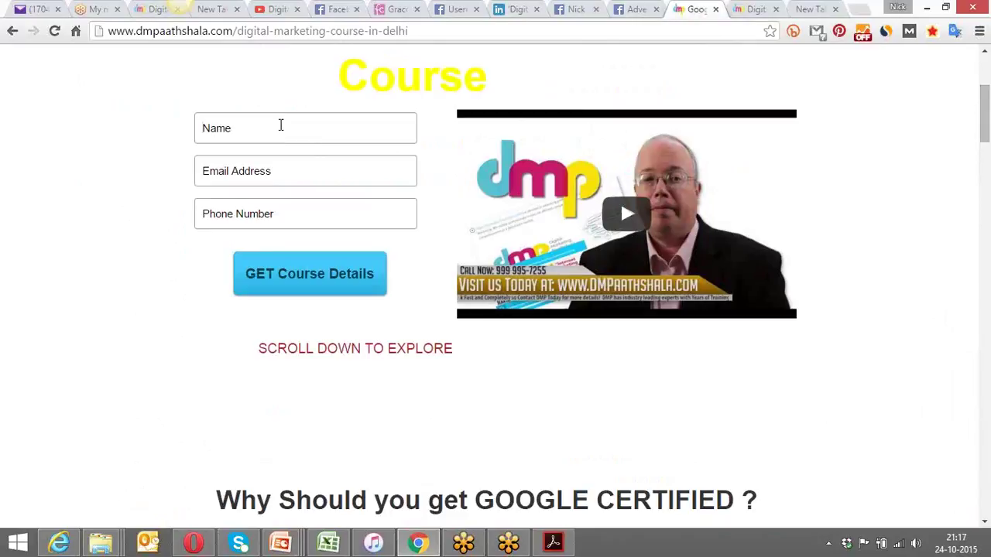
drag(987, 111, 986, 84)
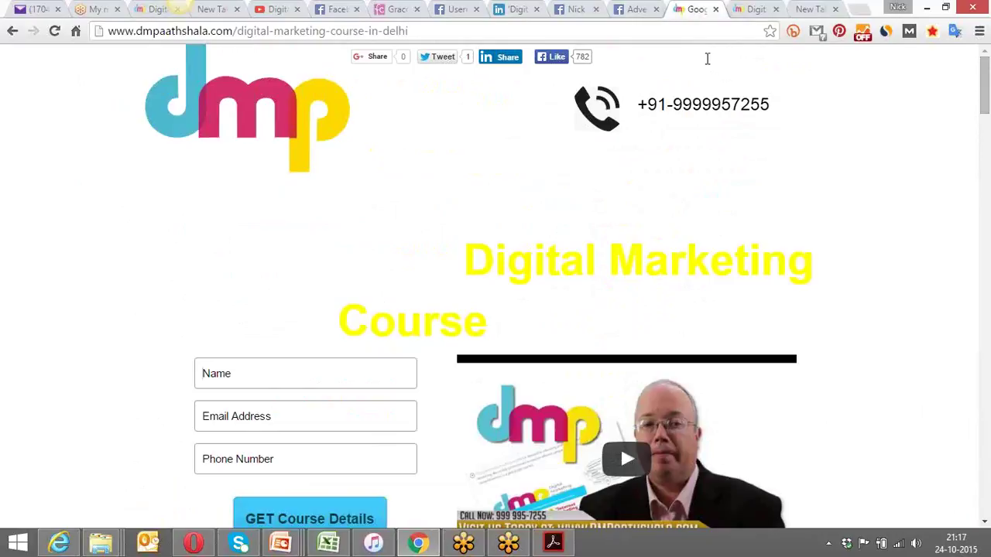
click(744, 6)
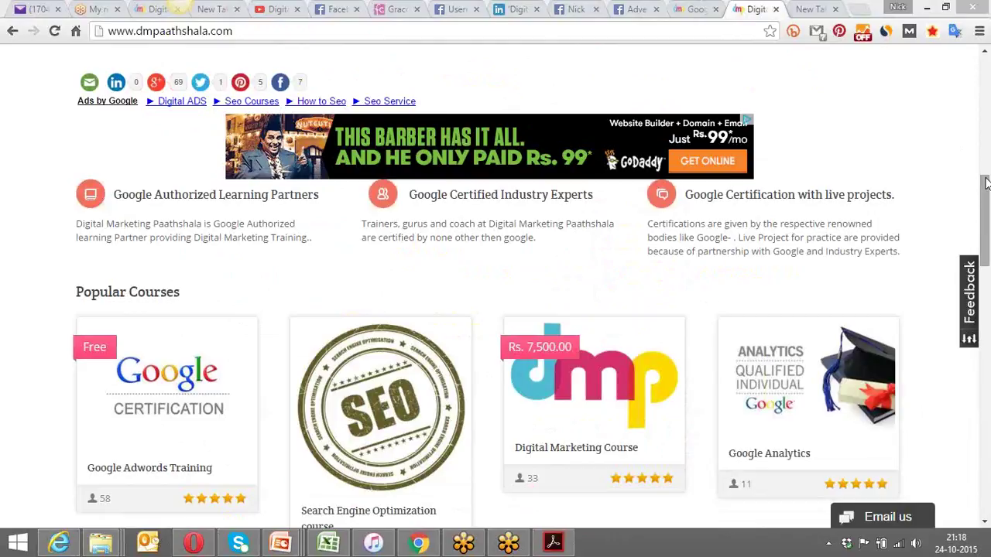
Scroll the DMP homepage to its footer and back, then show the YouTube channel's Playlists page.
drag(985, 182, 988, 442)
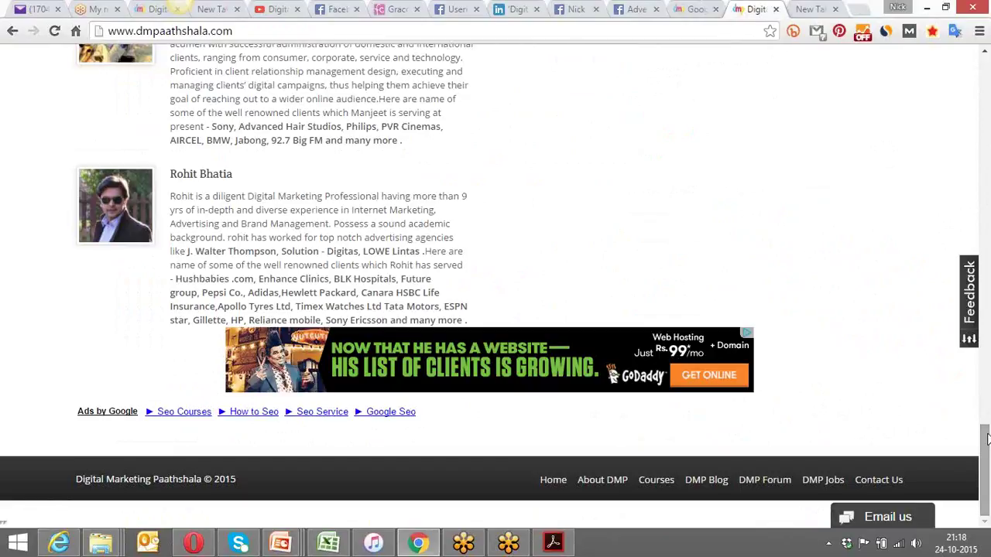
drag(987, 443, 937, 54)
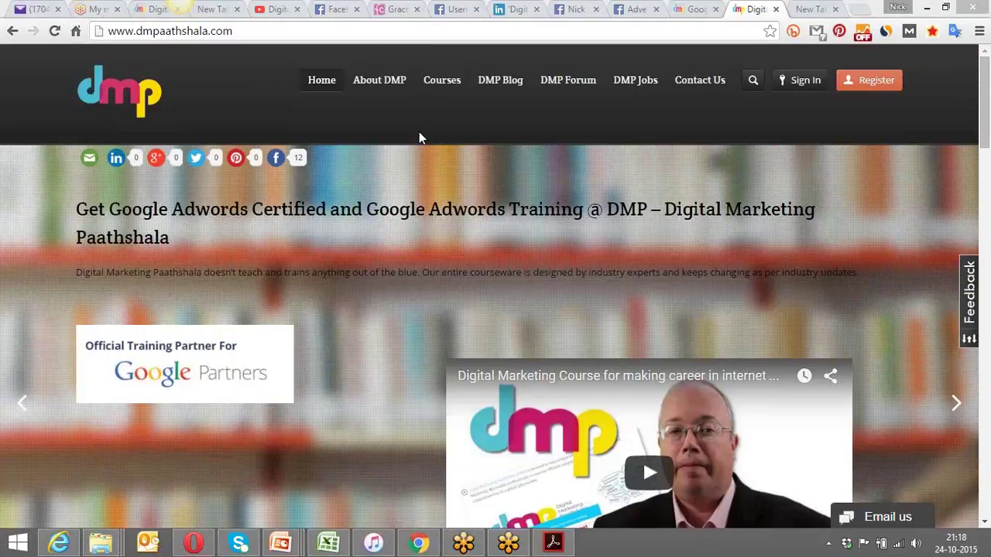
click(273, 7)
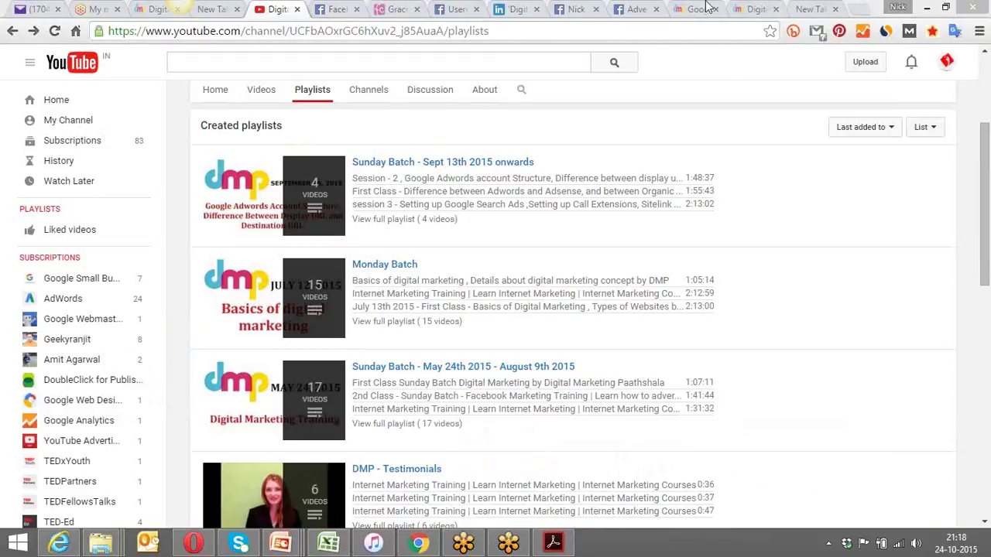
Back in the Facebook advert editor, cancel the Edit Advert dialog without saving.
click(755, 9)
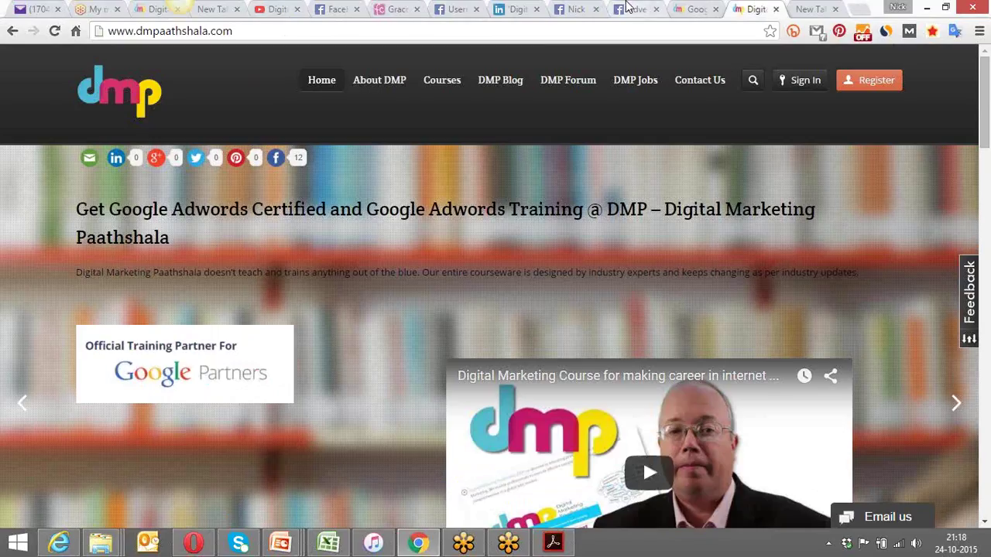
click(627, 8)
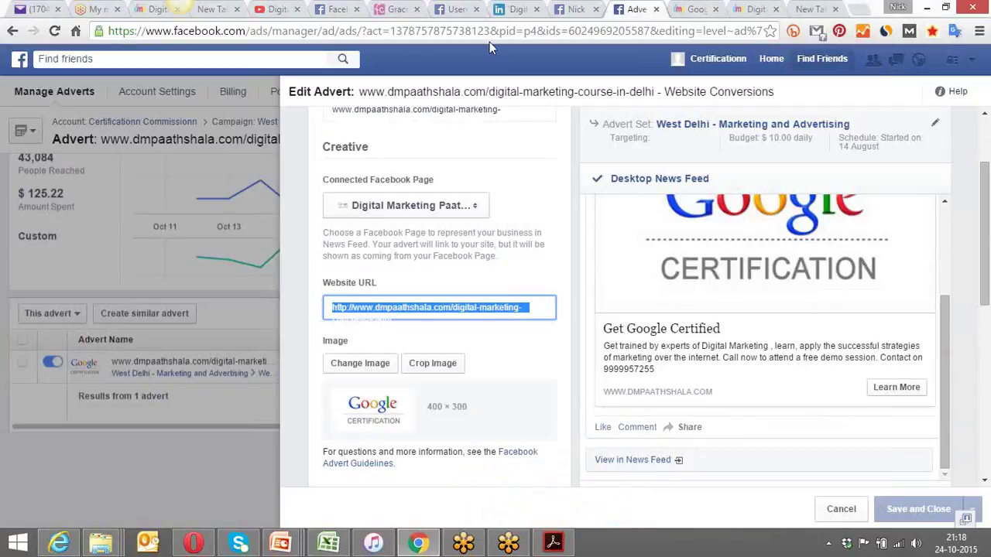
click(830, 88)
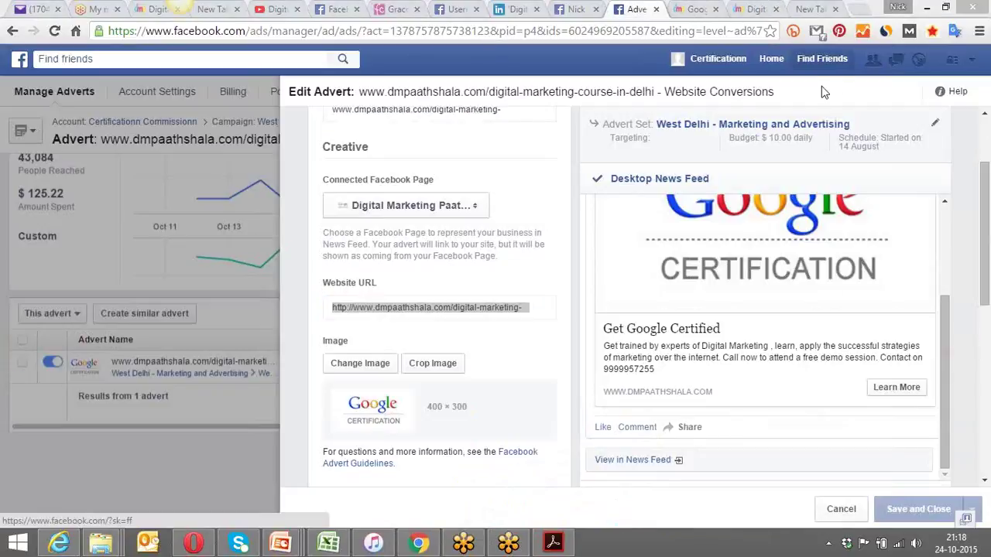
click(841, 510)
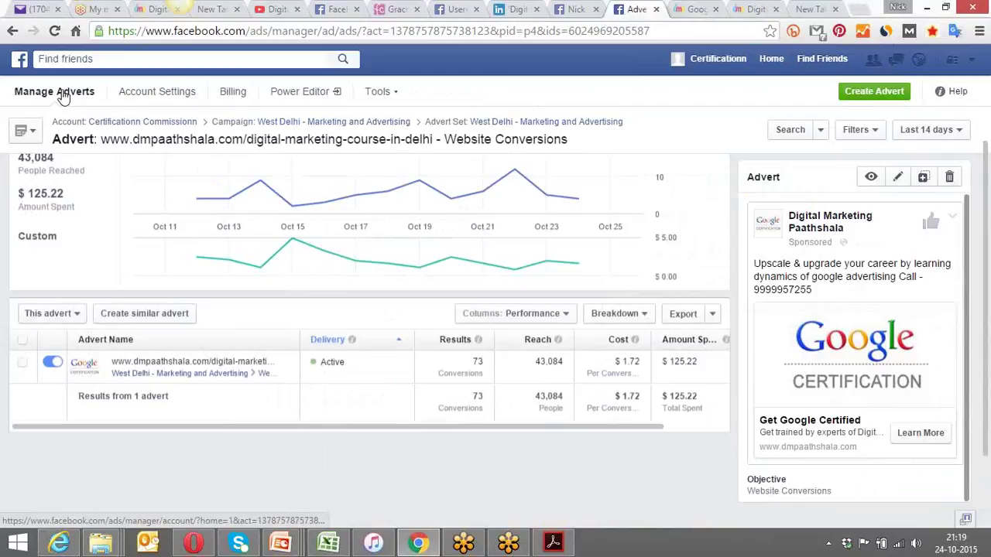
Choose Create Adverts from the account menu, then switch to the Facebook profile tab.
click(972, 62)
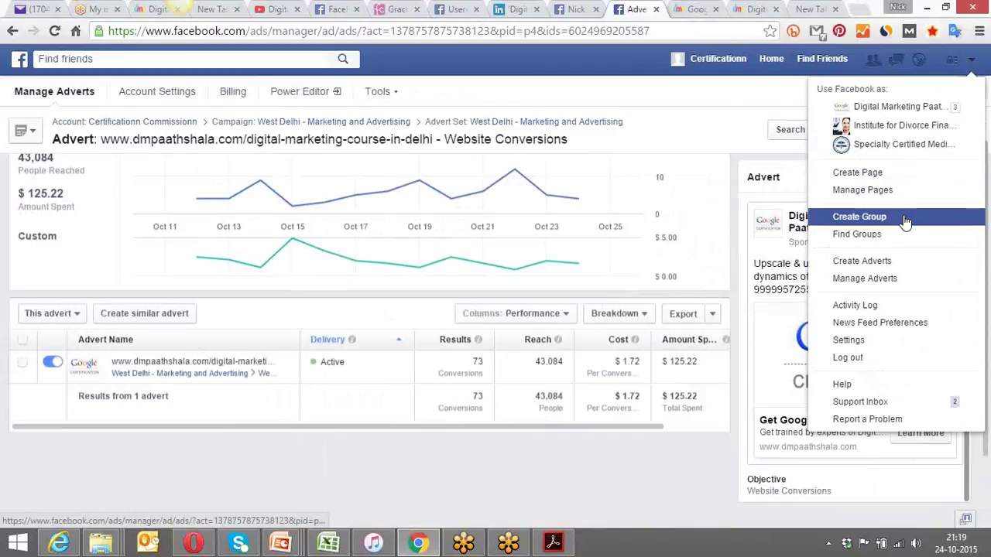
click(900, 264)
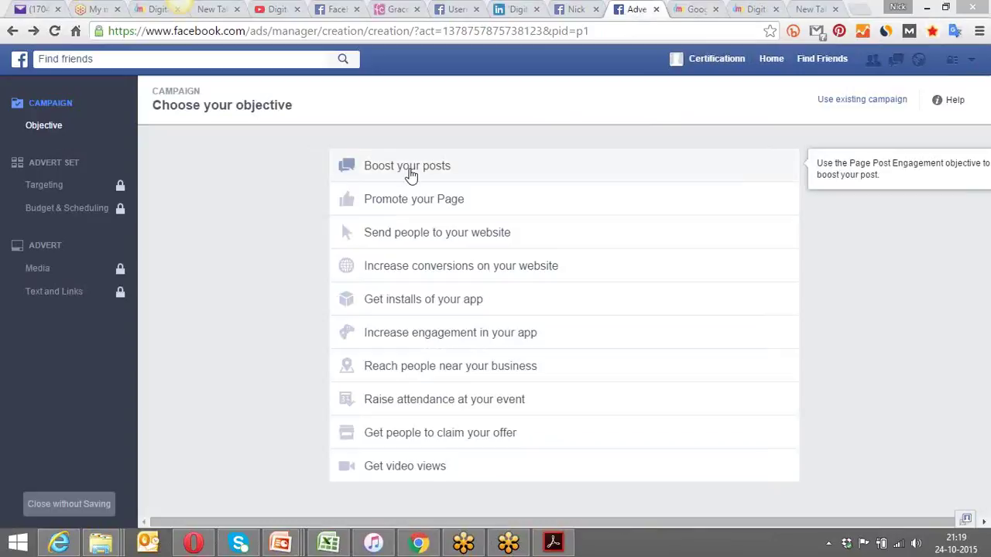
click(577, 9)
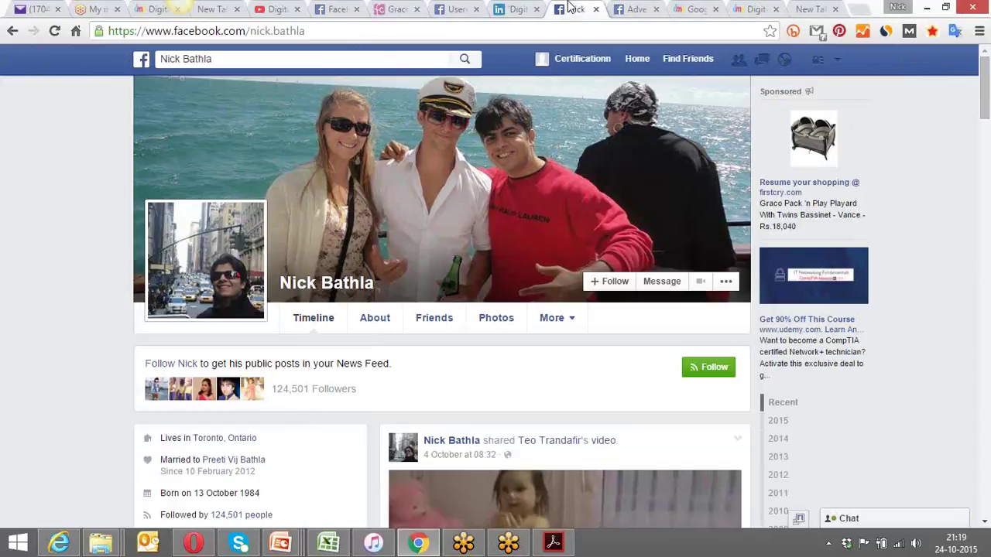
Find the Digital Marketing Paathshala Page via search, drag its tab beside Ads Manager, and return there.
click(454, 9)
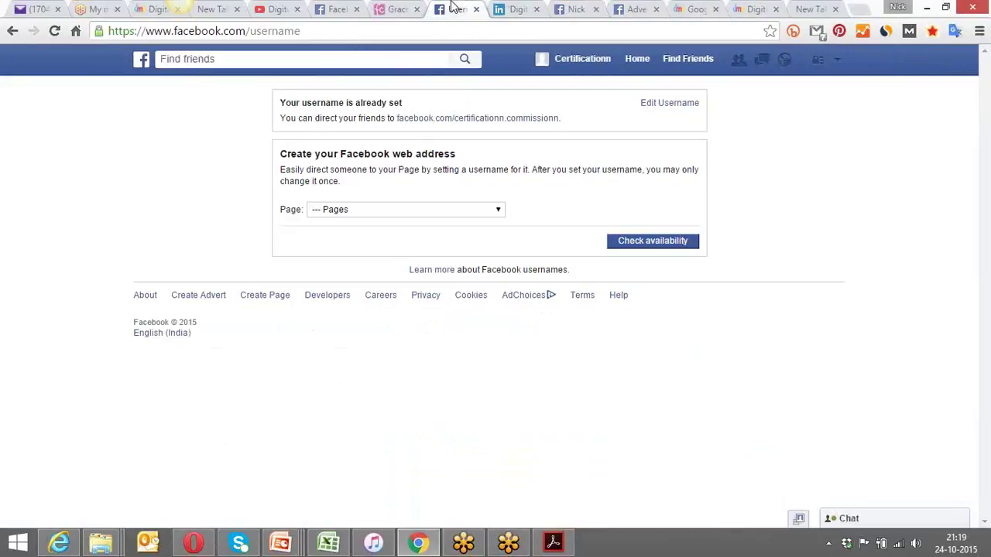
click(338, 10)
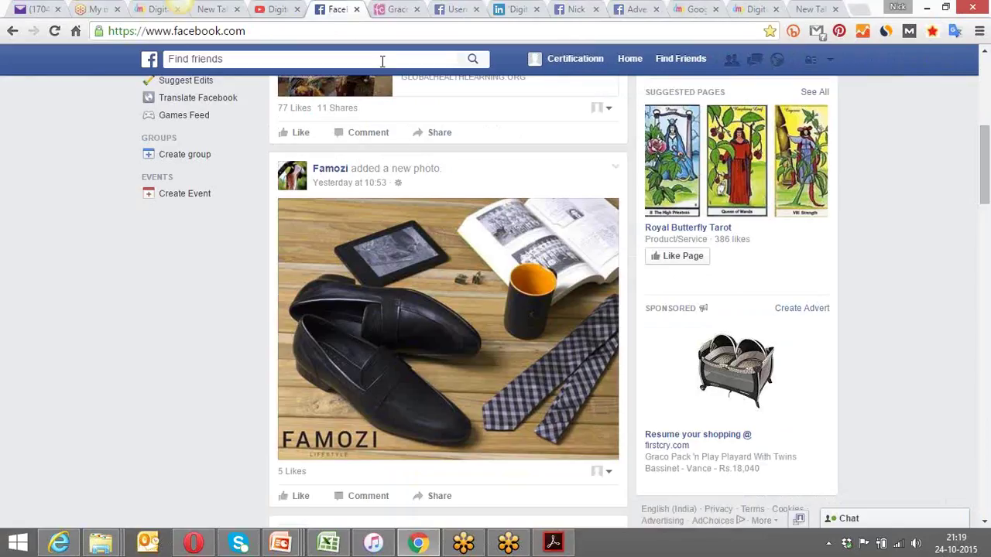
click(382, 60)
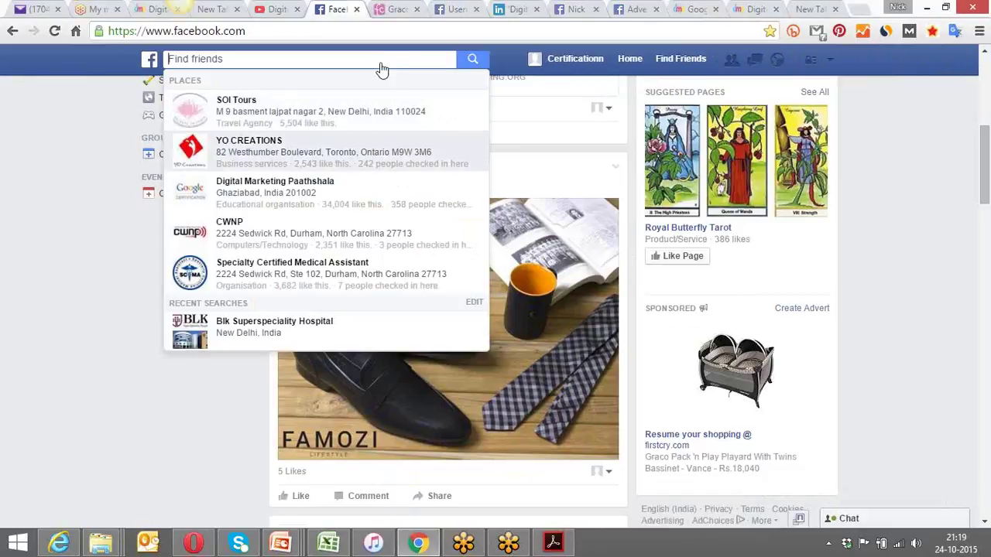
click(352, 186)
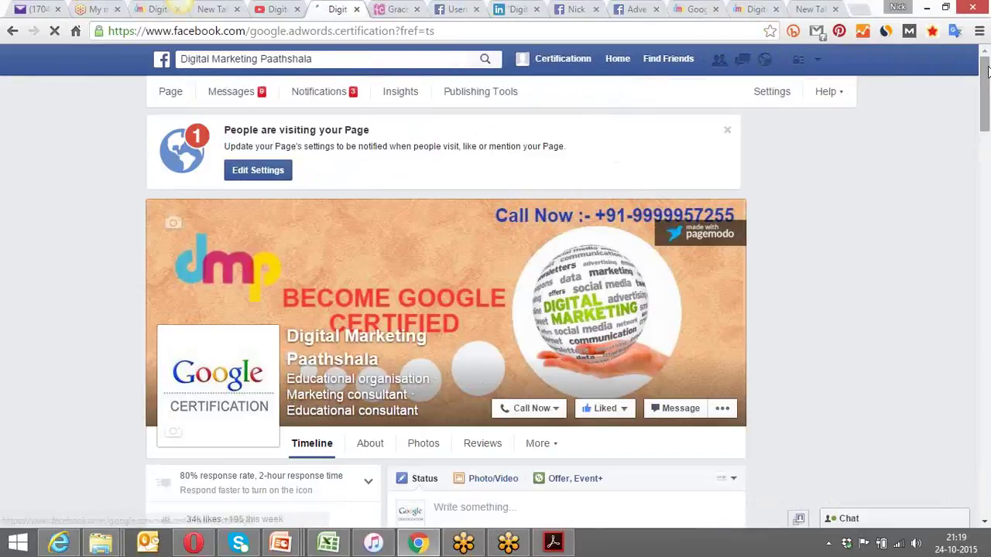
drag(985, 68, 988, 143)
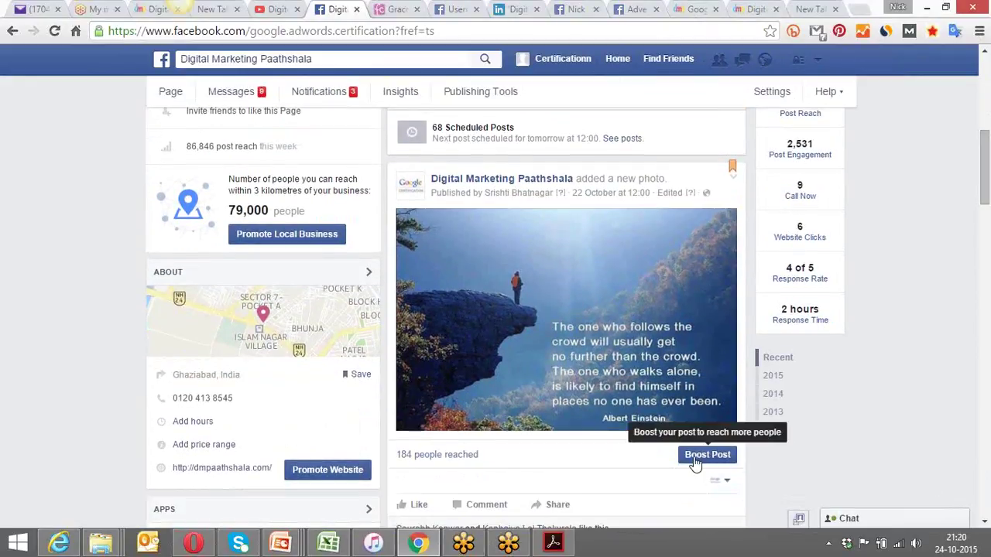
drag(342, 8, 576, 8)
click(629, 7)
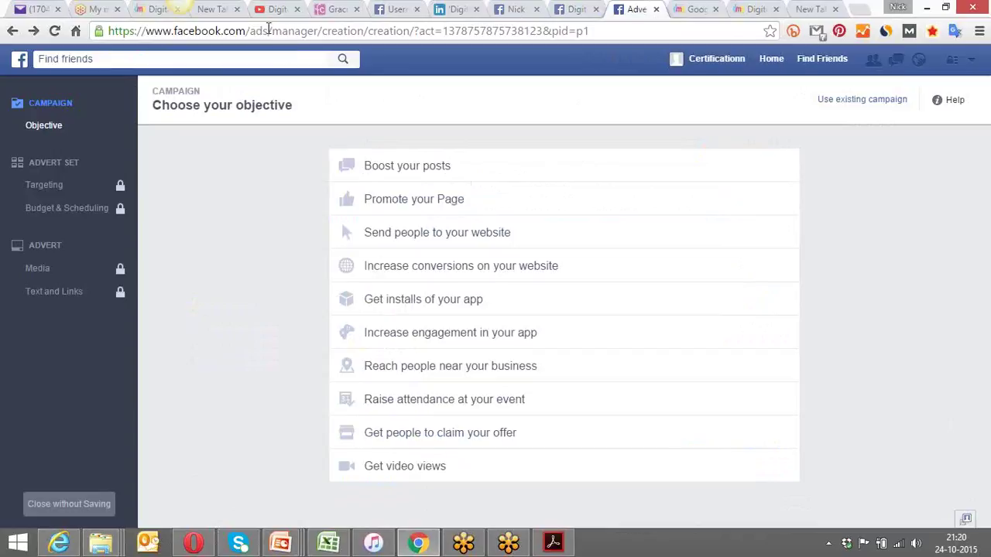
Choose the 'Increase conversions on your website' objective, then open a new browser tab.
click(972, 59)
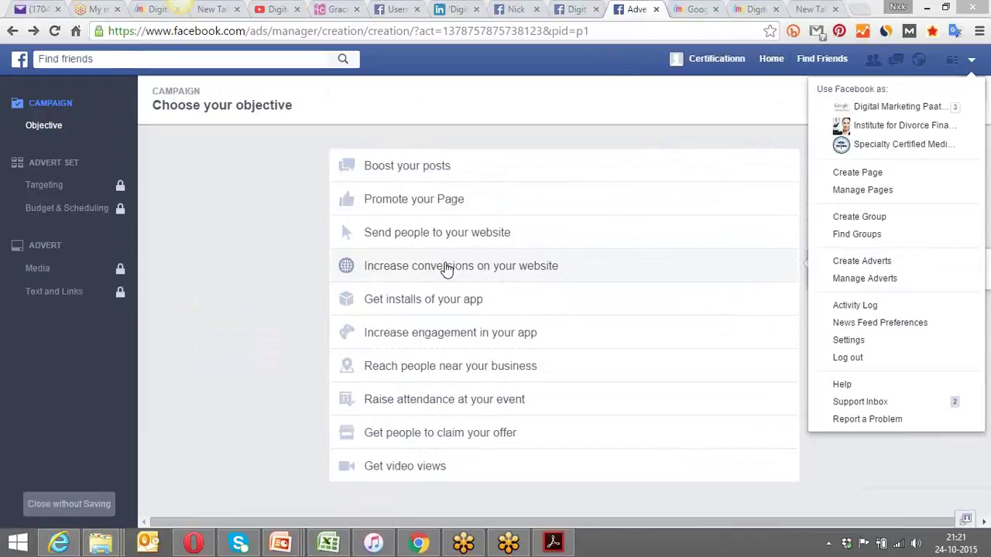
click(447, 268)
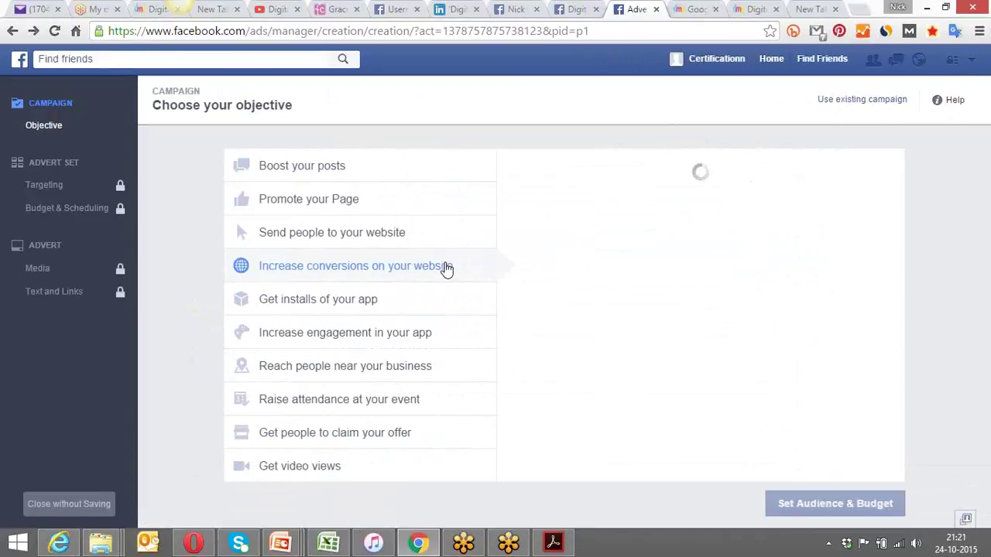
click(749, 113)
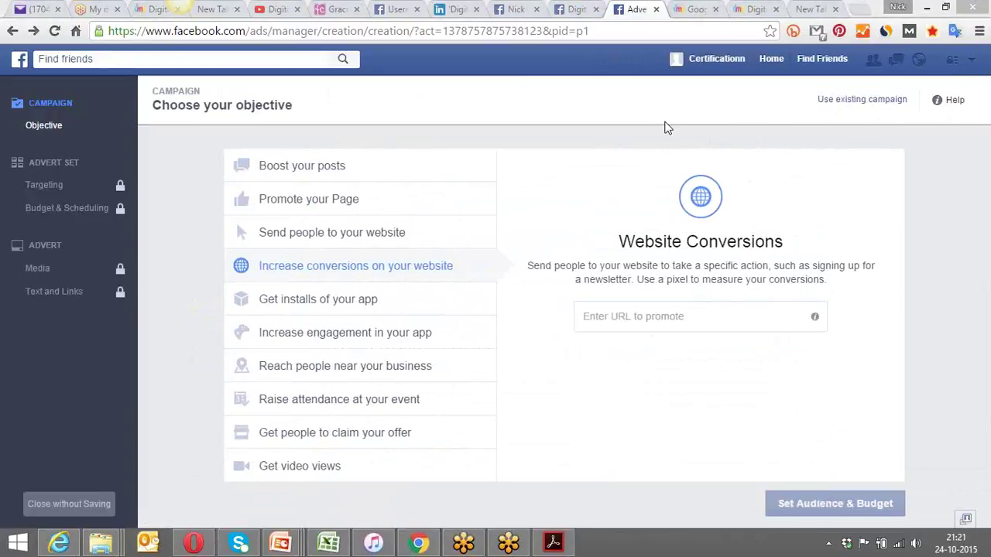
click(688, 318)
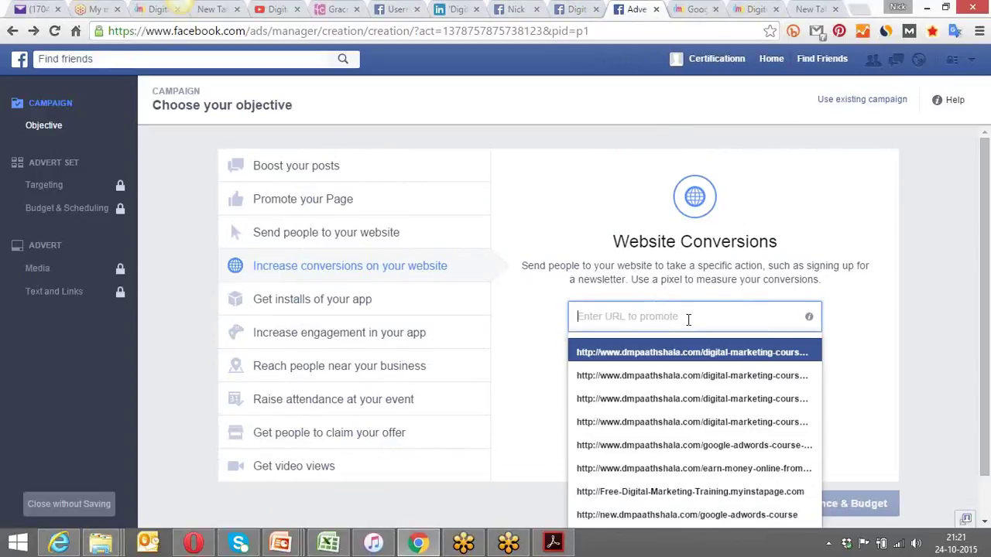
key(ctrl+t)
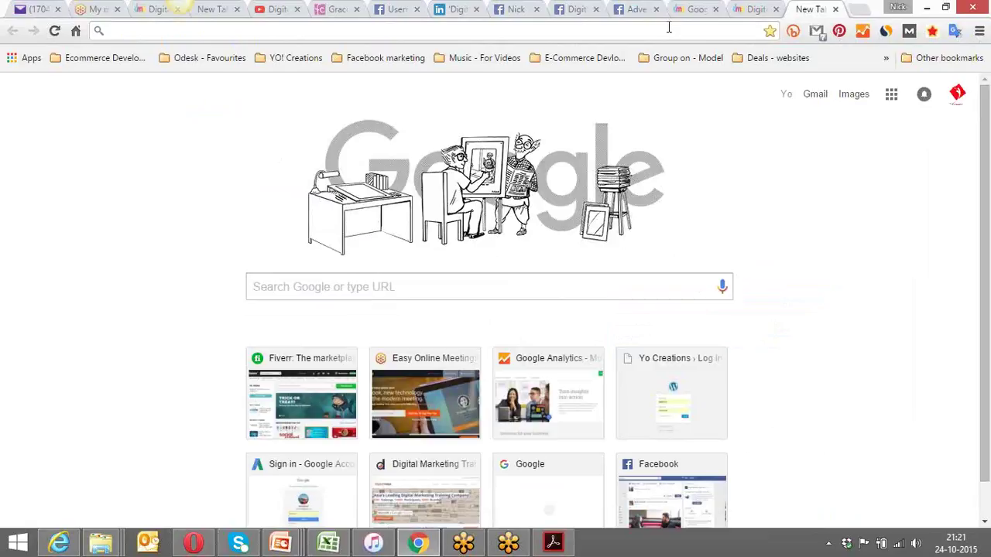
Load instapage.com and go to its Login page.
text(ins)
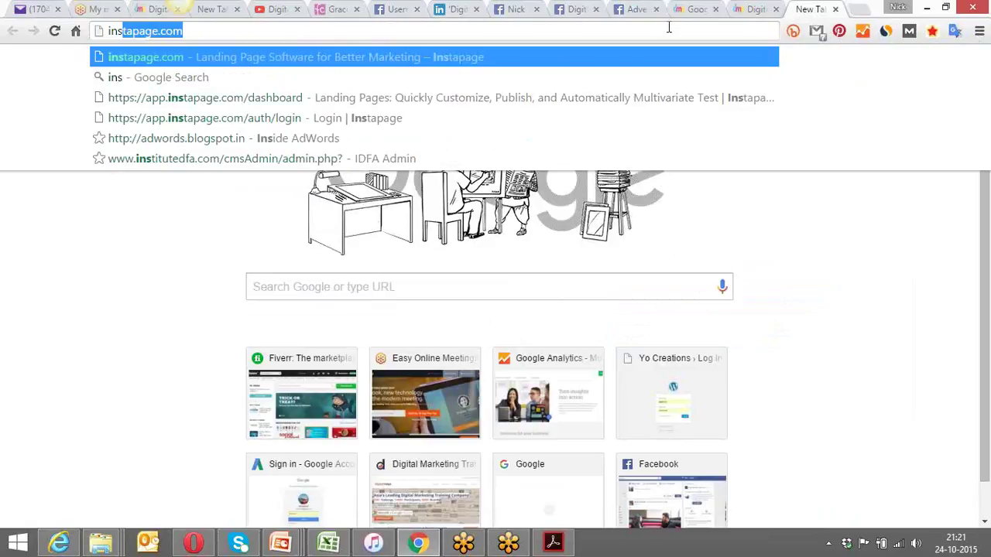
key(Right)
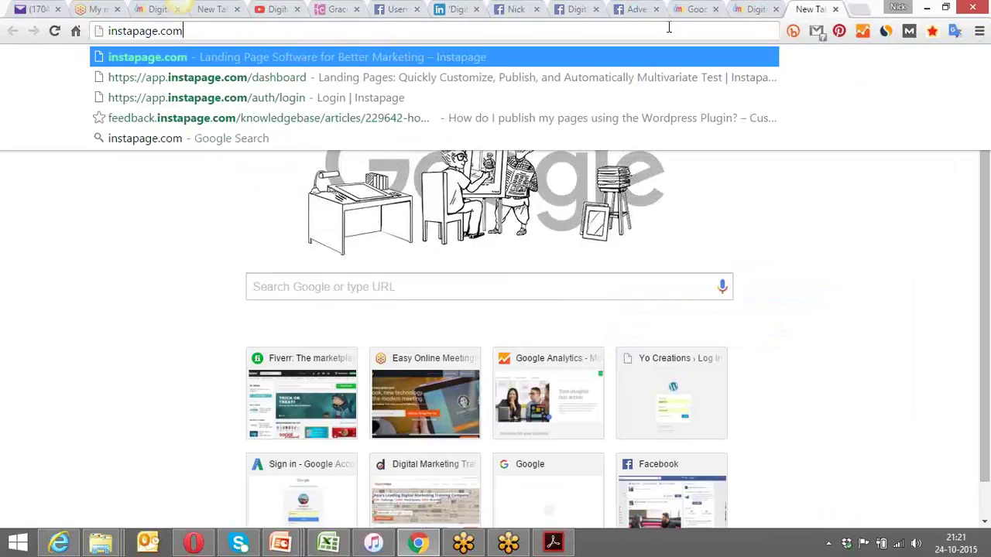
key(Return)
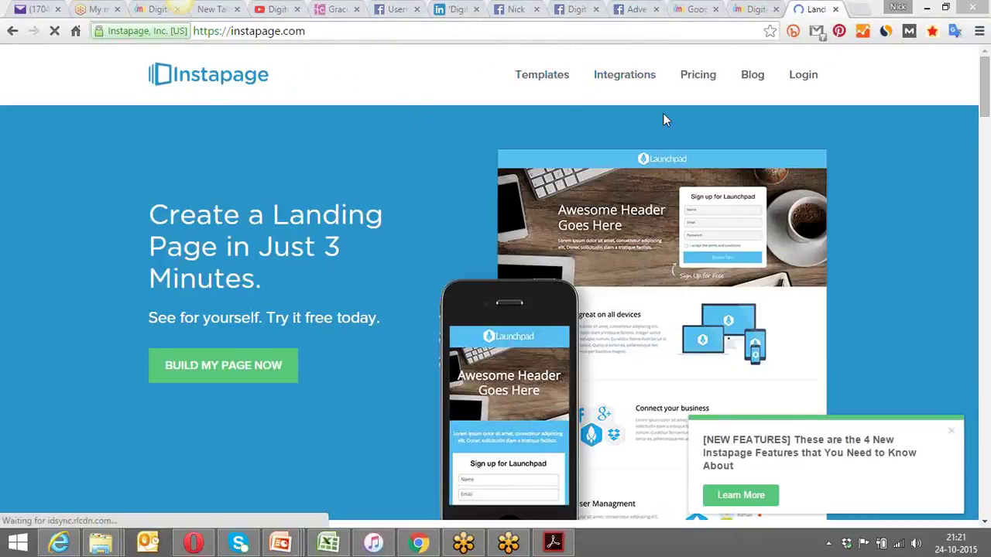
click(804, 78)
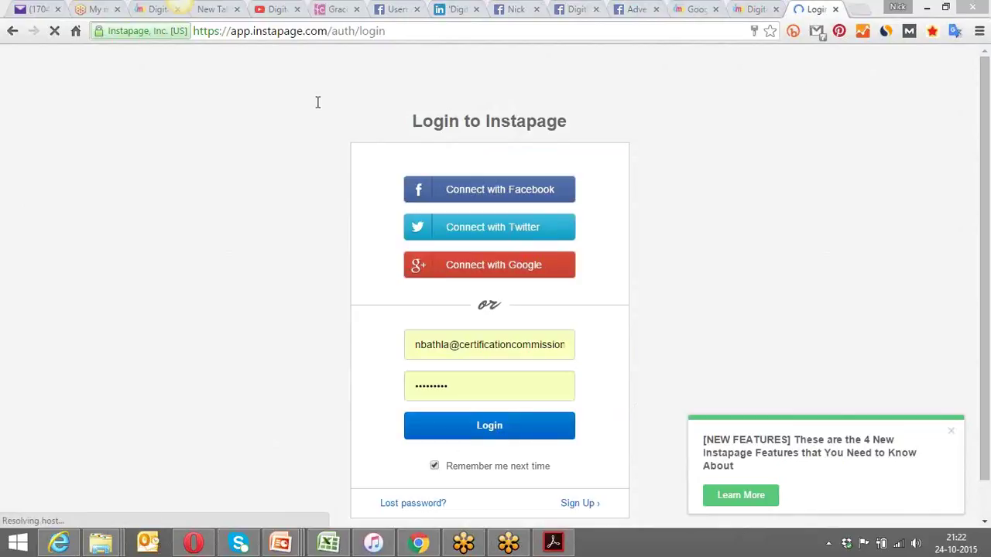
Log in to Instapage using the saved account credentials.
click(265, 7)
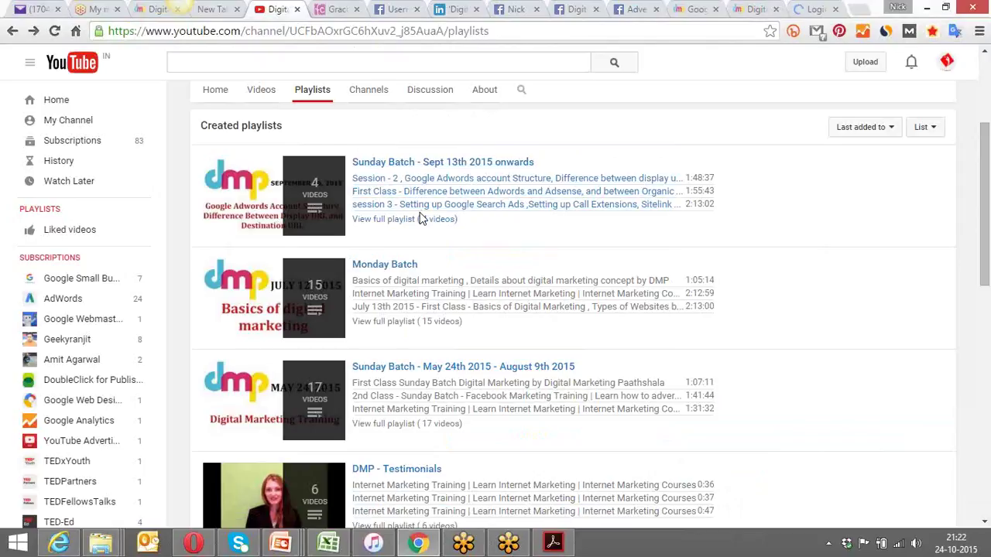
click(815, 9)
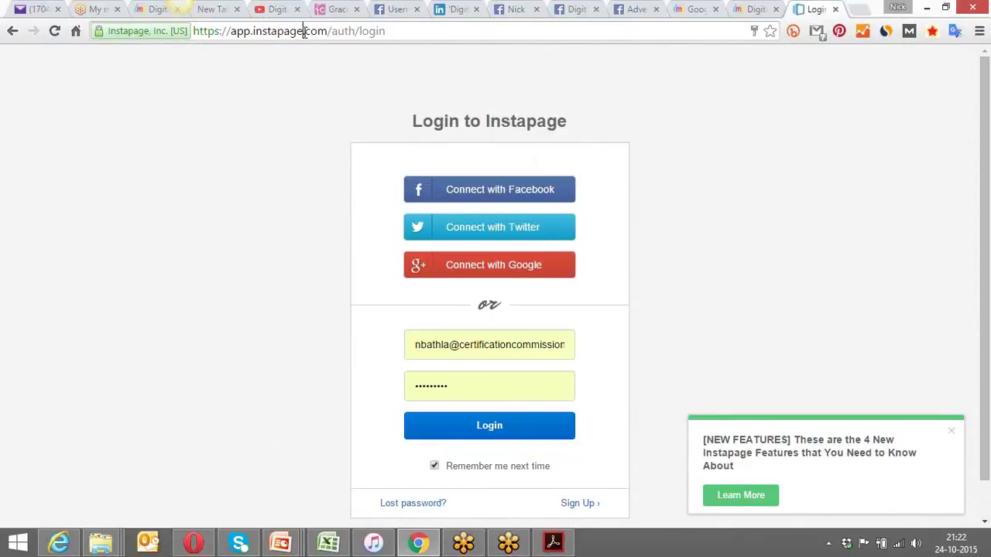
drag(304, 31, 255, 32)
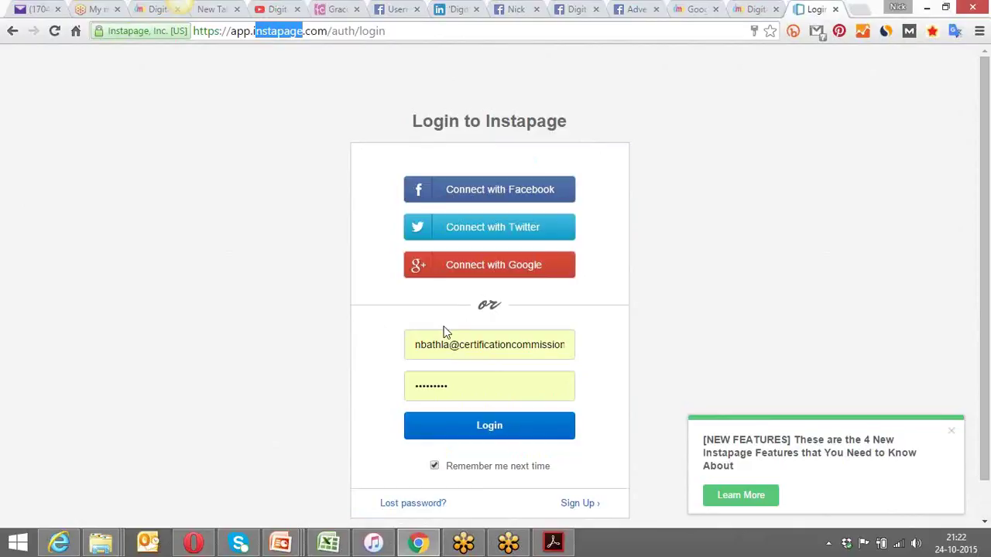
click(474, 436)
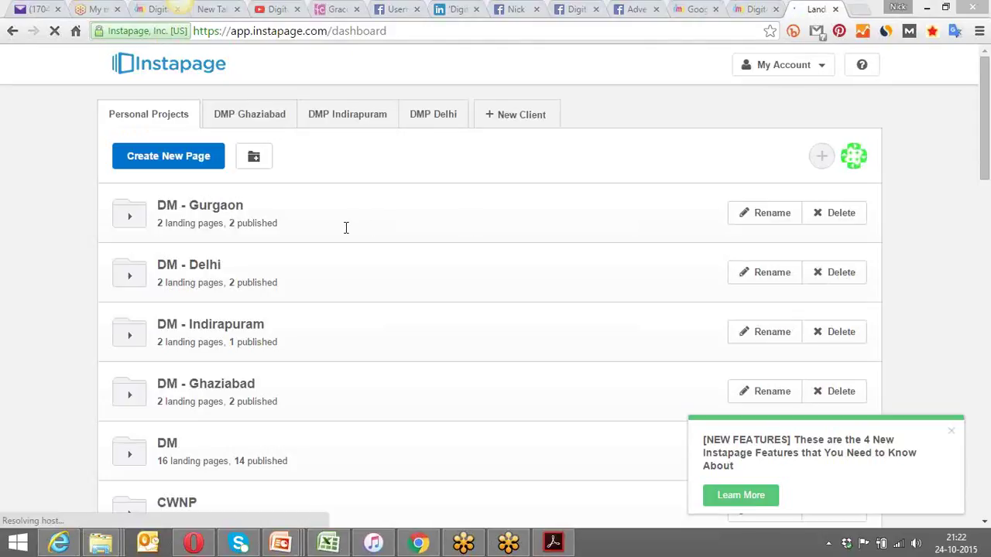
Expand DM - Gurgaon, open the ThankU page in a new tab, and view its leads.
click(133, 225)
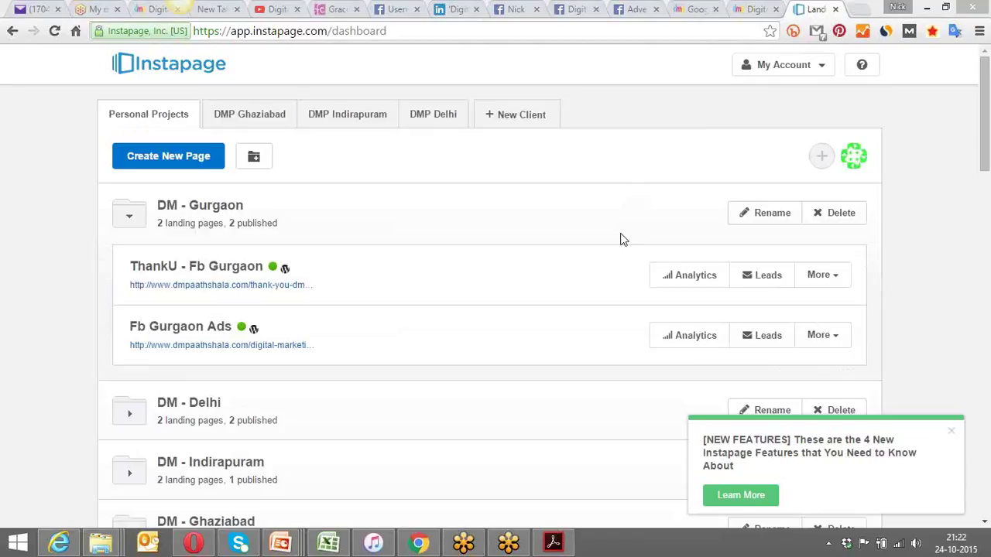
right_click(256, 287)
click(296, 300)
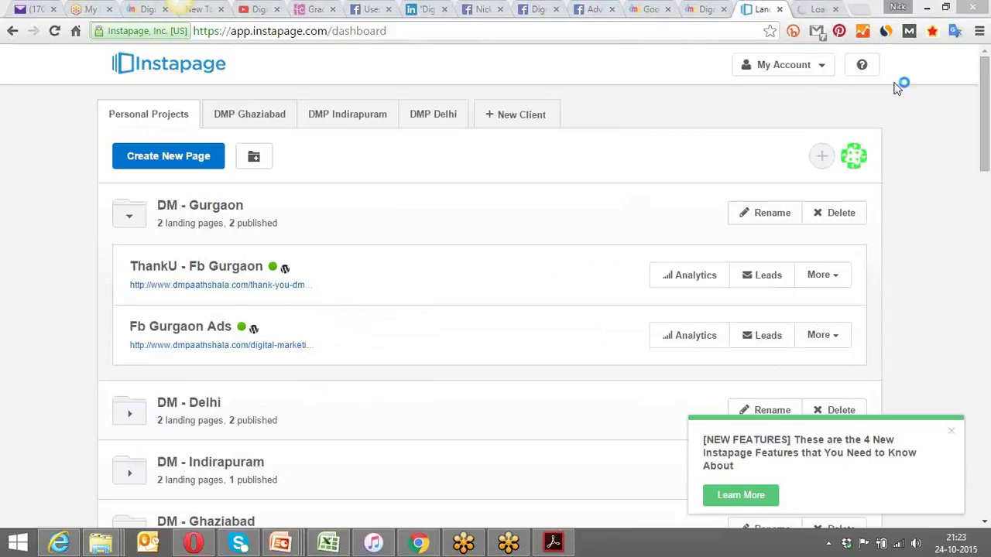
click(769, 282)
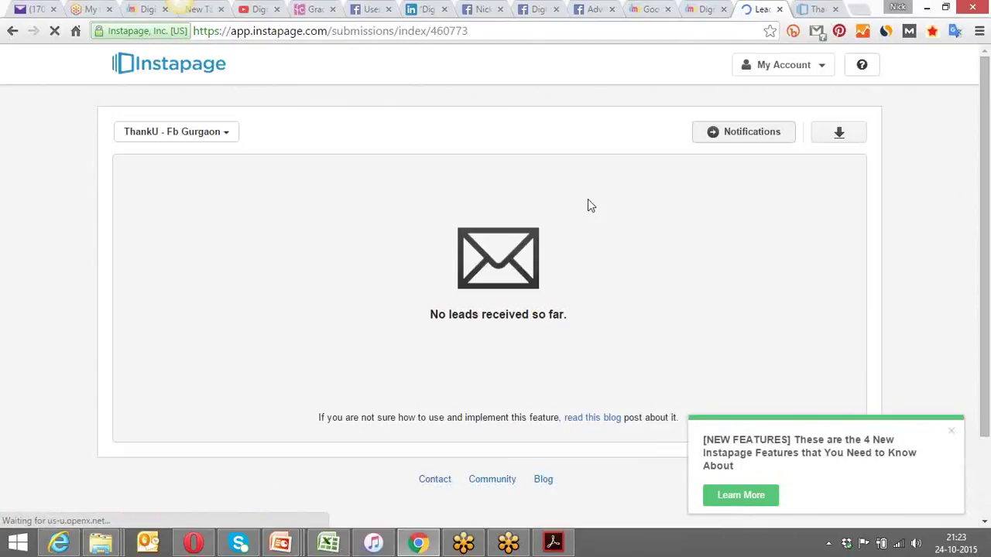
Check the Fb Gurgaon Ads leads table, then go back to the Instapage dashboard.
click(219, 131)
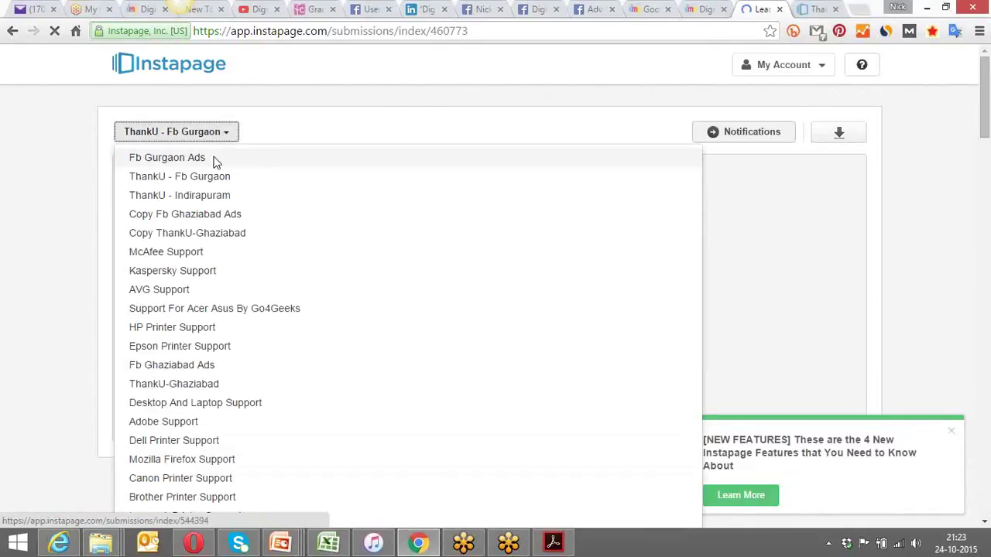
click(215, 158)
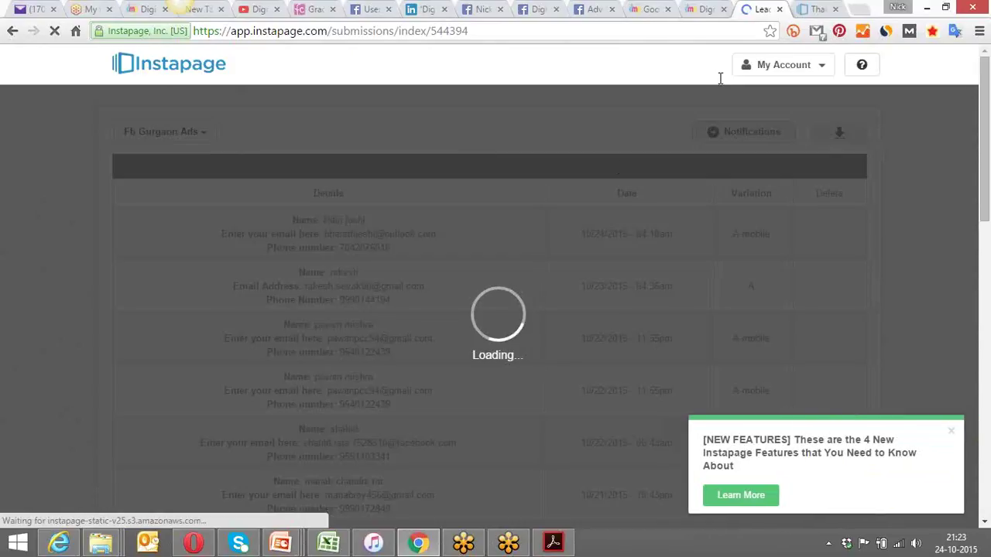
click(805, 8)
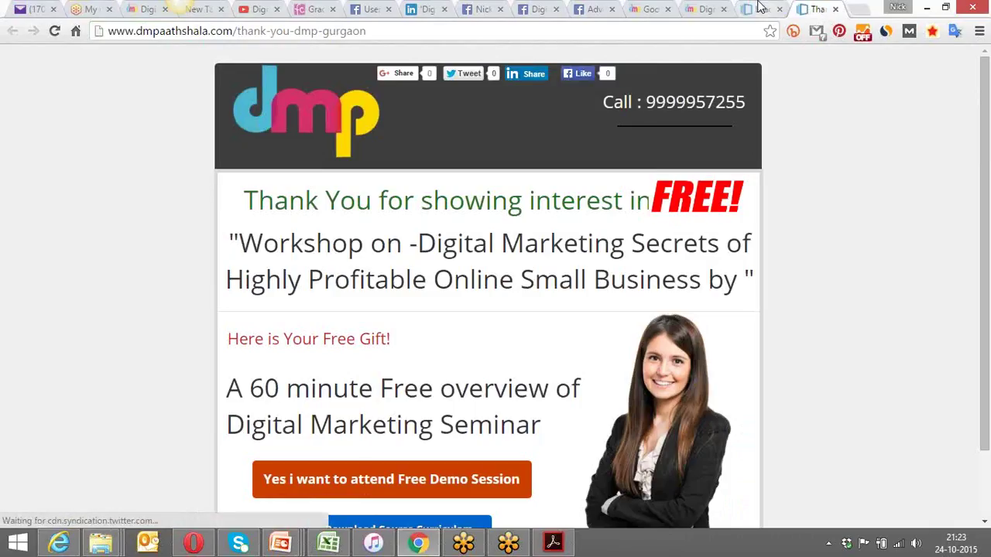
click(747, 8)
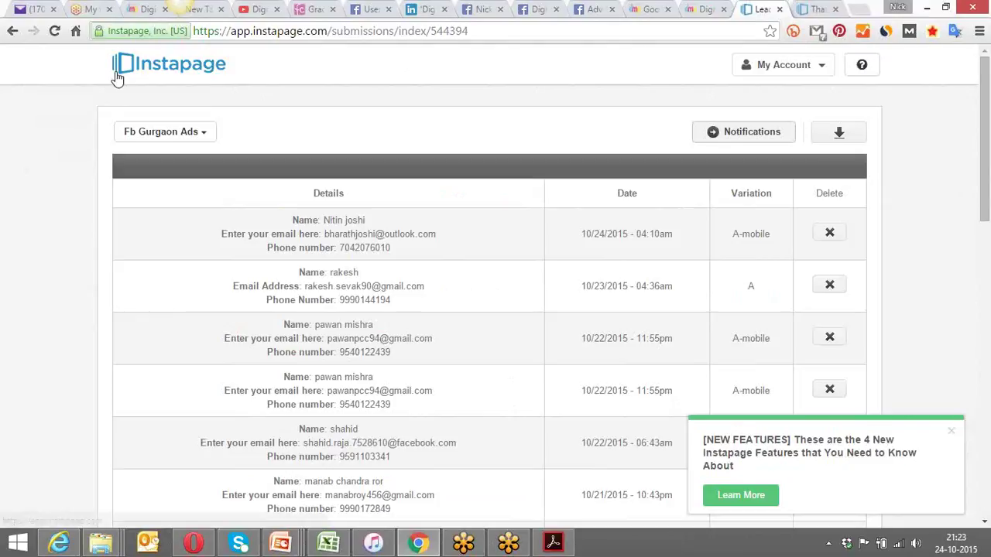
click(11, 32)
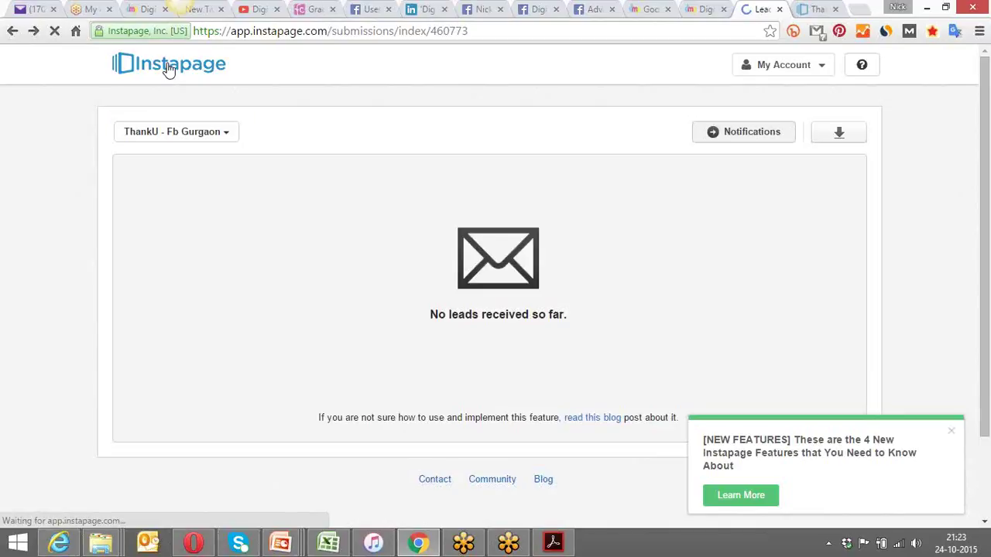
click(168, 70)
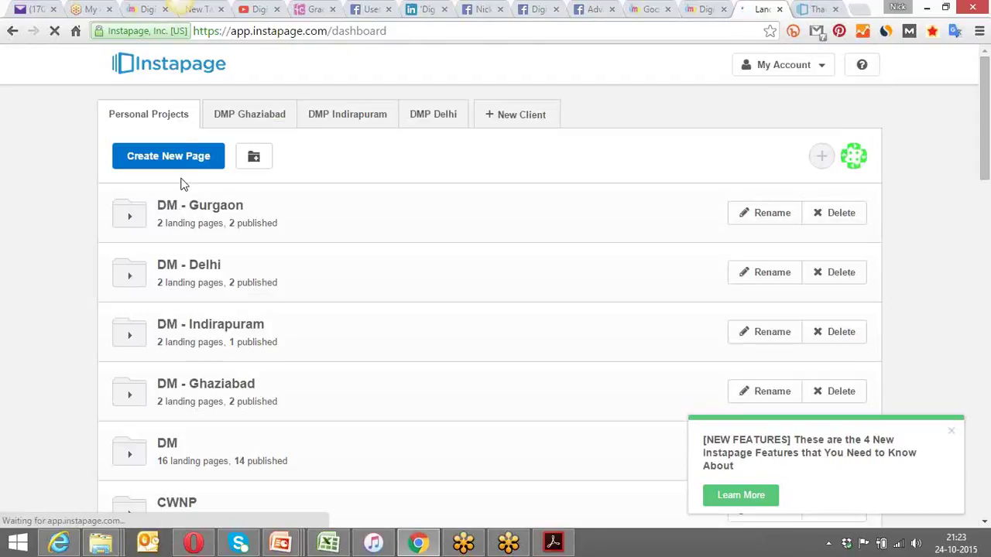
Open the Fb Gurgaon Ads page from DM - Gurgaon in a new tab and close the thank-you tab.
click(130, 218)
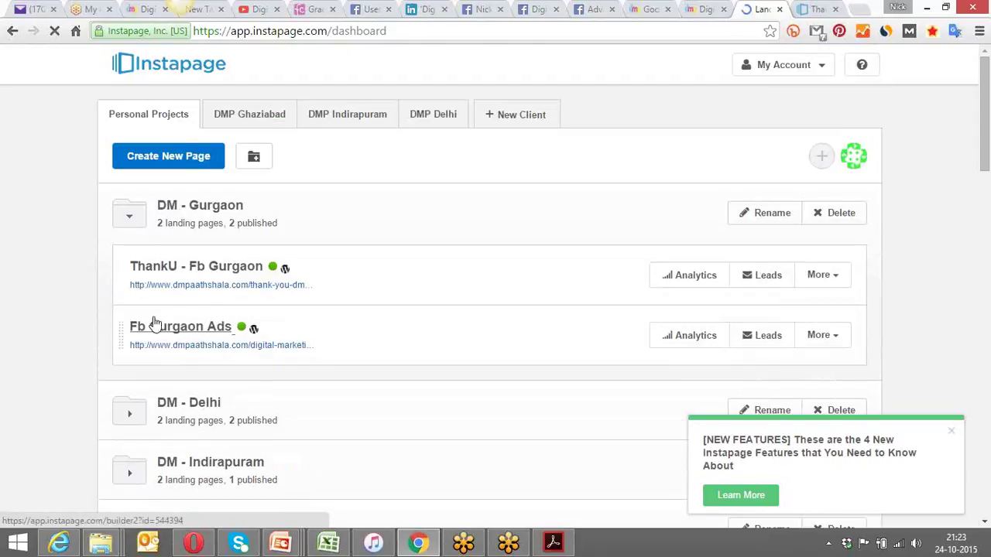
right_click(162, 346)
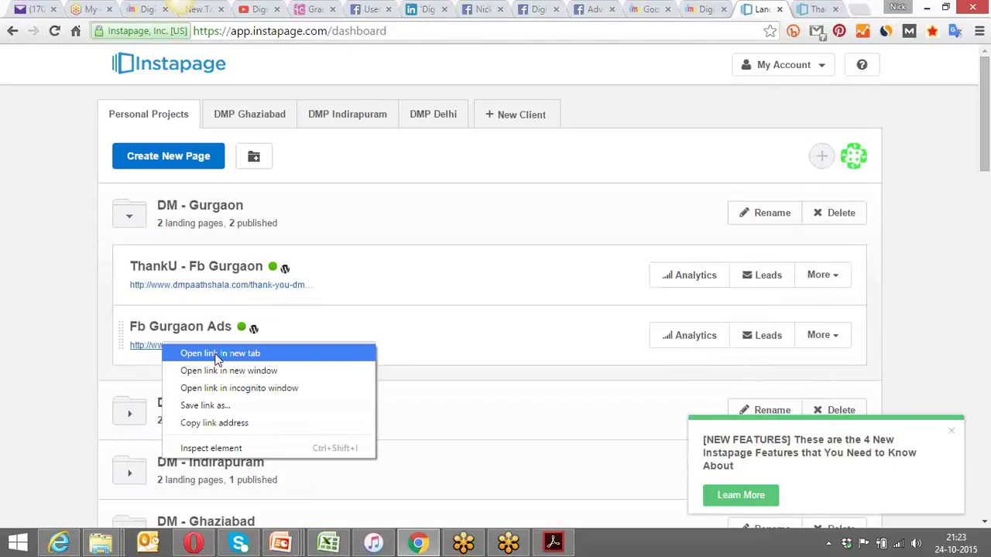
click(220, 354)
click(774, 9)
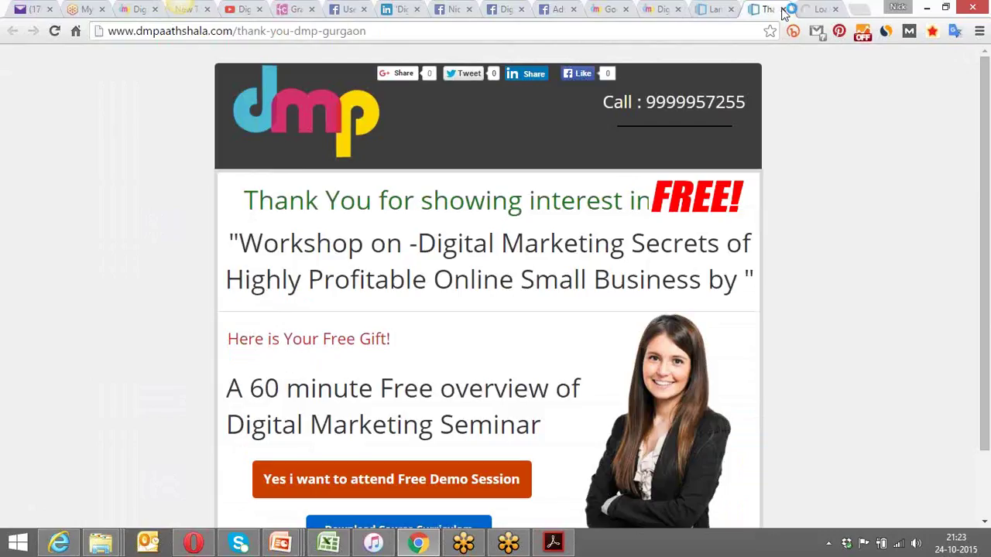
click(782, 10)
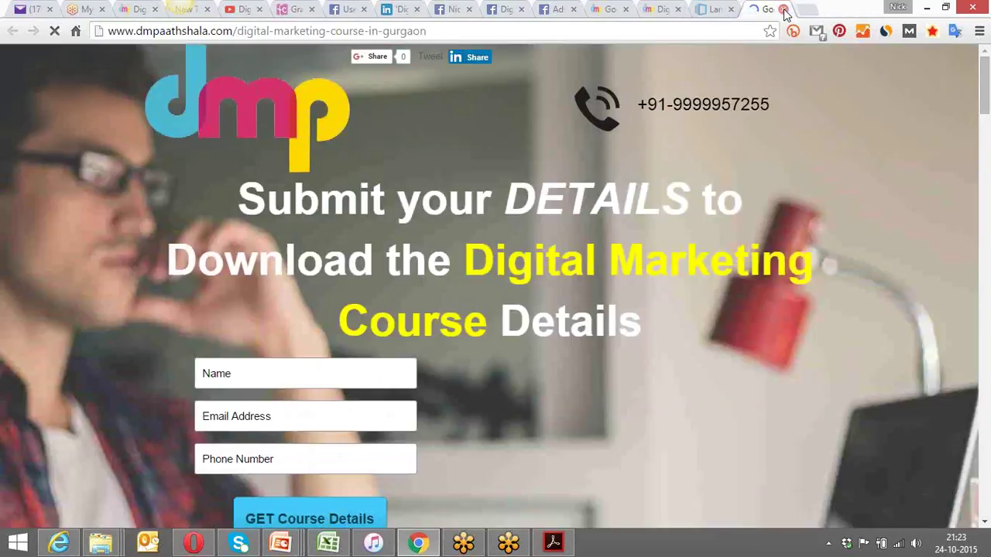
click(633, 28)
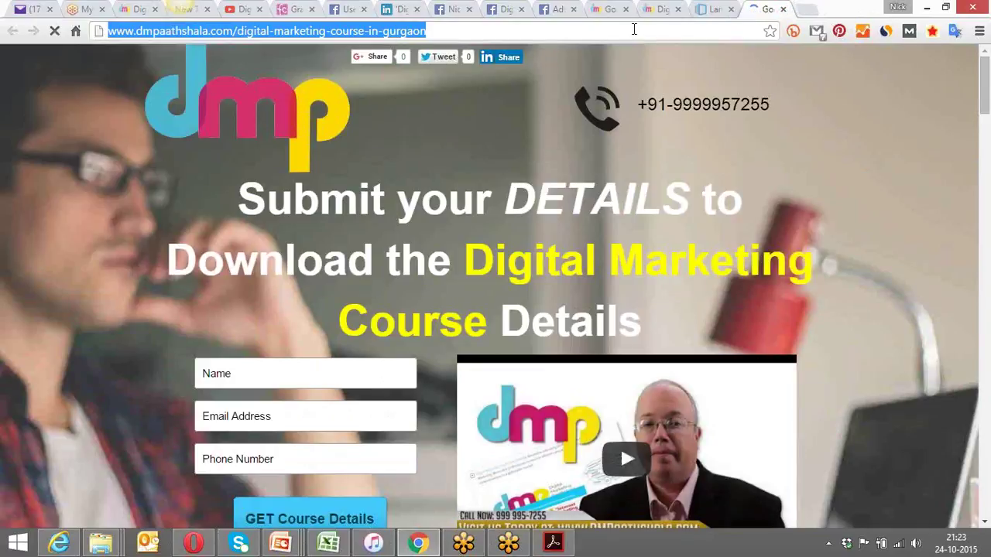
click(572, 369)
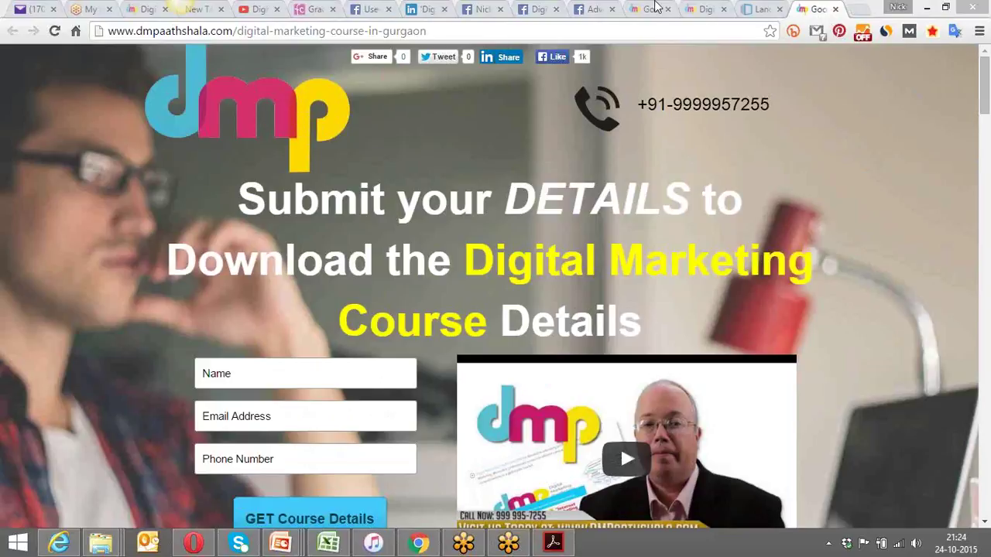
Paste the dmpaathshala.com Gurgaon course URL as the website to promote.
click(757, 7)
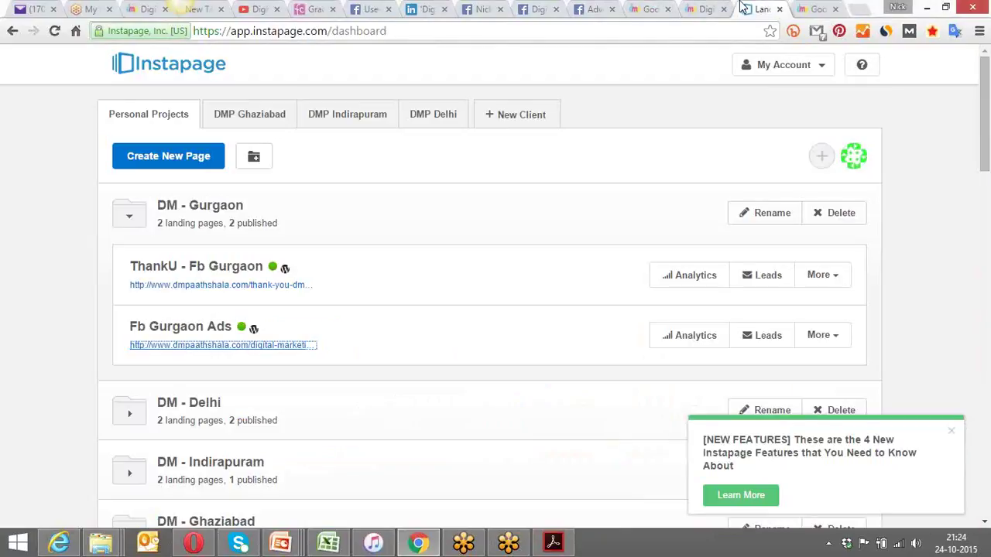
click(701, 8)
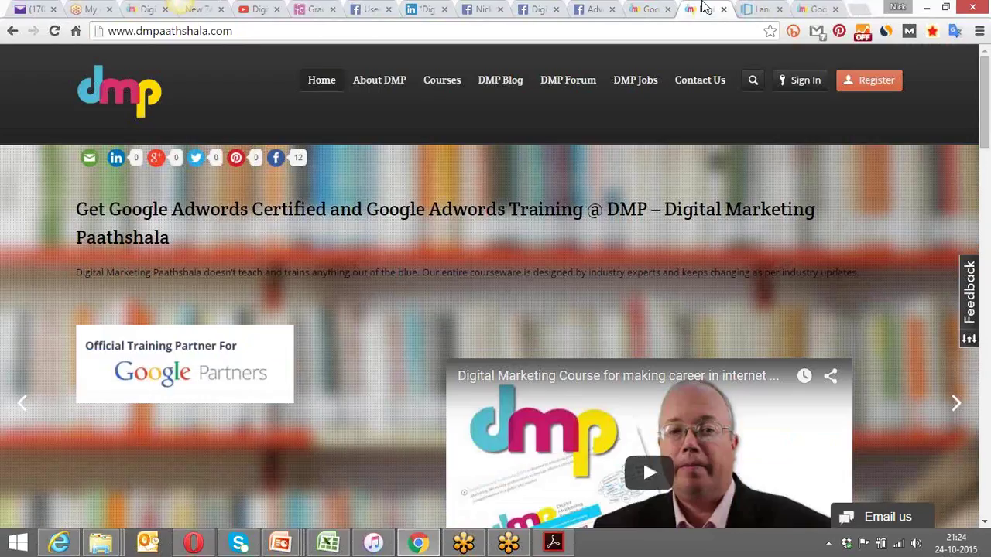
click(595, 7)
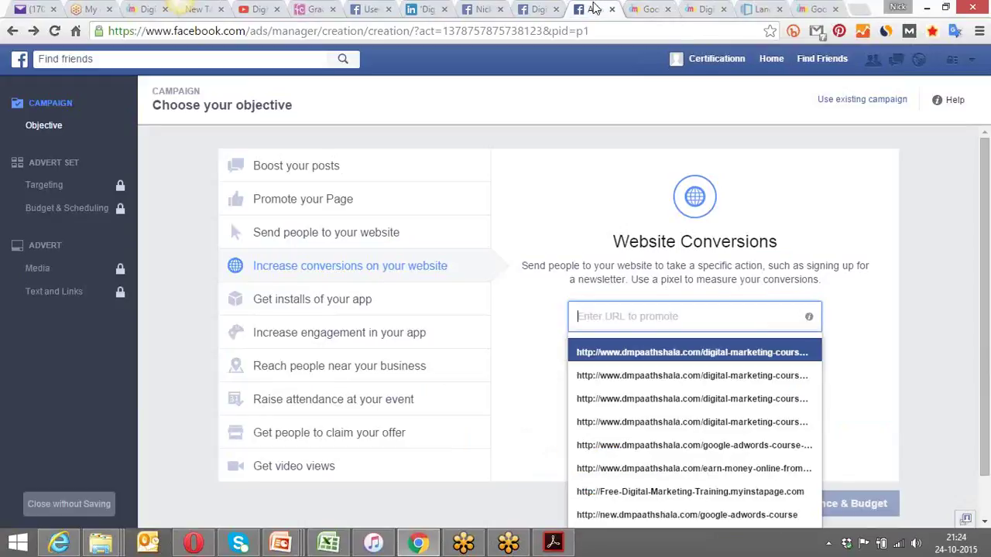
click(456, 123)
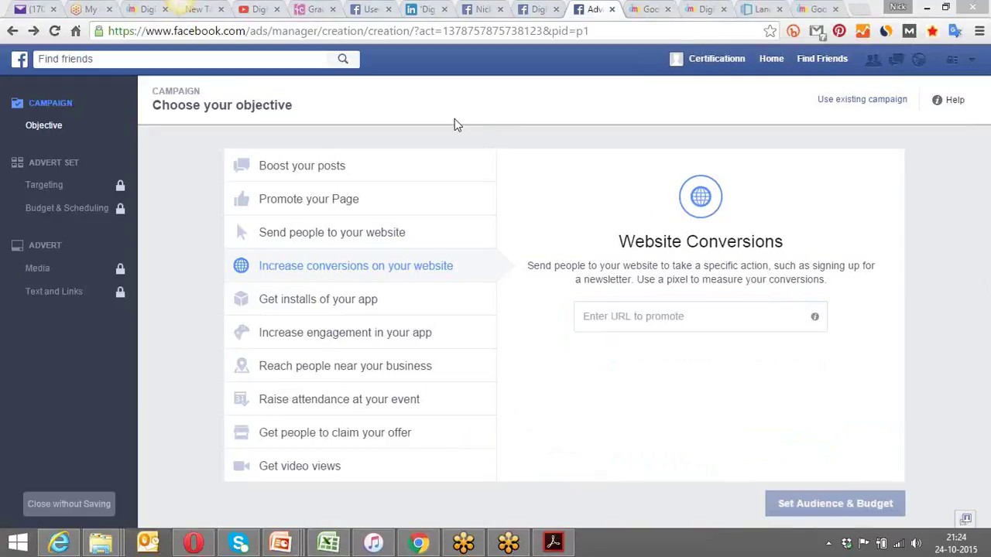
click(580, 316)
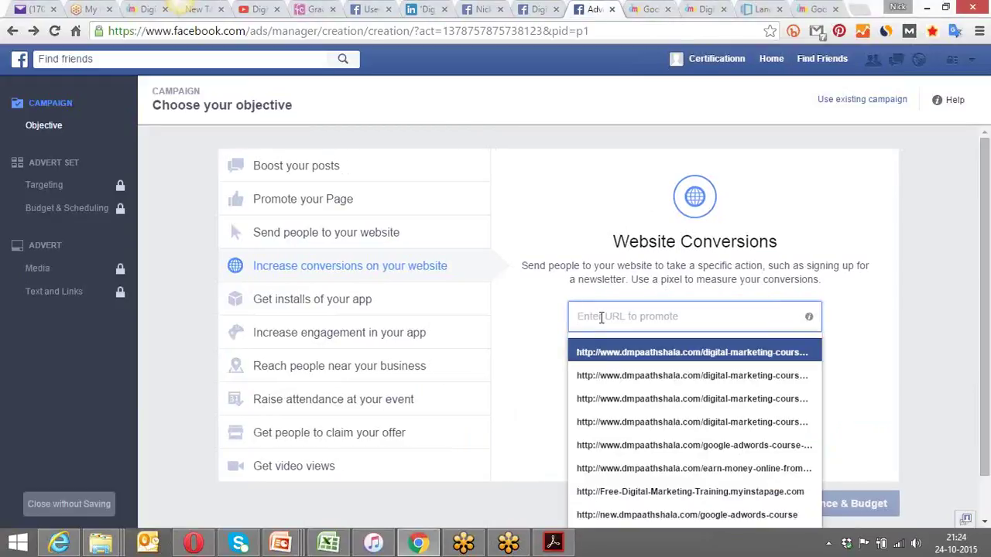
key(ctrl+v)
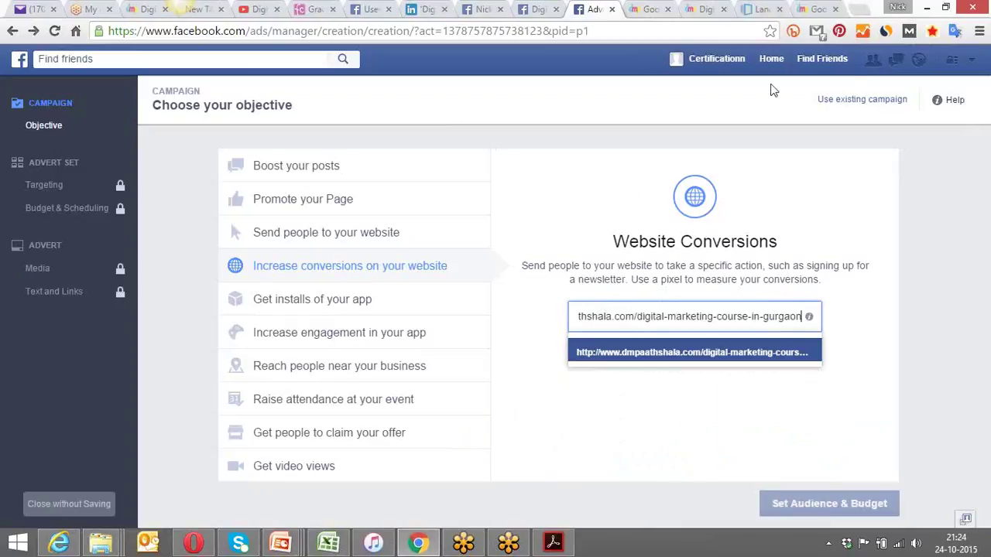
key(Return)
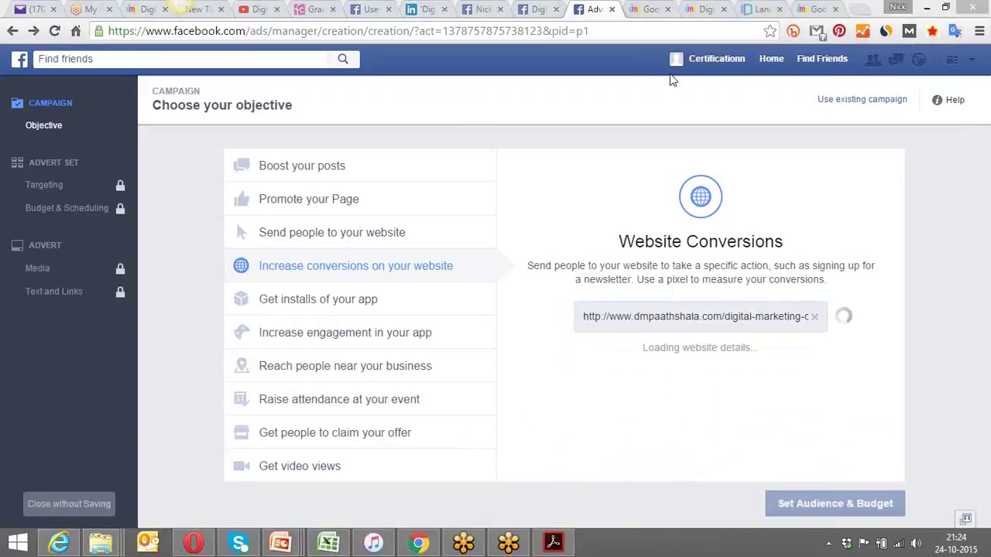
Optimise the campaign for the Gurgaon - DMP conversion.
click(809, 8)
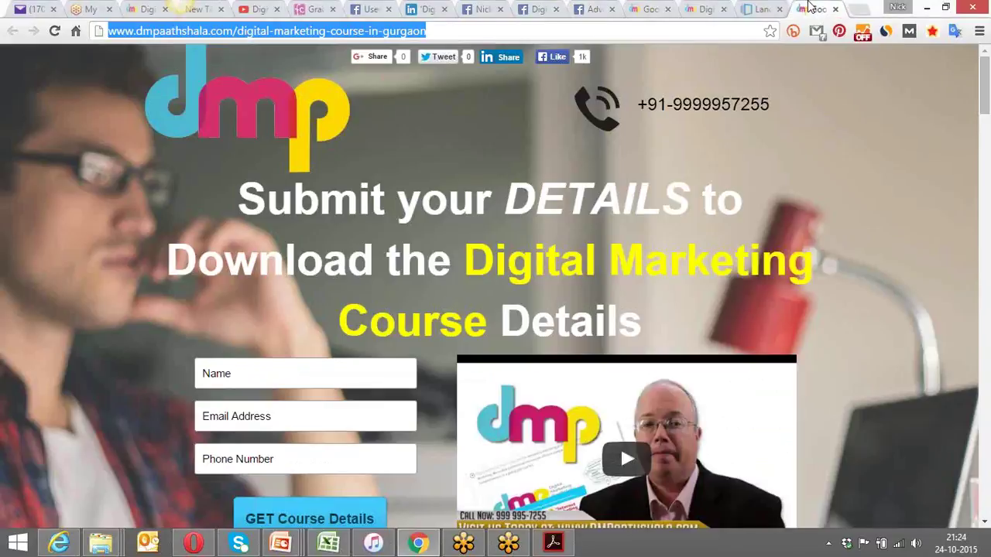
drag(809, 8, 604, 16)
click(603, 25)
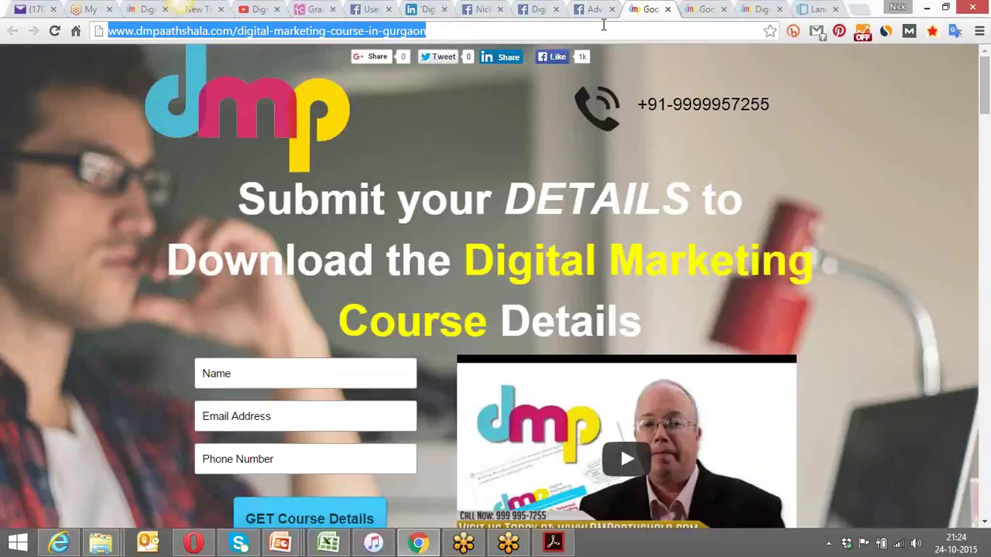
click(592, 9)
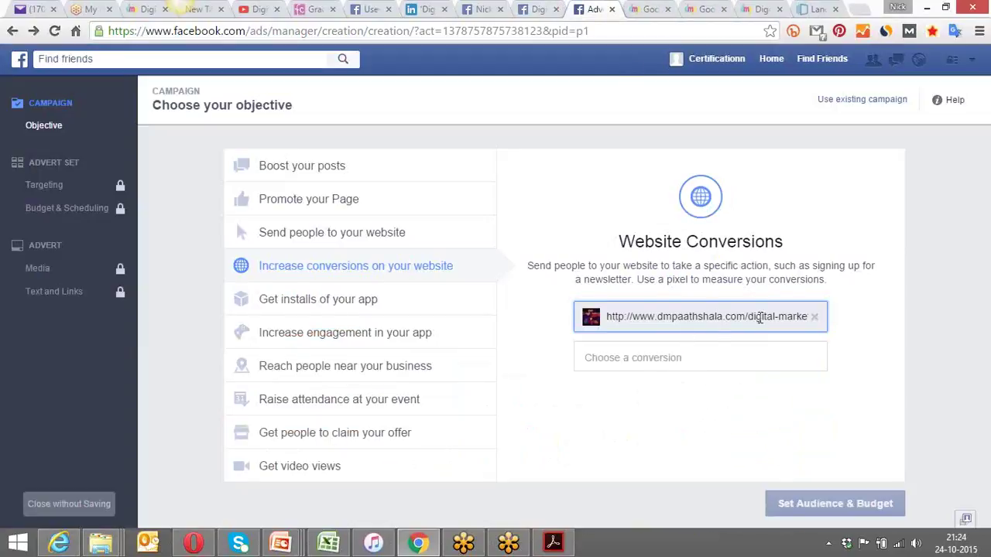
click(348, 134)
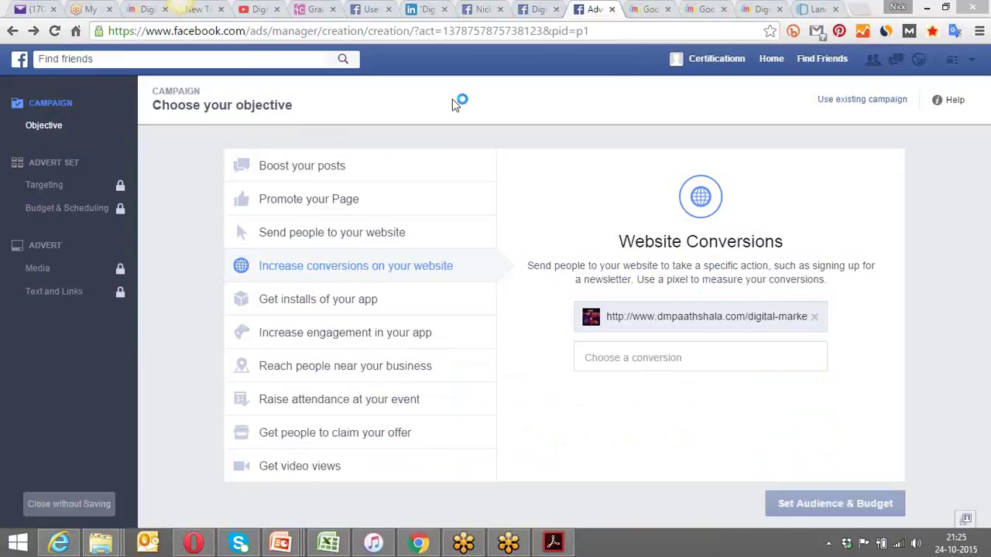
click(756, 342)
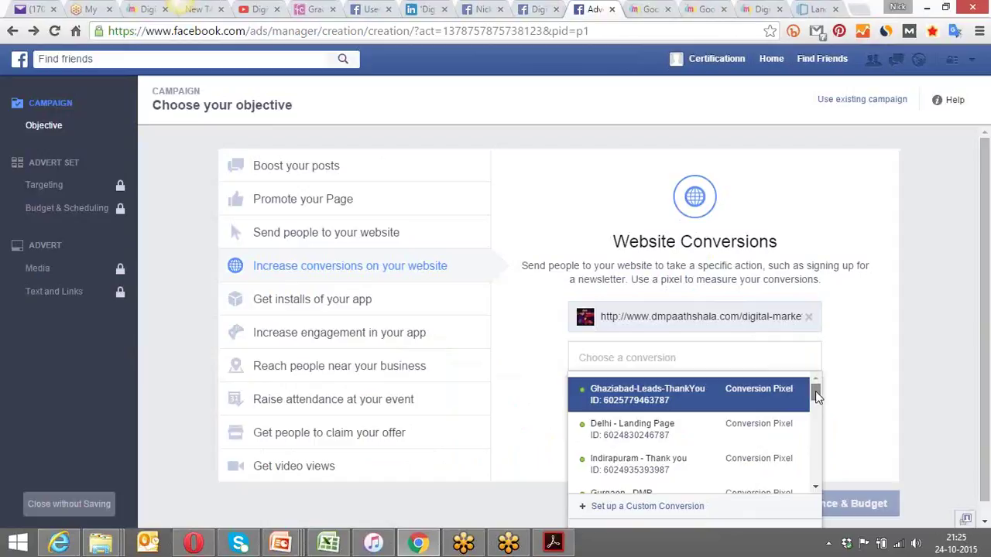
drag(815, 392, 818, 403)
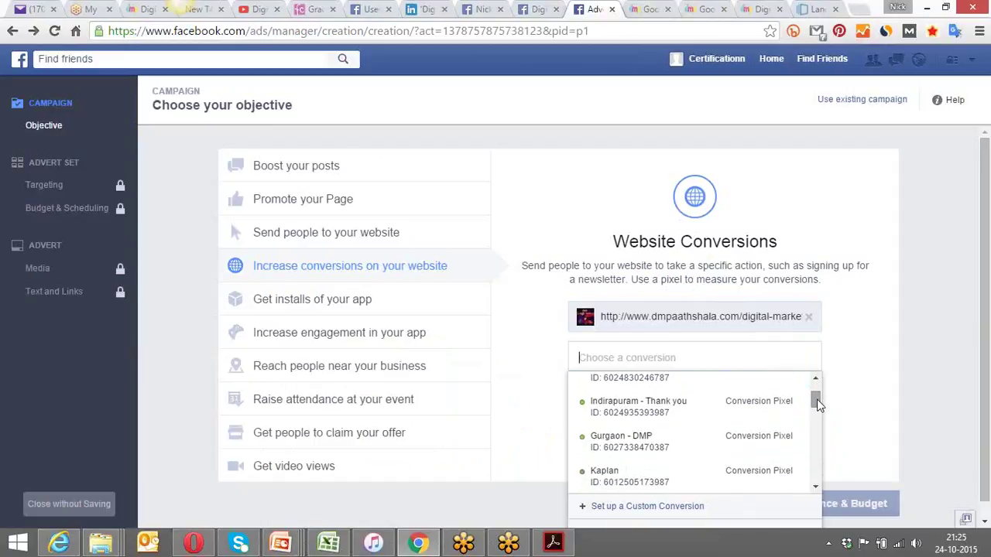
click(720, 448)
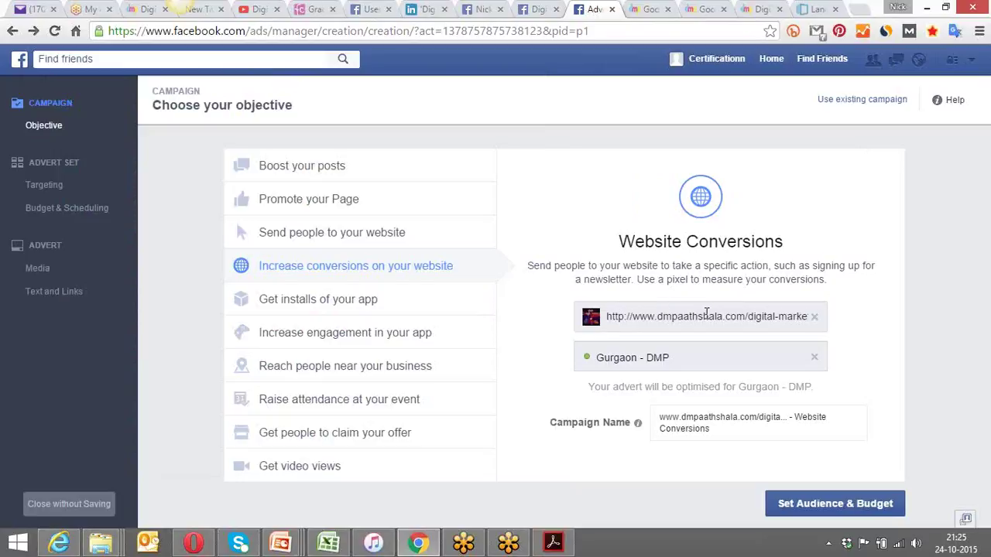
In audience settings, target Gurgaon, Haryana, India as the location with No radius.
click(817, 507)
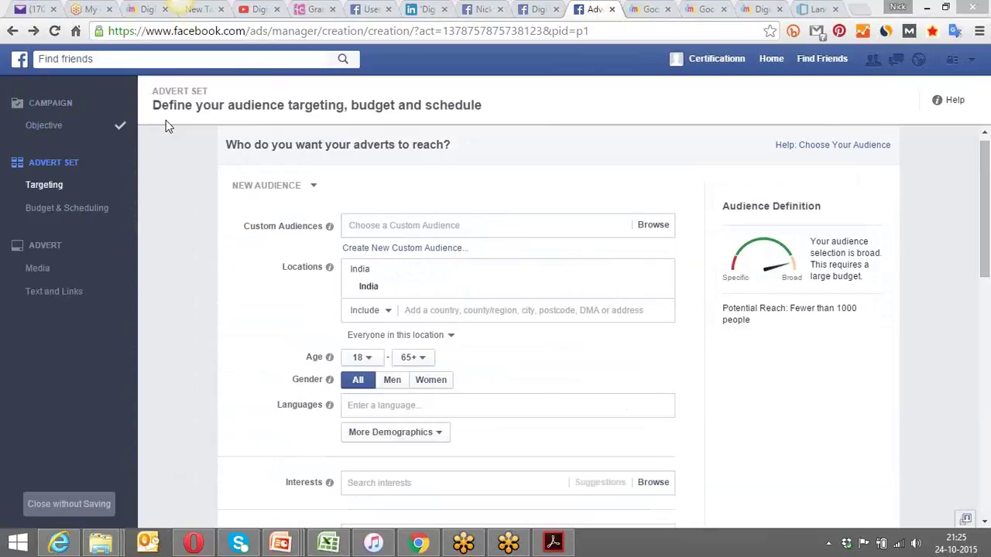
click(431, 310)
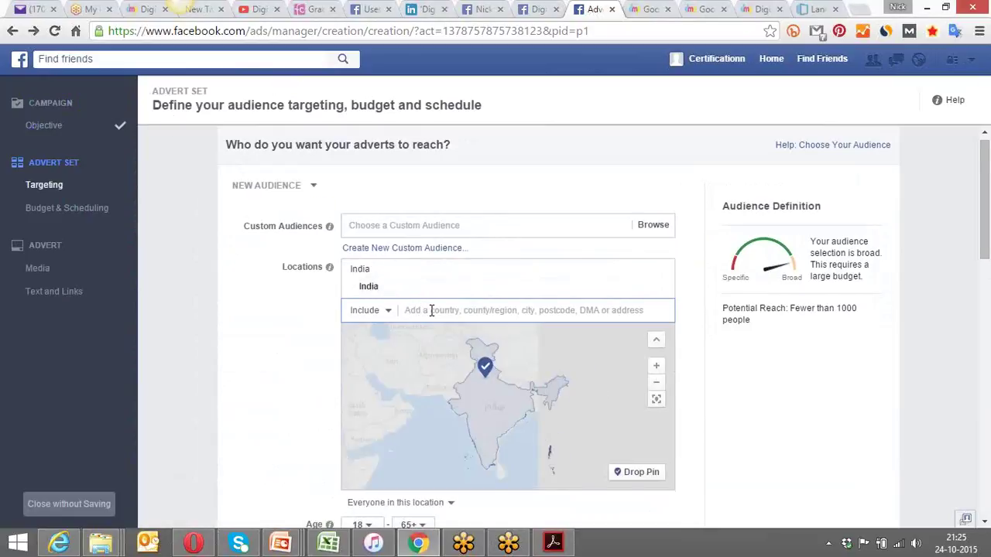
text(Gurgaon)
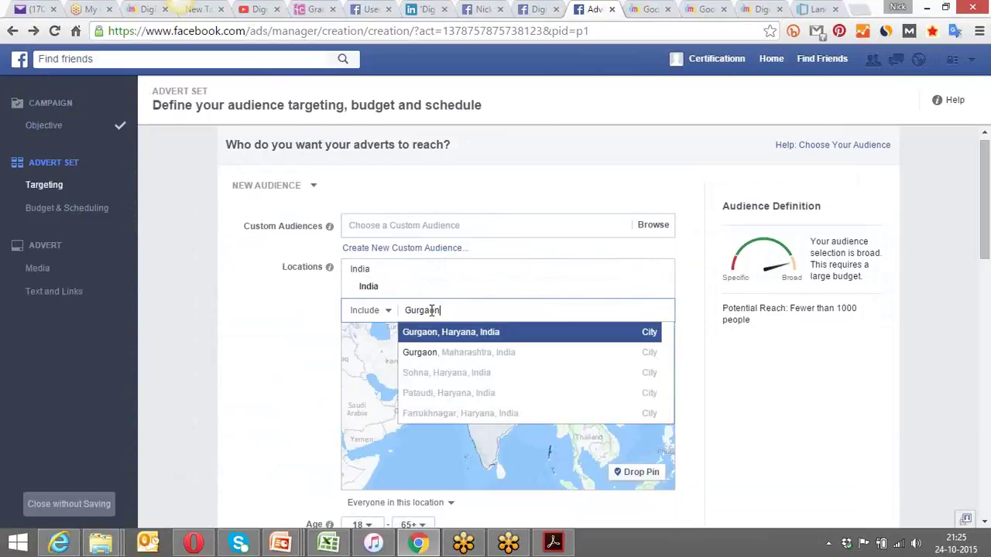
click(471, 335)
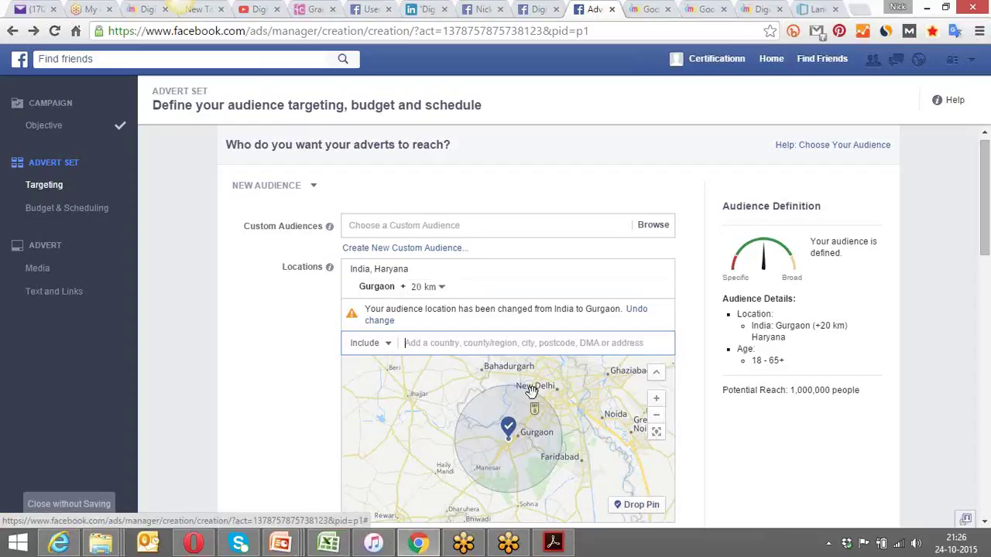
click(441, 288)
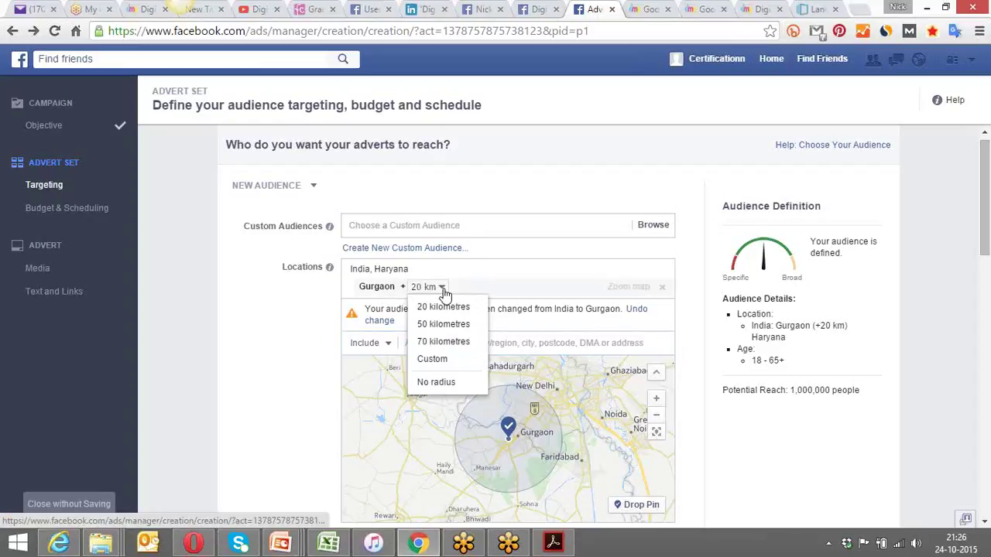
click(450, 381)
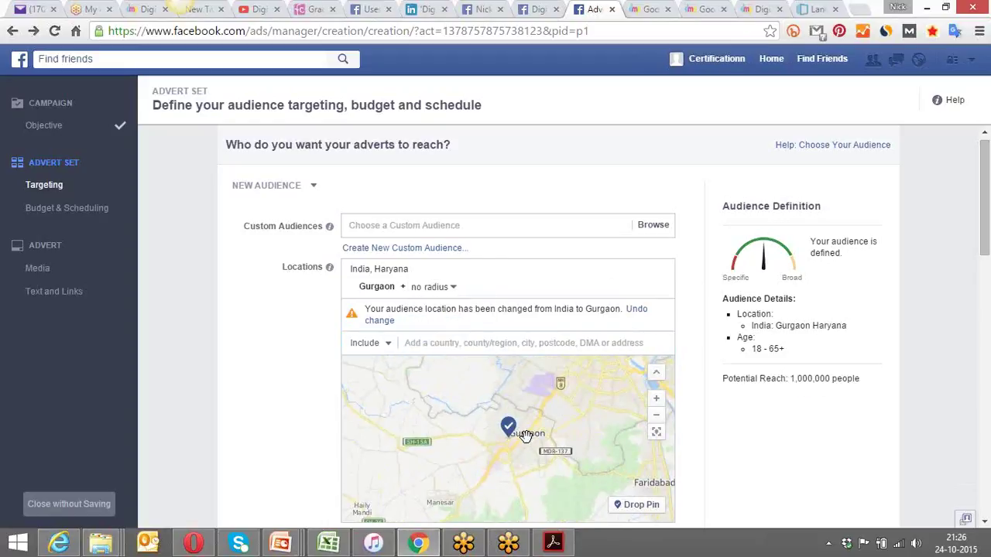
click(452, 287)
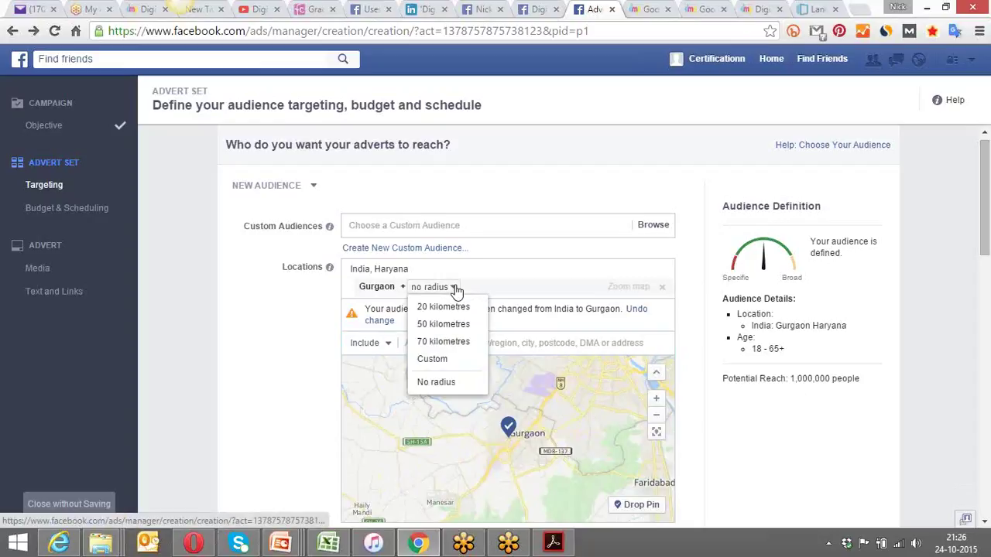
click(449, 360)
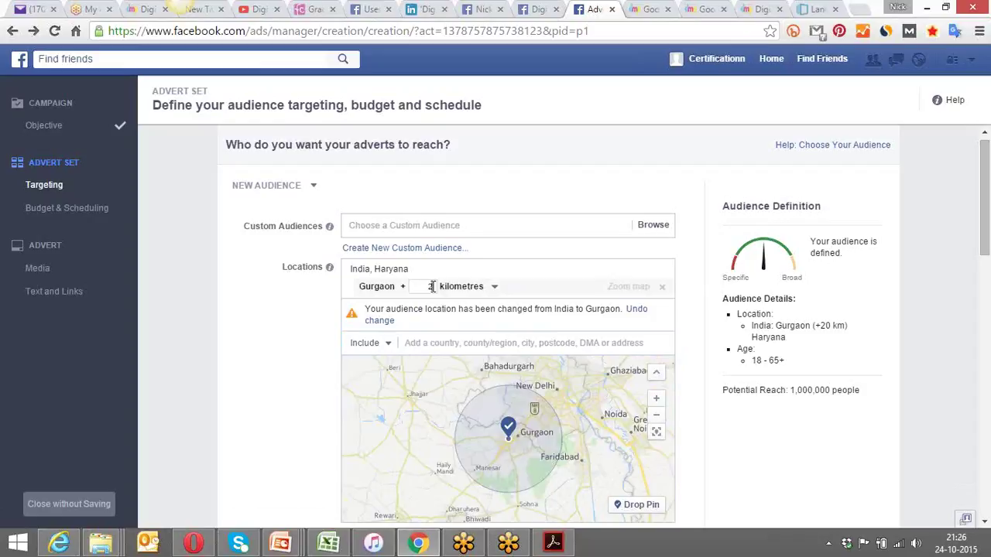
text(17)
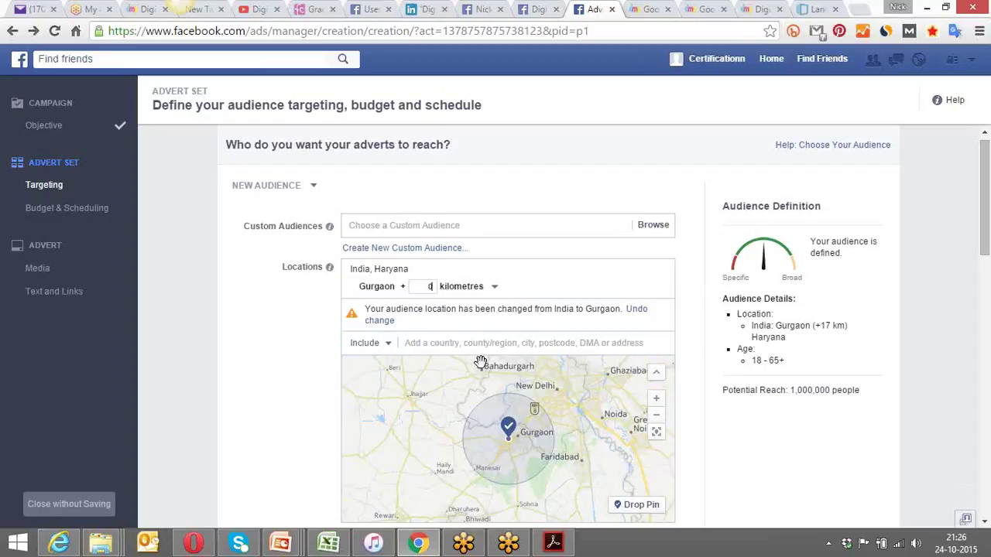
key(BackSpace)
key(BackSpace)
key(BackSpace)
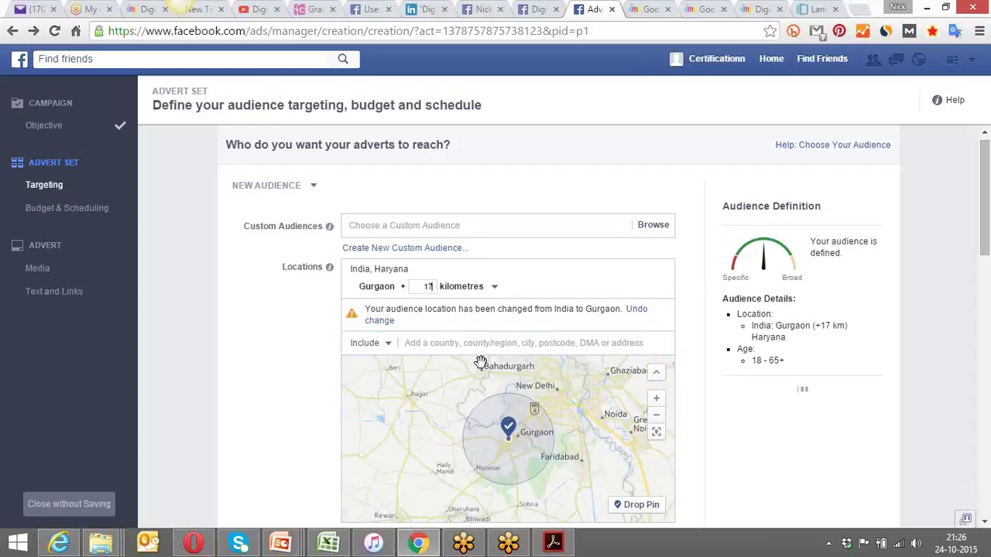
key(BackSpace)
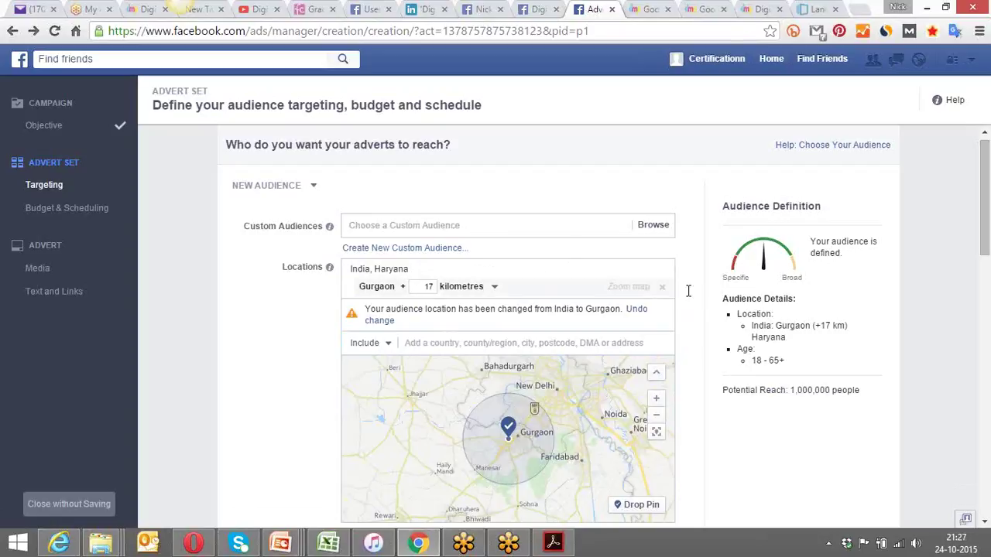
click(495, 288)
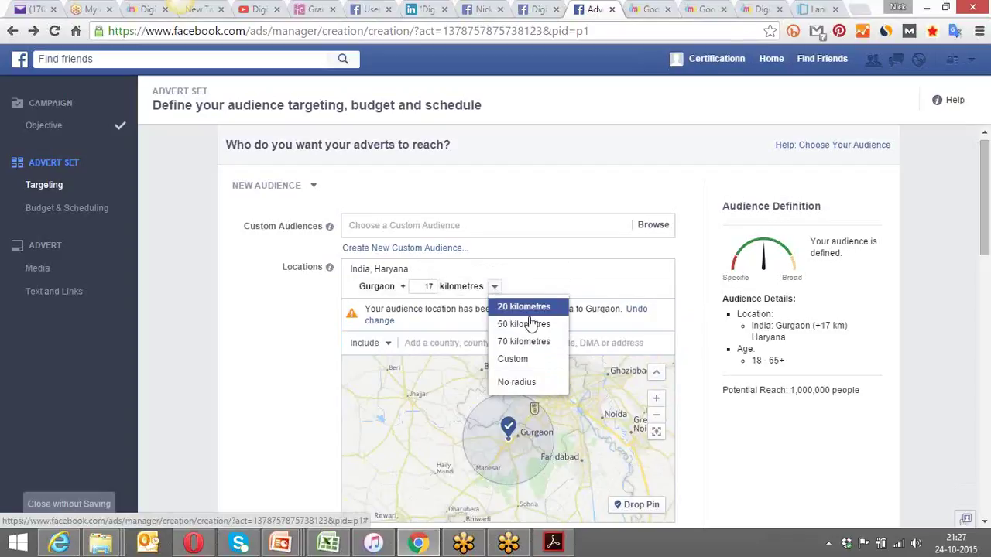
click(534, 385)
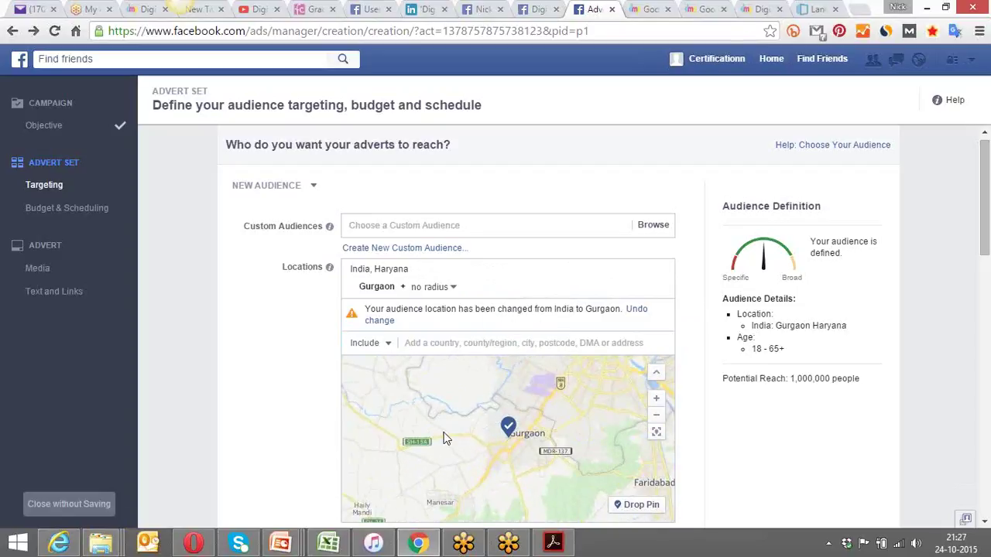
drag(986, 168, 988, 180)
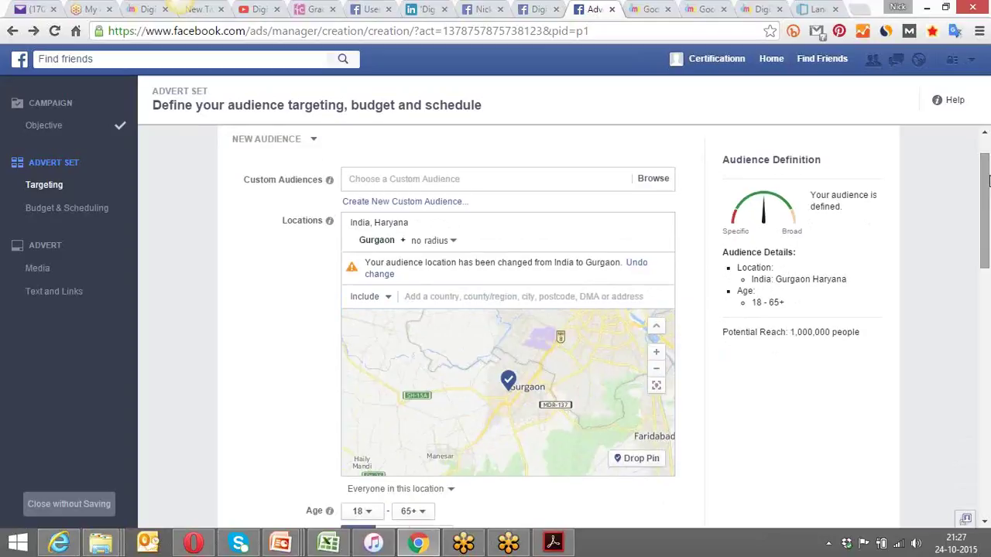
drag(988, 180, 988, 179)
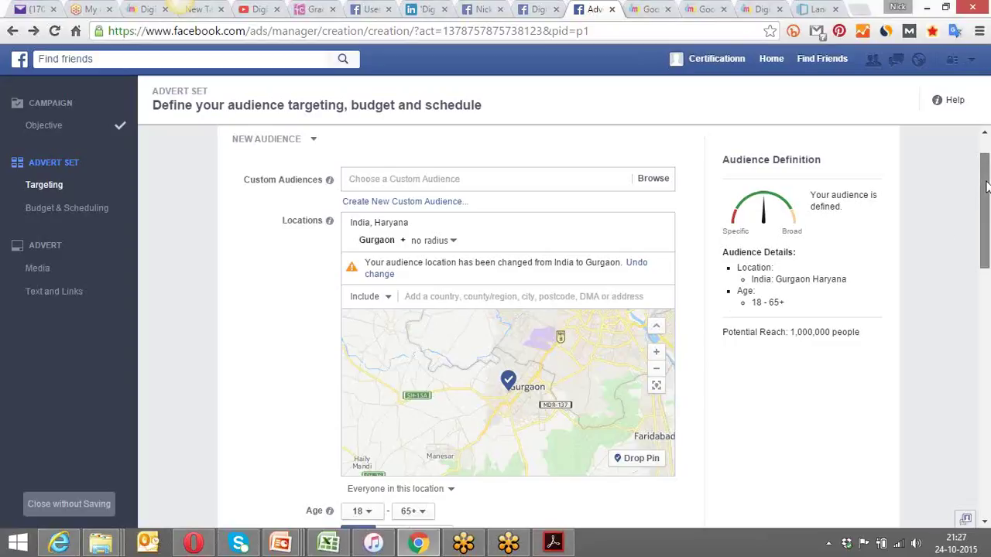
drag(986, 187, 988, 257)
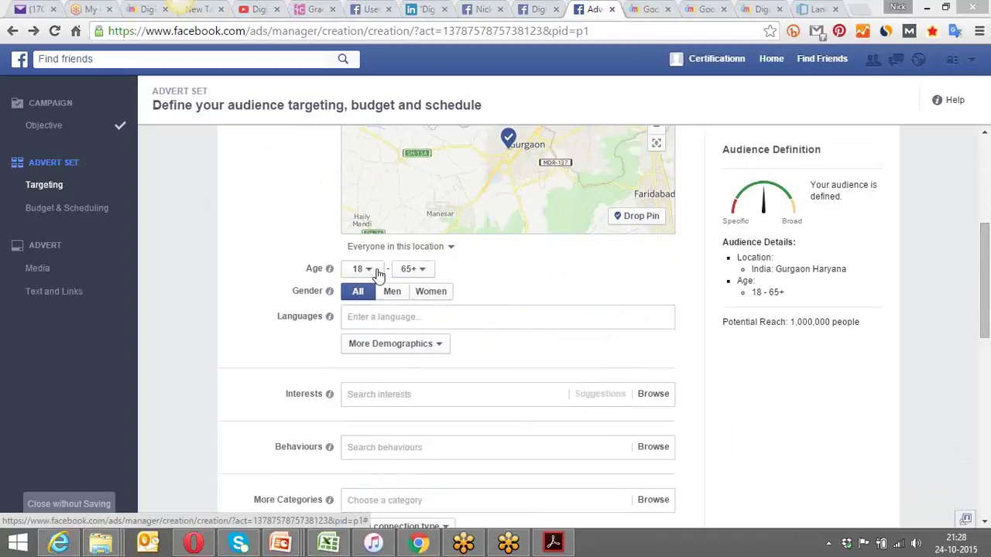
Set the maximum age to 30 so the audience covers ages 18–30.
click(425, 276)
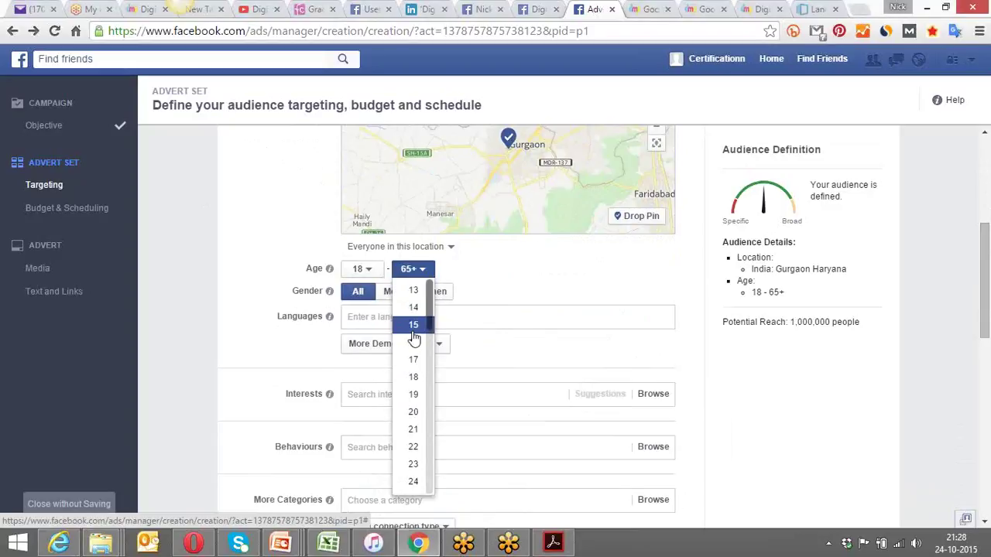
drag(432, 324, 434, 367)
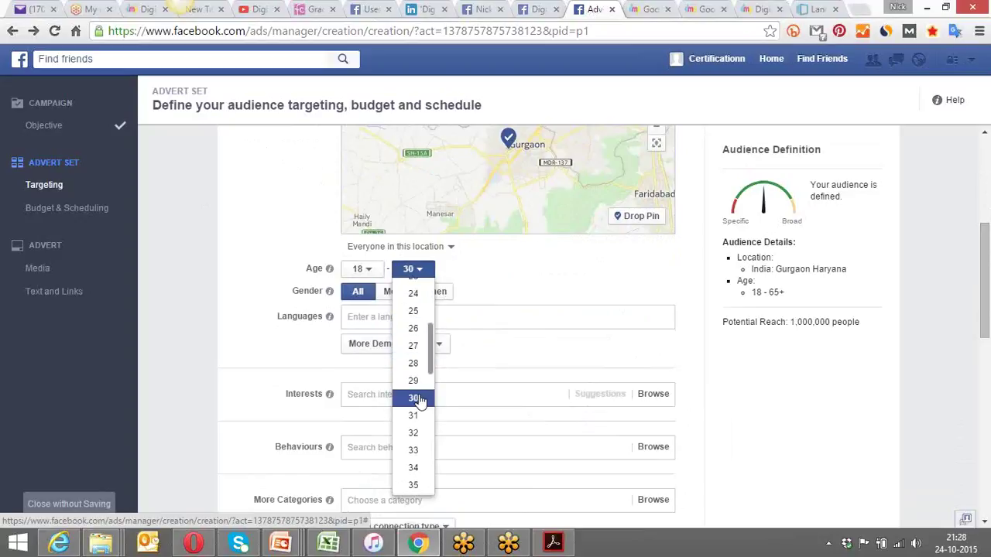
click(418, 399)
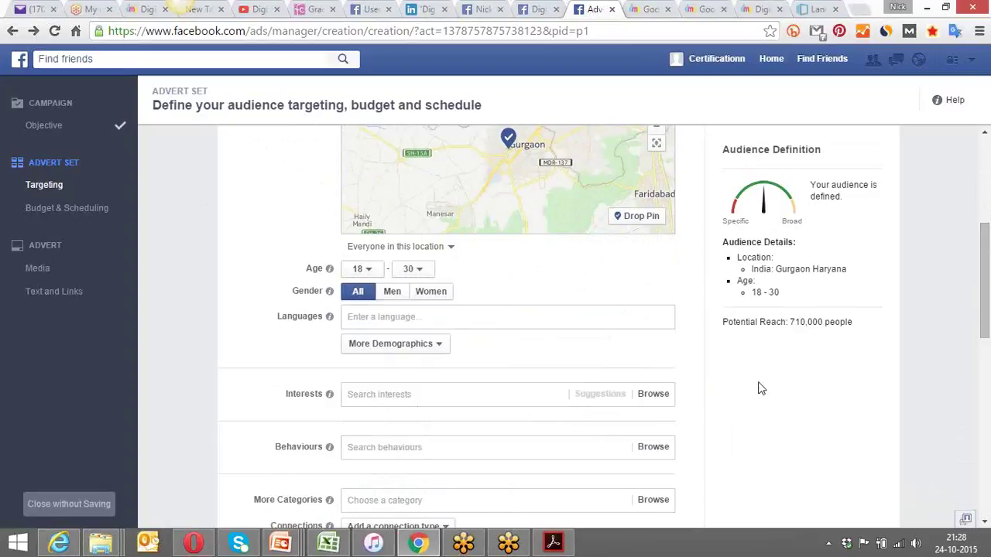
scroll(759, 389, down, 1)
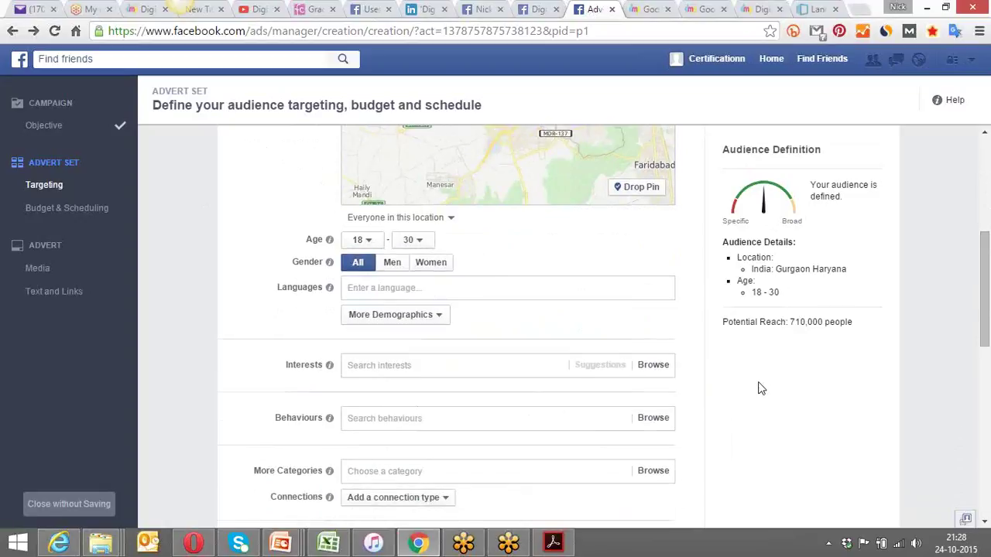
scroll(759, 389, down, 1)
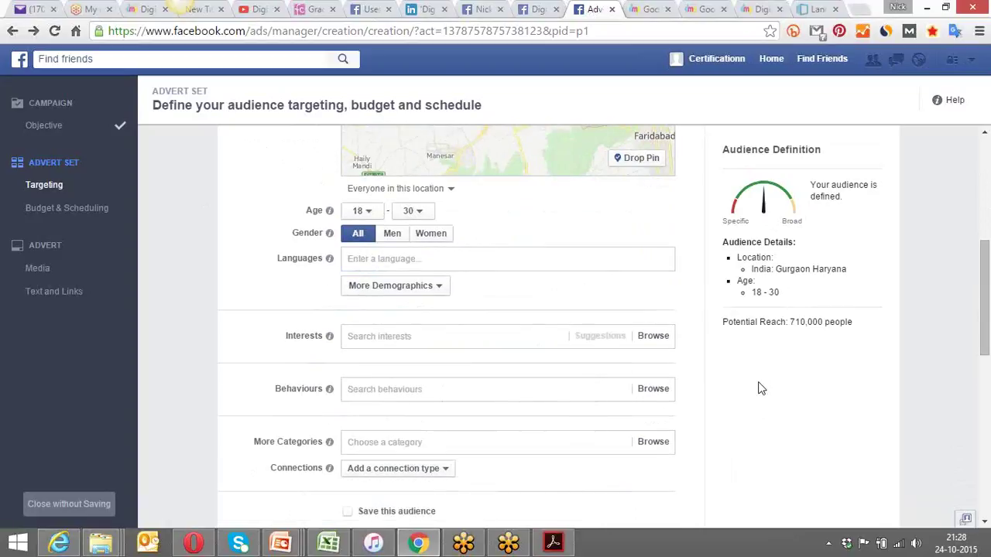
click(461, 258)
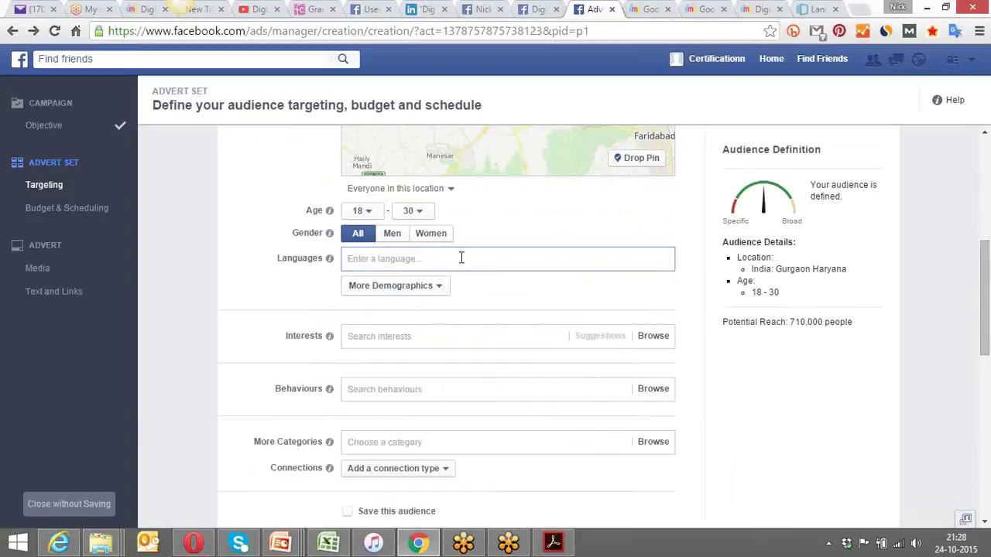
text(engli)
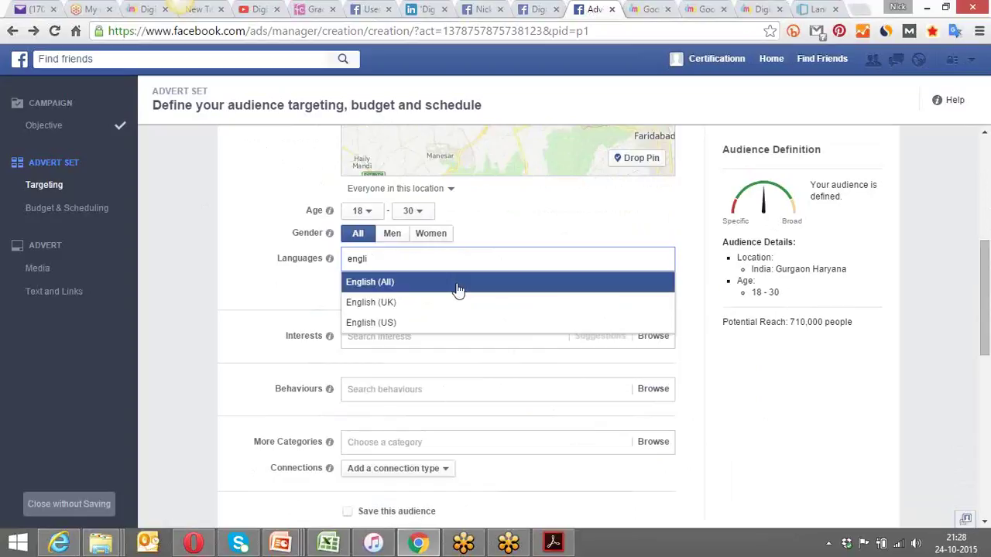
click(459, 289)
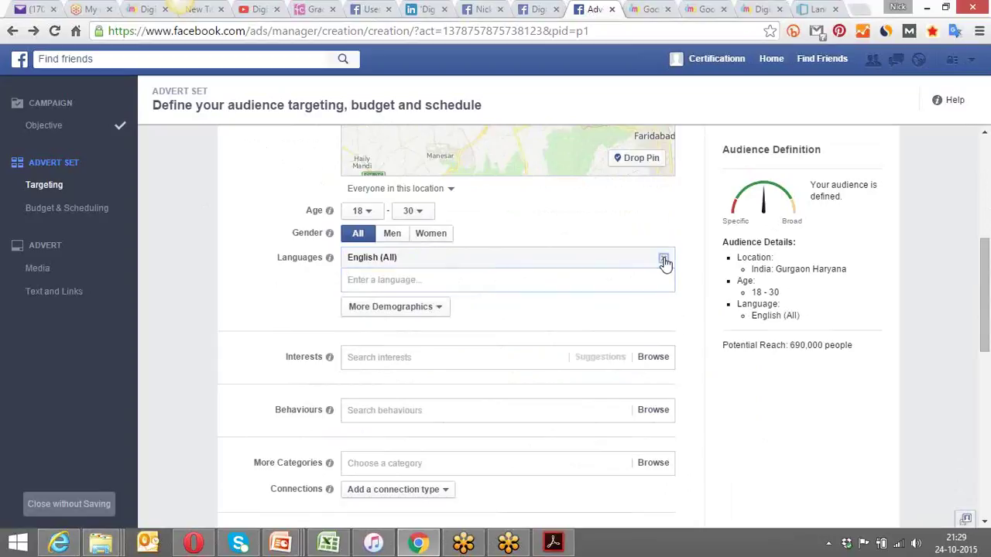
click(664, 262)
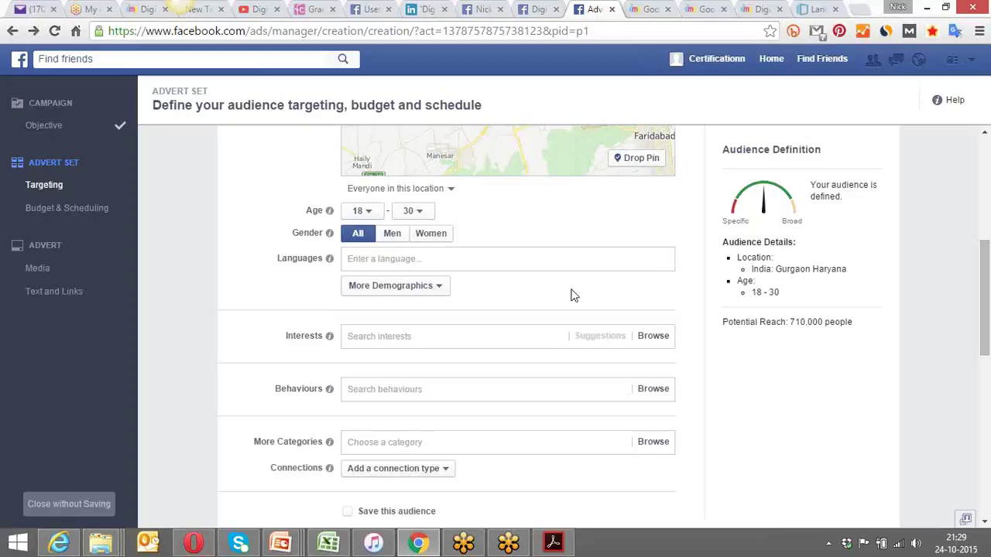
Open More Demographics and reveal the Work submenu with Employers, Job Titles and Industries.
click(440, 289)
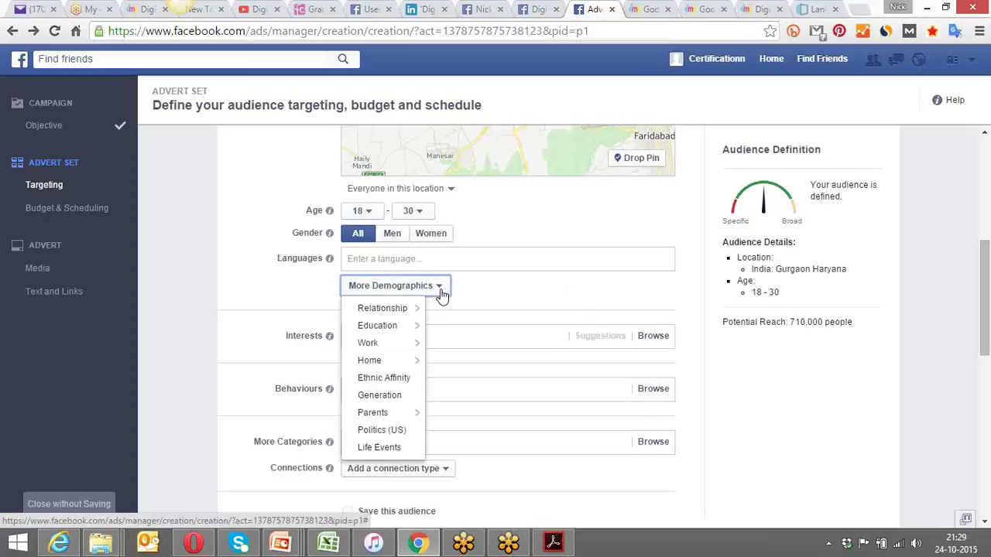
mouse_move(407, 311)
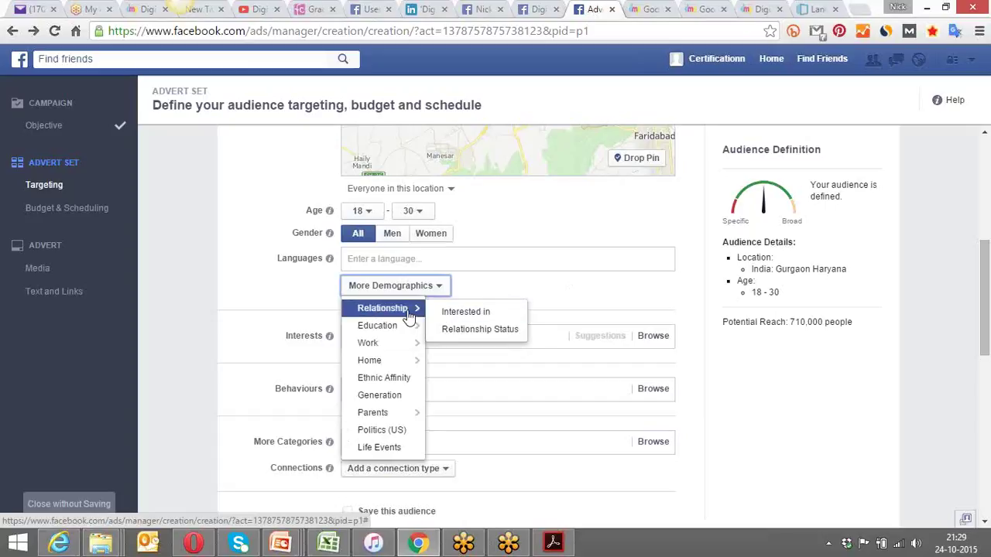
mouse_move(403, 330)
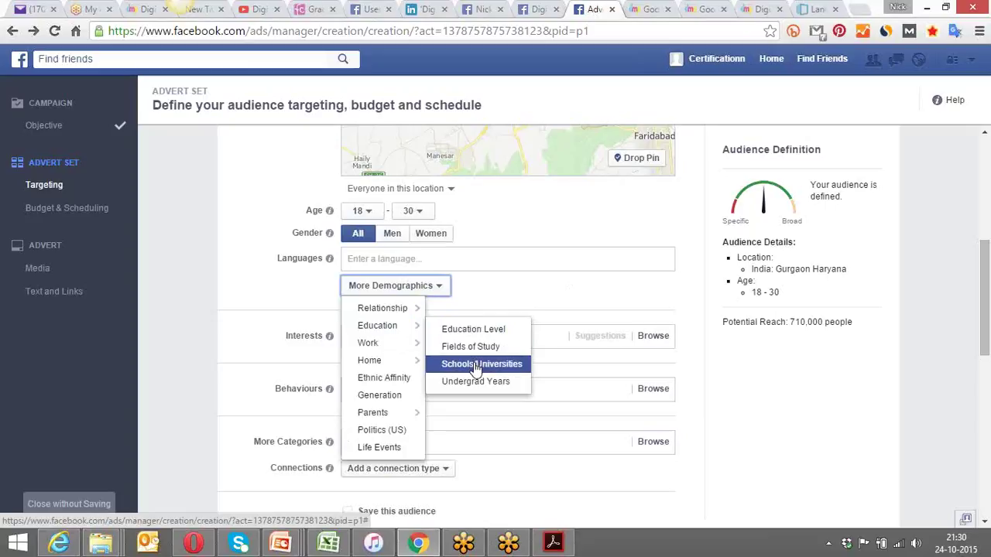
mouse_move(414, 346)
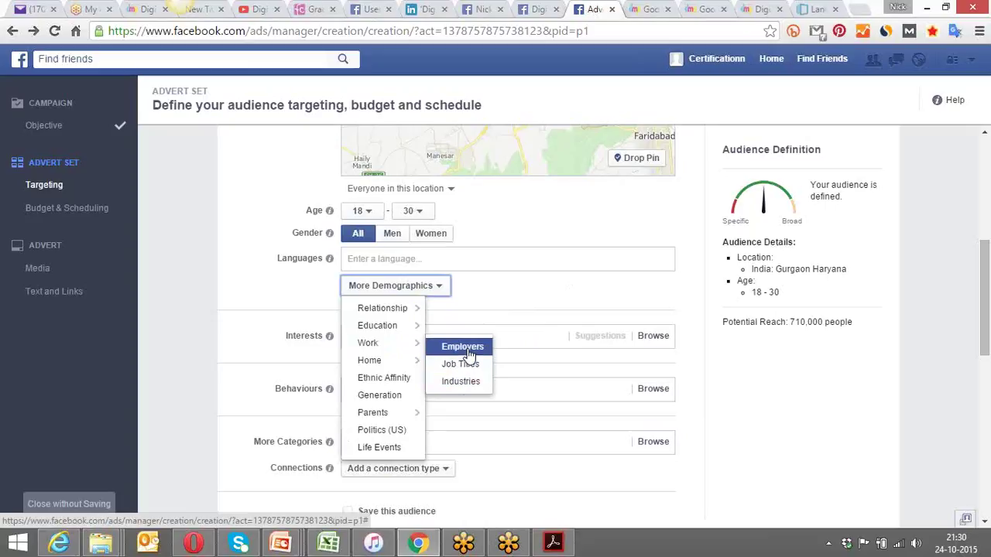
Add Infosys and HCL Infosystems Ltd as target employers, then remove both, leaving the field empty.
click(467, 355)
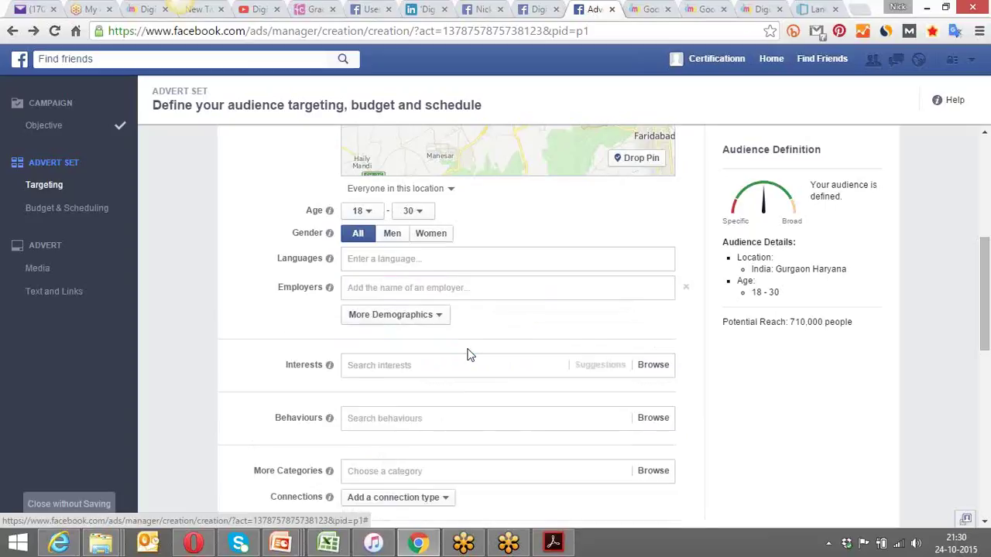
click(459, 288)
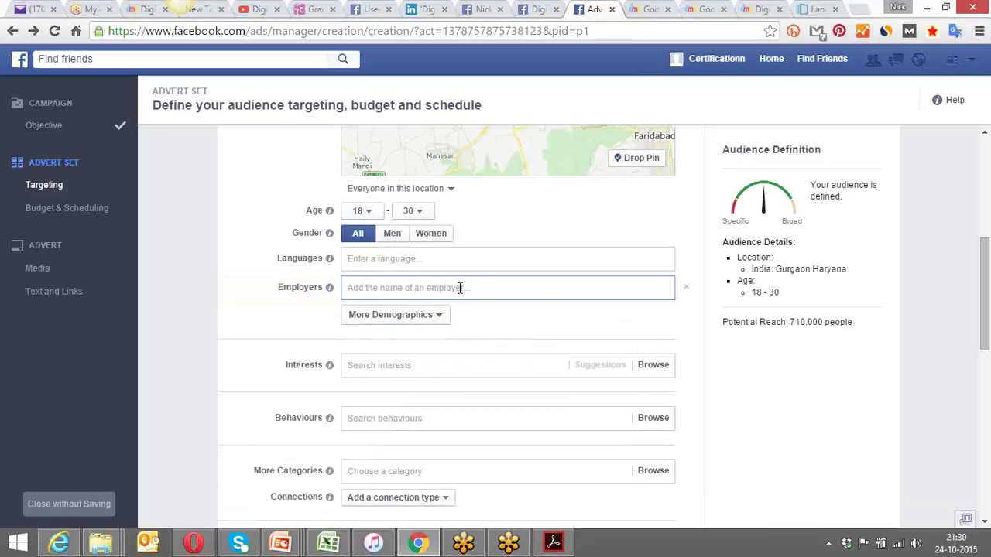
text(Infosy)
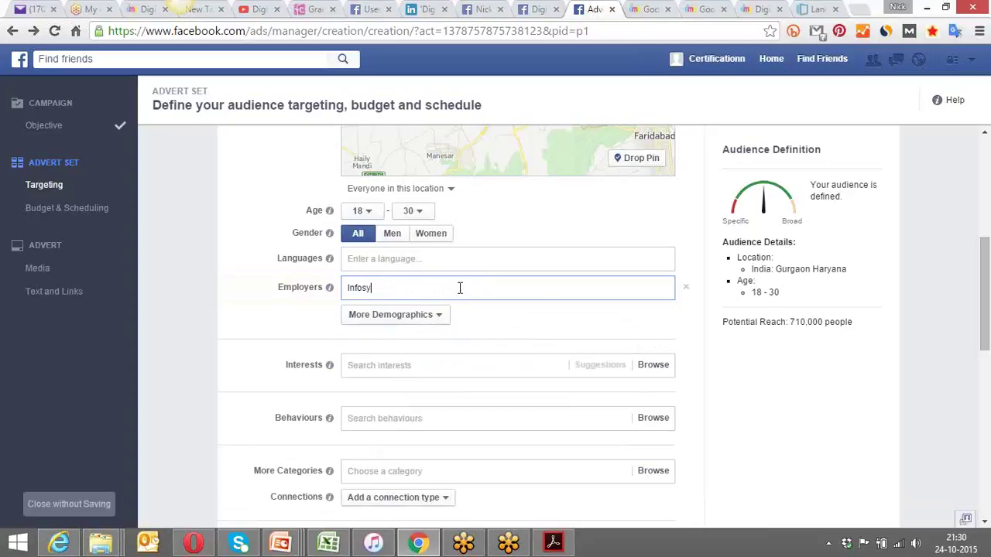
text(s)
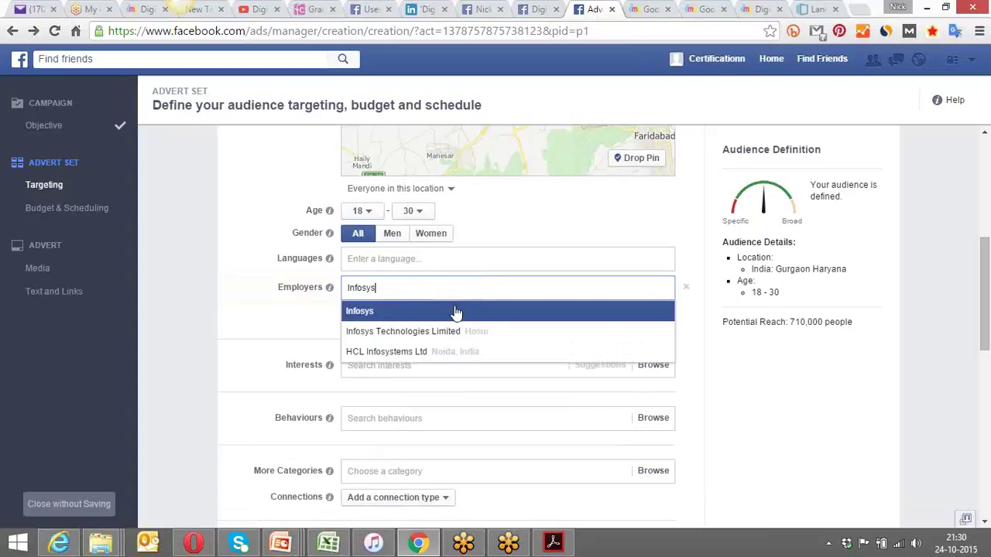
click(455, 310)
text(hcl)
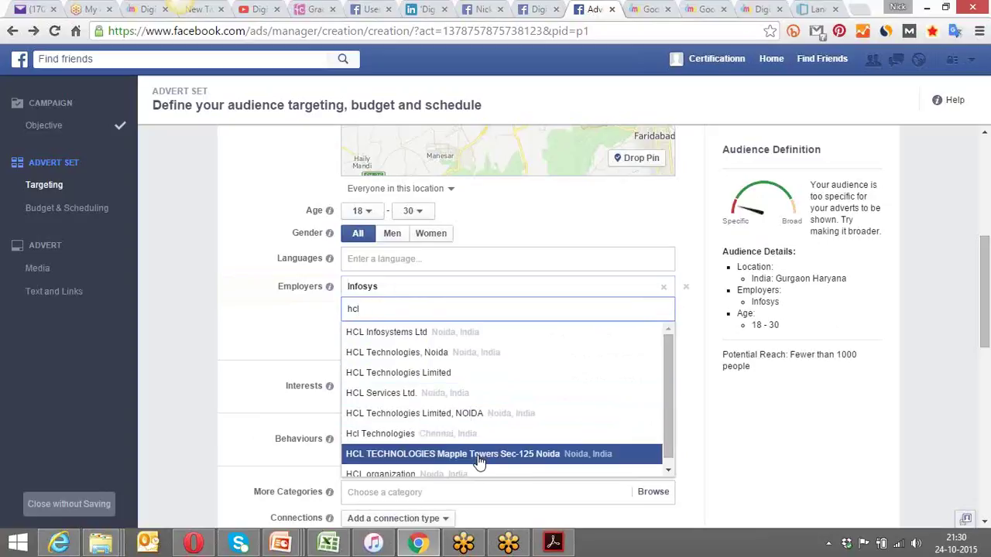
click(443, 331)
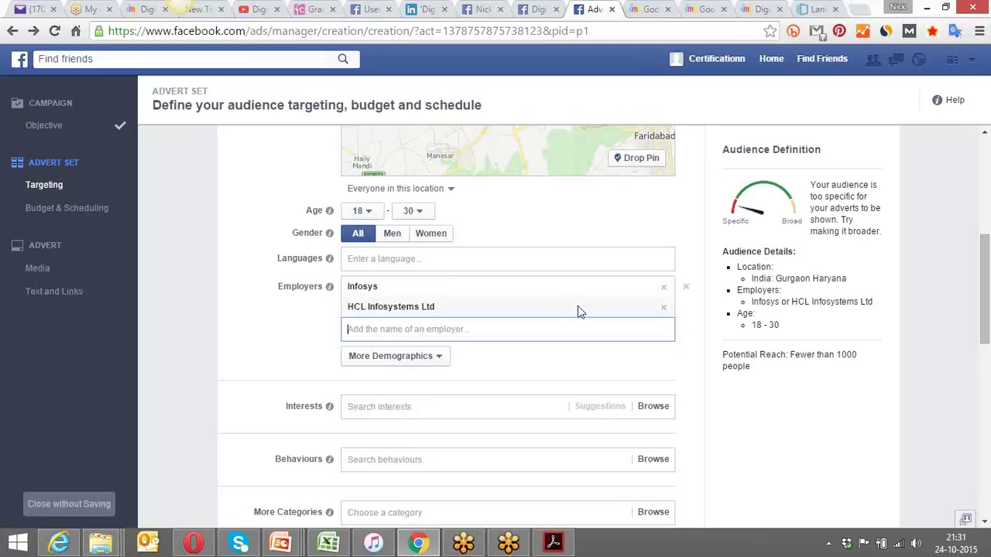
click(662, 309)
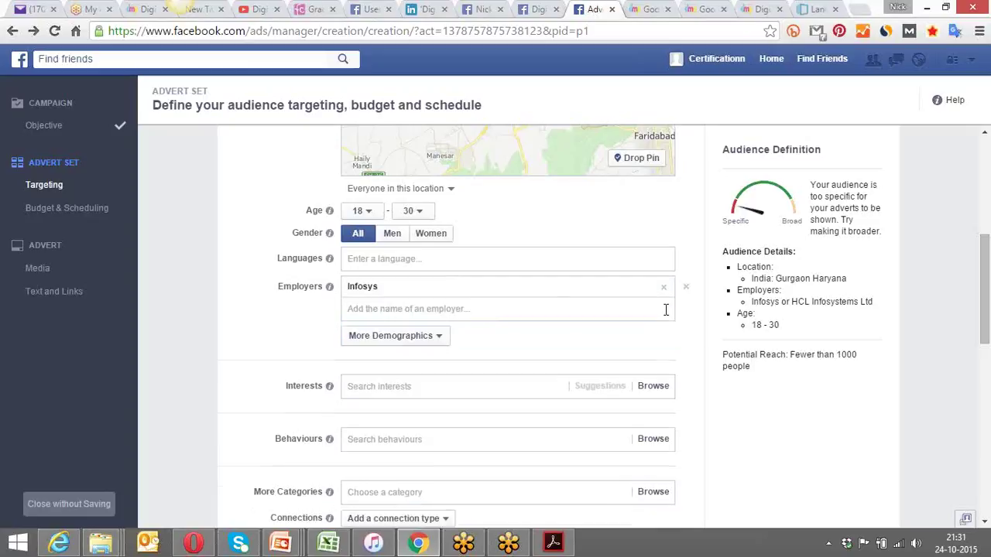
click(663, 293)
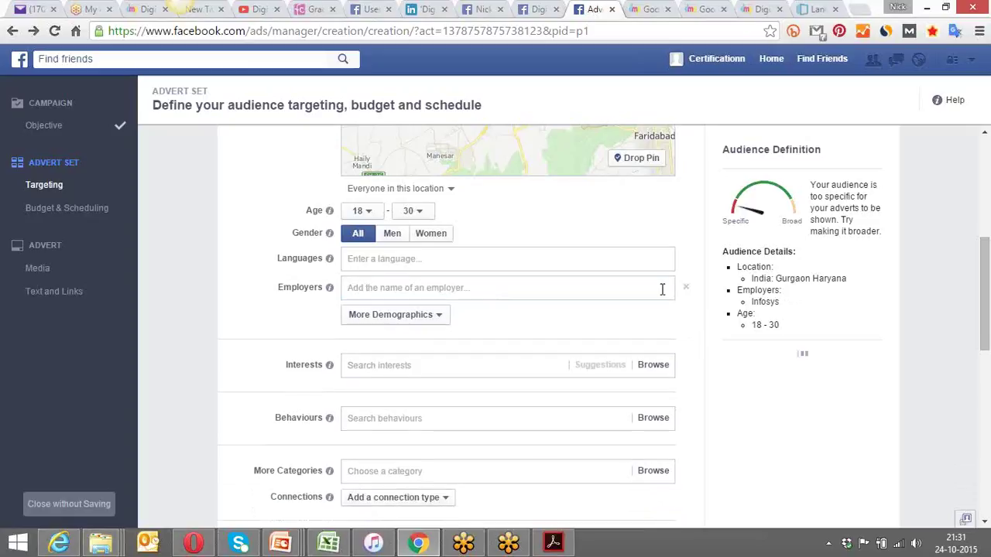
Add a Life Events field from More Demographics, listing options like Anniversary within 30 Days.
click(439, 320)
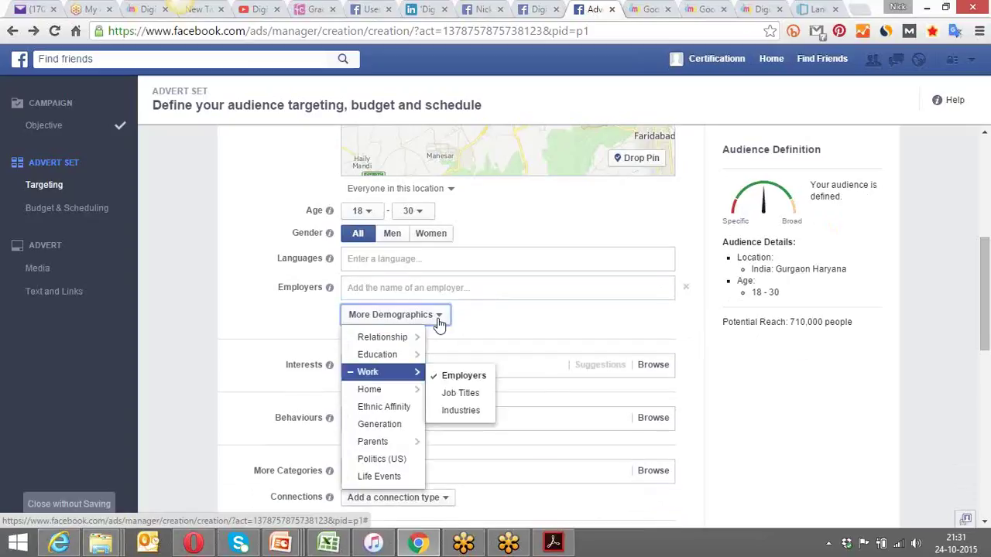
mouse_move(408, 393)
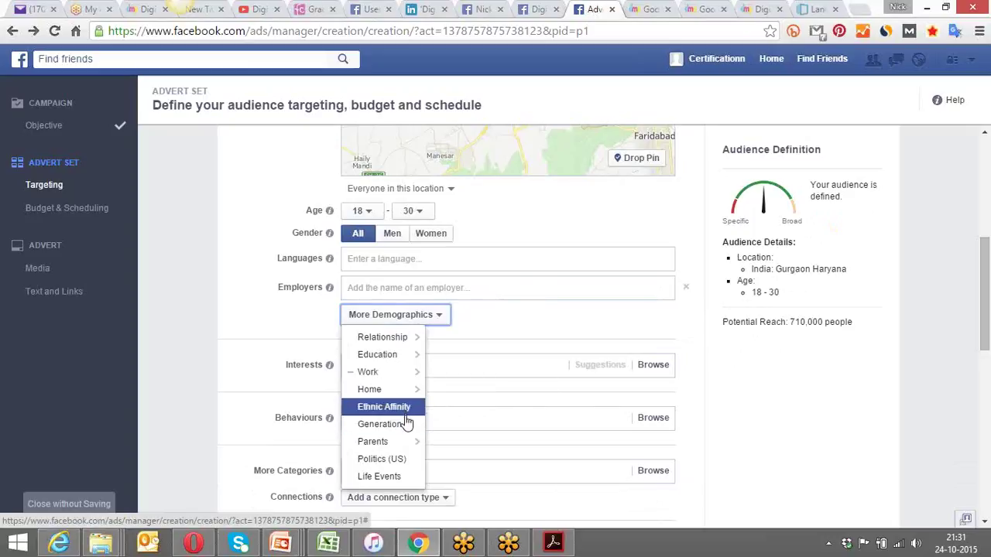
mouse_move(402, 447)
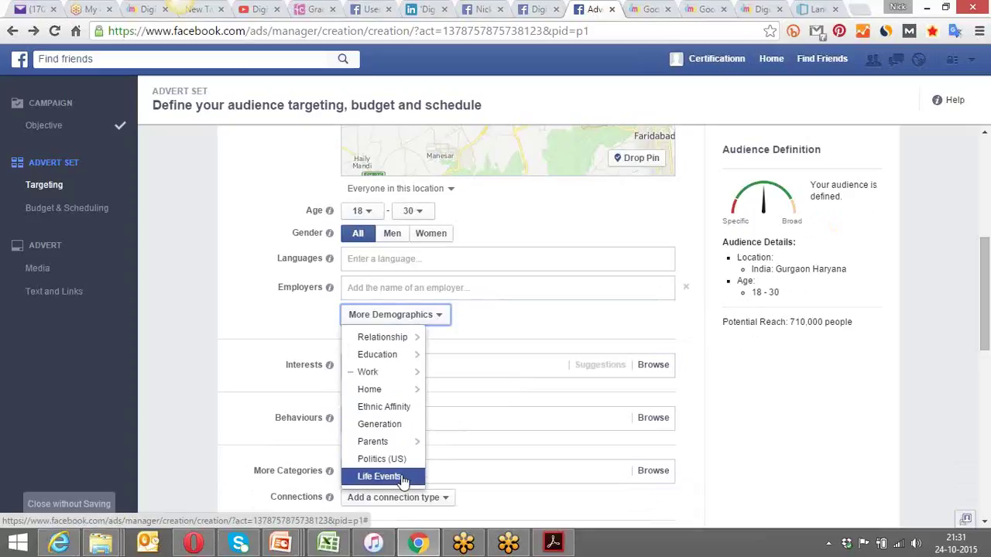
click(402, 478)
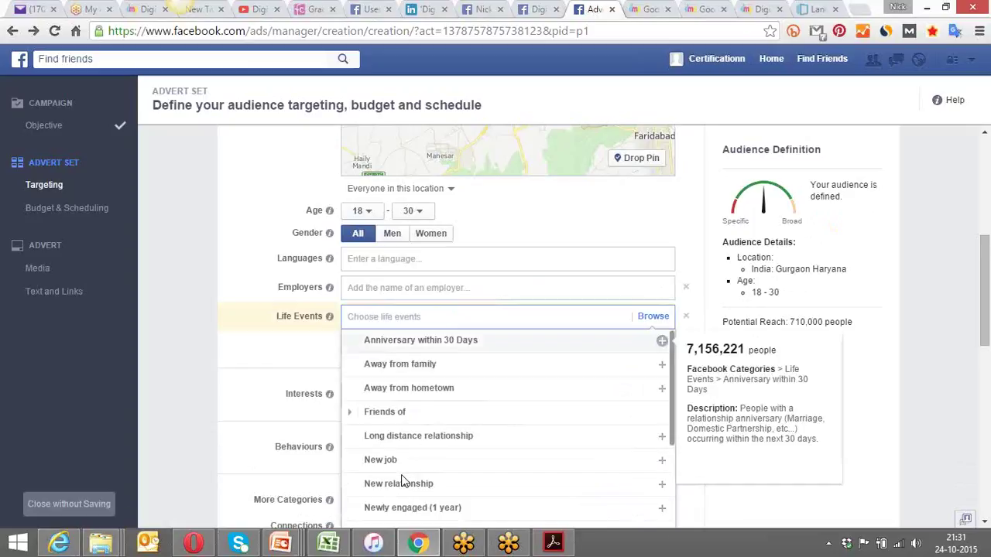
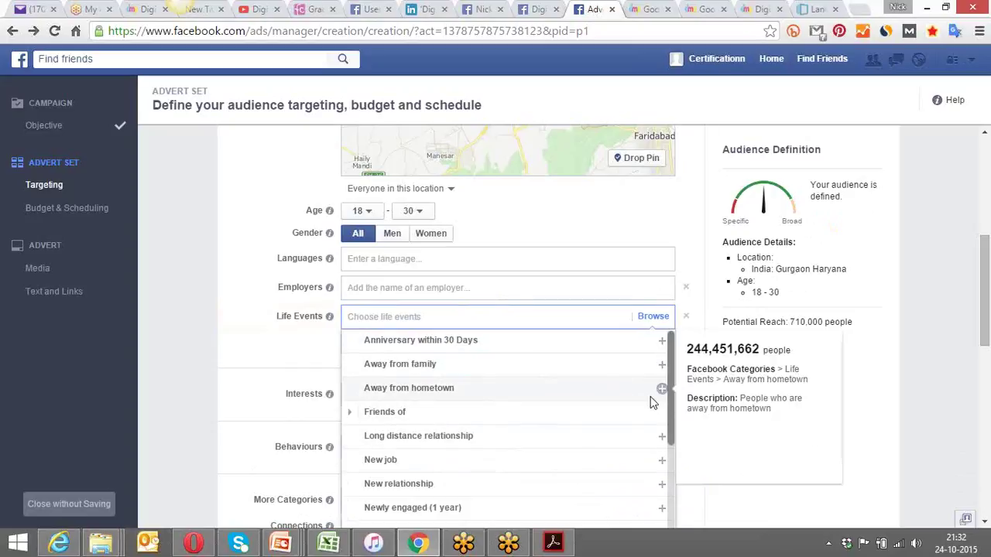
Close the Life Events list unselected and delete the Life Events and Employers targeting rows.
drag(671, 393, 679, 491)
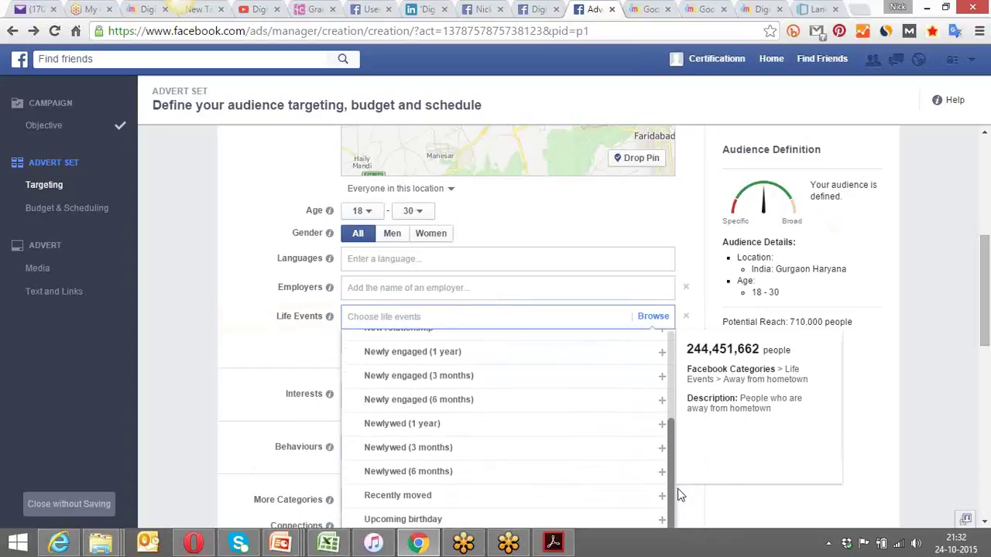
click(680, 496)
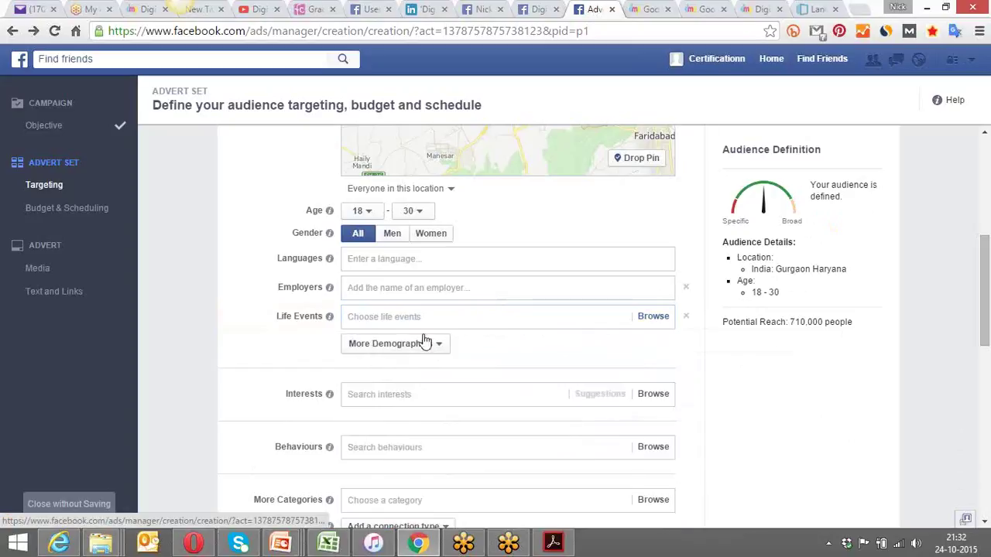
click(687, 317)
click(687, 292)
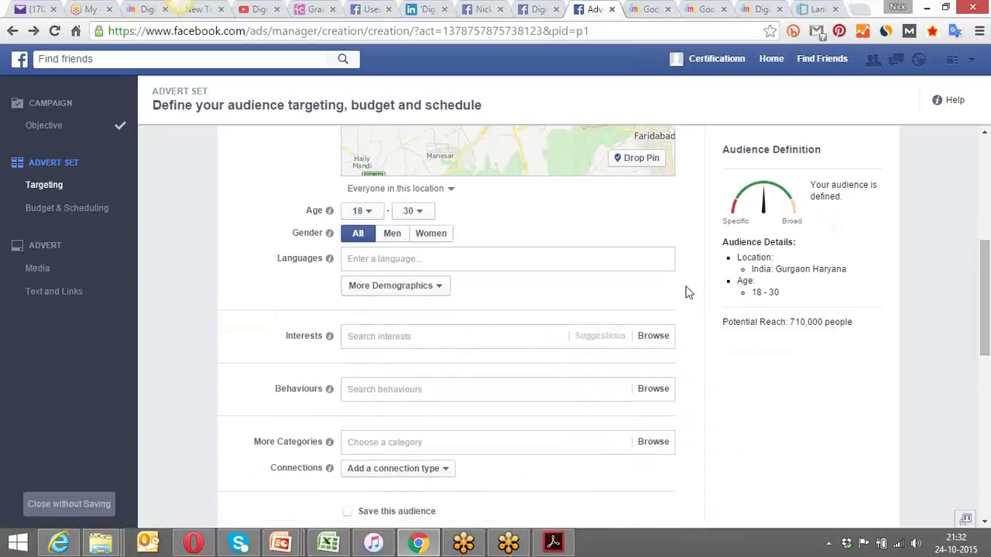
Add a Schools/Universities criterion from More Demographics > Education.
click(438, 294)
mouse_move(406, 325)
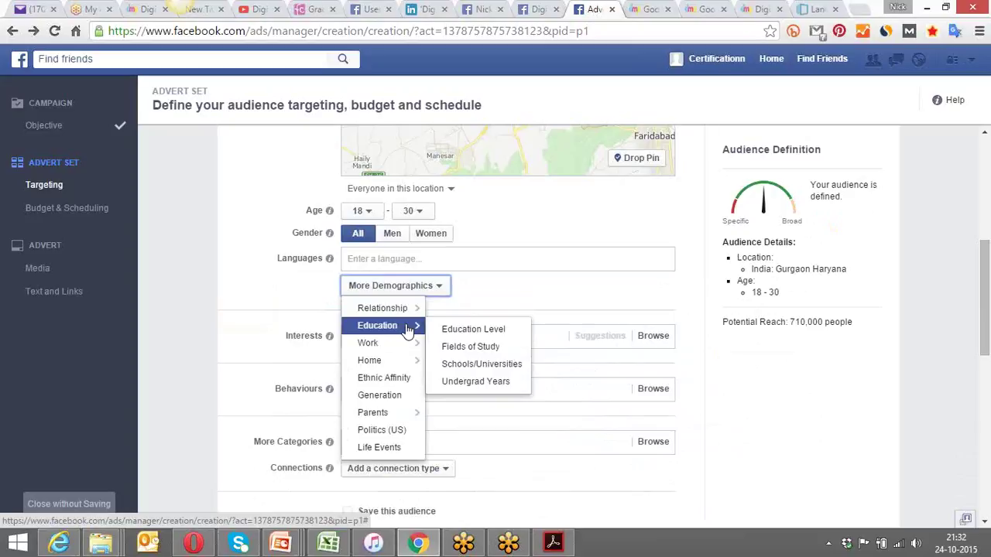
click(455, 365)
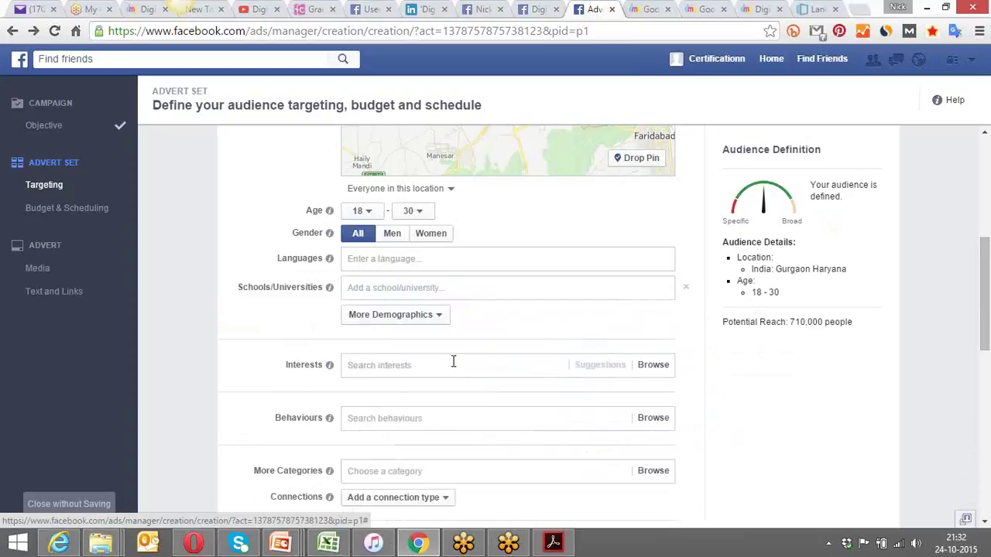
Search 'gurga' and add Amity University Gurgaon, IILM Gurgaon and Mdi gurgaon as schools.
click(445, 288)
text(gu)
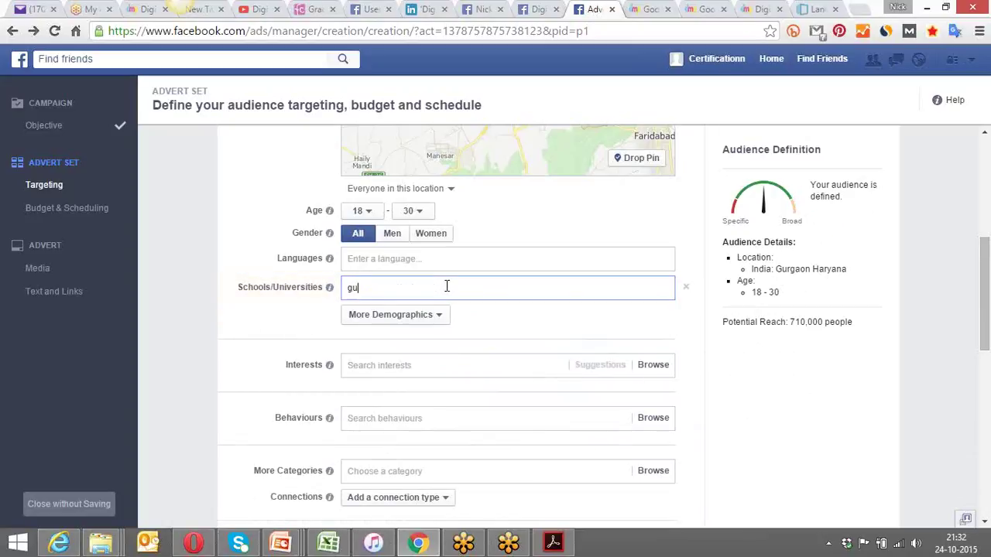
text(rgaon)
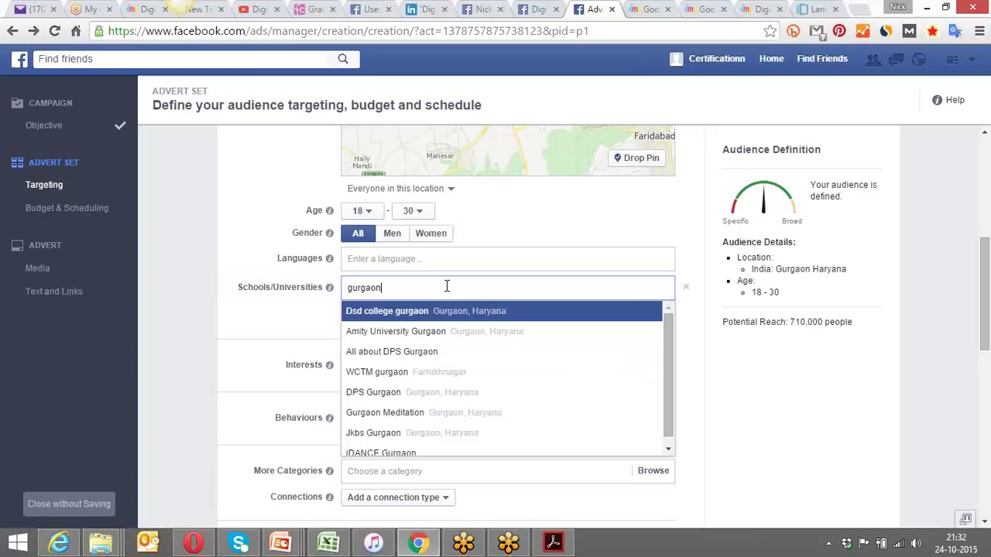
click(493, 333)
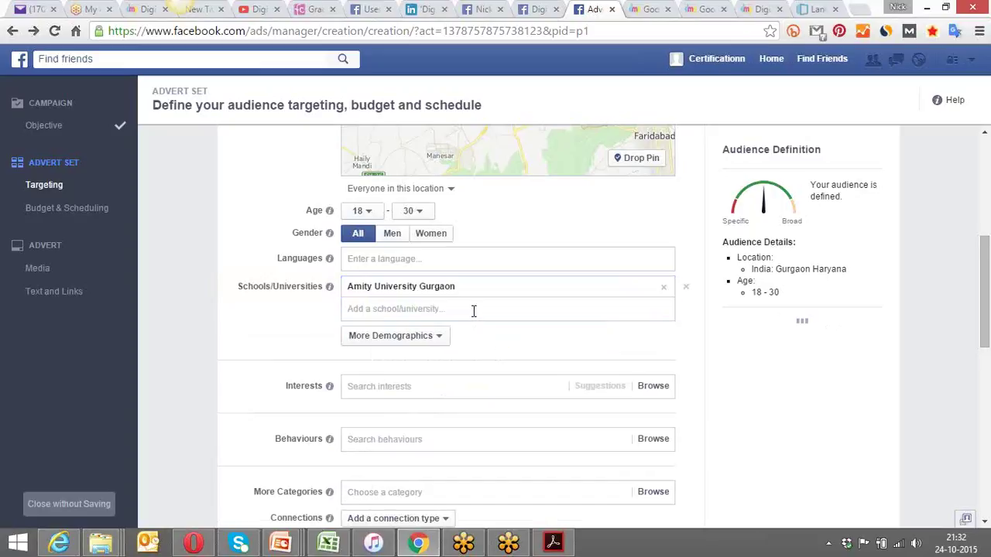
click(473, 310)
text(gur)
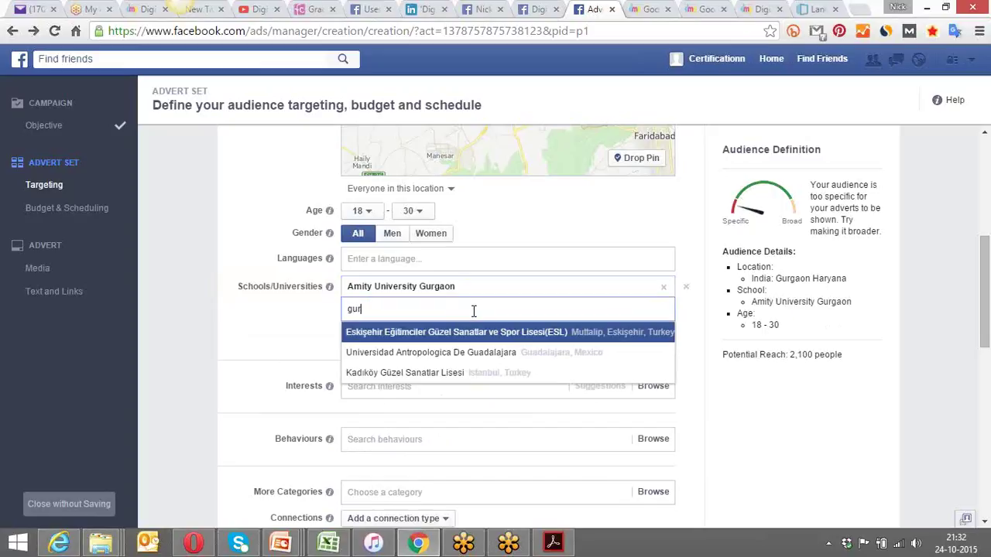
text(ga)
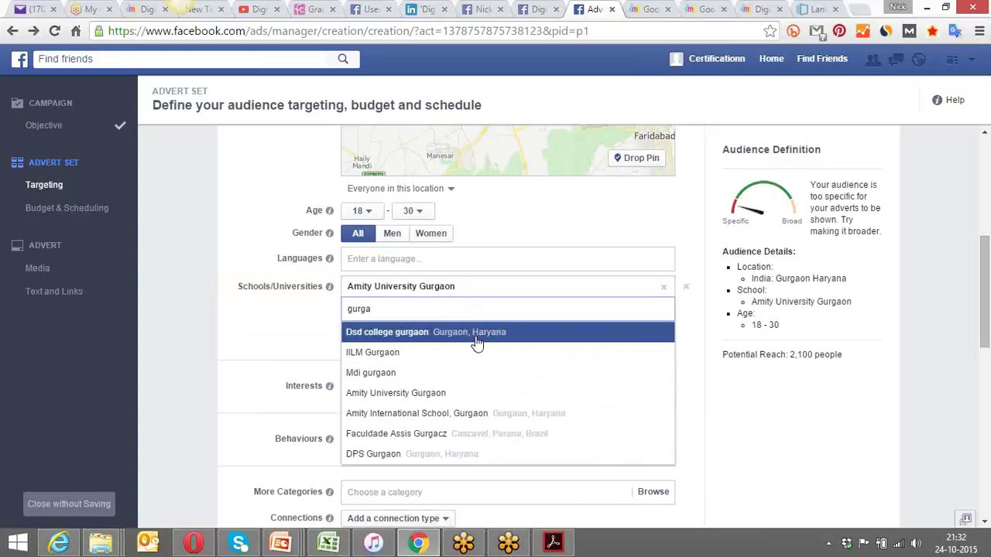
click(476, 354)
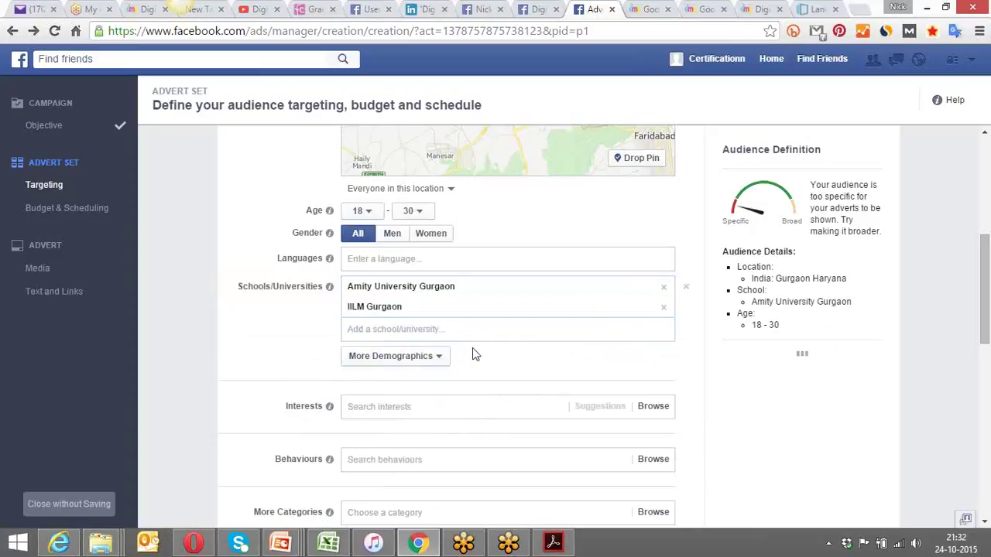
text(gurga)
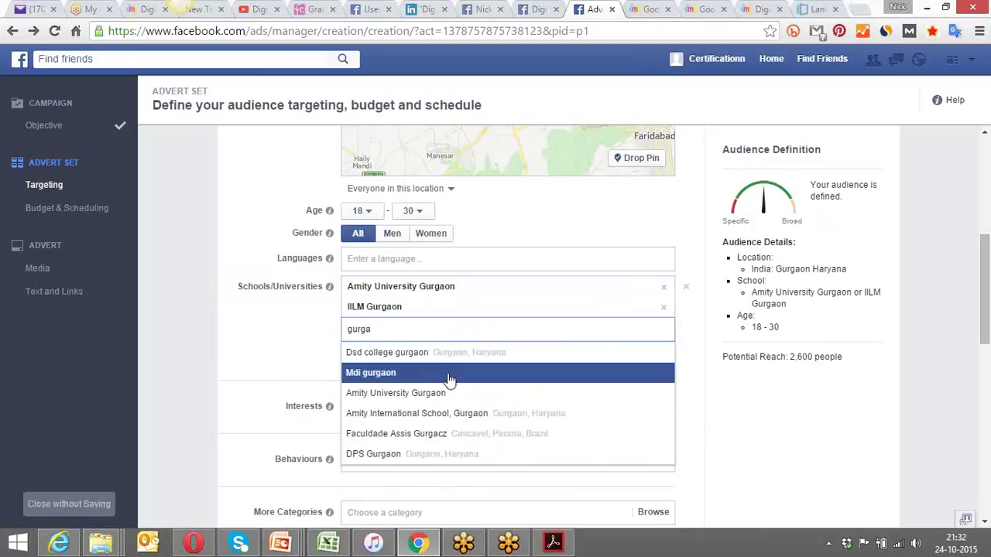
click(449, 378)
Add Dsd college gurgaon and DPS Gurgaon as target schools, re-adding Amity University Gurgaon.
click(462, 349)
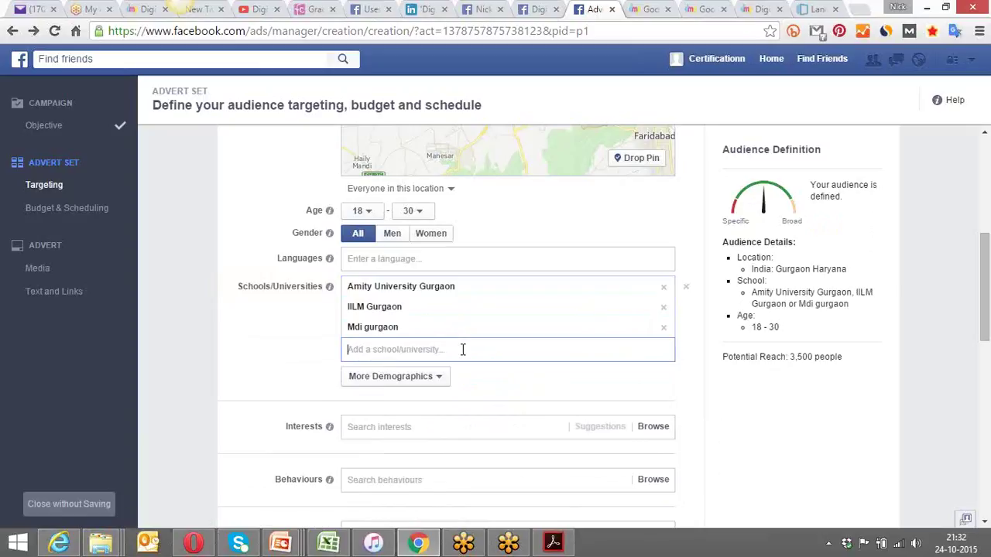
text(gurga)
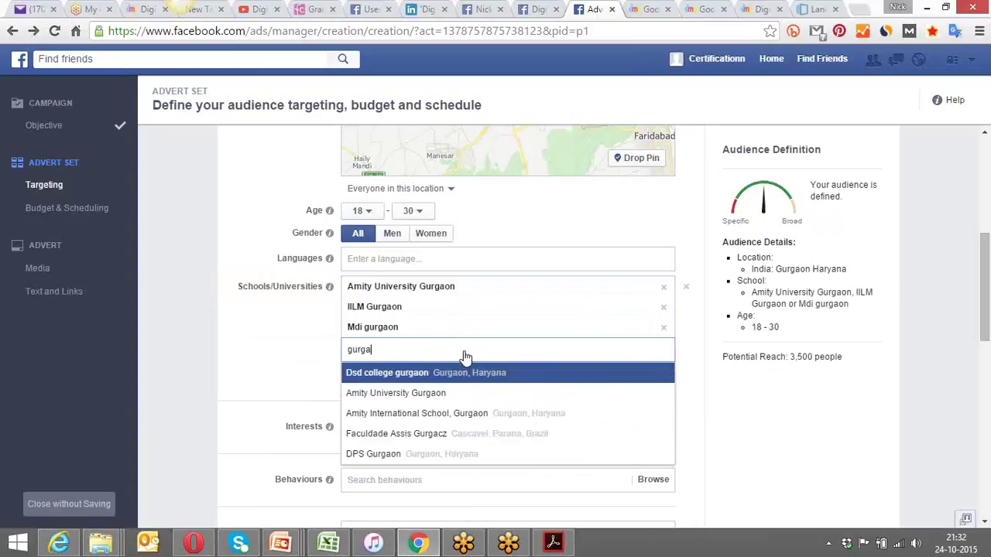
click(486, 381)
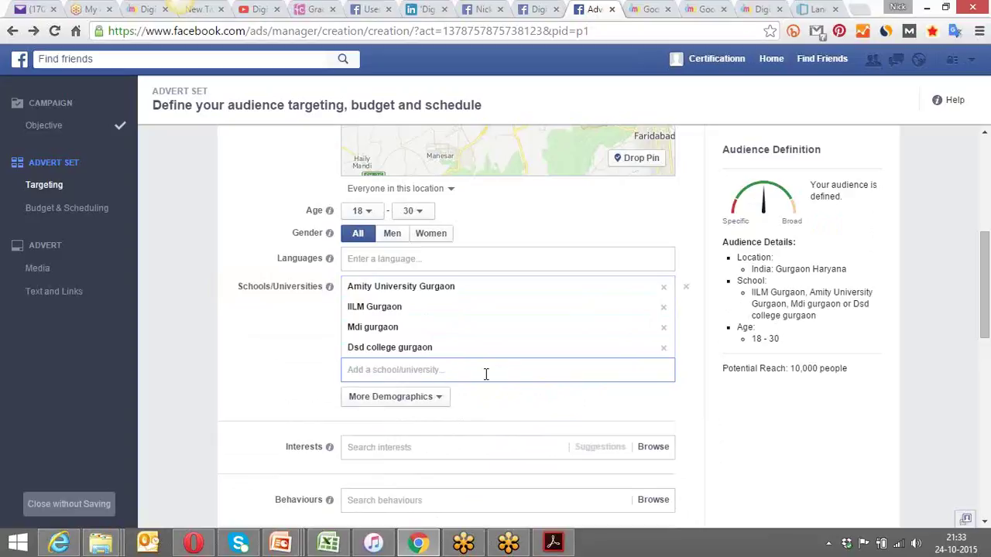
text(gurga)
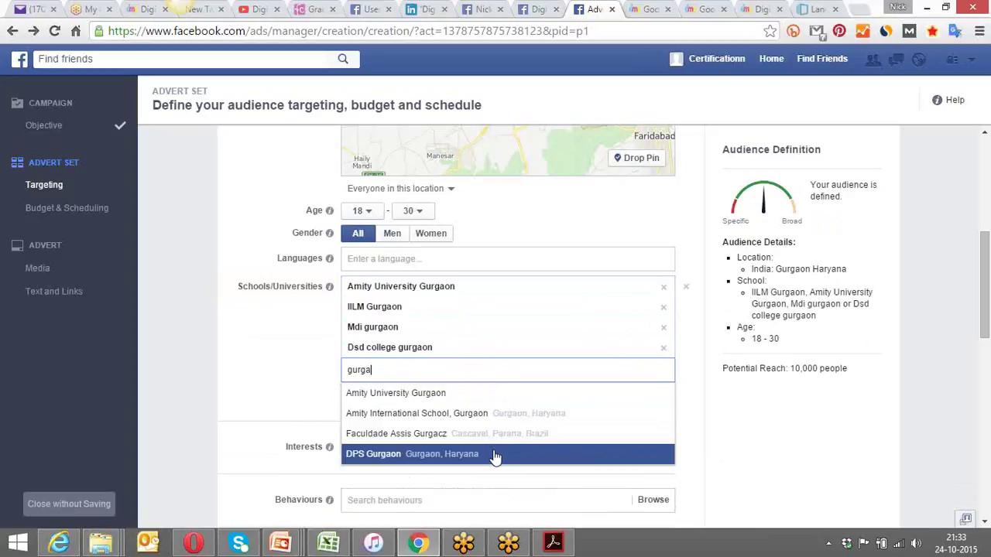
click(496, 454)
click(485, 391)
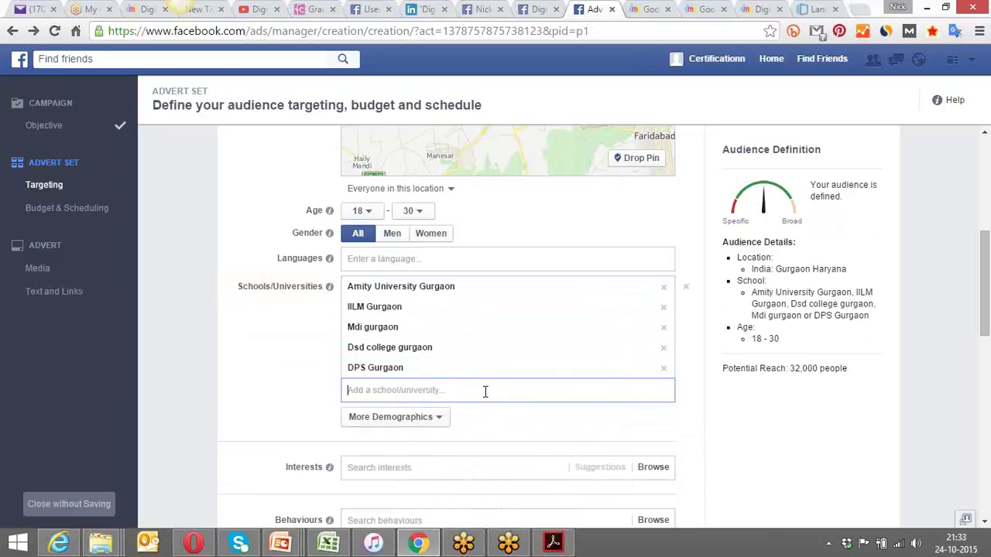
text(gurg)
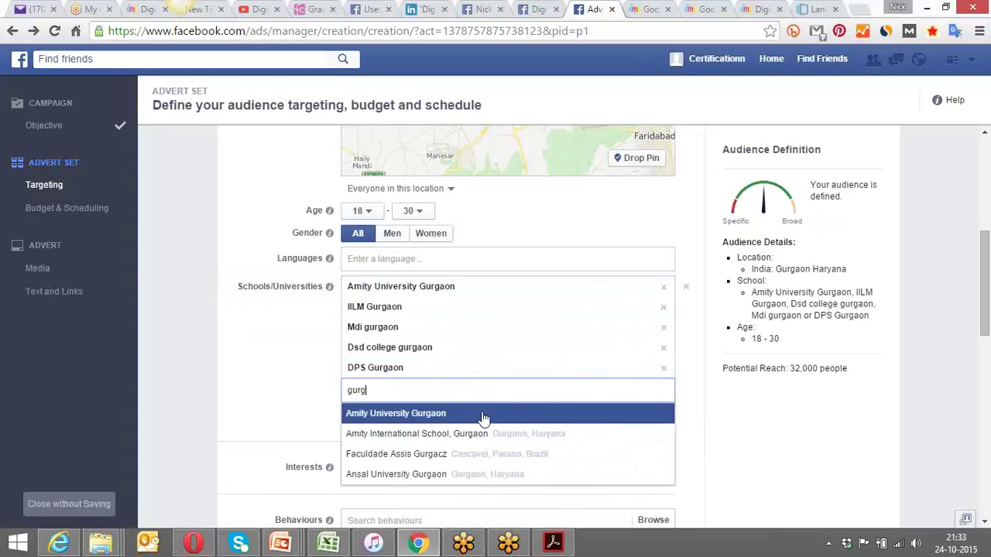
click(483, 414)
text(gur)
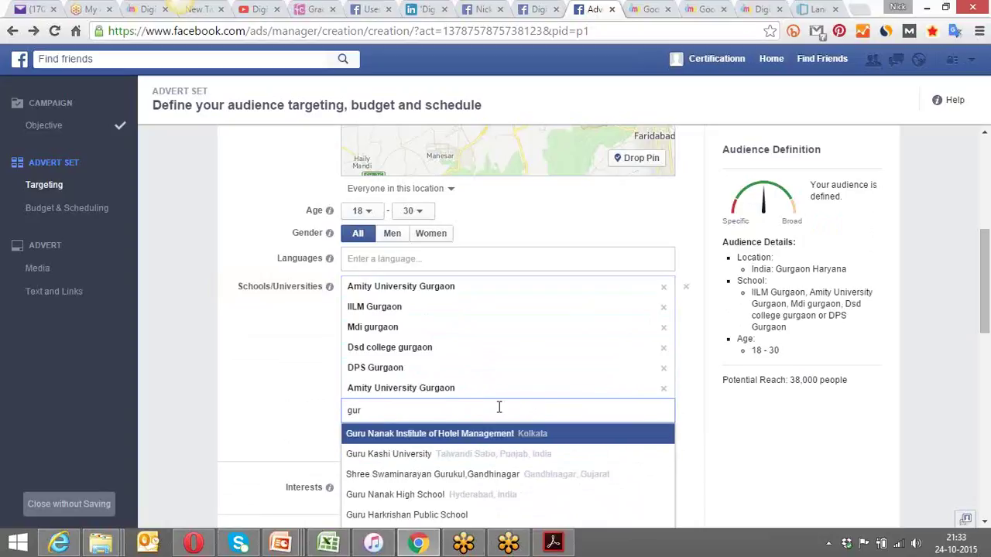
text(ga)
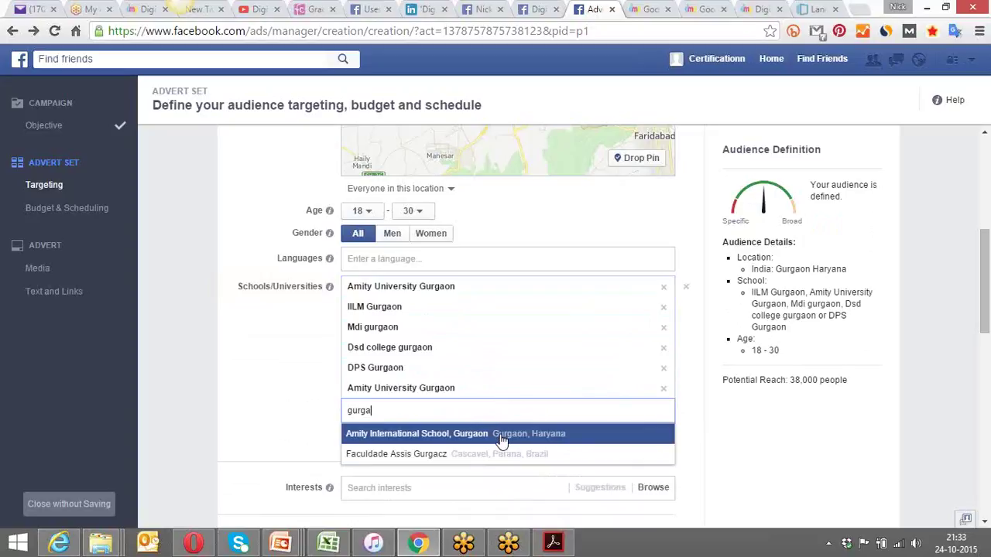
Add Amity International School, Gurgaon as a school and clear the search text.
click(501, 436)
drag(989, 264, 989, 290)
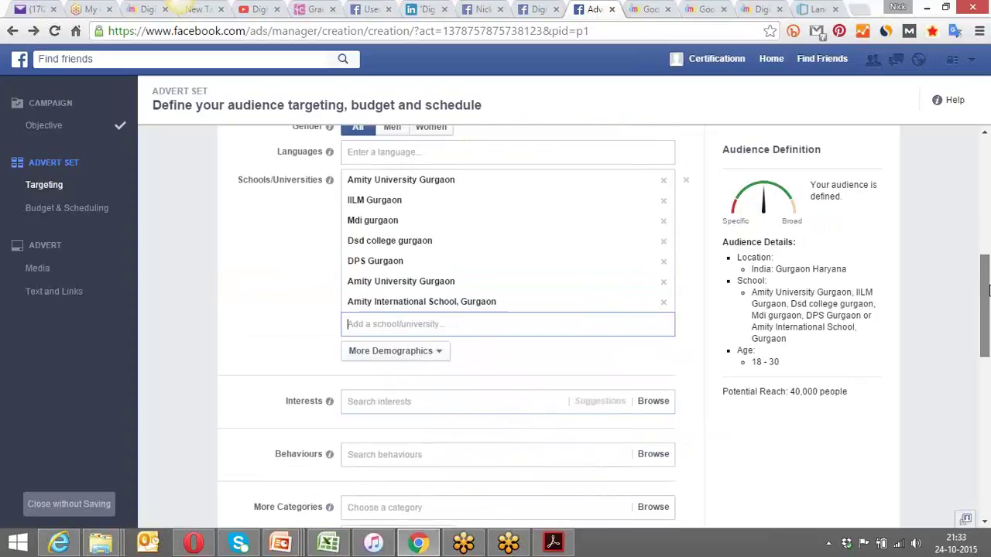
text(g)
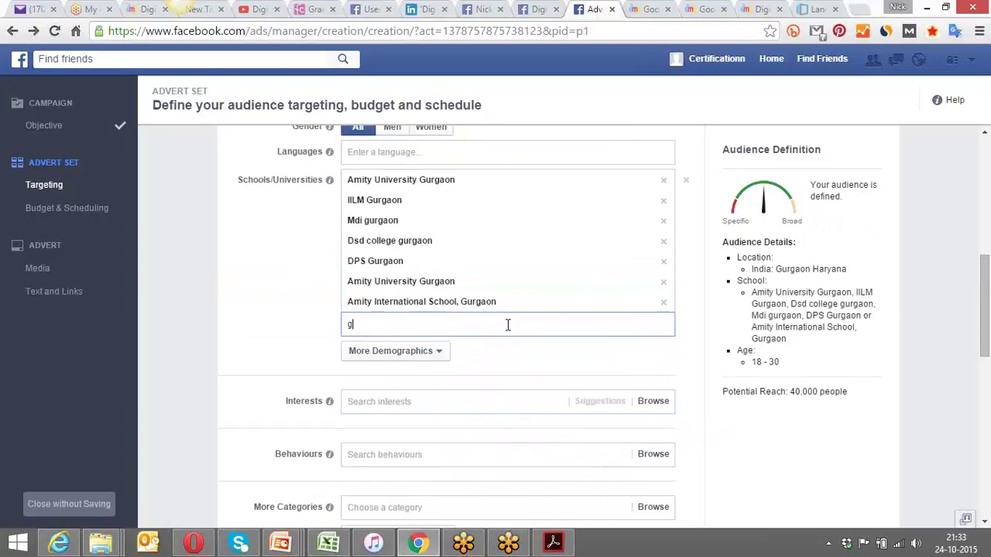
text(urga)
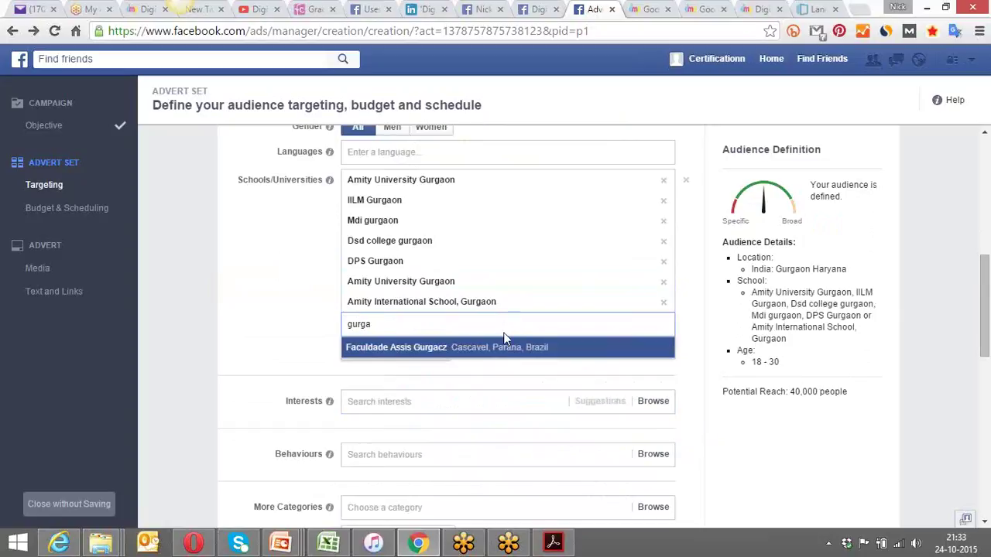
key(BackSpace)
key(BackSpace)
key(BackSpace)
key(BackSpace)
key(BackSpace)
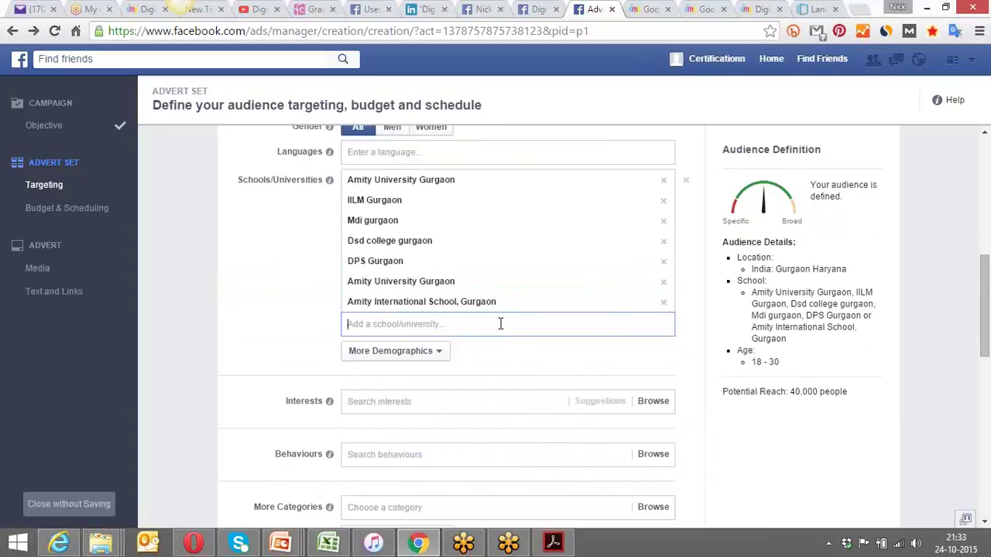
Add Ansal University Gurgaon as a school and erase the leftover 'gurg' search.
text(gurg)
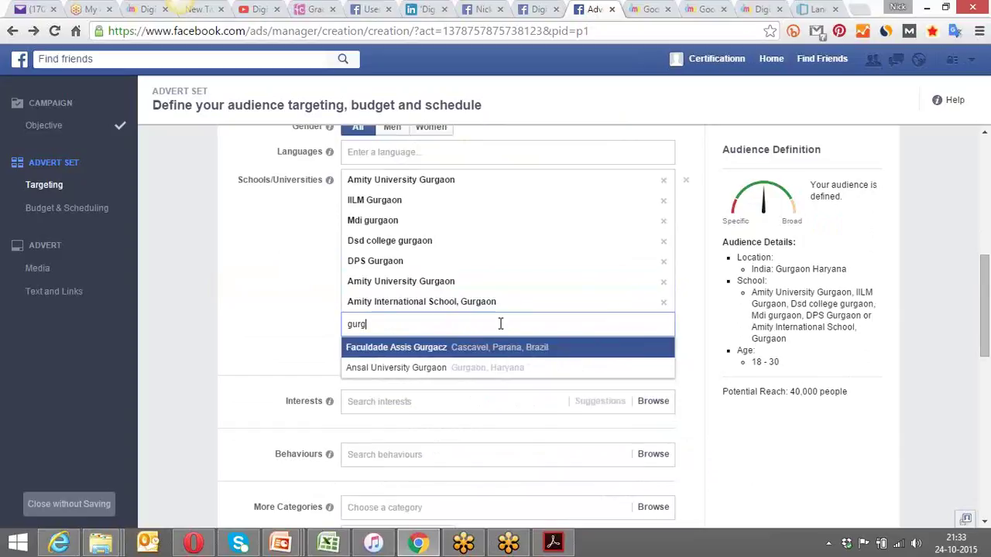
click(498, 371)
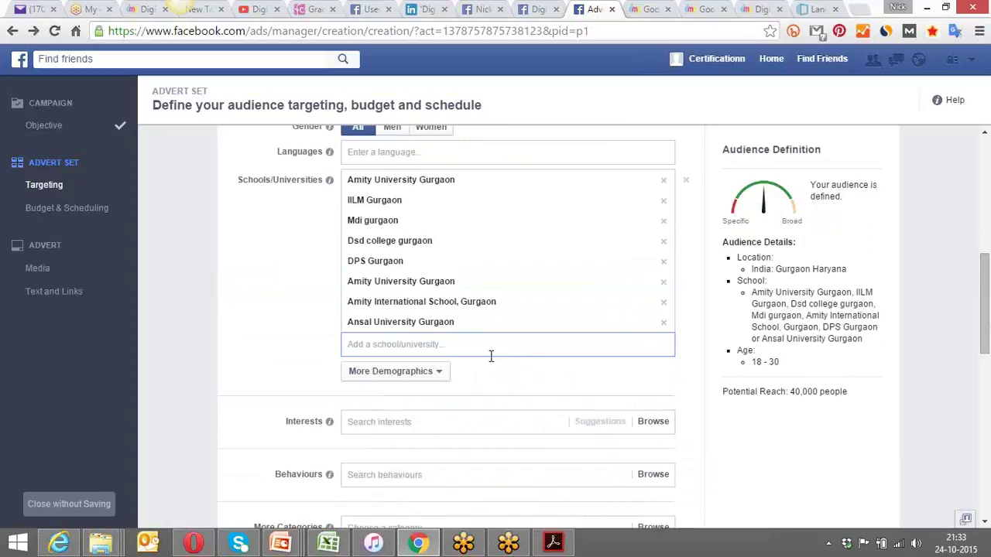
text(gurga)
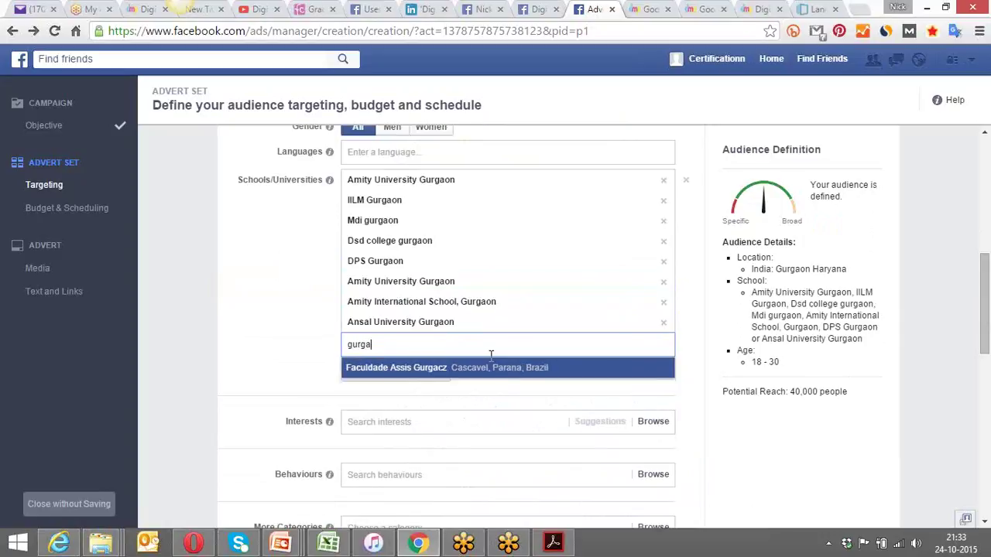
key(BackSpace)
key(BackSpace)
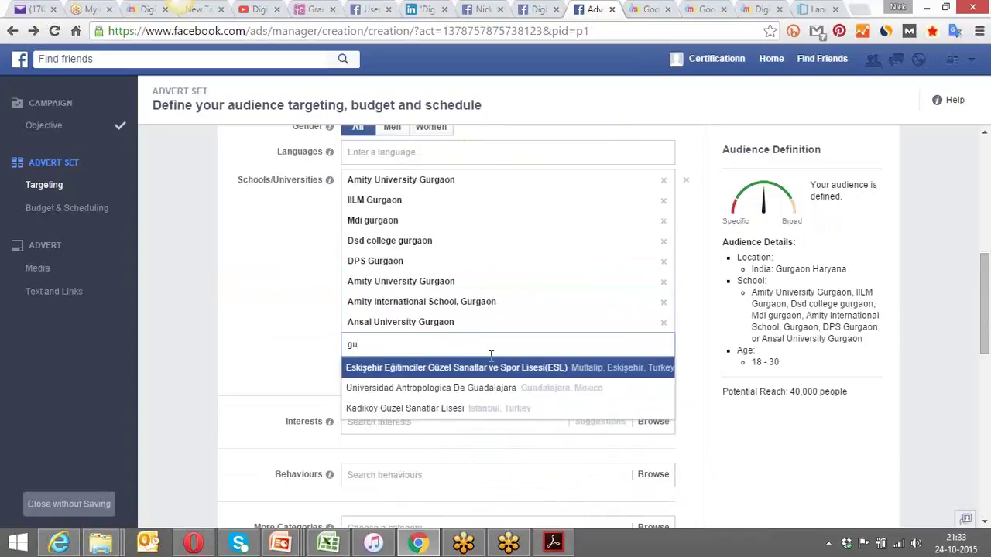
key(BackSpace)
key(BackSpace)
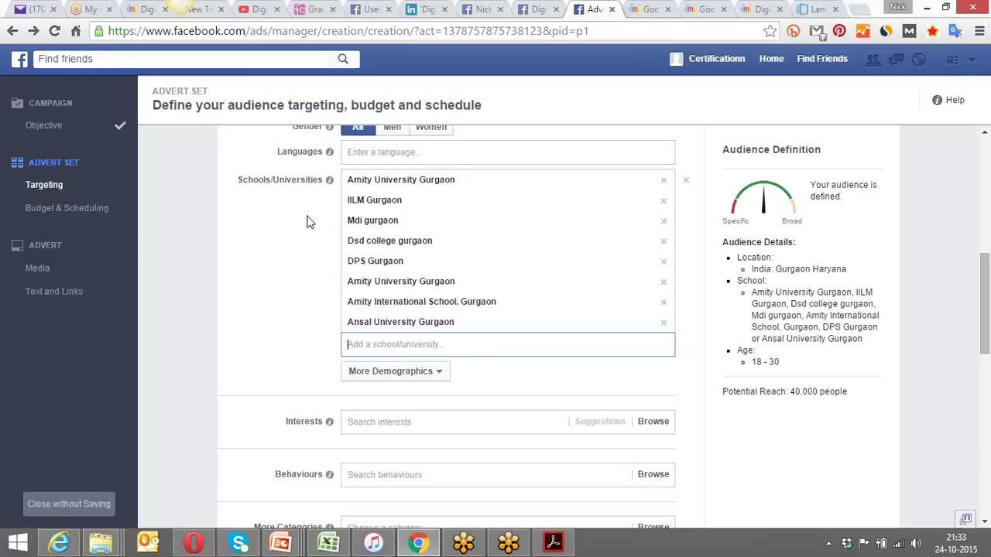
Close the school list, review the location, age and school targeting, and begin an Interests search for 'web'.
click(308, 227)
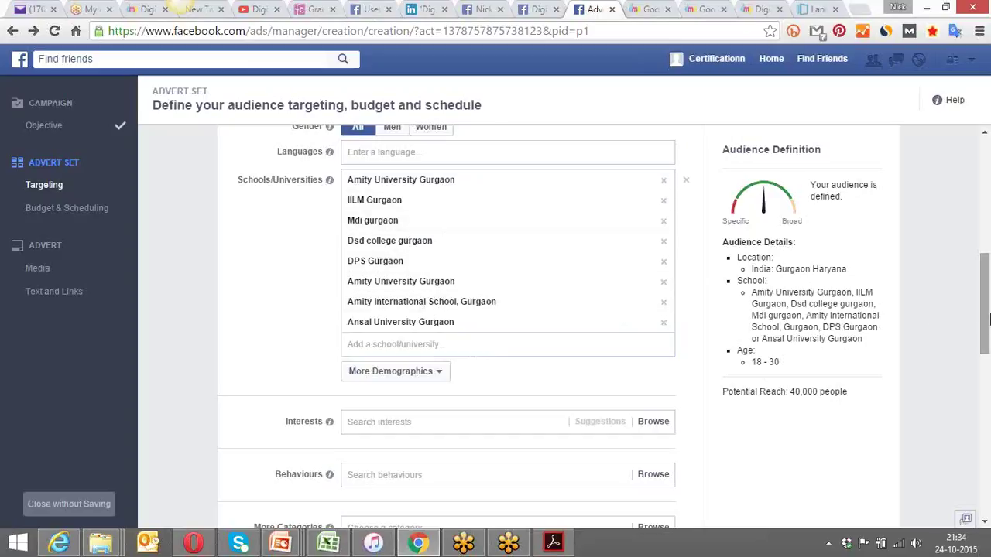
drag(988, 322, 977, 232)
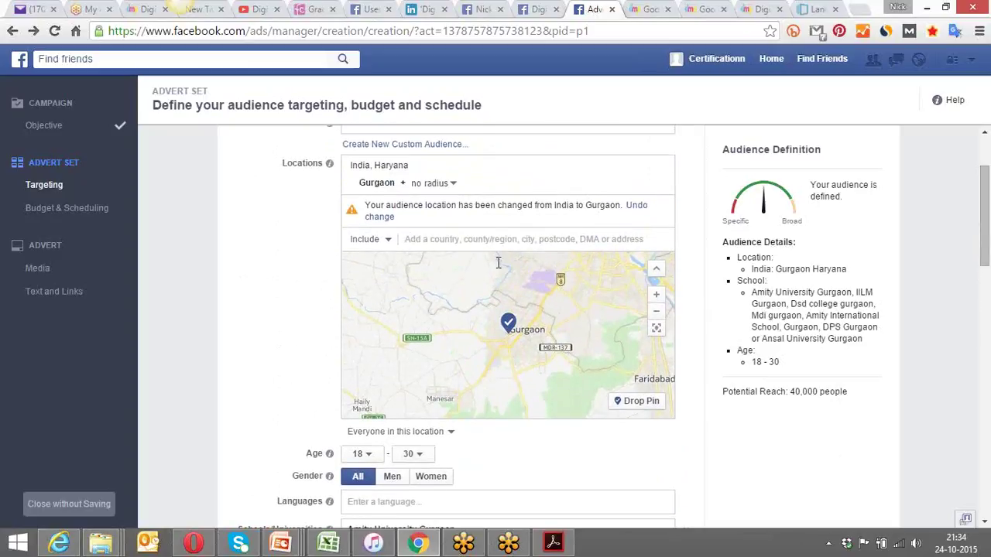
drag(986, 192, 987, 273)
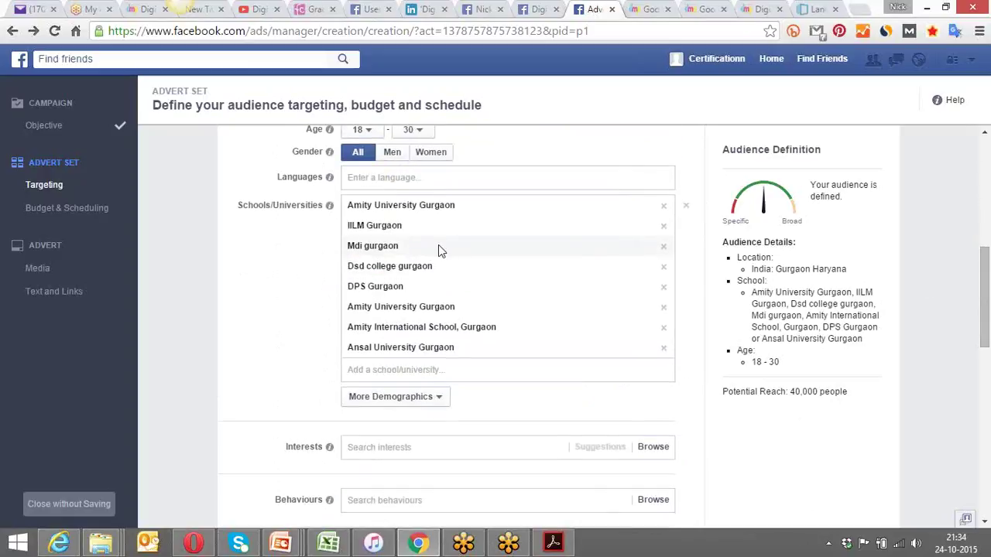
drag(985, 287, 985, 231)
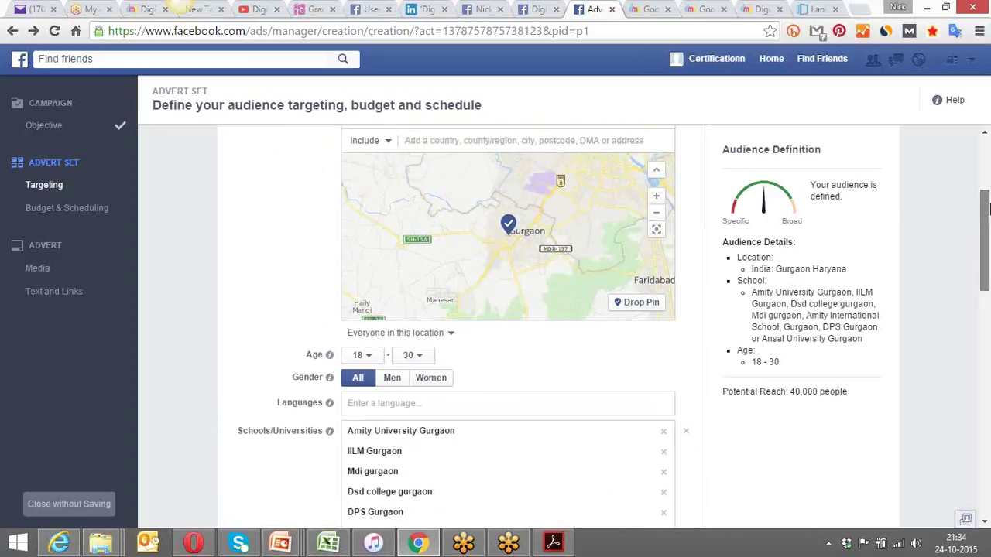
drag(988, 211, 986, 255)
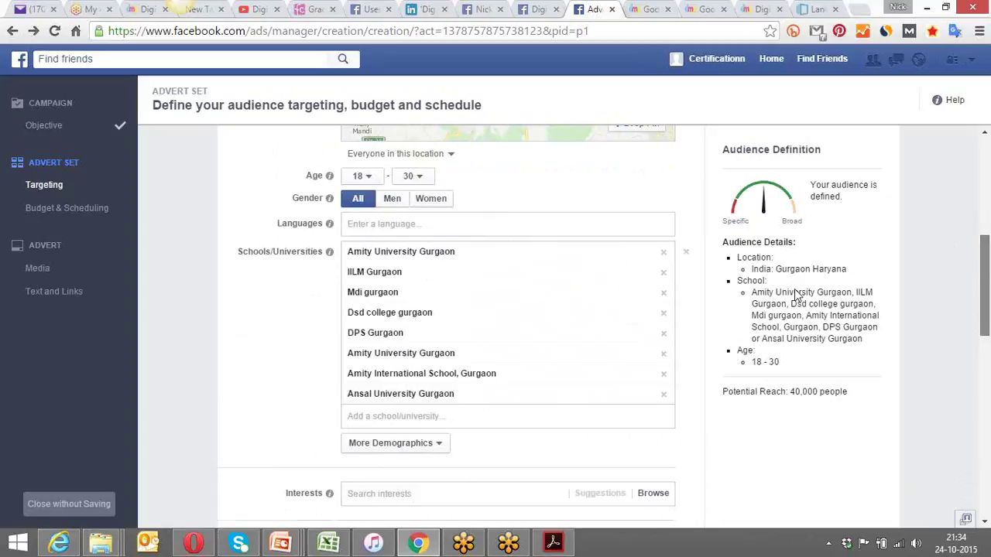
drag(987, 271, 987, 338)
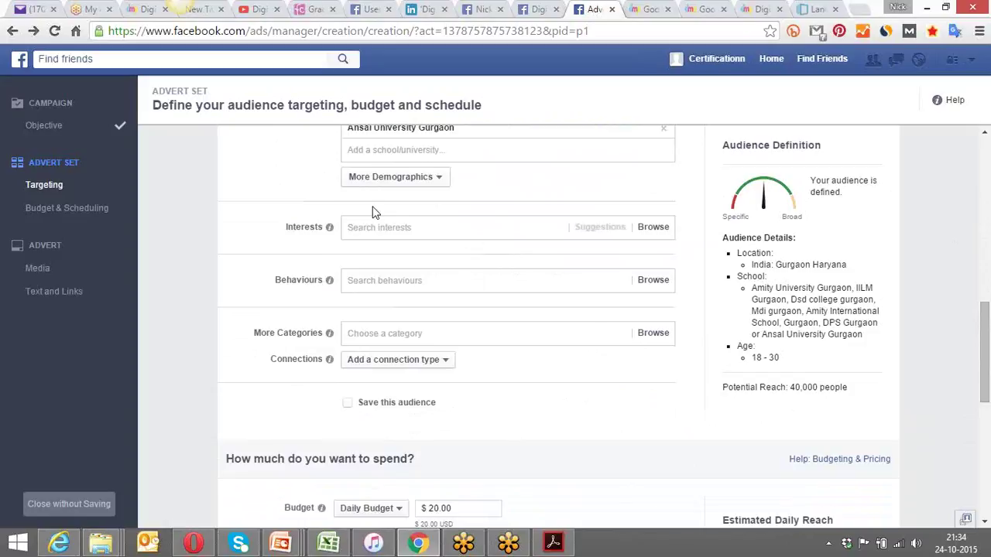
click(388, 229)
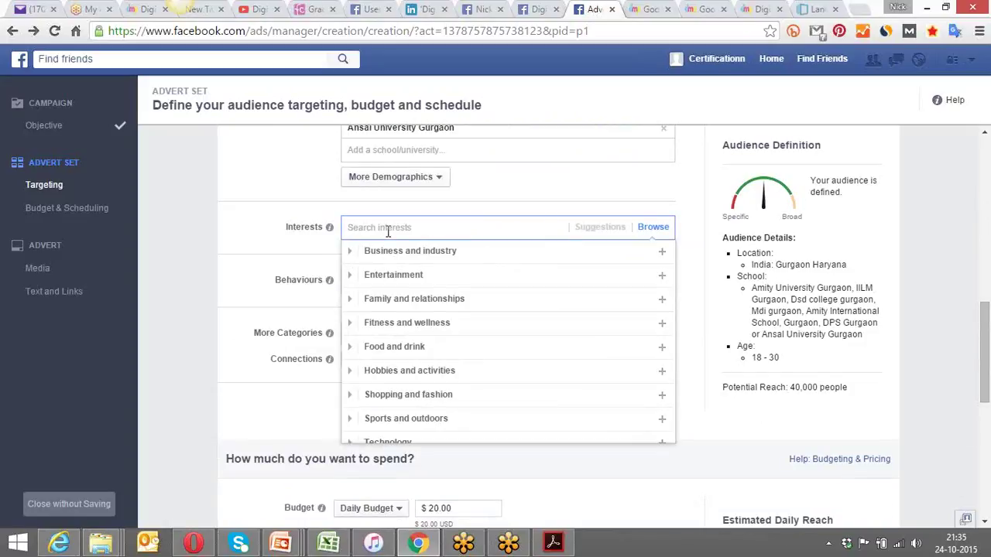
text(web mar)
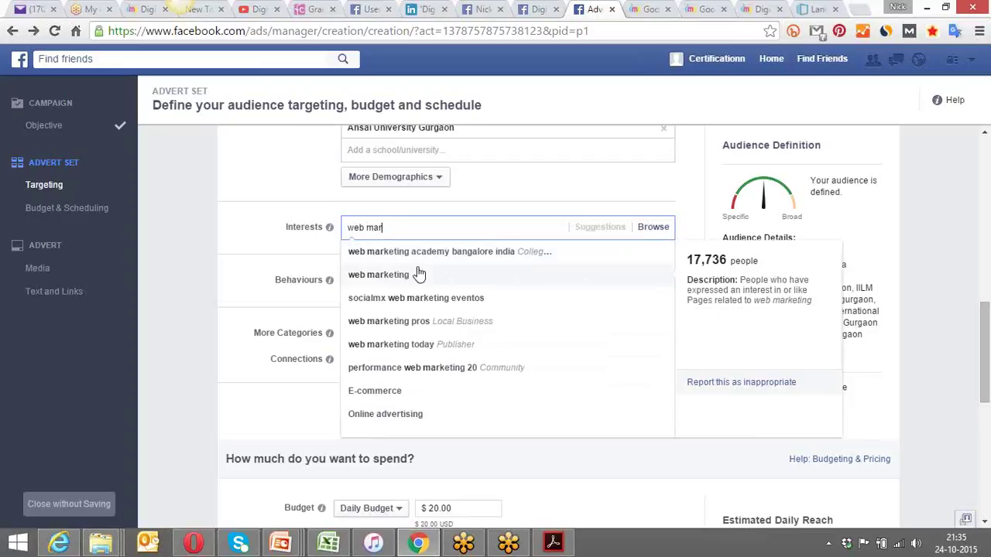
Add web marketing and Search engine optimization interests, narrowing reach to 1,100 people.
click(426, 275)
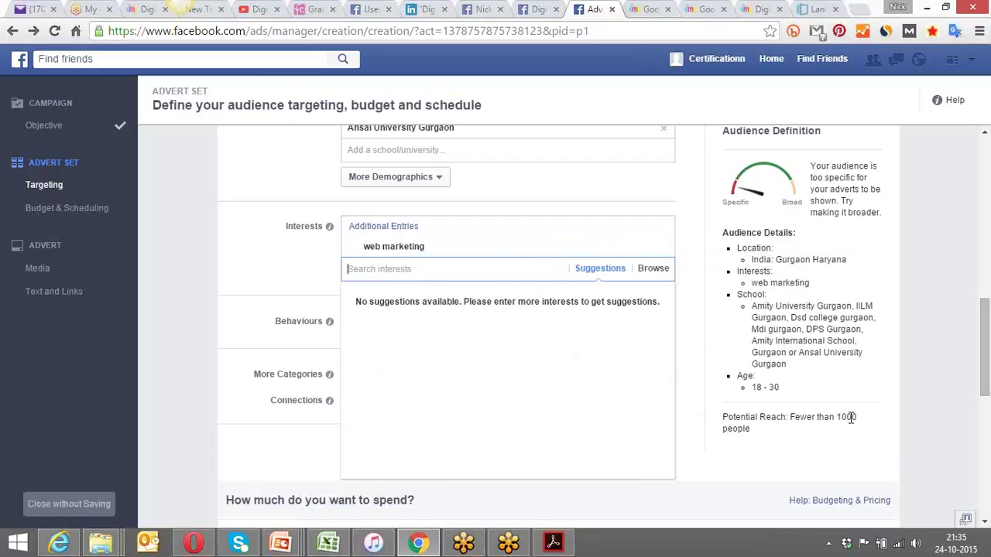
drag(525, 302, 458, 258)
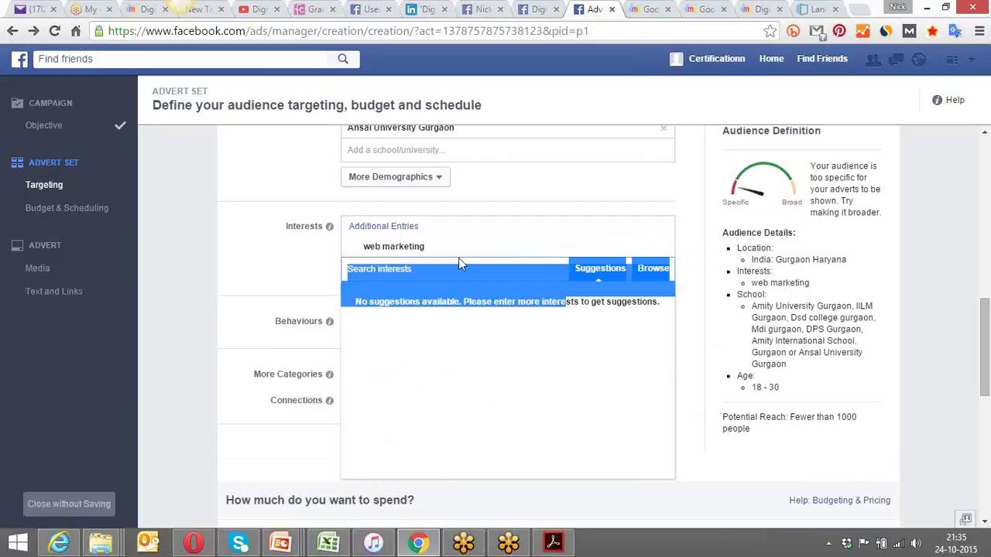
click(463, 267)
text(seo)
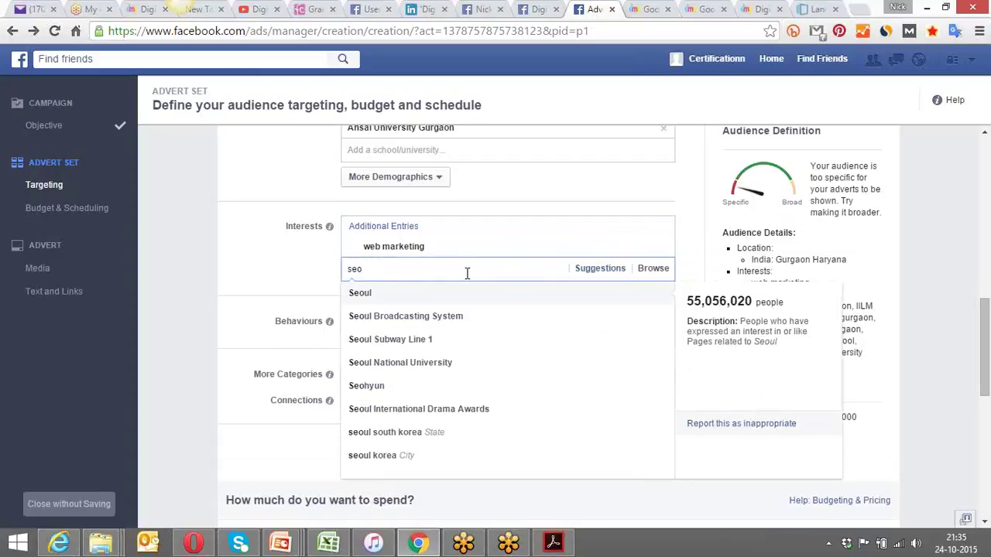
key(BackSpace)
key(BackSpace)
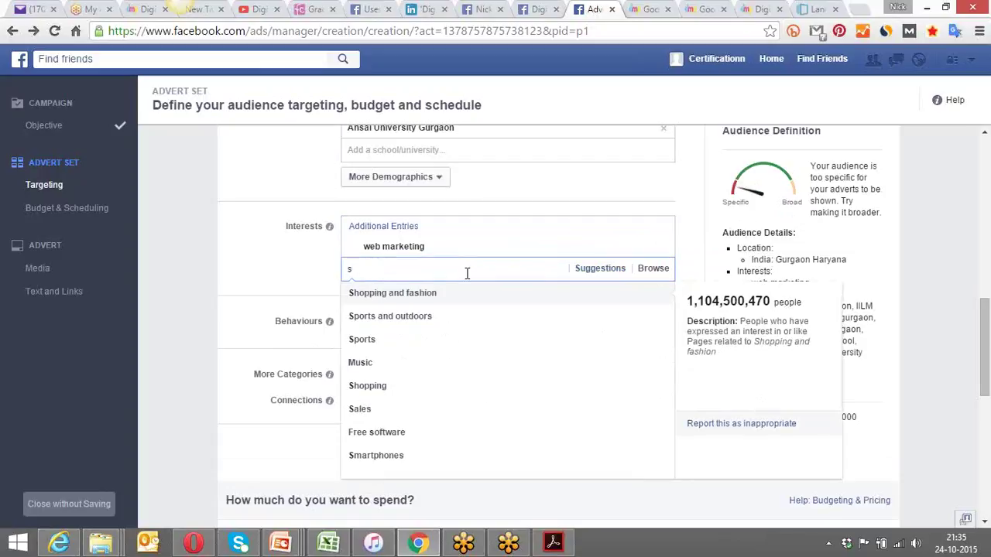
text(earch)
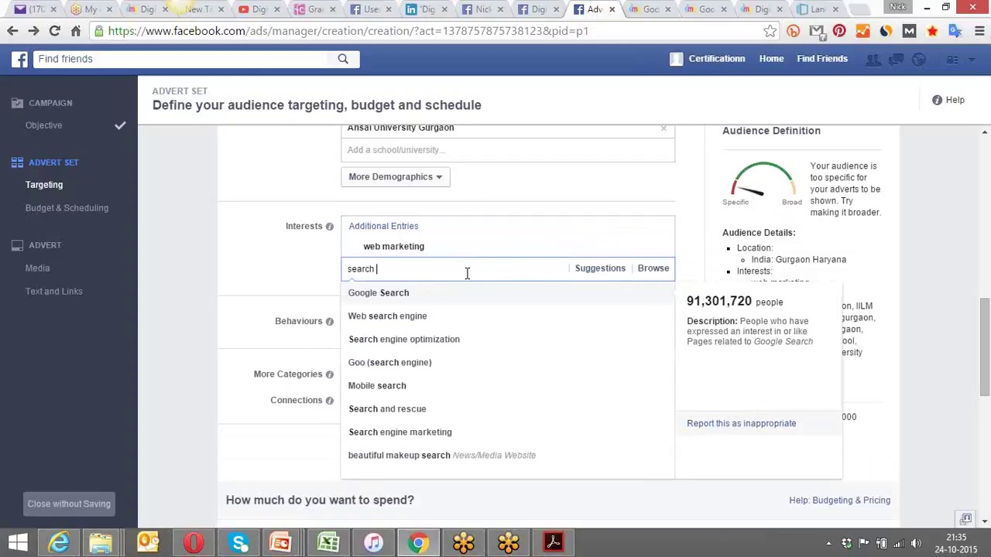
click(470, 338)
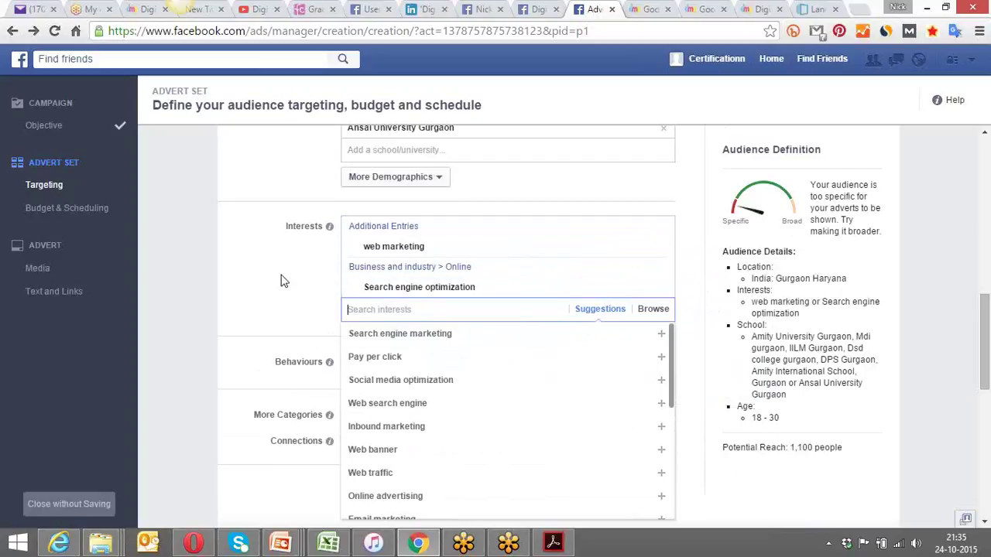
click(305, 287)
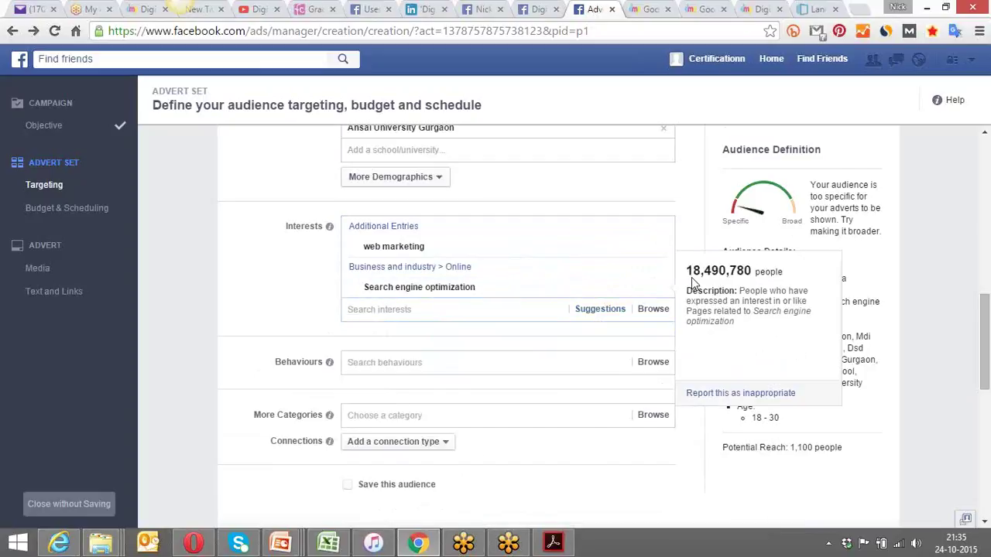
mouse_move(457, 293)
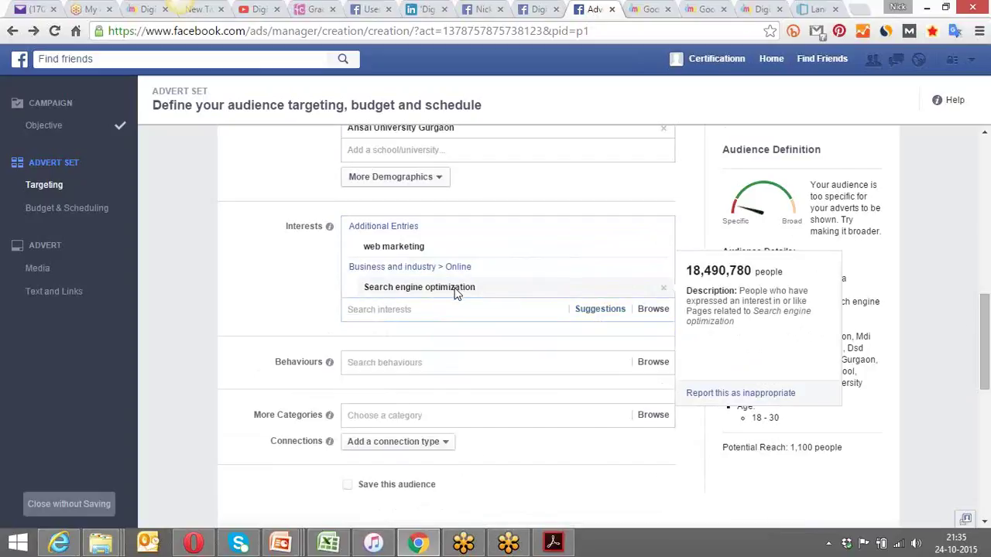
drag(986, 311, 985, 319)
Add Inbound marketing, Digital marketing, Web search engine and Pay per click interests.
click(508, 280)
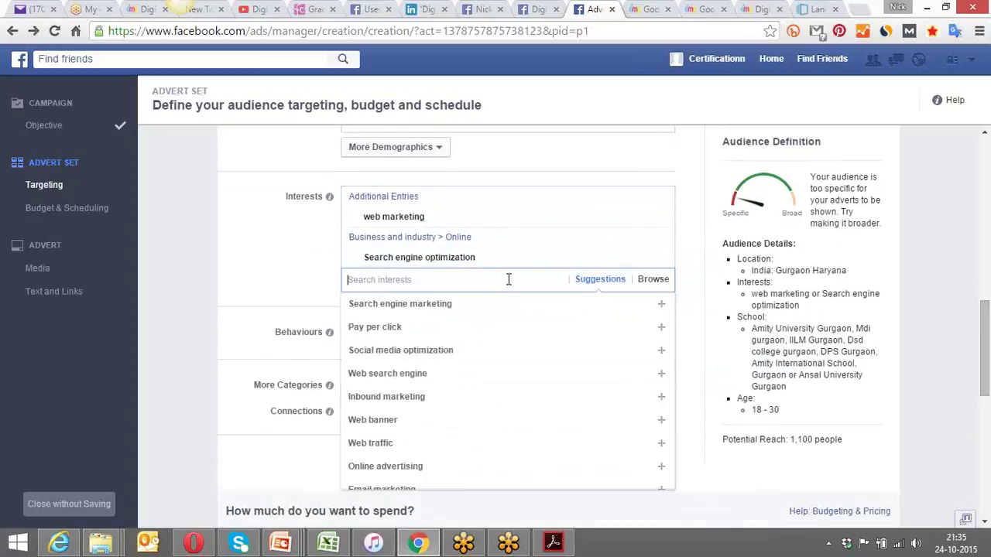
mouse_move(504, 400)
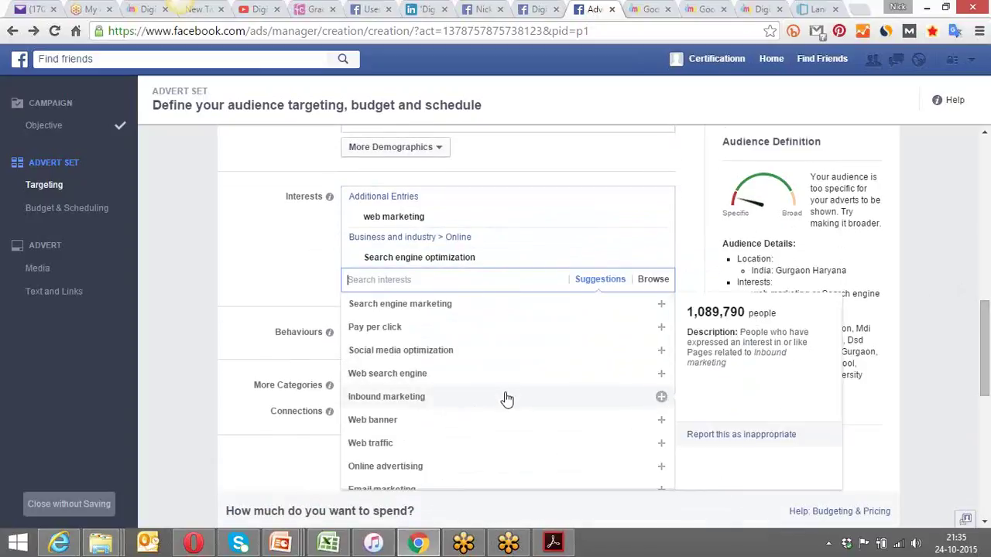
click(661, 397)
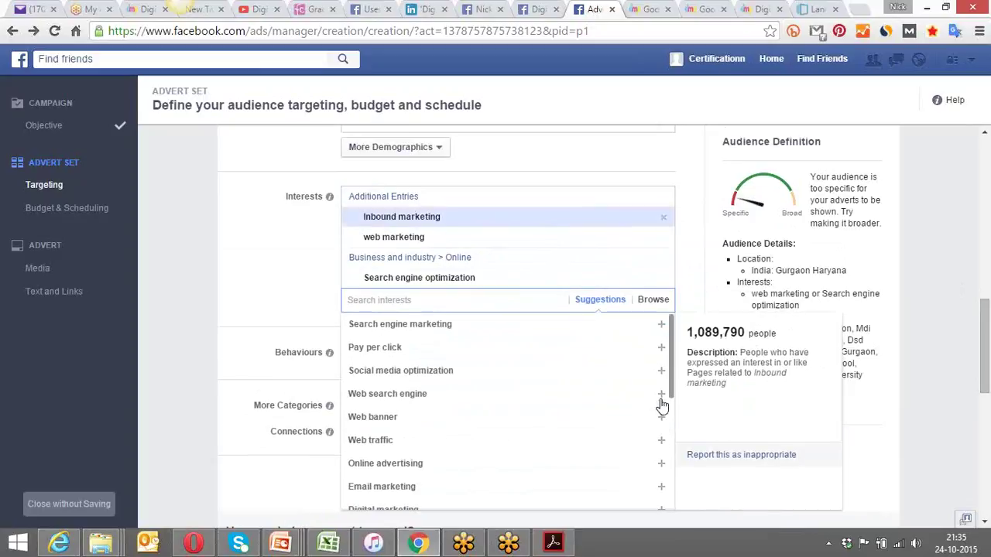
click(660, 464)
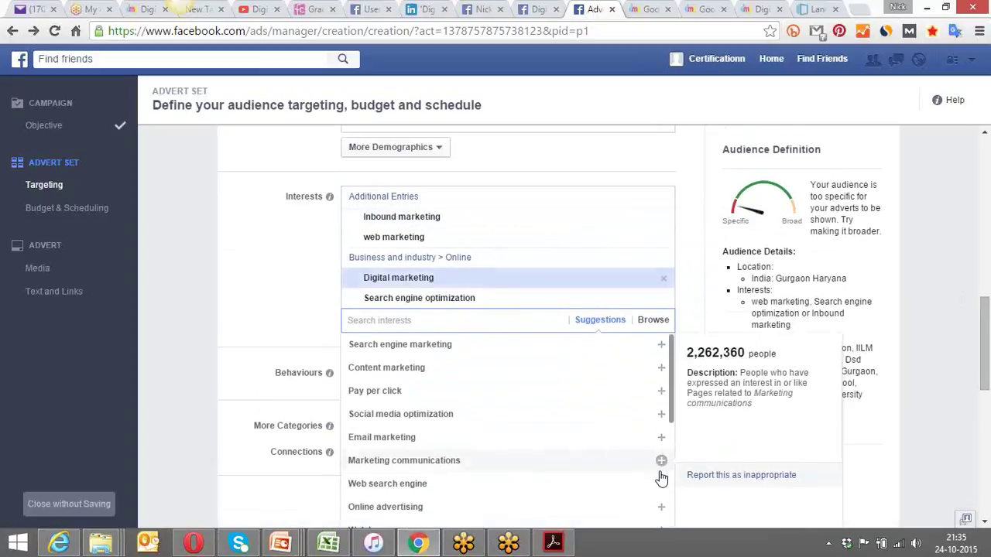
click(662, 507)
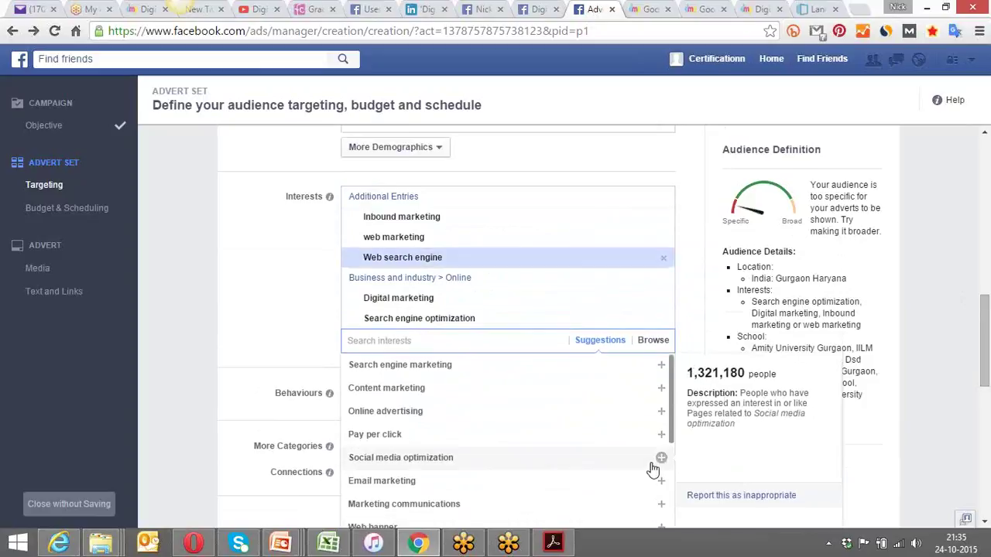
click(661, 438)
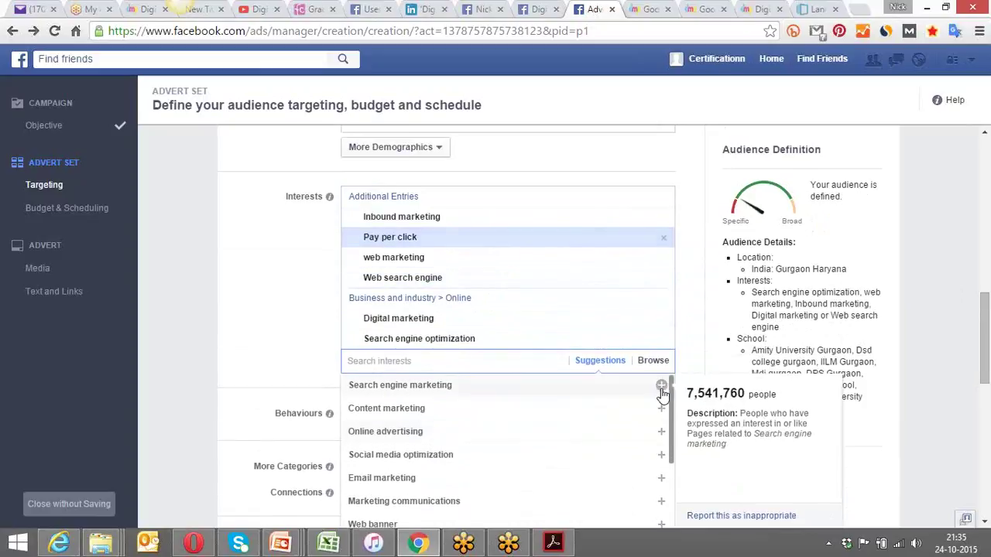
Add Search engine marketing, Social media optimization and Online advertising interests.
click(661, 387)
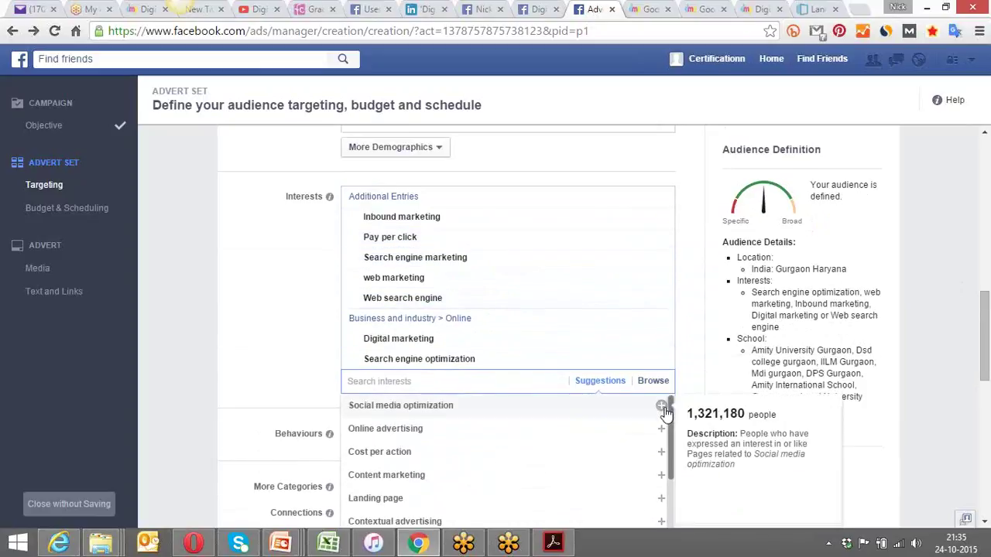
click(662, 406)
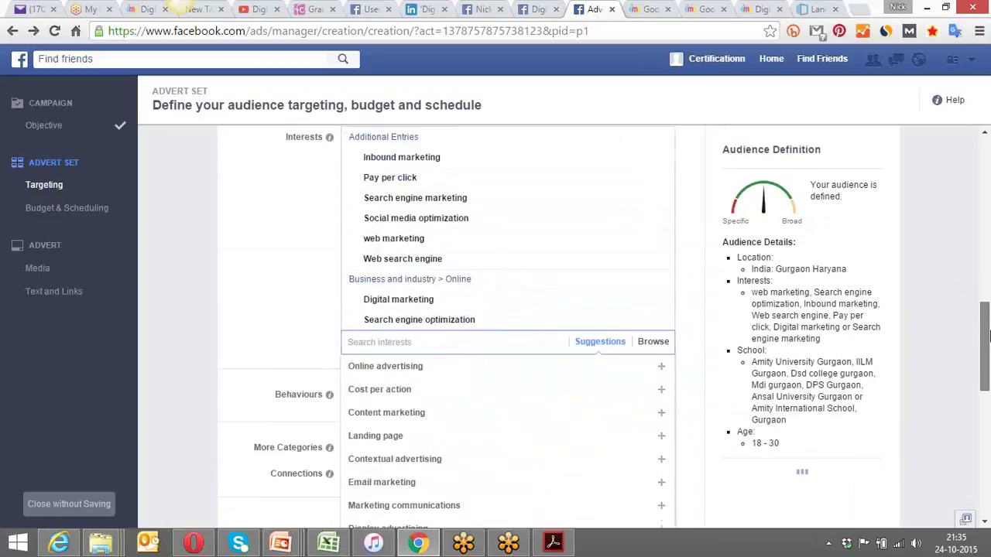
drag(986, 322, 986, 362)
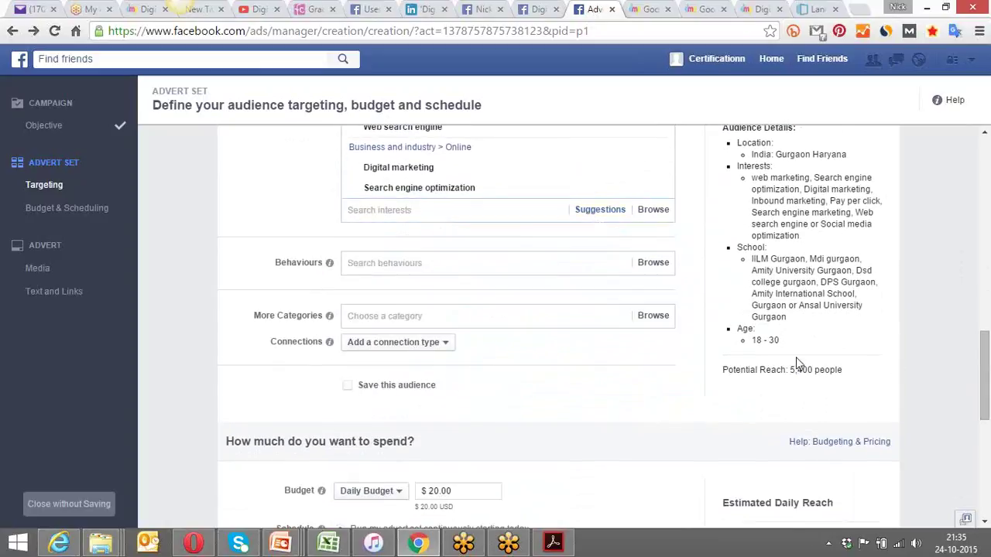
click(454, 211)
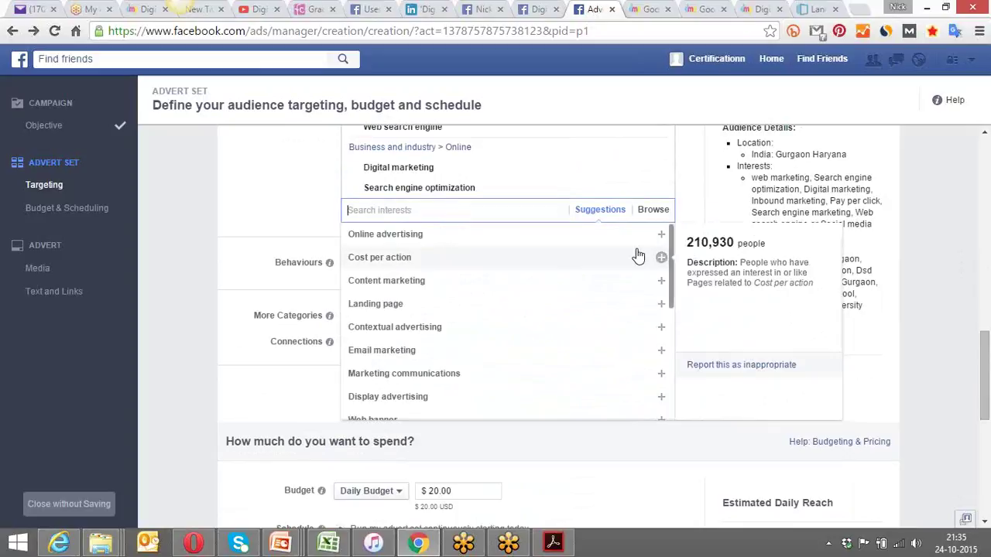
click(660, 235)
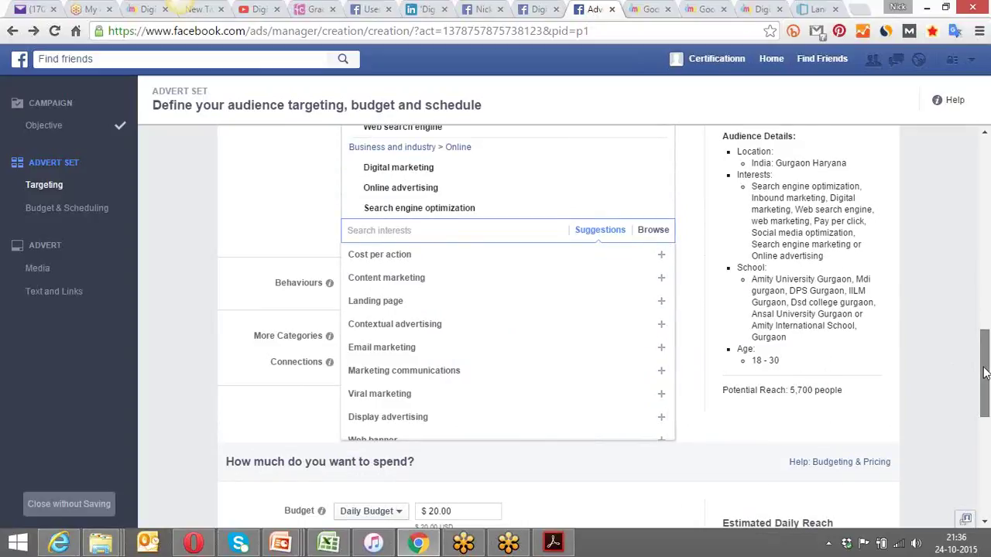
drag(982, 374, 978, 318)
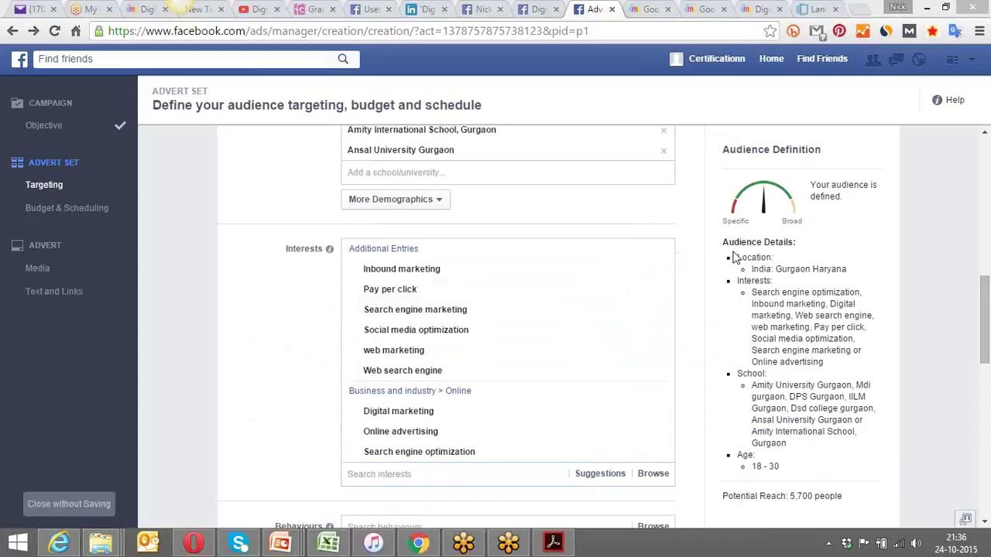
drag(986, 309, 986, 302)
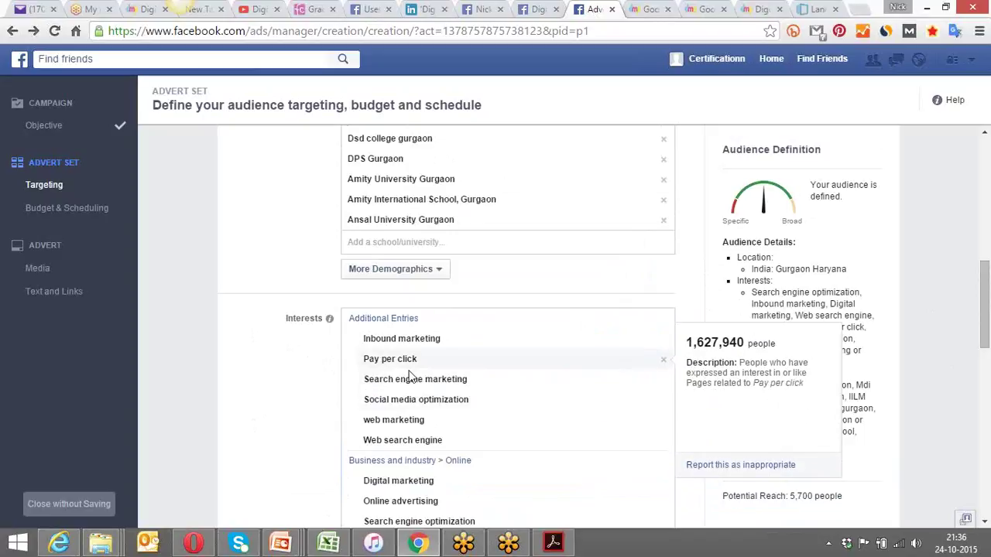
drag(985, 288, 986, 257)
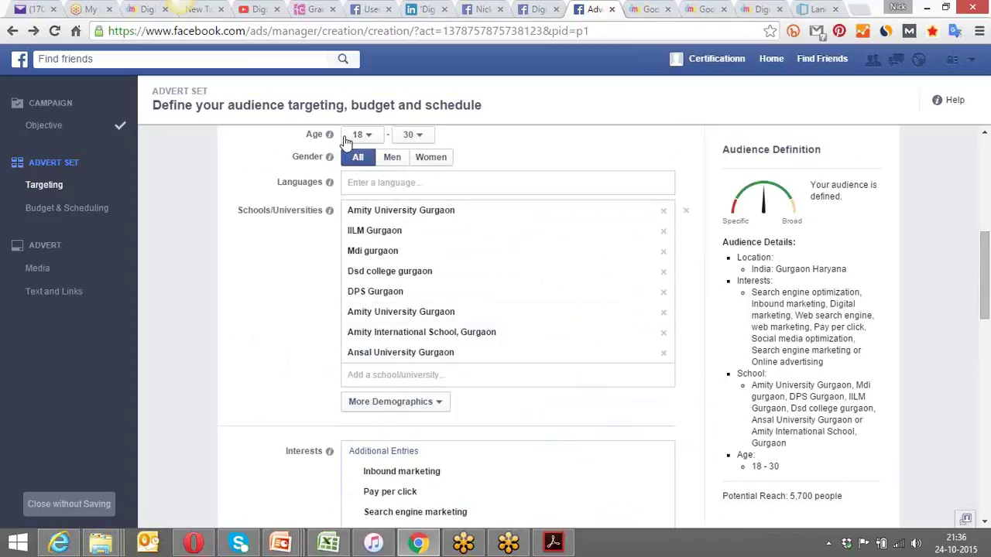
drag(985, 258, 985, 340)
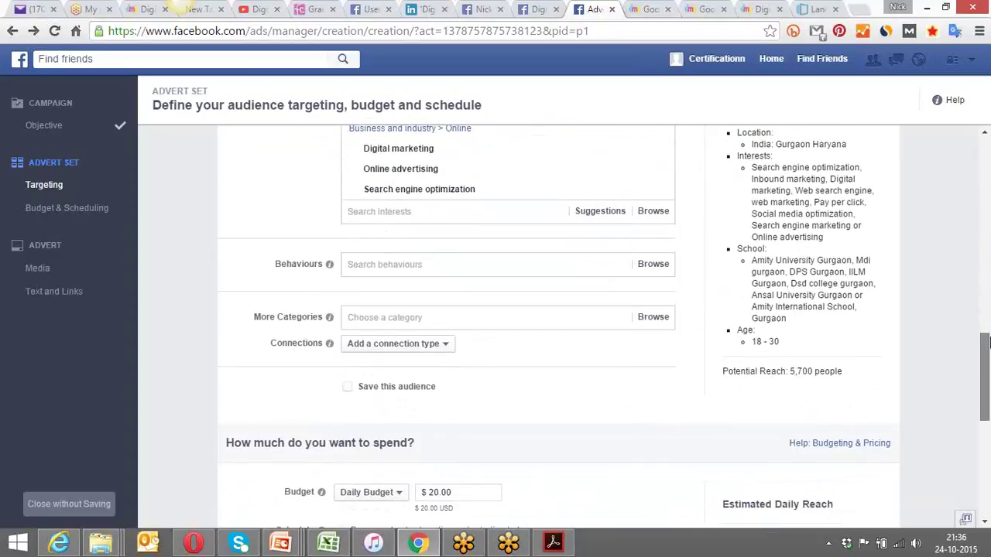
Add Cost per action, Display advertising, Landing page, Content marketing, Contextual advertising and Web analytics interests.
click(418, 213)
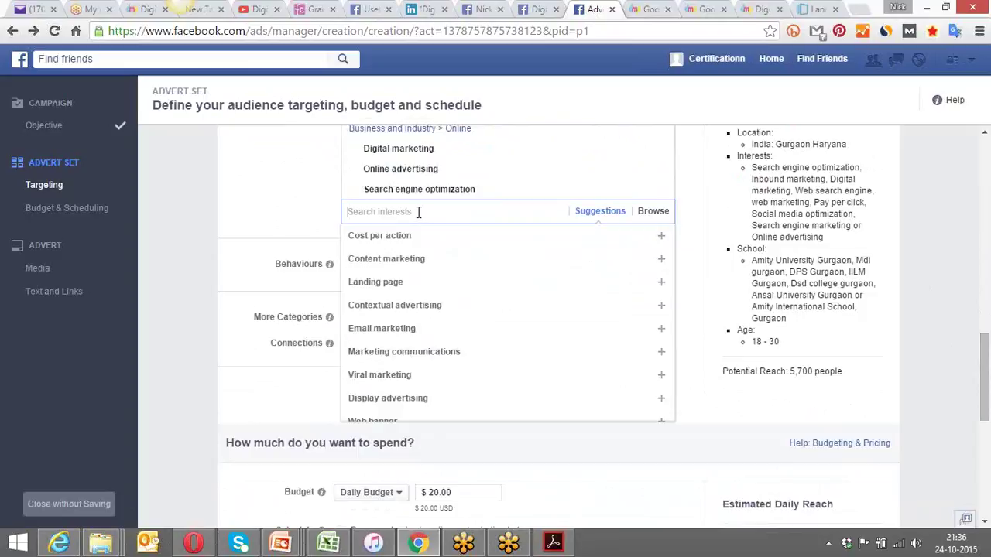
click(661, 237)
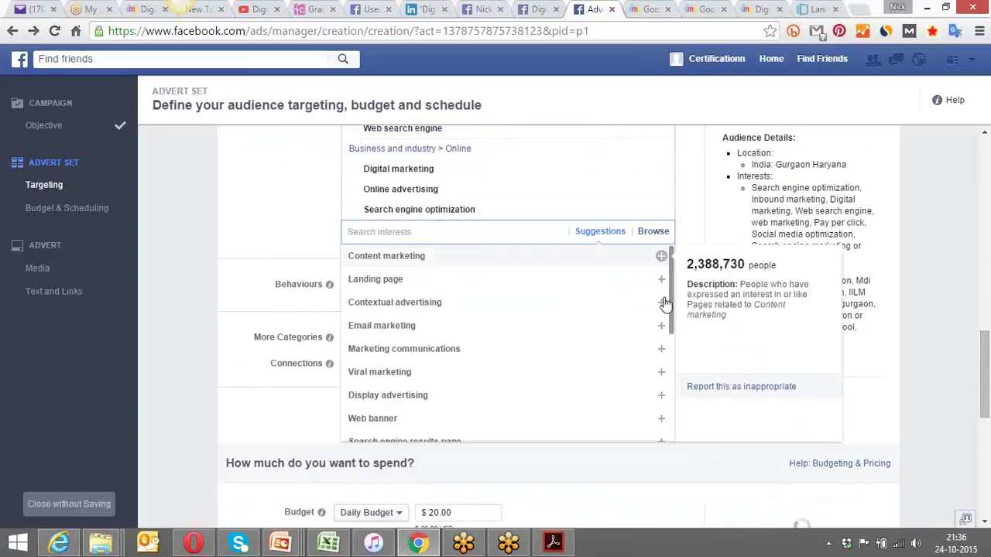
click(661, 326)
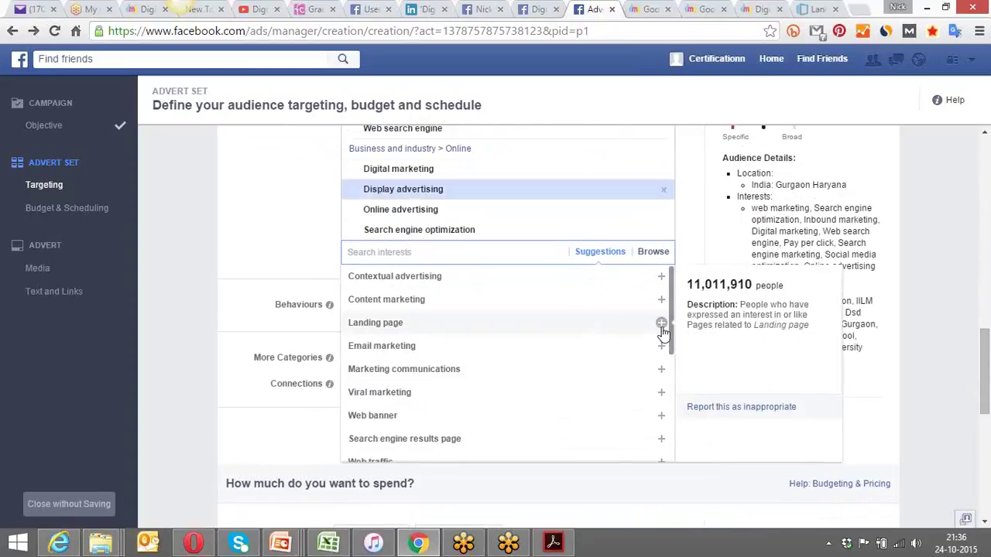
click(662, 322)
click(662, 324)
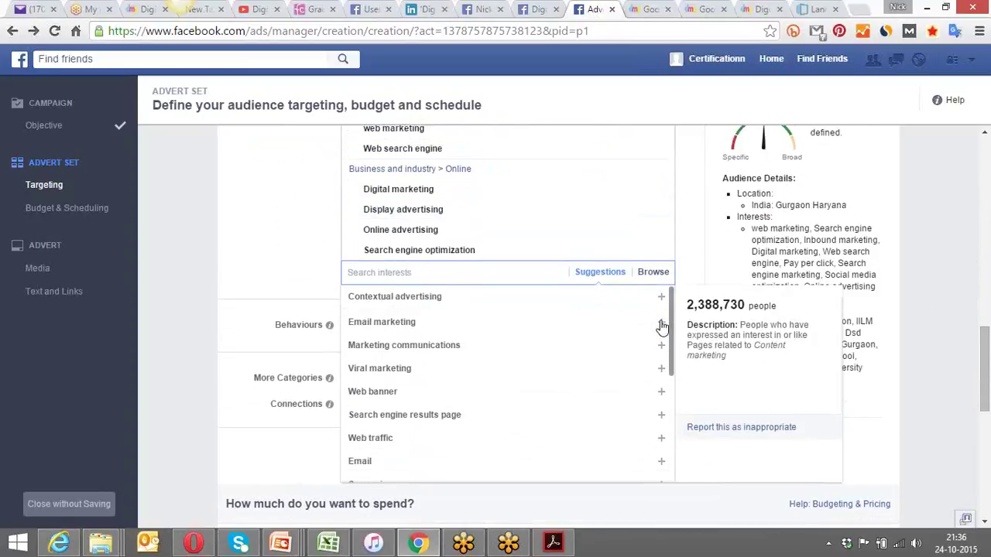
click(662, 320)
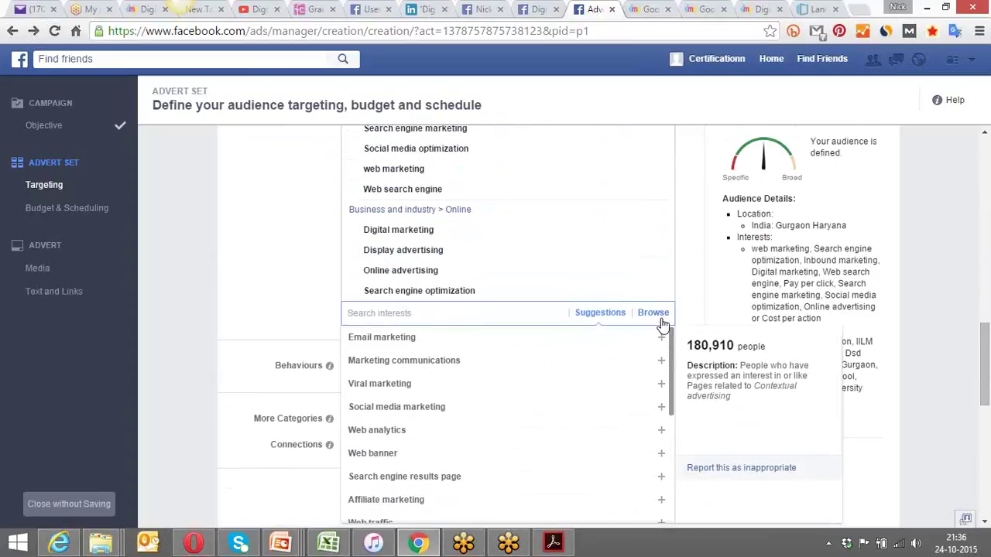
click(662, 431)
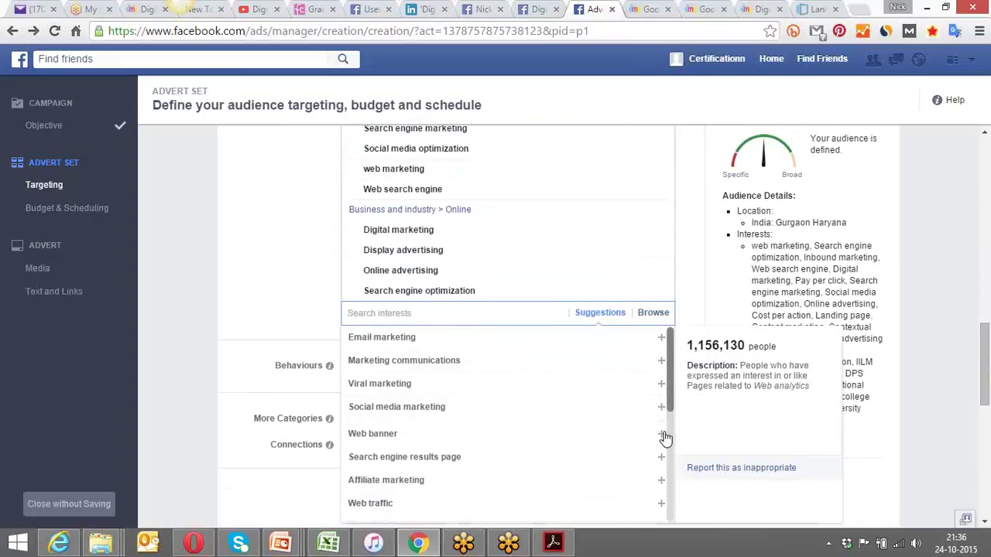
Add Viral marketing, Email marketing, Web traffic and Social media marketing interests.
click(662, 430)
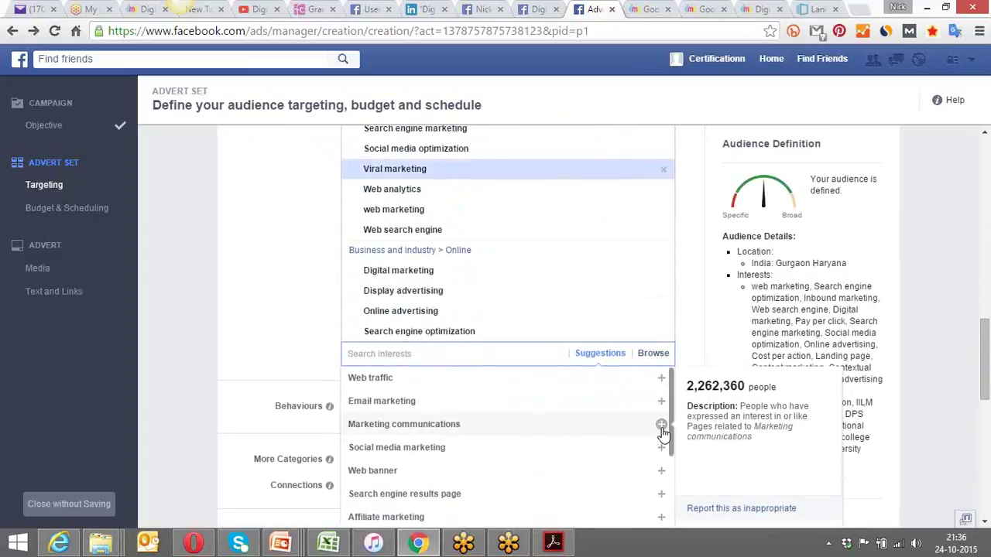
click(662, 401)
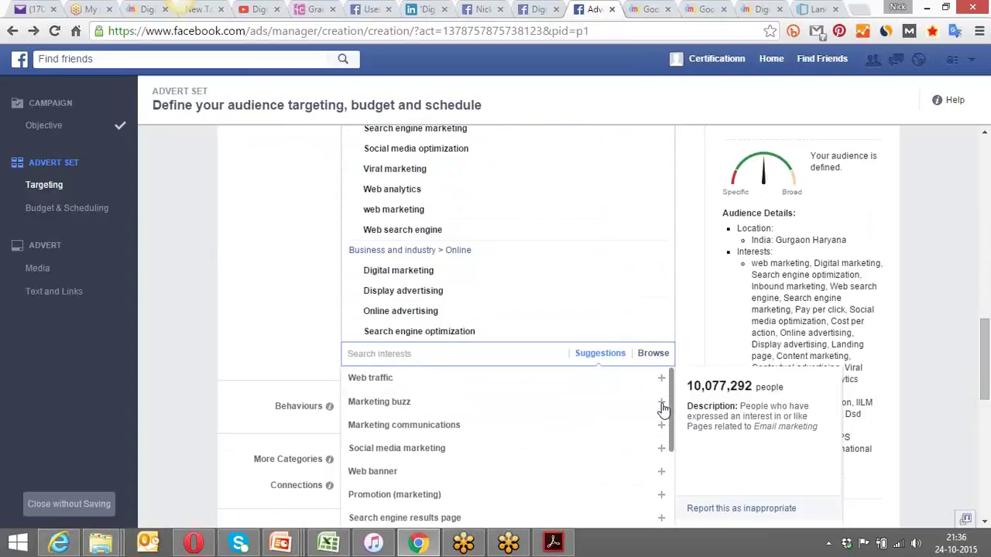
click(662, 403)
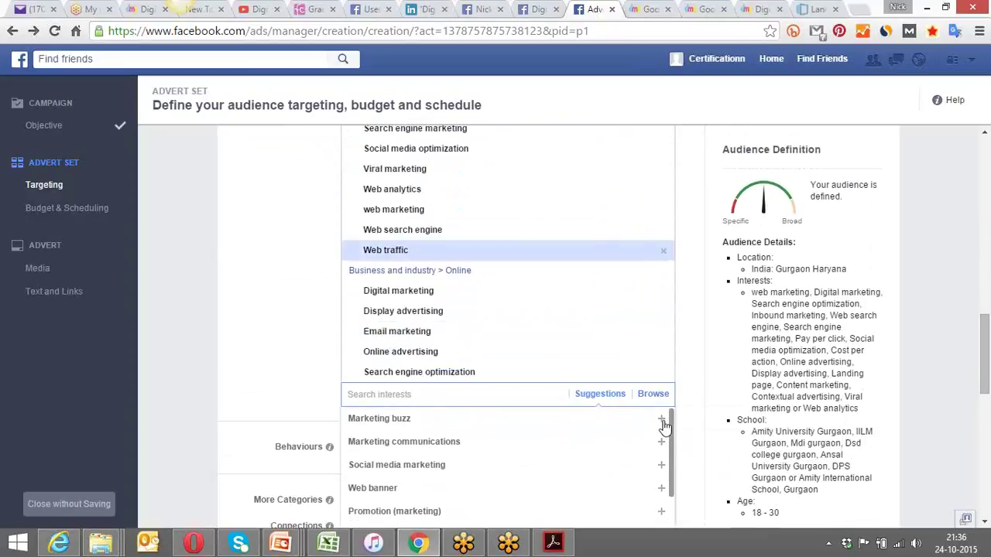
click(662, 464)
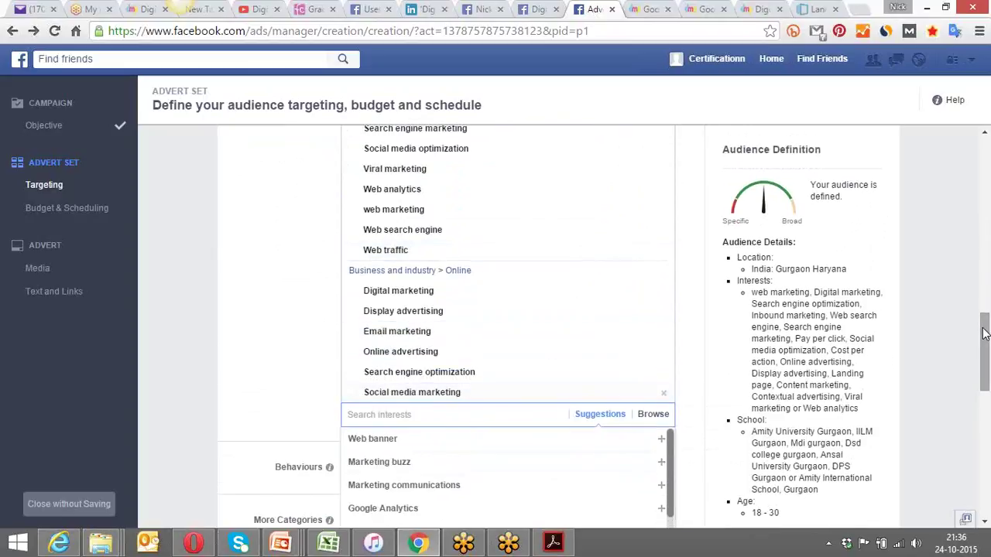
drag(987, 338, 987, 385)
click(812, 328)
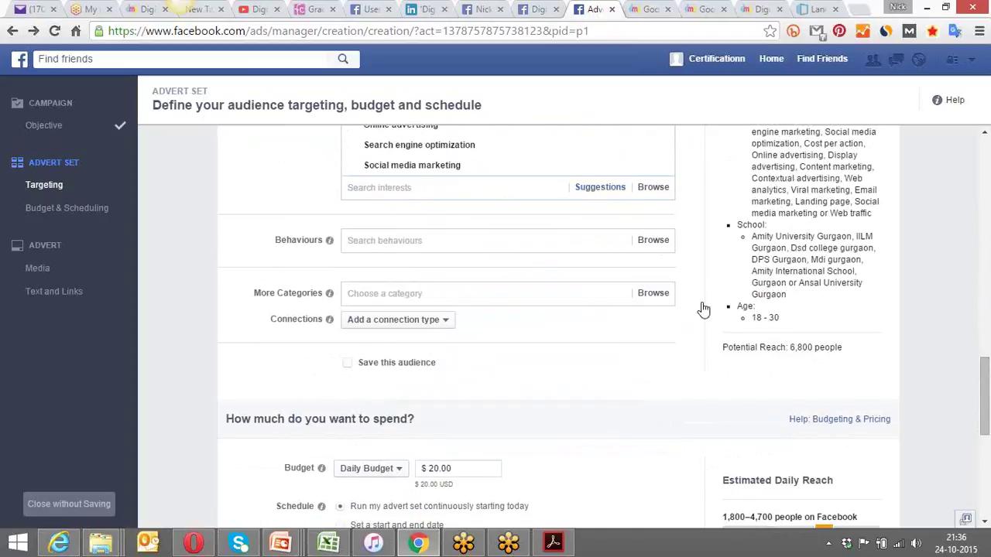
Add Google Analytics, Search engine results page, AdSense, Keyword research, Backlink and Link building interests.
click(416, 187)
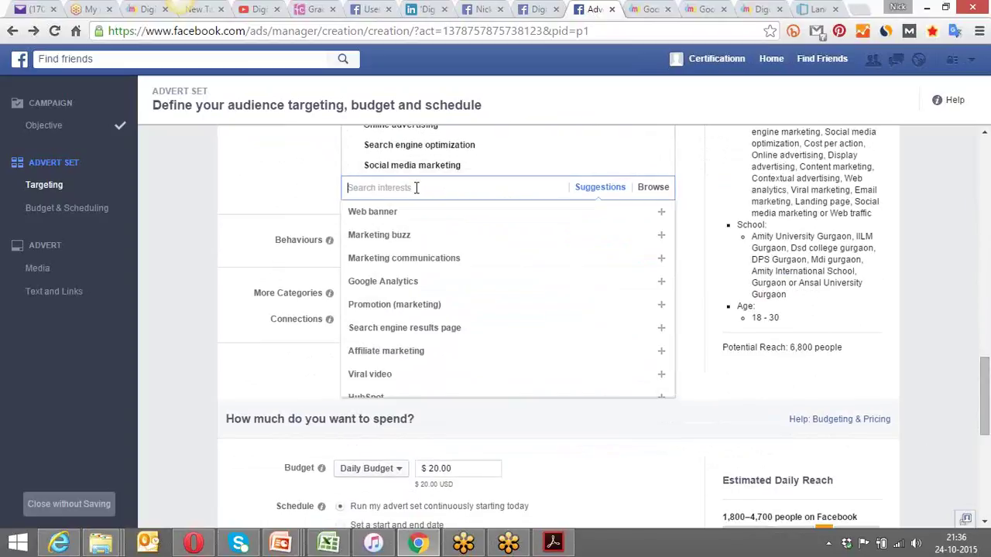
click(662, 283)
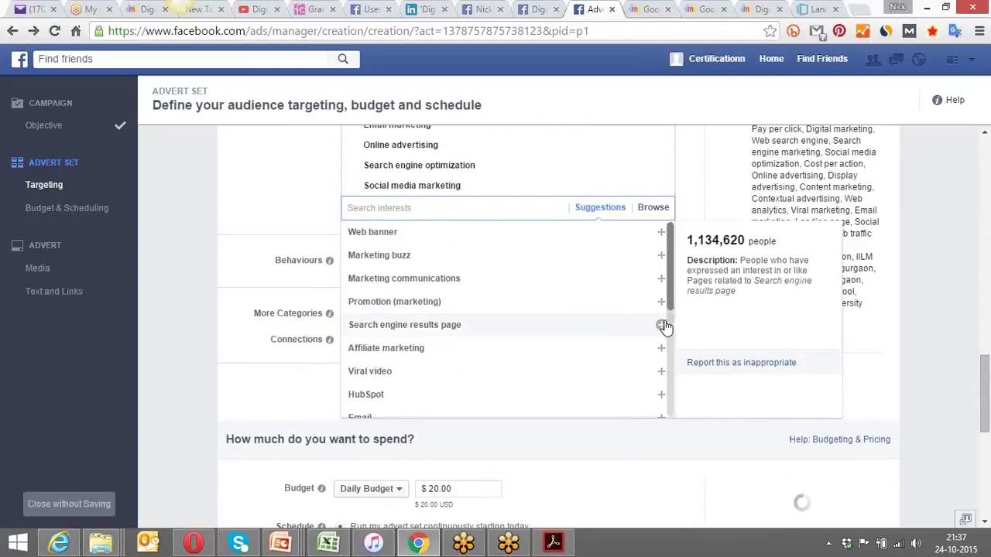
click(662, 326)
click(662, 346)
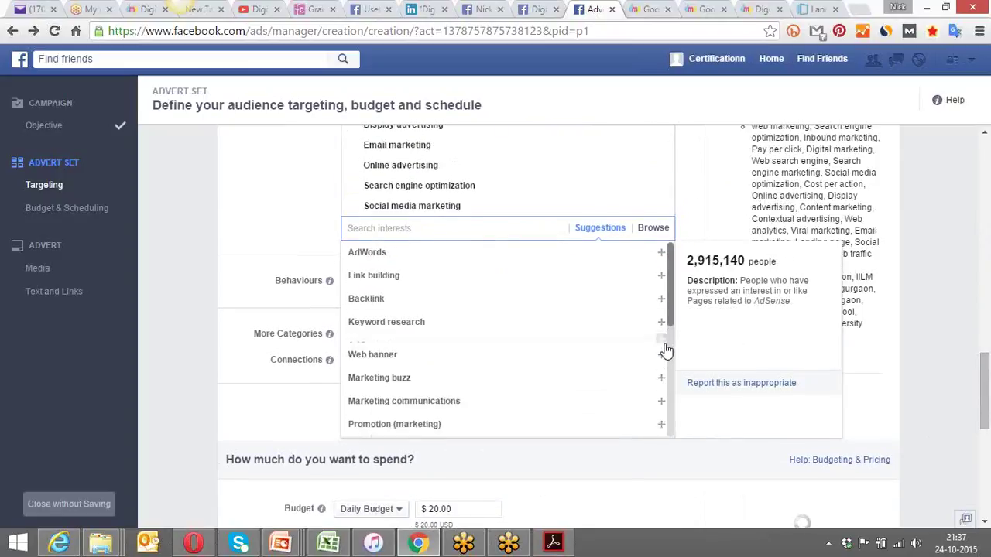
click(662, 343)
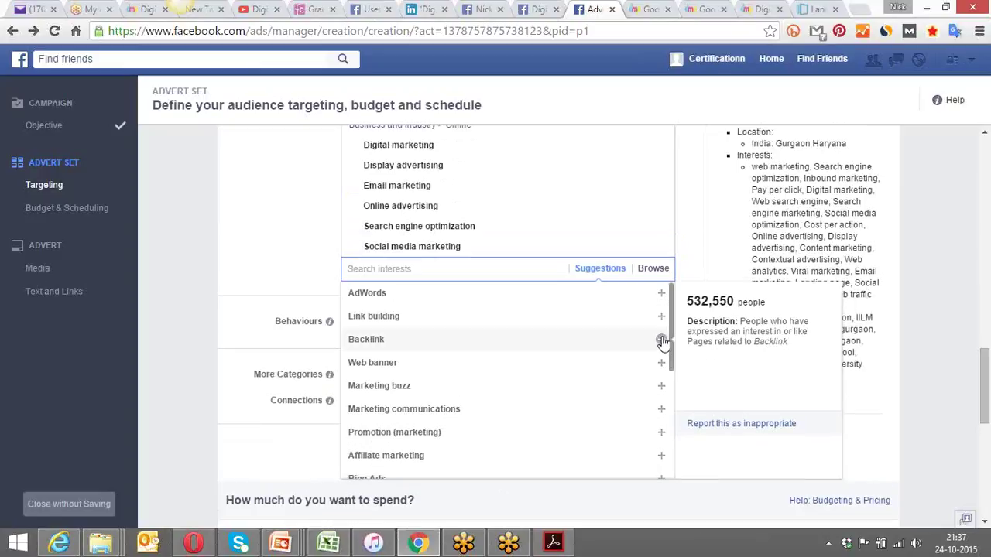
click(662, 340)
click(662, 339)
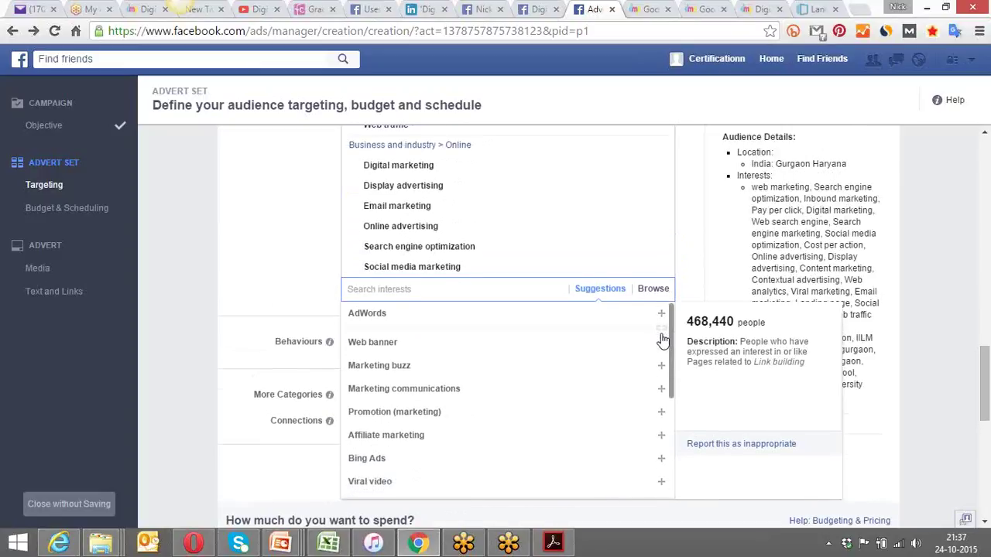
Add AdWords, Affiliate marketing, DoubleClick, Marketing communications, Marketing buzz and Web banner interests.
click(662, 338)
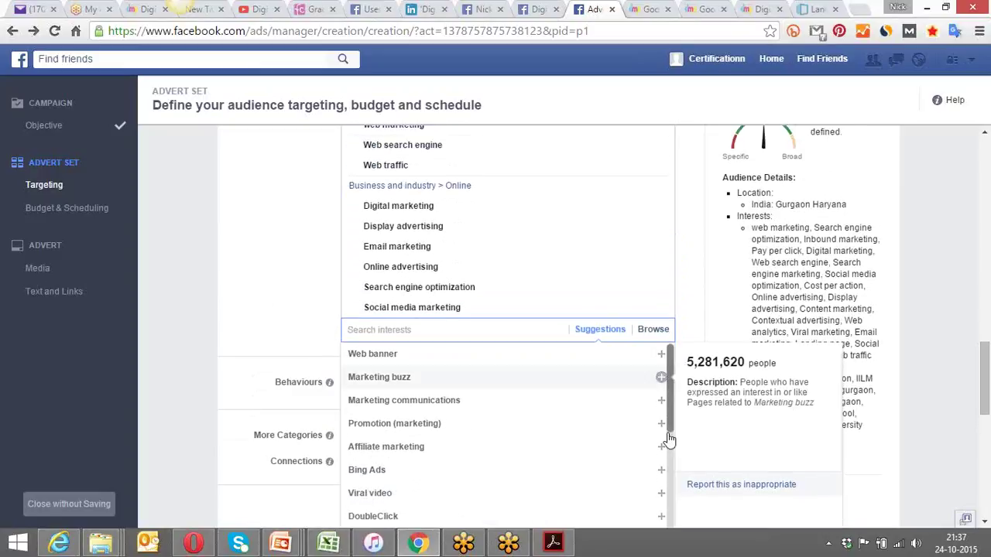
click(663, 473)
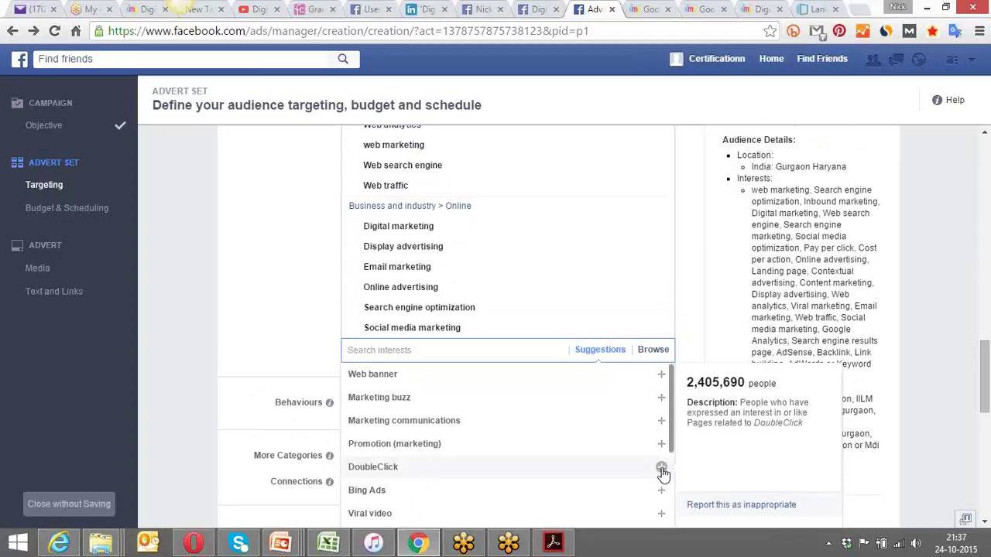
click(662, 469)
click(662, 449)
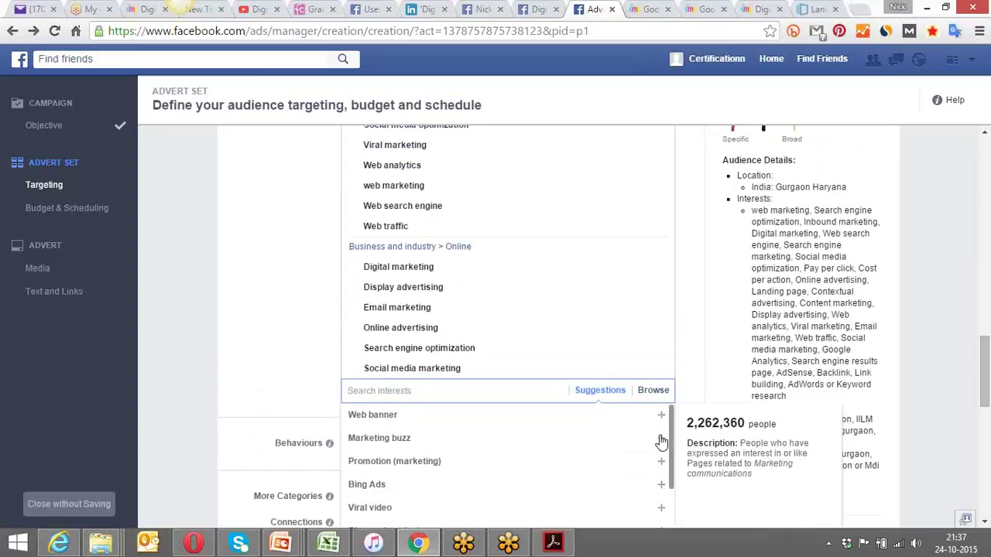
click(662, 437)
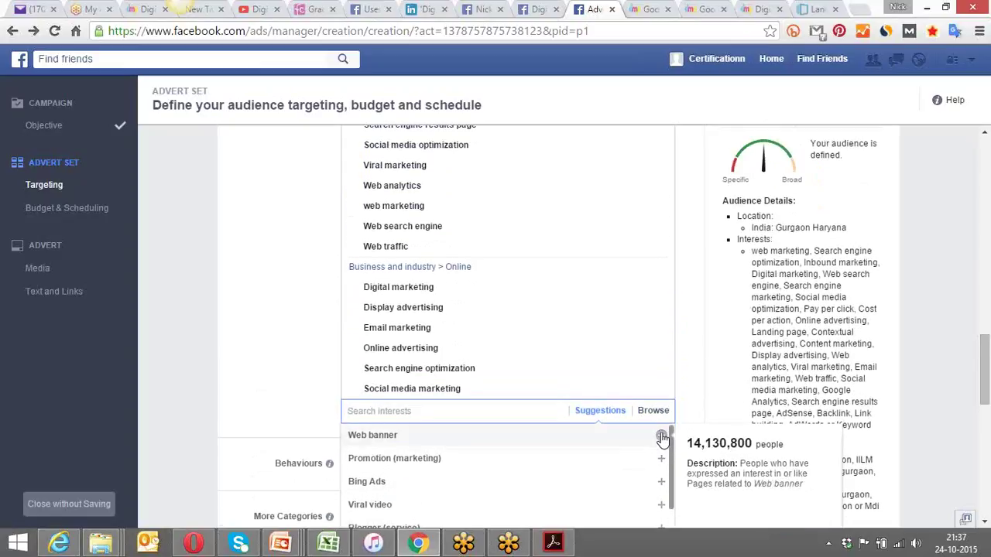
click(662, 436)
drag(988, 344, 986, 387)
click(854, 359)
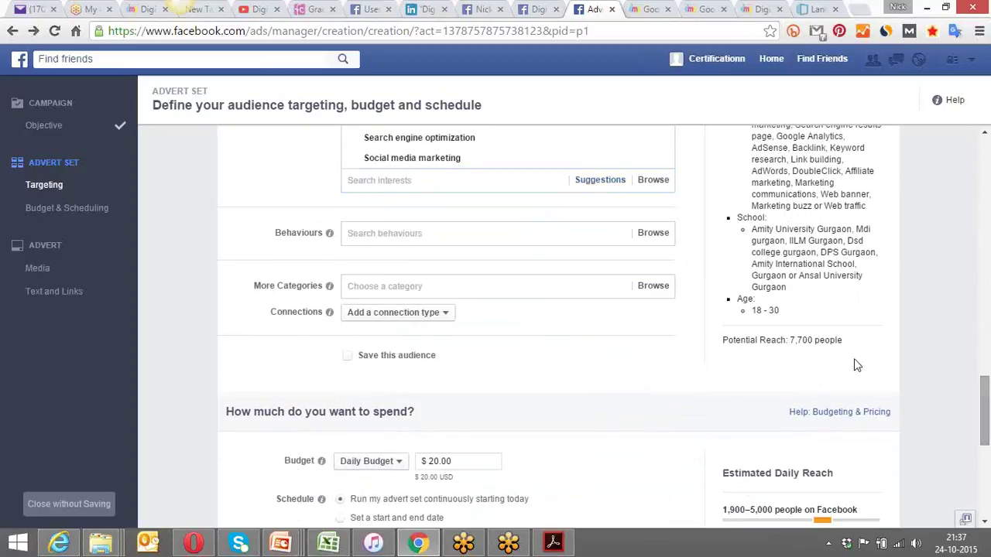
Add Promotion (marketing), Sales promotion, Direct marketing and Direct selling interests.
click(429, 180)
click(662, 206)
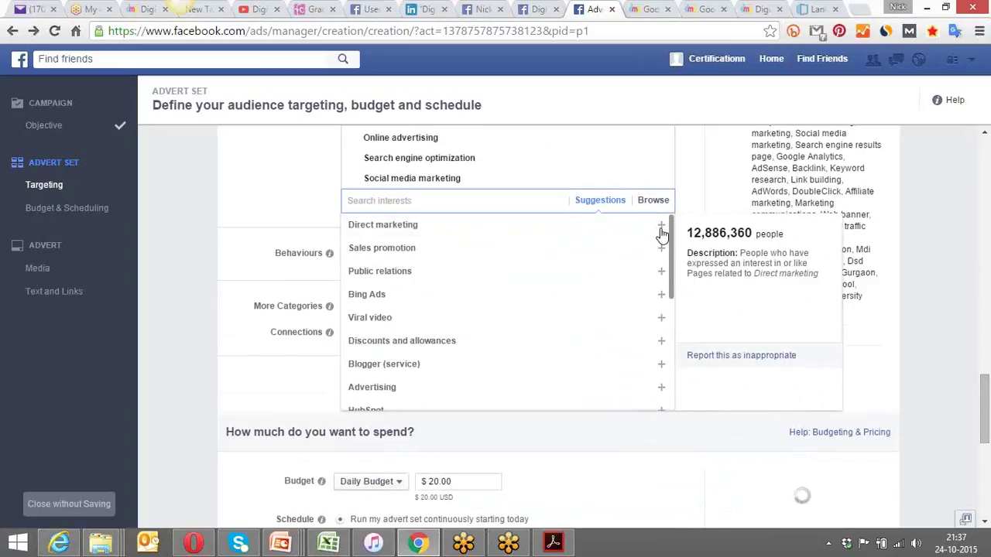
click(662, 249)
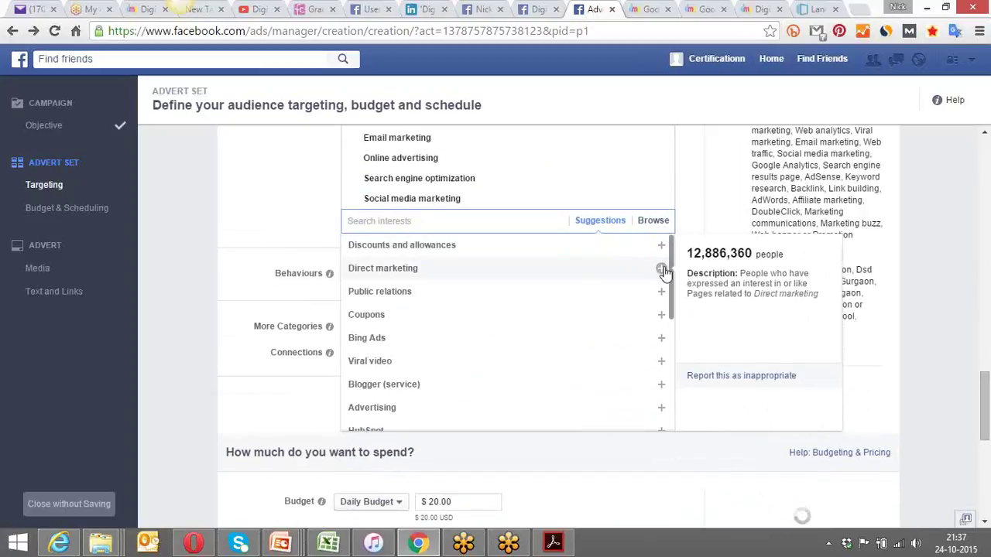
click(663, 269)
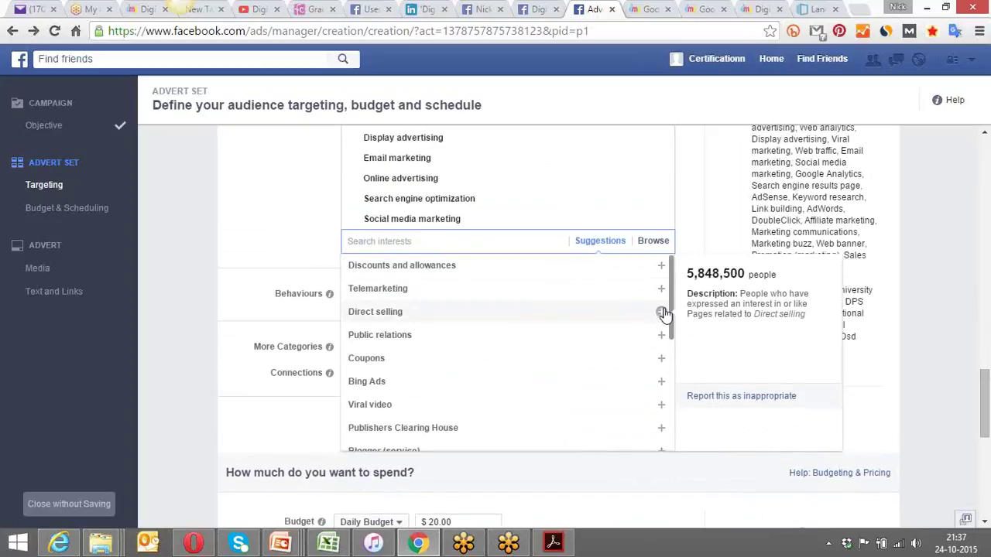
click(662, 312)
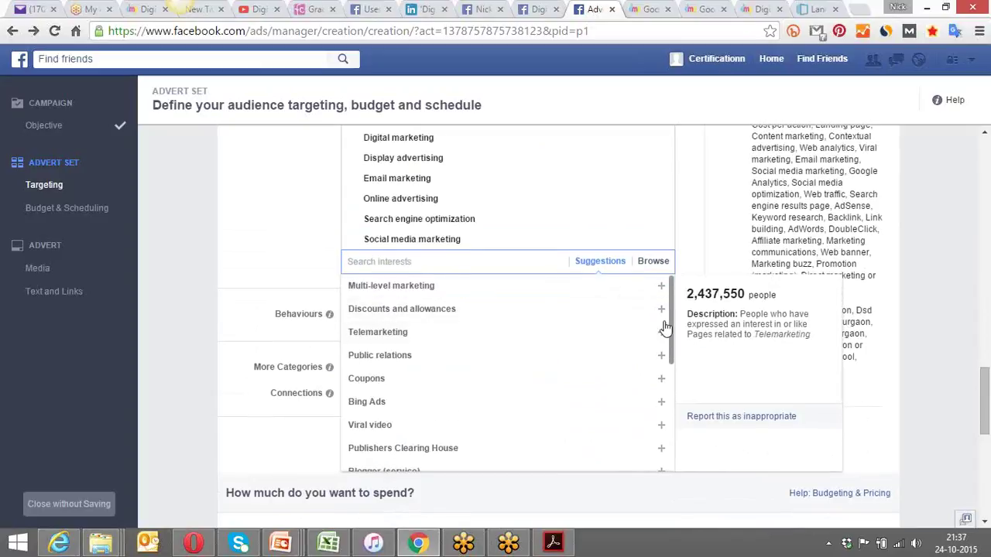
Add Telemarketing, Public relations, Advertising and Discounts and allowances interests, lifting reach to 19,000.
click(663, 333)
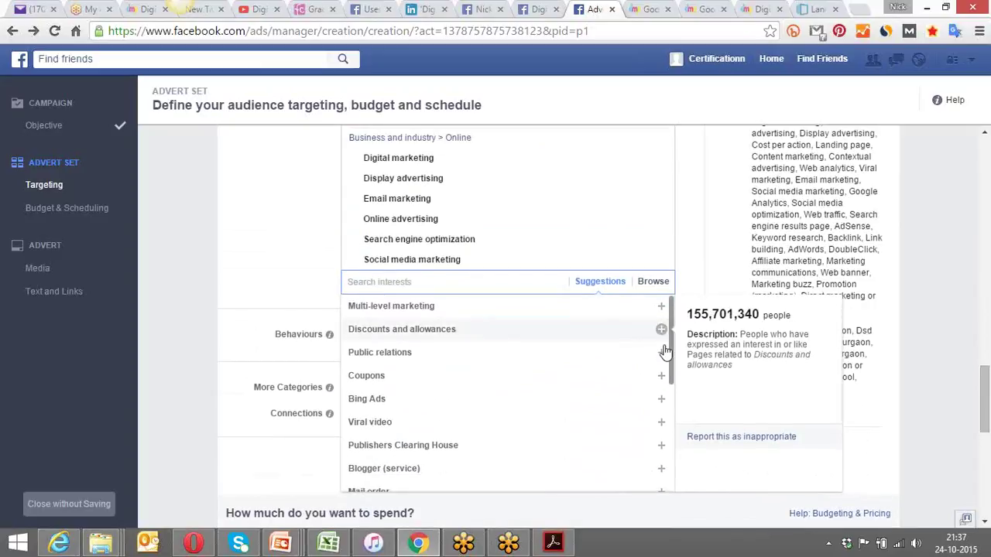
click(662, 353)
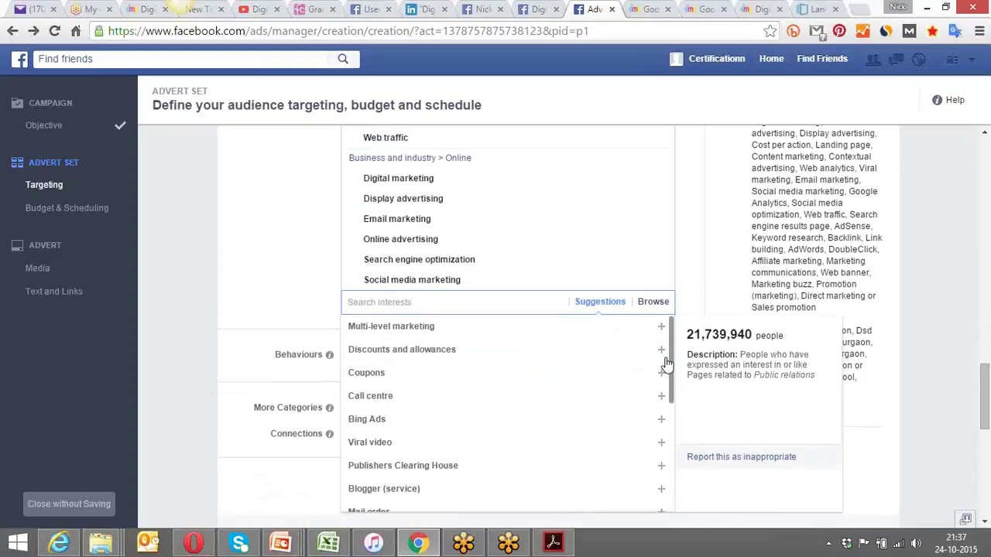
click(662, 375)
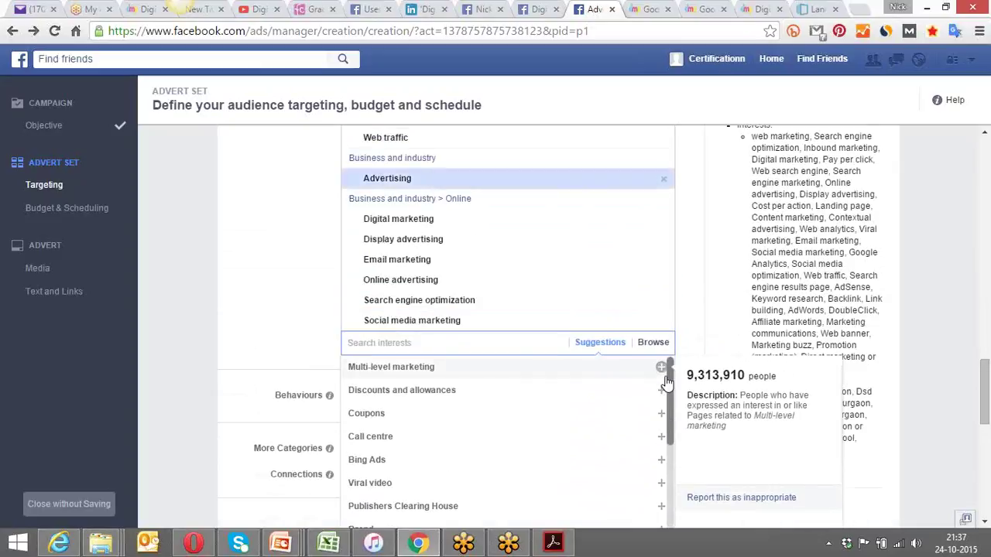
click(662, 392)
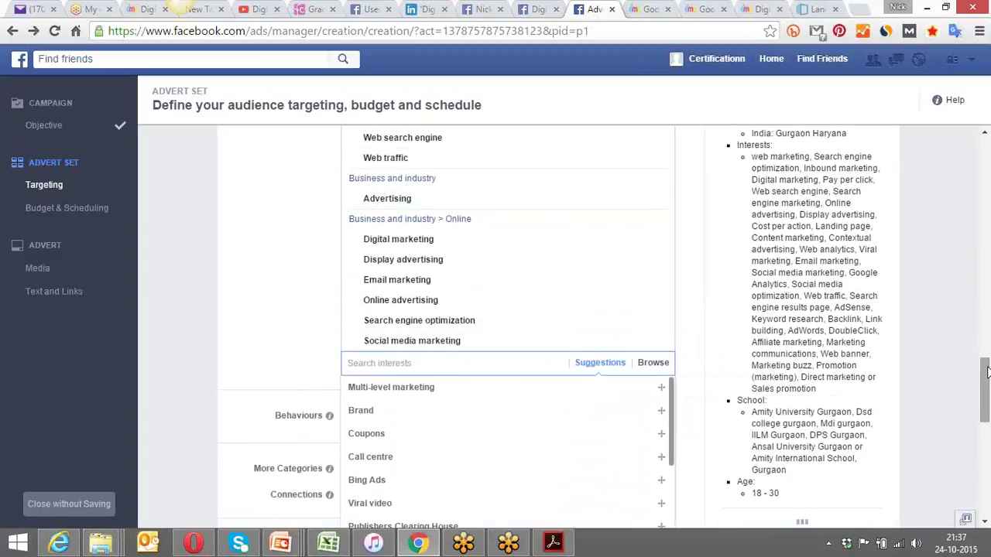
drag(987, 377, 988, 407)
click(772, 358)
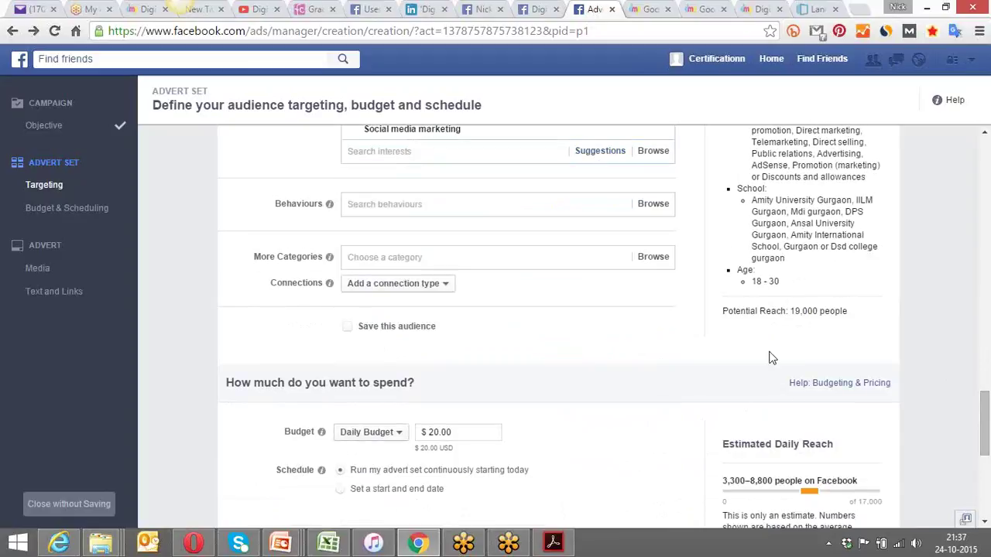
Add Brand and Marketing from the interest suggestions.
click(449, 153)
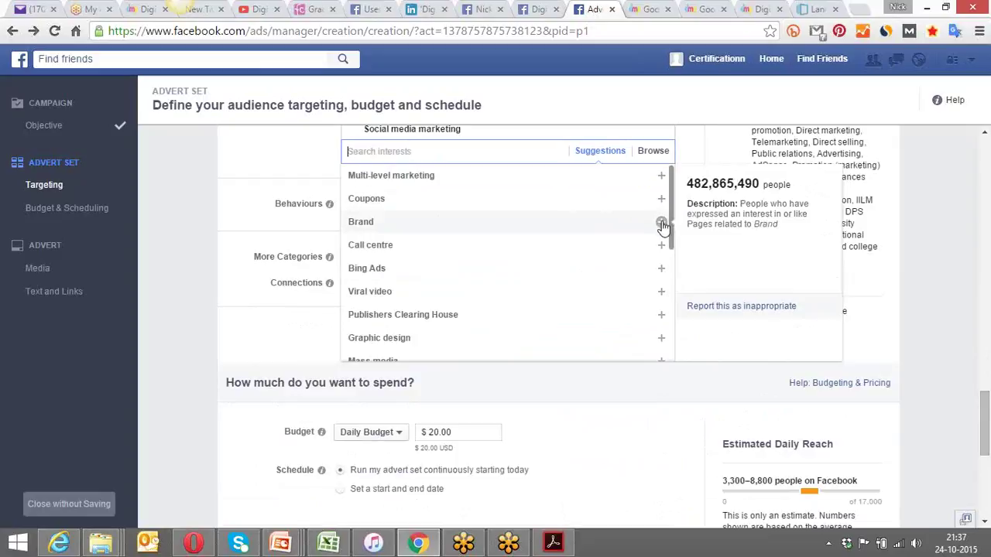
click(662, 222)
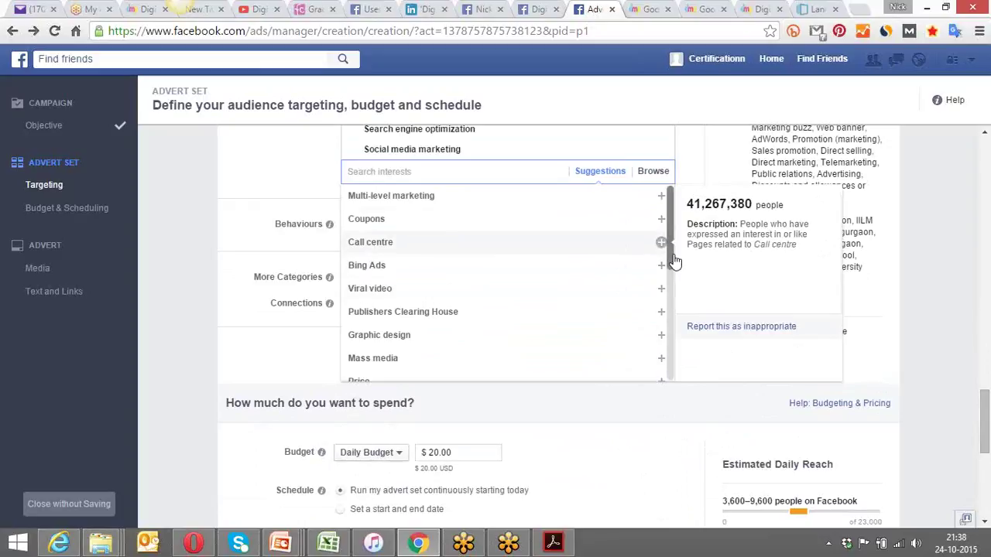
scroll(667, 256, down, 2)
drag(675, 285, 691, 372)
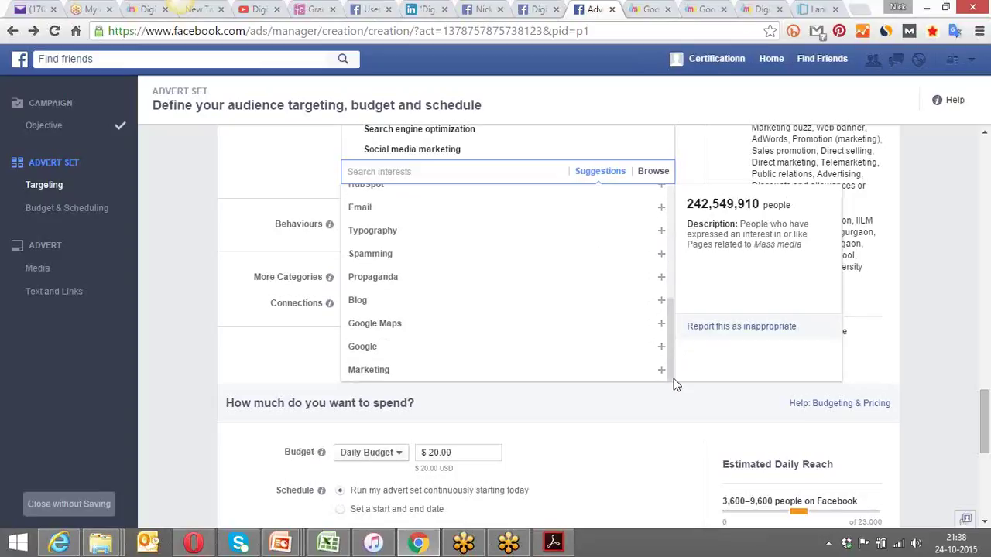
click(663, 372)
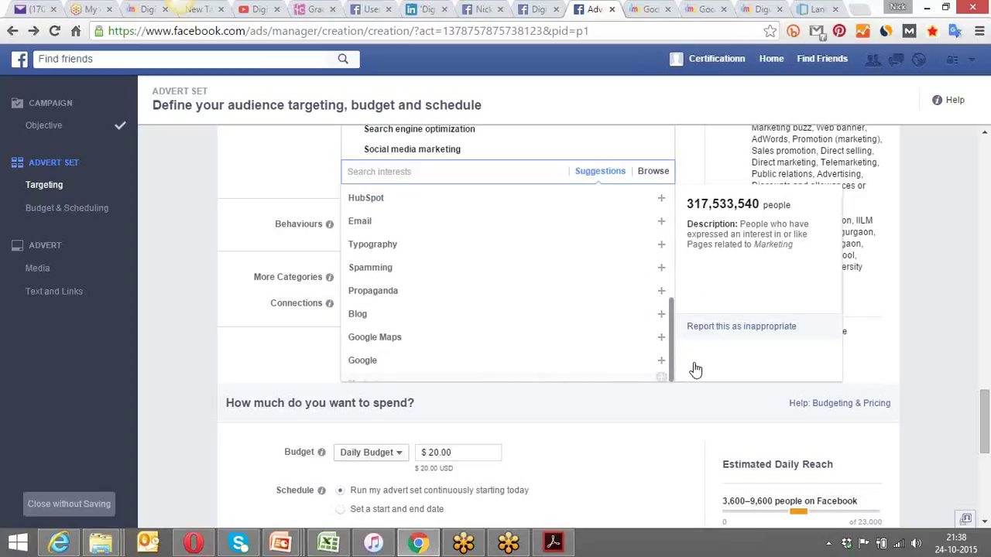
click(926, 325)
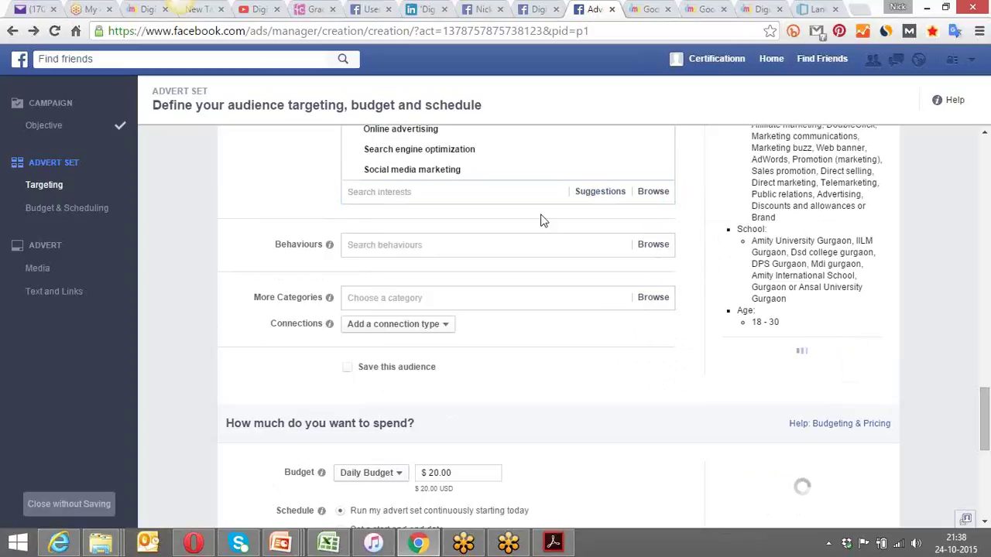
Confirm the 27,000 potential reach, then open the Behaviours category list for targeting.
mouse_move(487, 156)
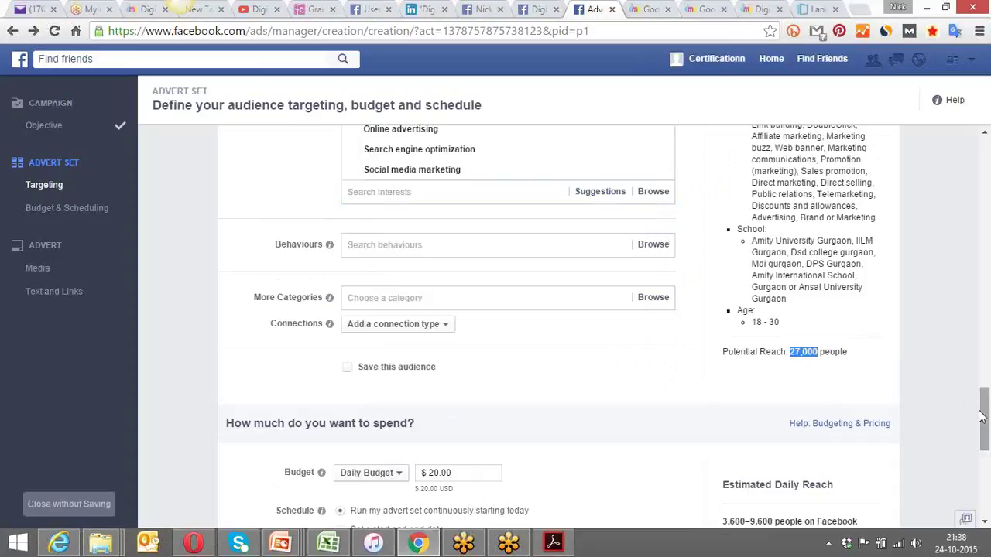
drag(986, 420, 986, 417)
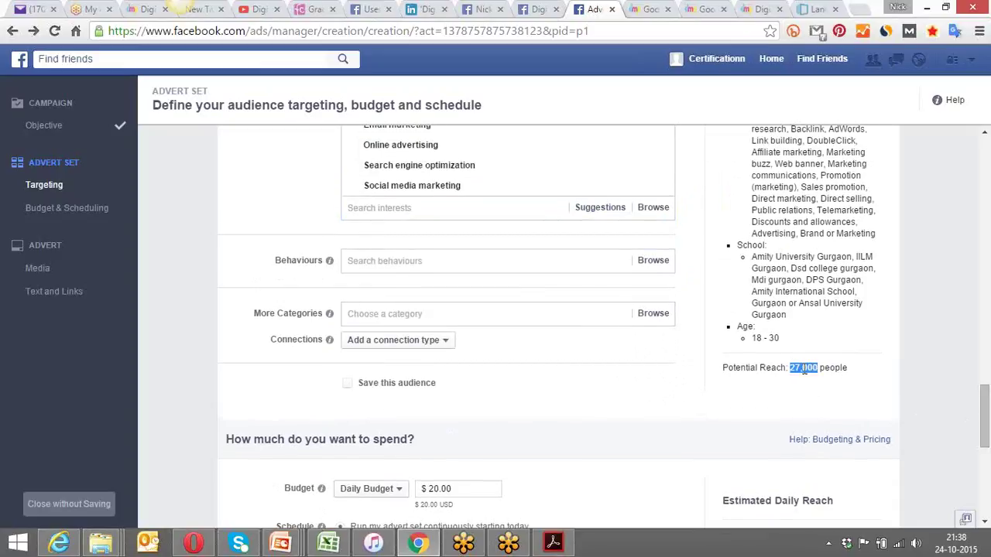
drag(816, 373, 819, 376)
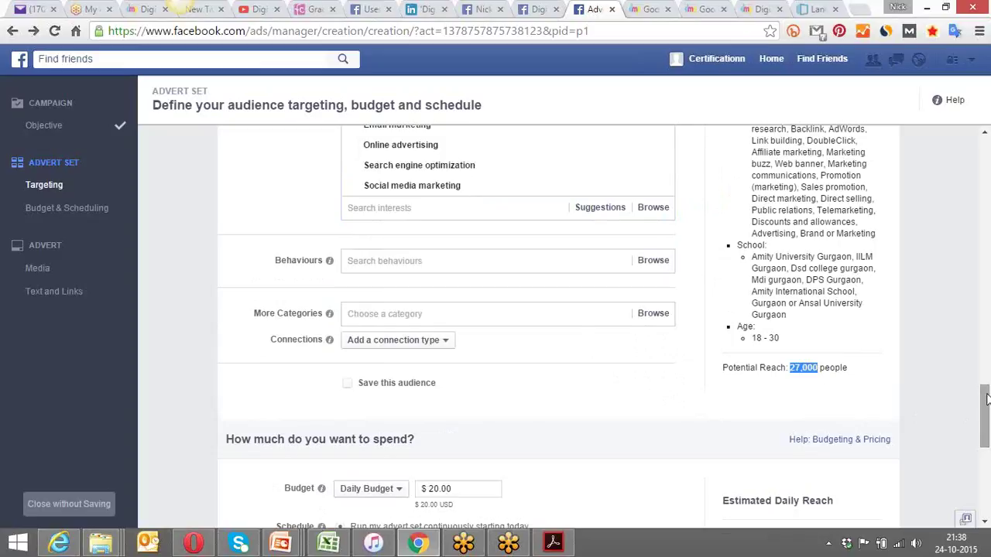
drag(987, 399, 986, 409)
click(431, 215)
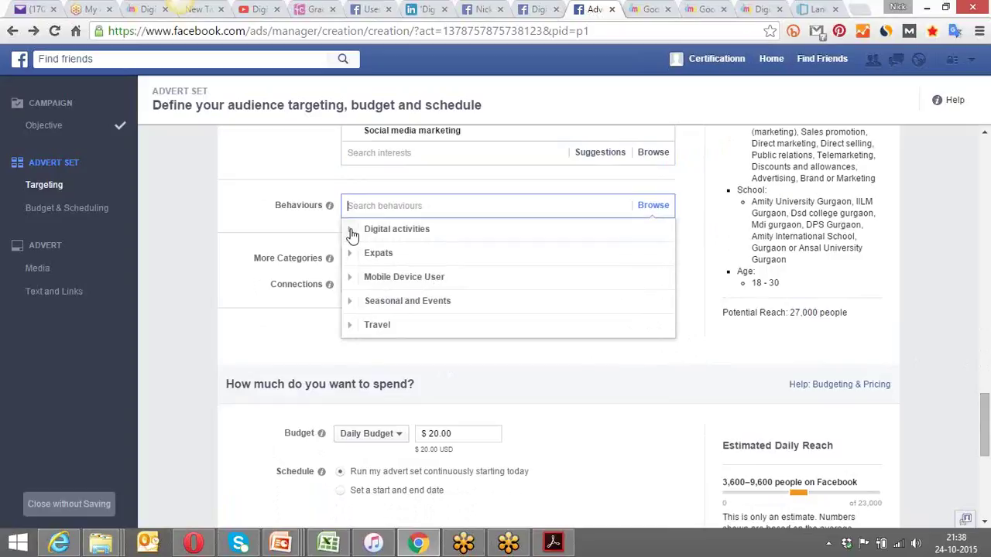
Browse the Mobile Device User and Digital activities behaviour categories.
click(351, 279)
mouse_move(444, 312)
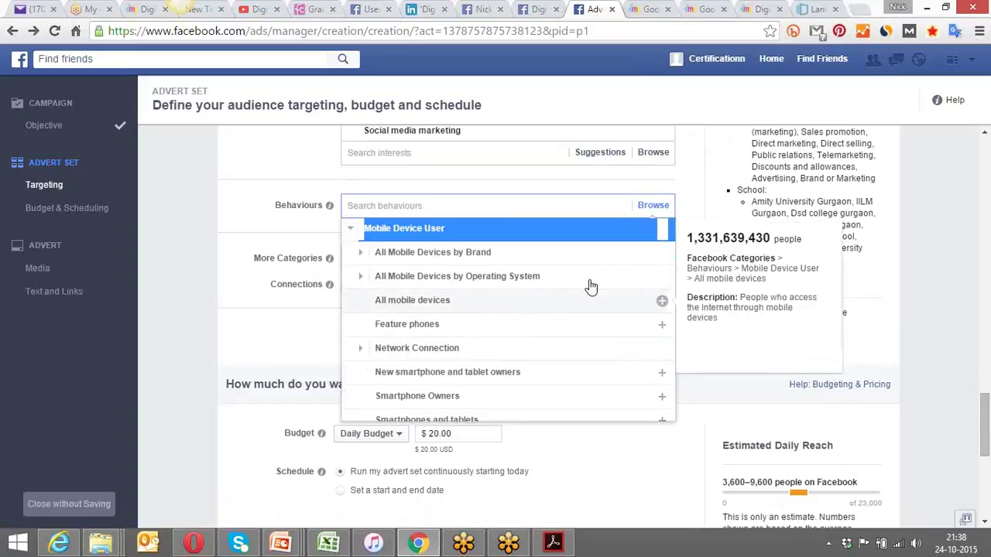
mouse_move(487, 309)
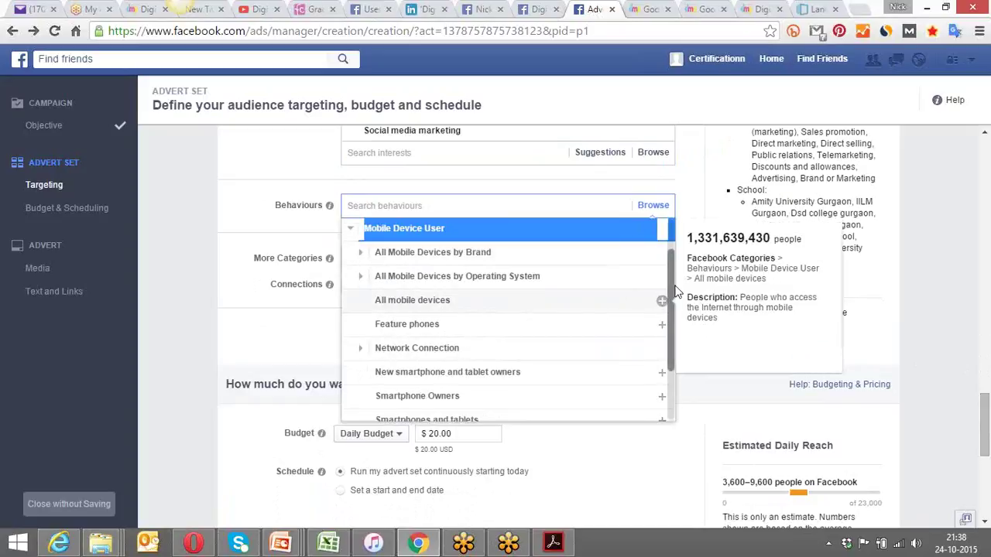
scroll(672, 292, down, 3)
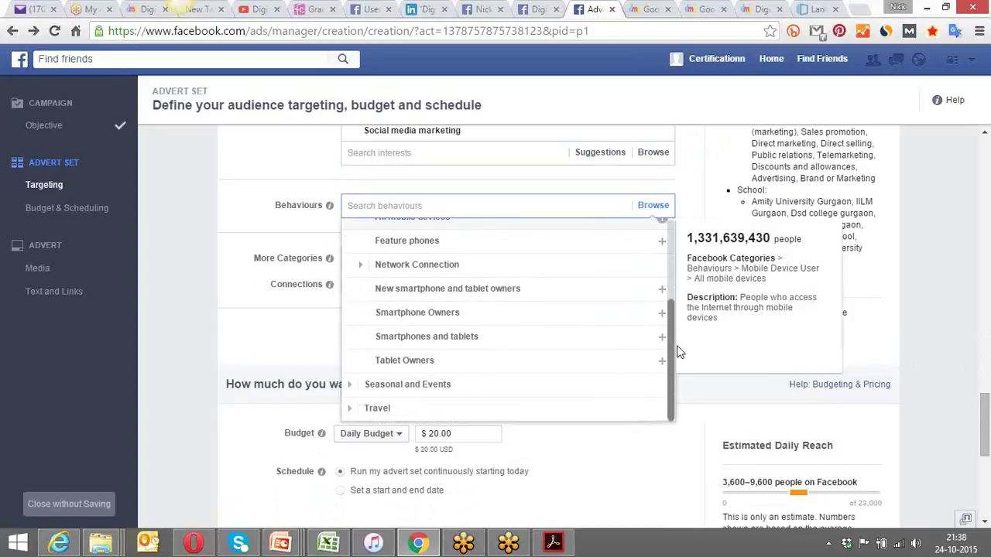
click(678, 352)
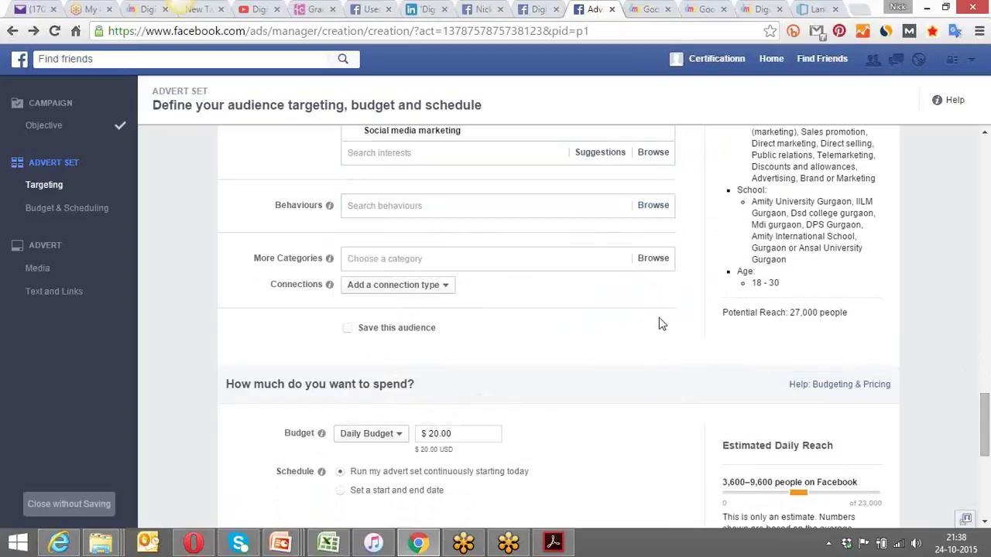
click(422, 211)
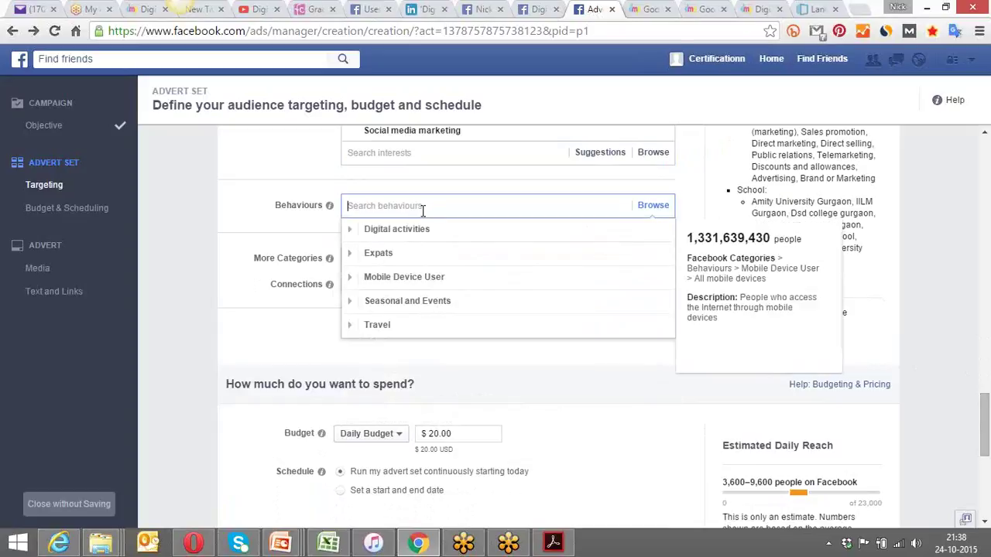
click(351, 231)
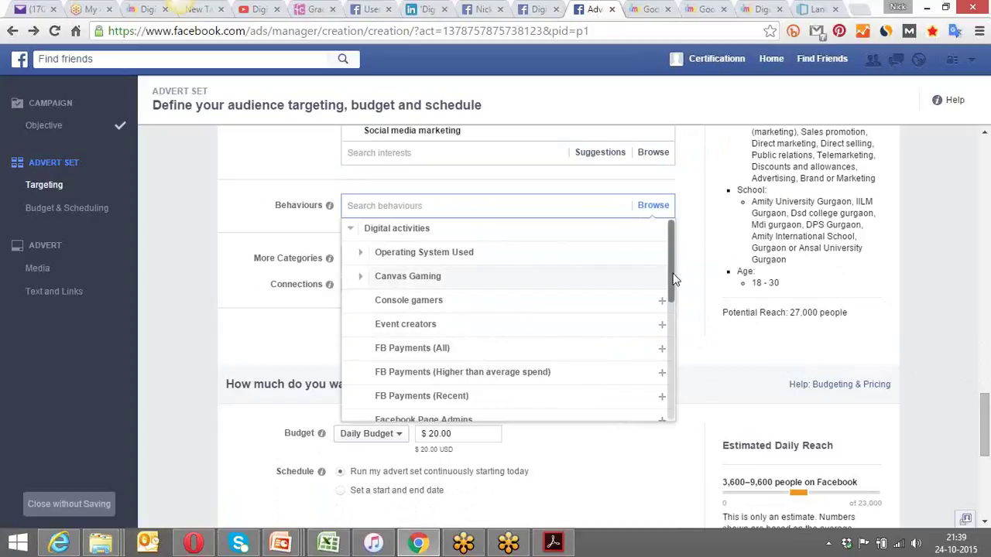
mouse_move(673, 281)
mouse_down()
mouse_move(673, 291)
mouse_move(671, 269)
mouse_up()
Check the Operating System Used options under Digital activities, then close the behaviours list.
click(394, 205)
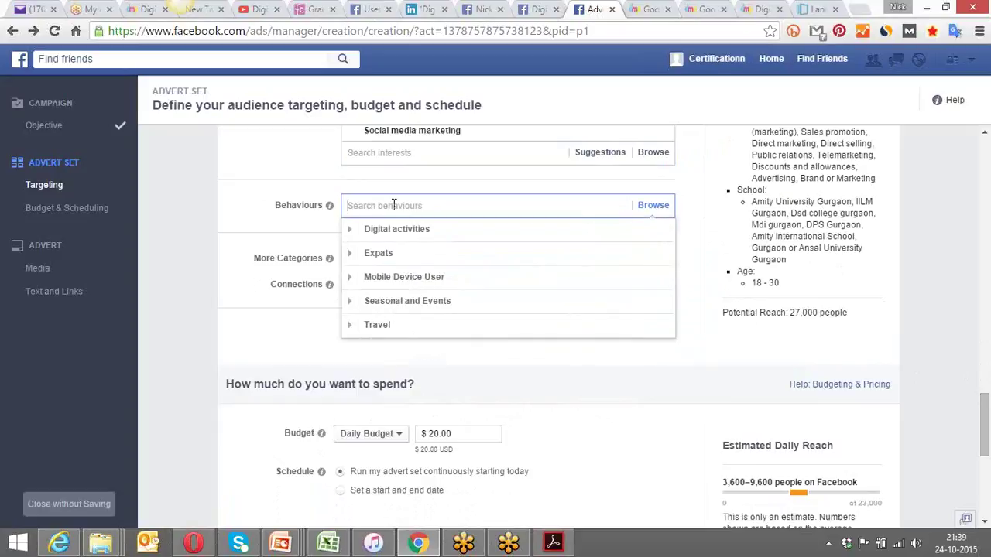
click(350, 233)
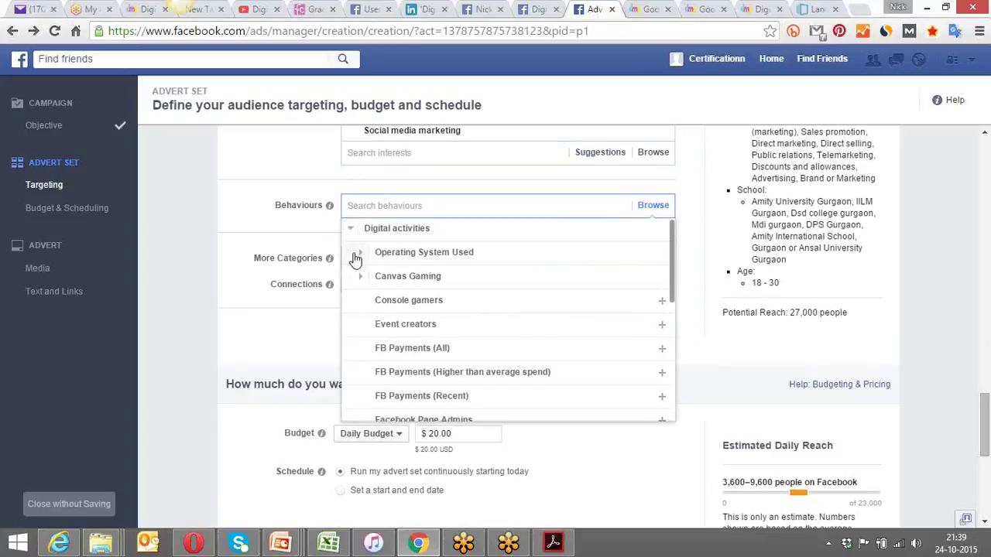
click(359, 252)
mouse_move(435, 259)
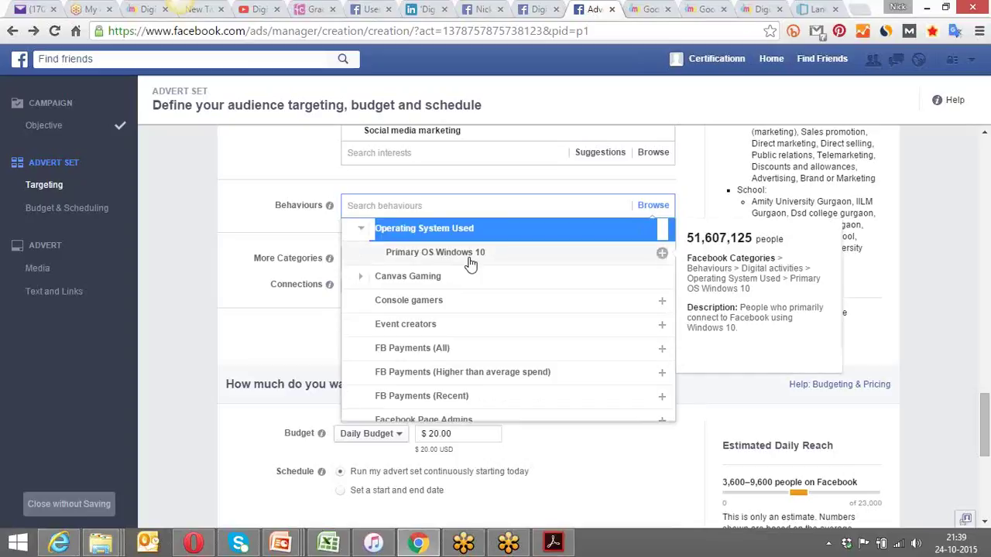
click(362, 230)
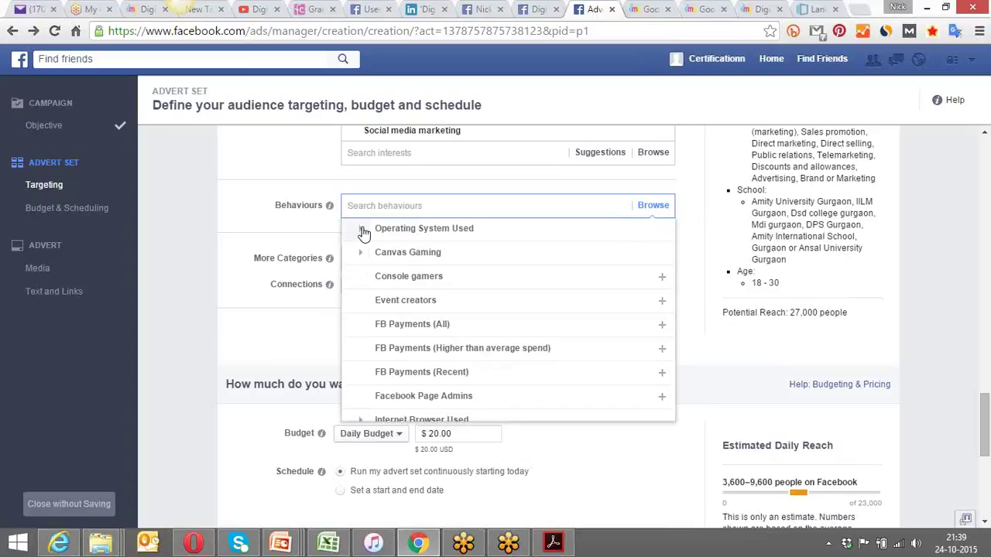
click(301, 223)
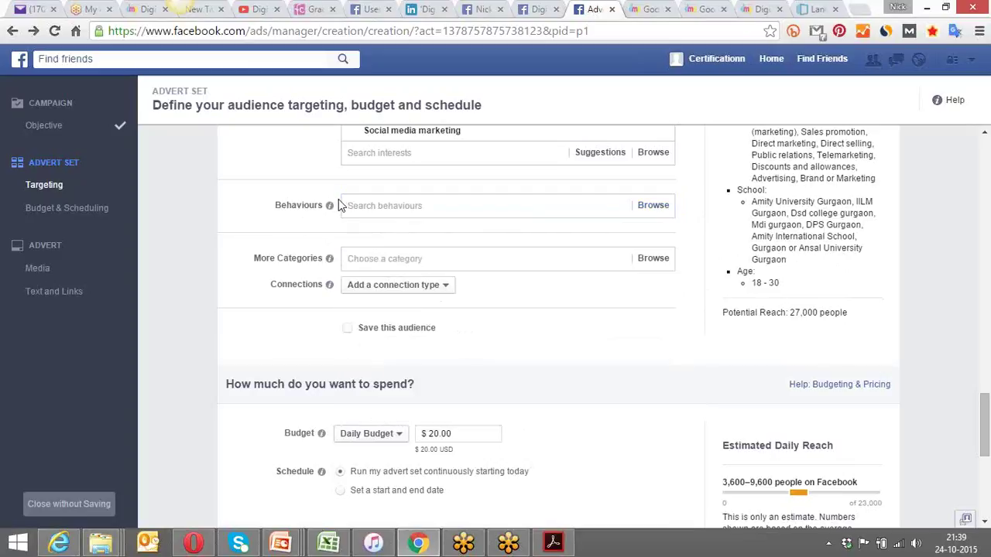
Look through the Facebook Categories list and move down to the budget section.
click(396, 261)
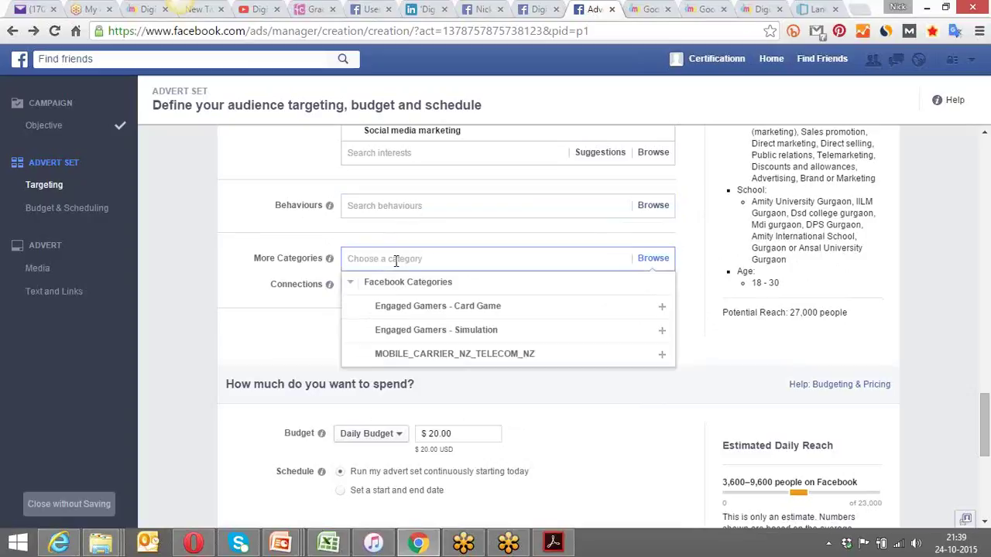
mouse_move(461, 305)
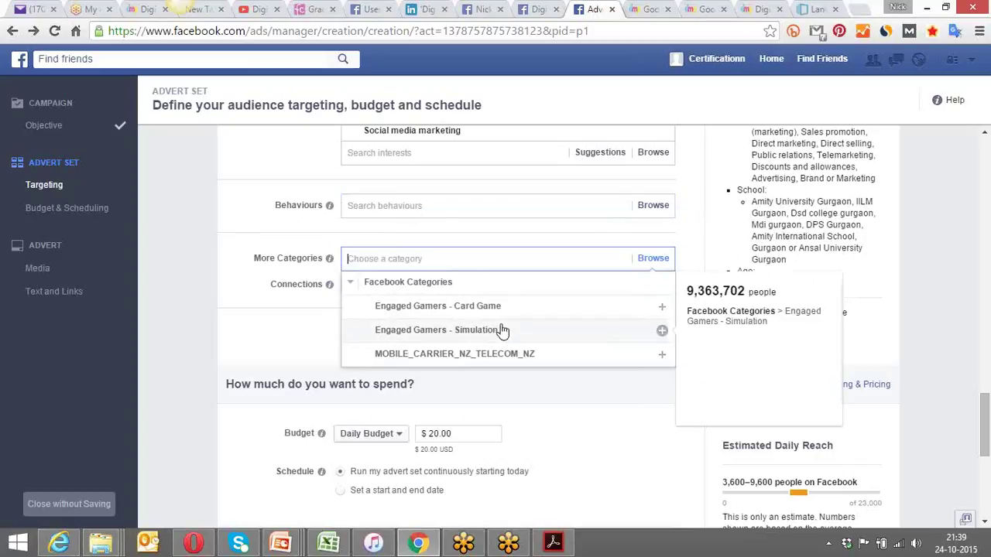
click(911, 286)
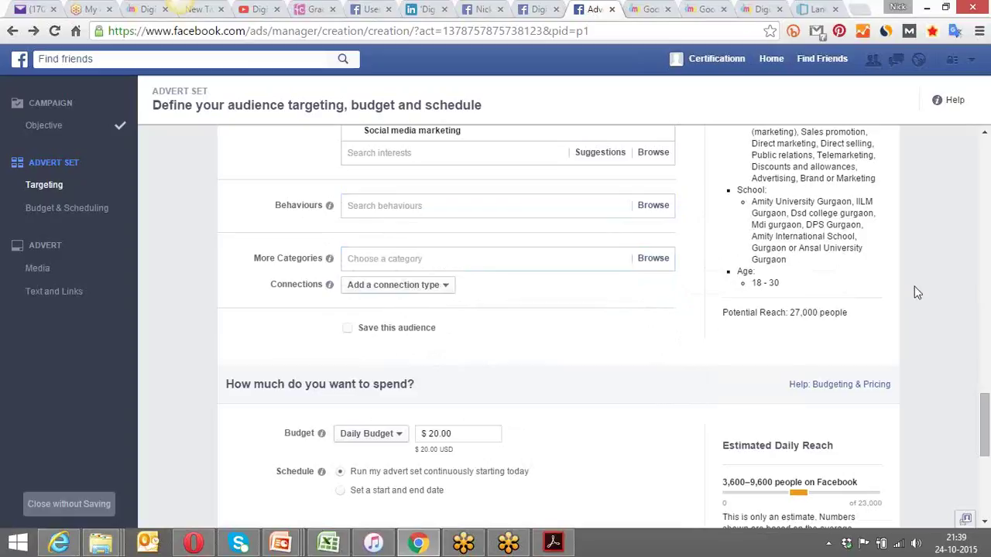
drag(984, 402, 988, 453)
Change the daily budget from $20.00 to $10.00, keeping the schedule on Run continuously.
click(403, 219)
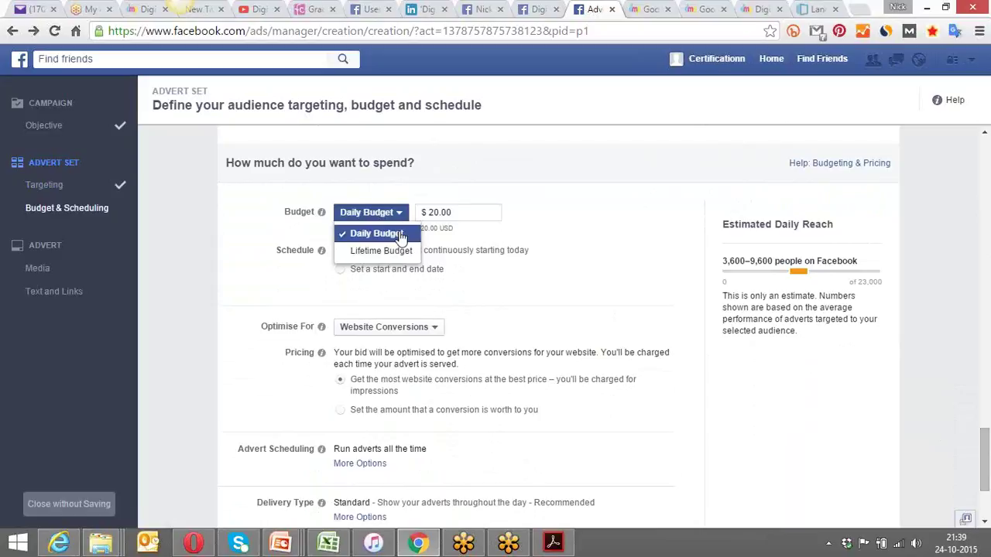
click(433, 212)
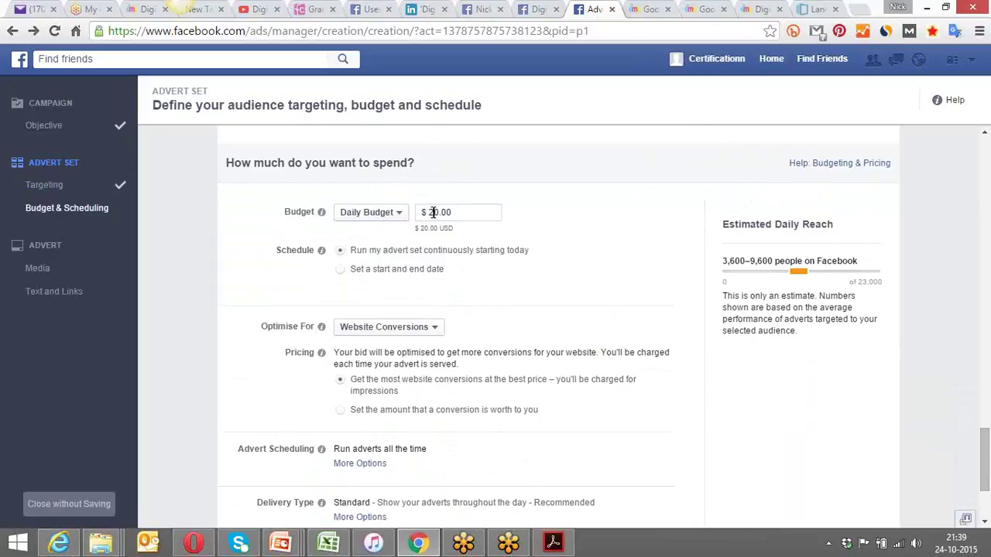
key(BackSpace)
key(Delete)
key(Delete)
key(Delete)
text(5)
key(BackSpace)
text(1)
click(340, 273)
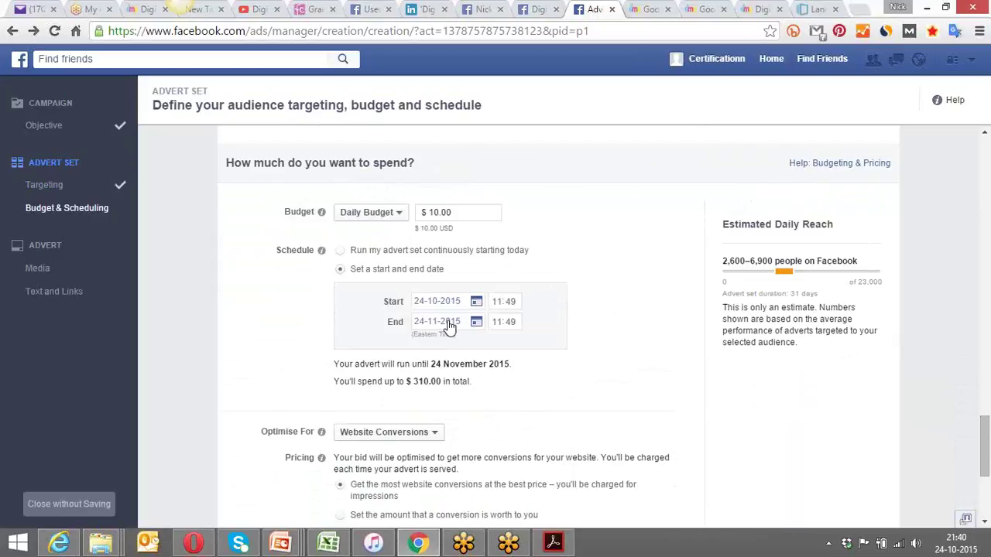
click(341, 252)
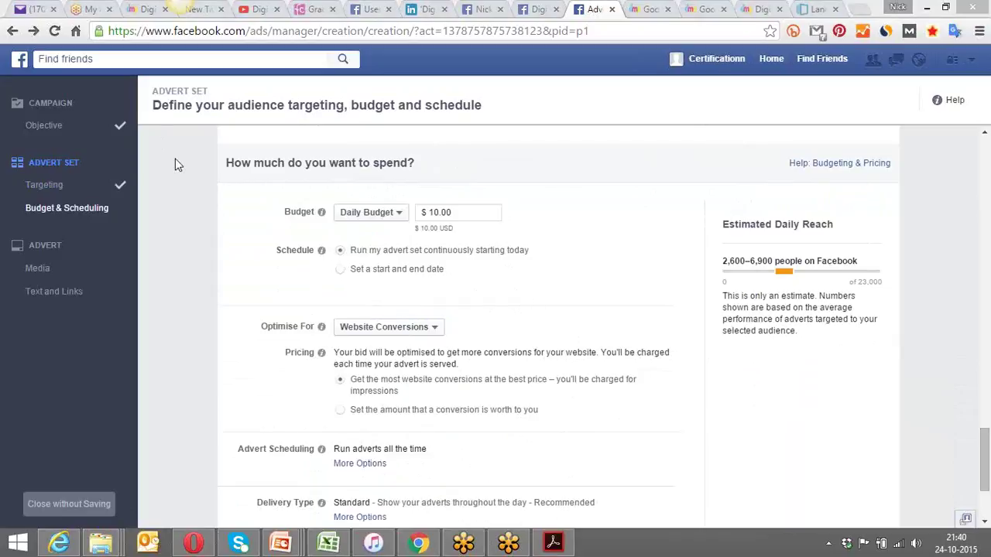
Set Optimise For to Impressions and note the suggested $0.35–$1.23 bid range.
click(431, 329)
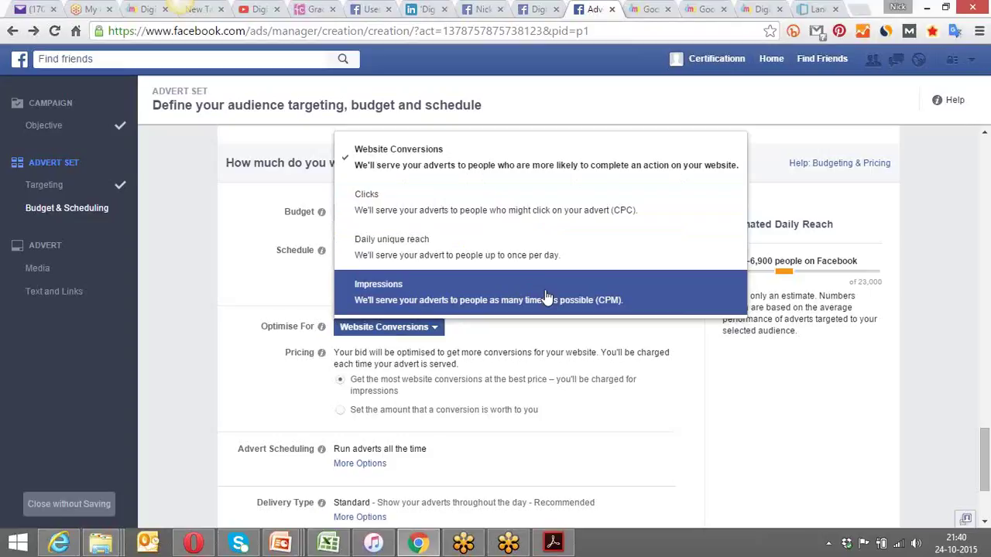
click(479, 297)
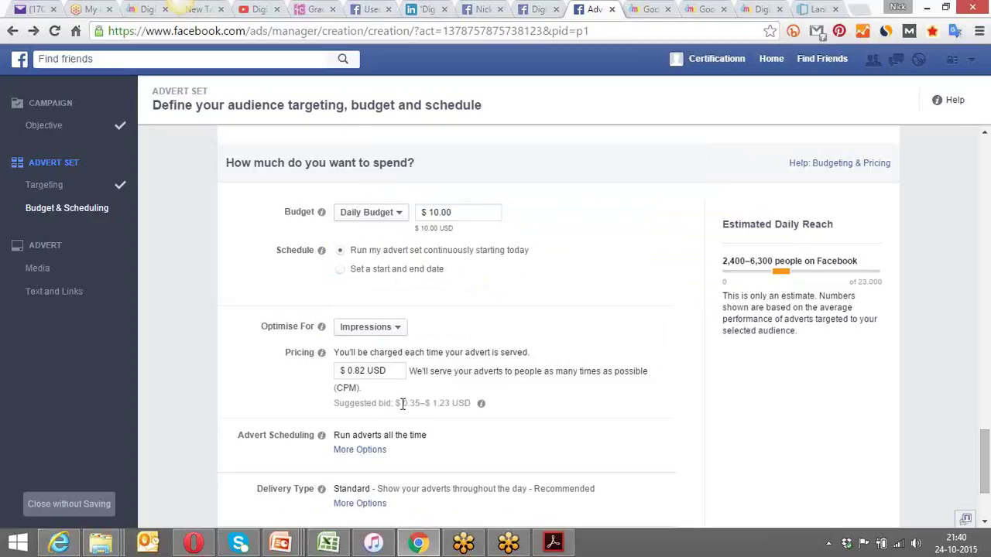
drag(401, 404, 473, 403)
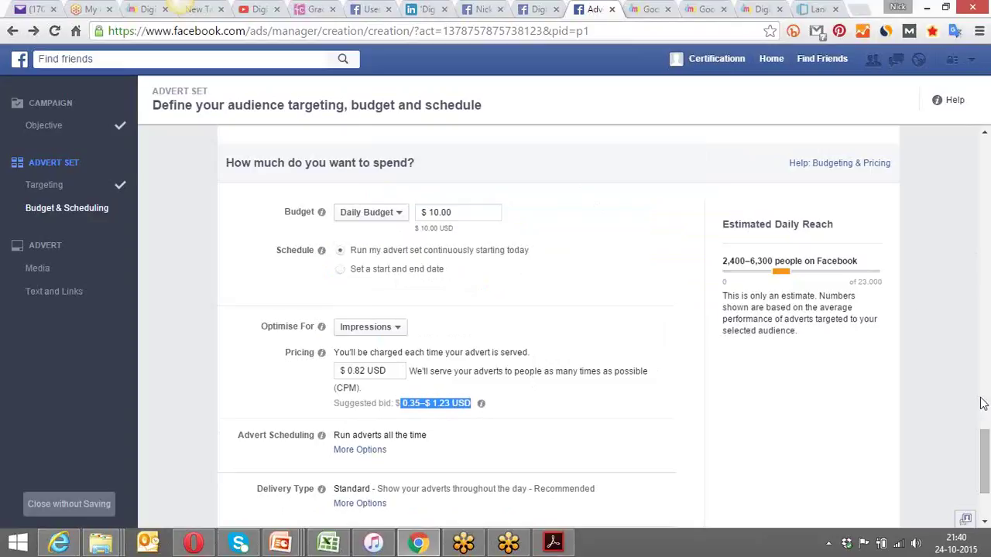
drag(985, 440, 986, 453)
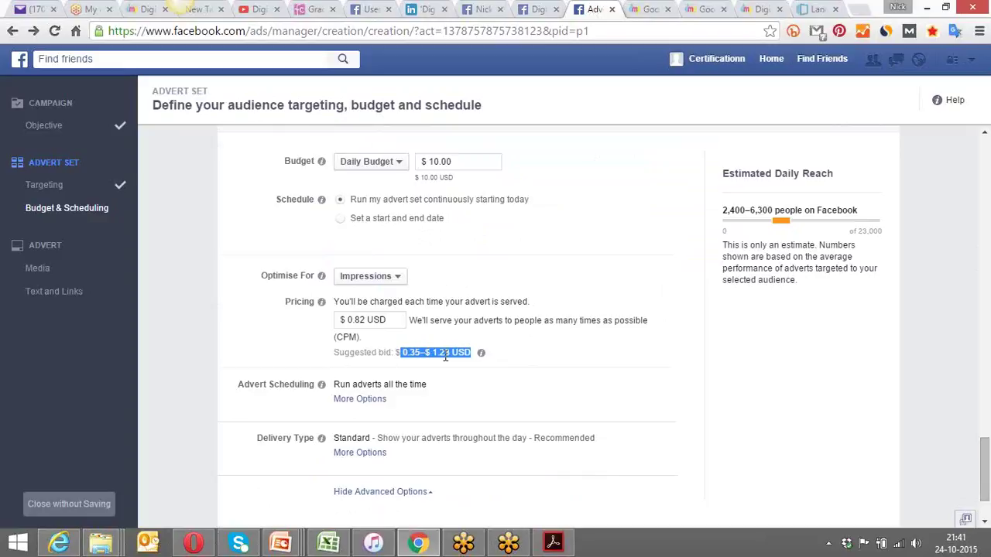
Replace the 0.82 bid with a $1.20 USD bid.
click(364, 321)
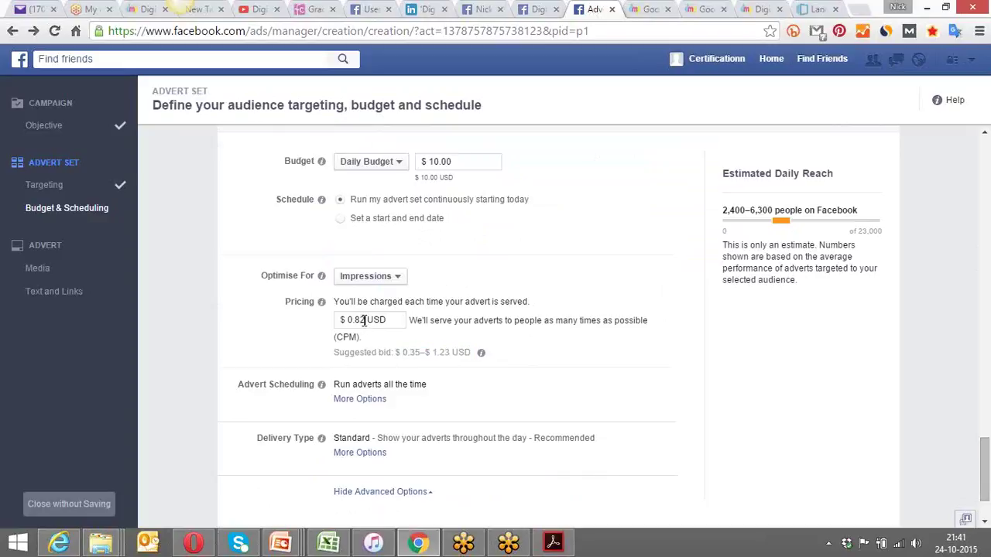
key(BackSpace)
key(BackSpace)
key(BackSpace)
key(BackSpace)
text(1.20)
drag(449, 354, 435, 352)
click(620, 272)
scroll(619, 380, down, 2)
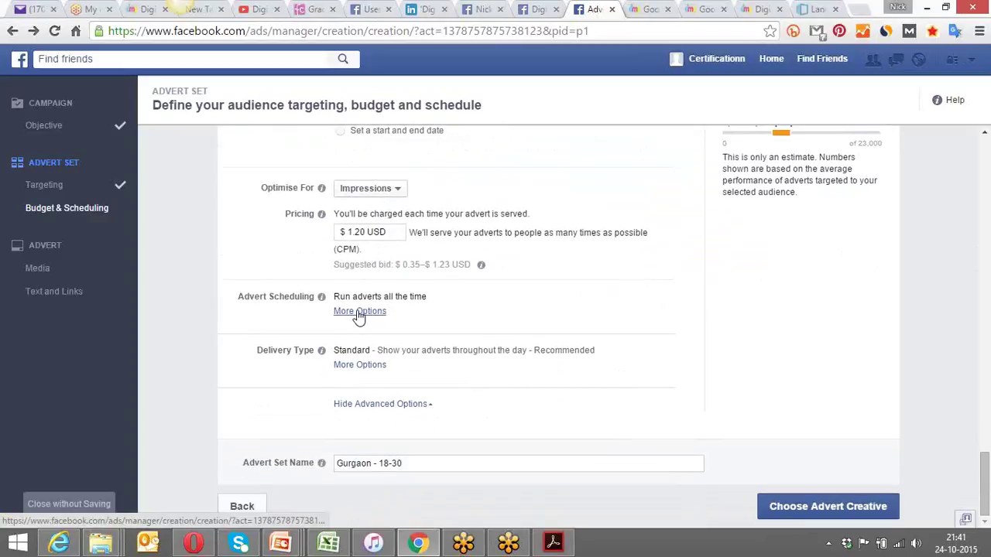
Reveal the advert scheduling options and change the budget type to Lifetime Budget.
click(359, 312)
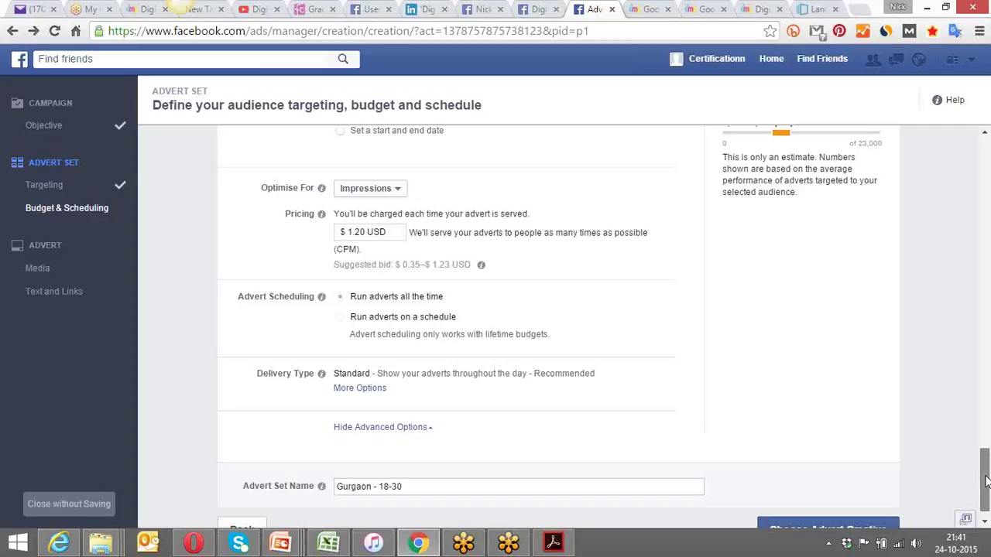
drag(987, 481, 984, 464)
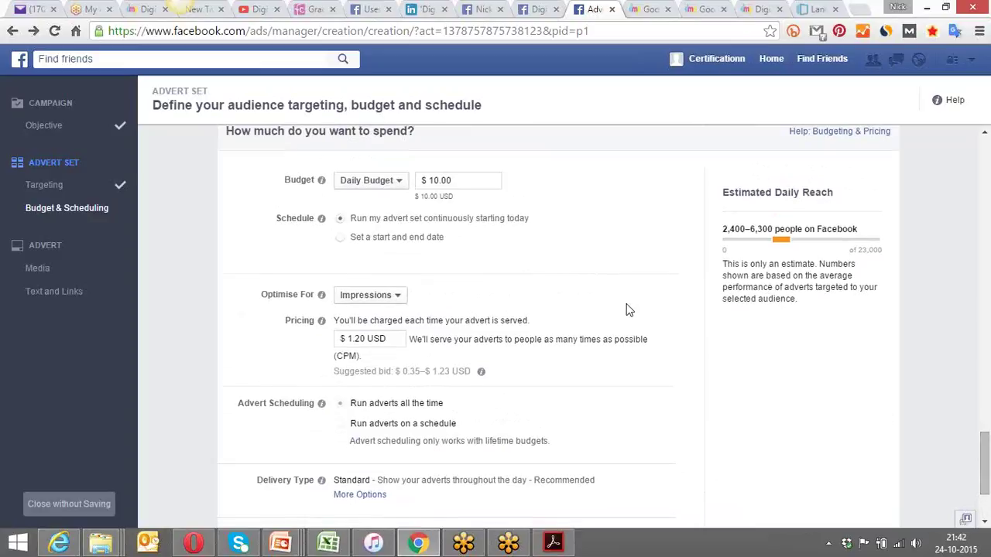
click(391, 186)
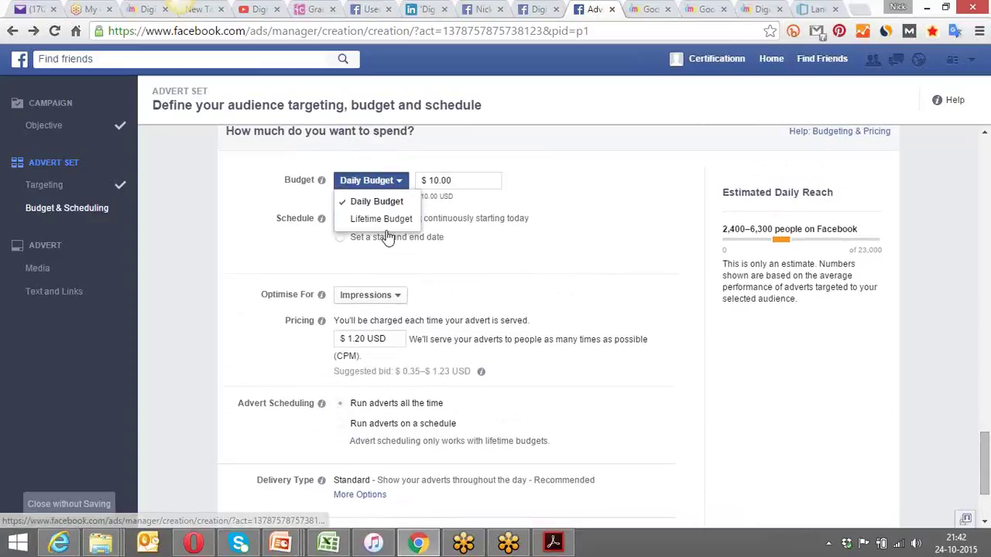
click(389, 223)
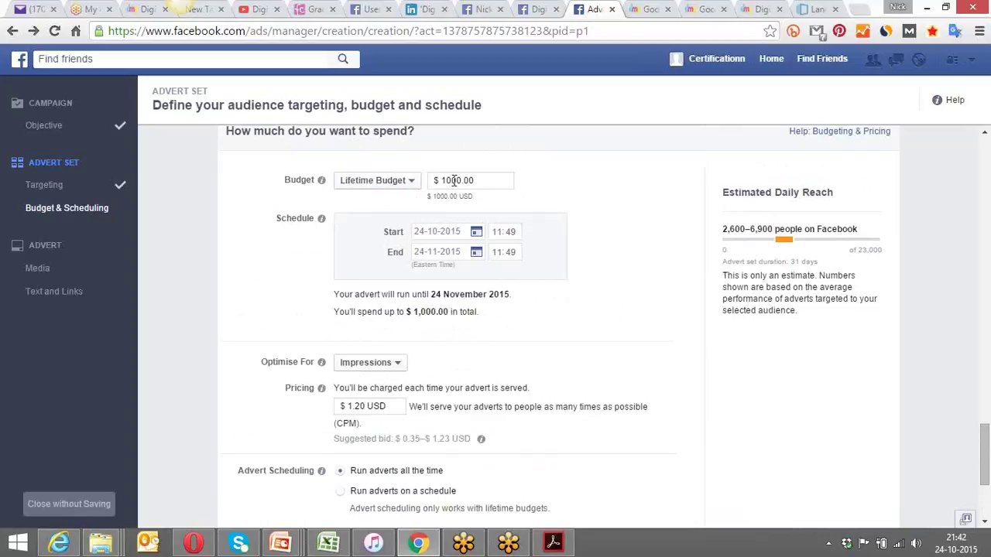
click(452, 181)
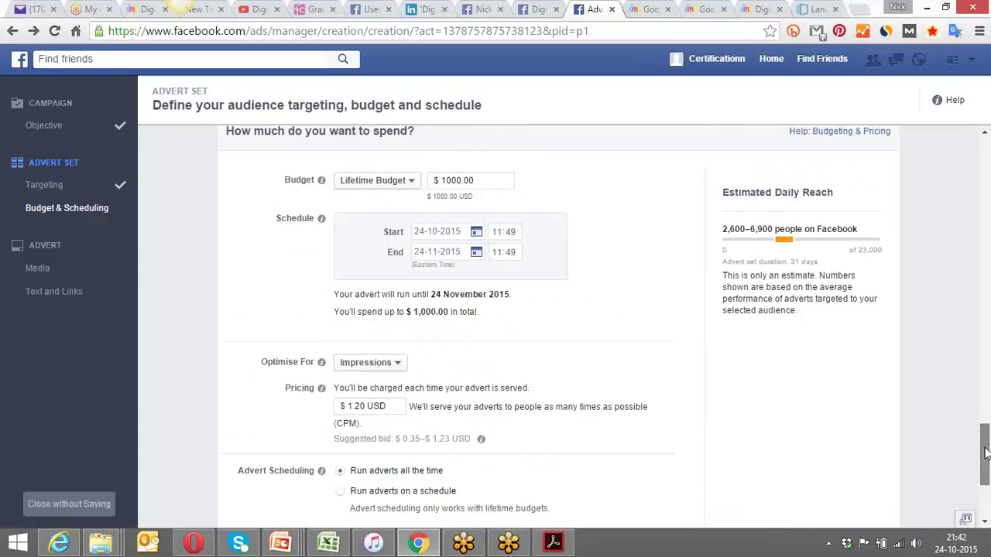
drag(985, 454, 986, 476)
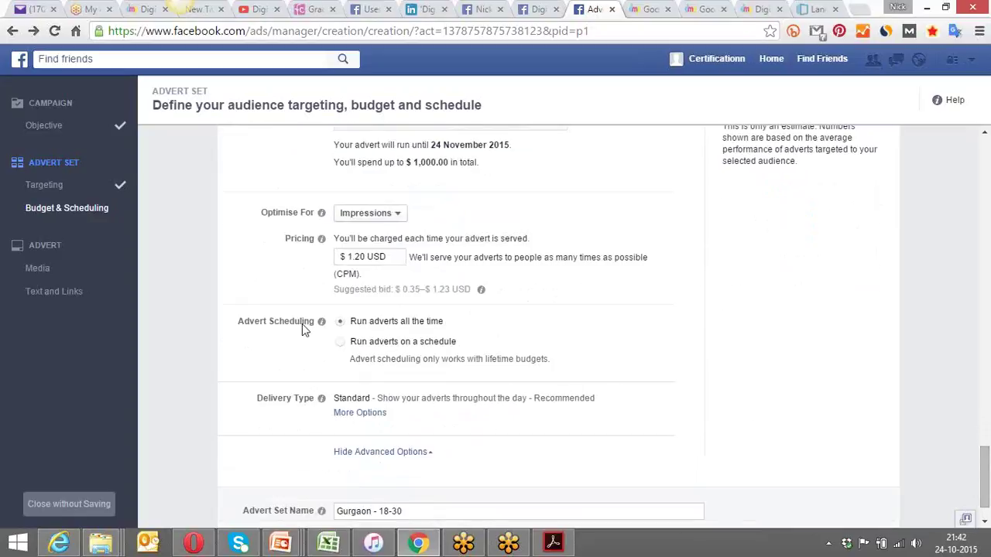
click(341, 345)
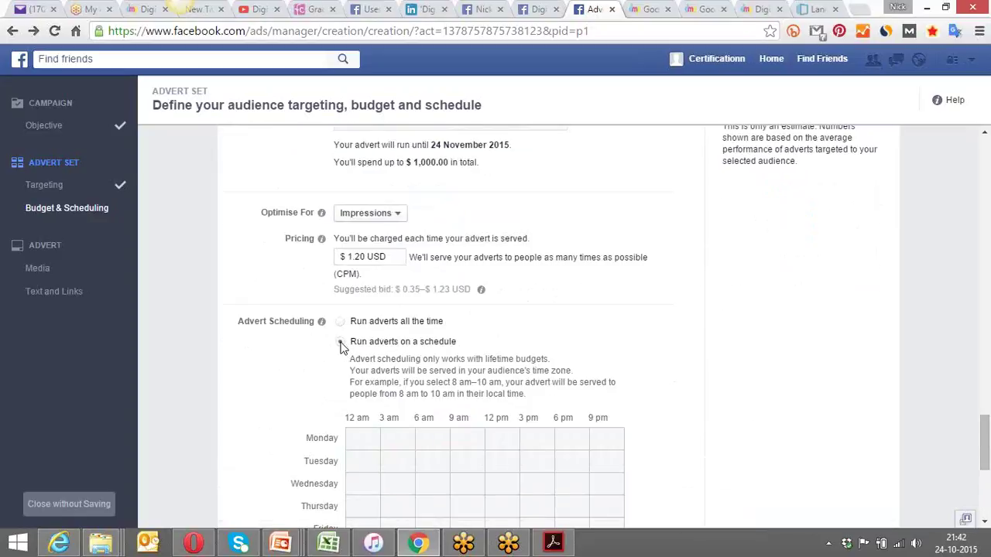
drag(982, 425, 985, 451)
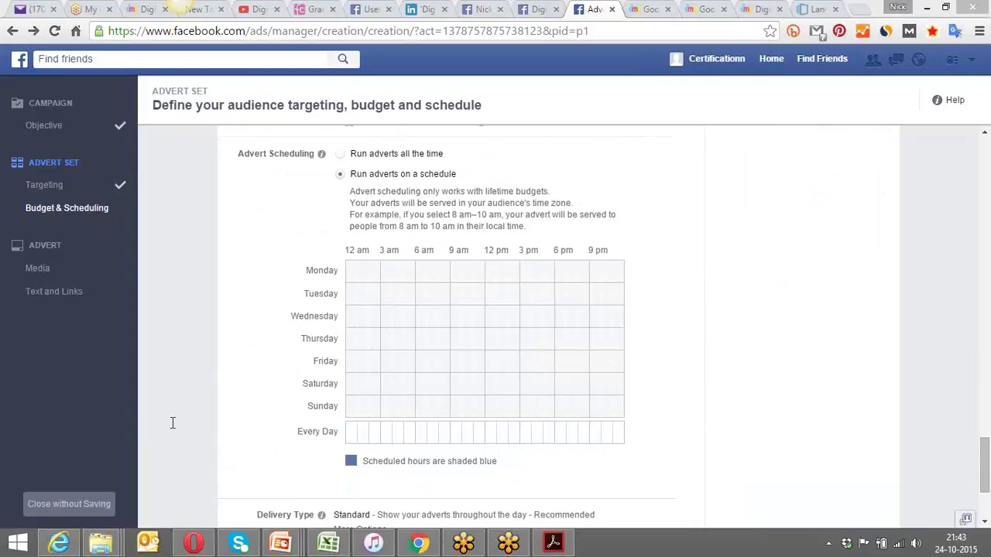
click(355, 275)
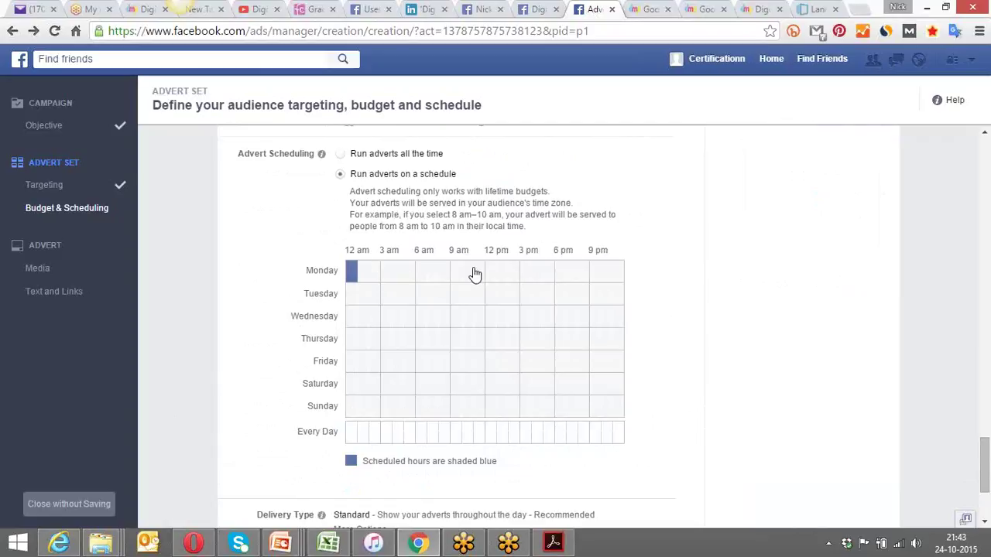
click(527, 274)
drag(515, 274, 488, 275)
click(354, 275)
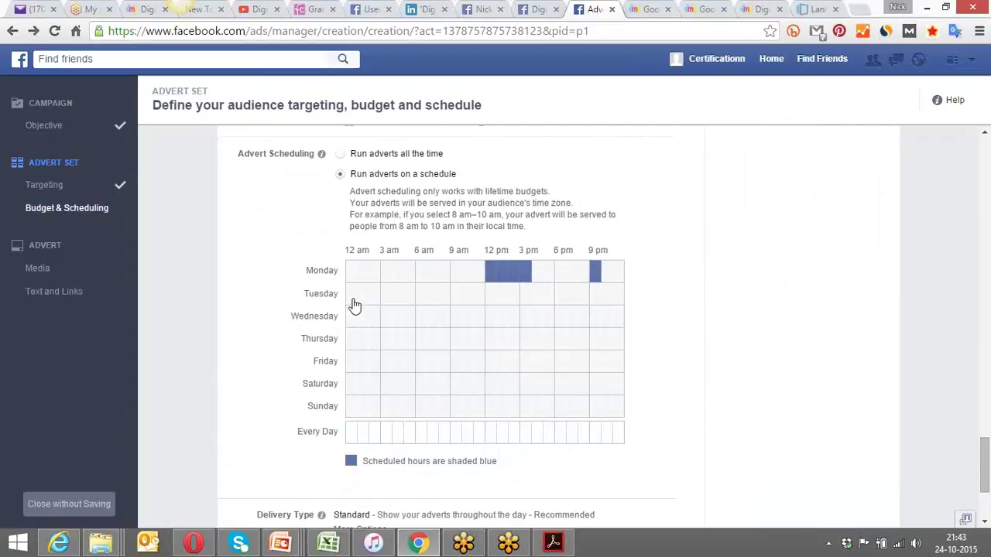
click(339, 153)
drag(988, 450, 985, 431)
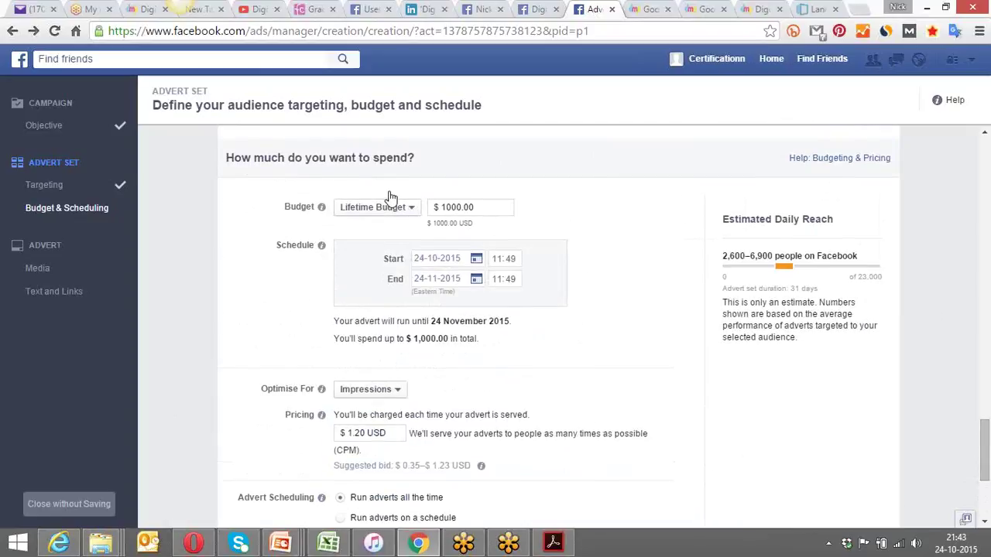
Switch the budget type back to Daily Budget.
click(411, 207)
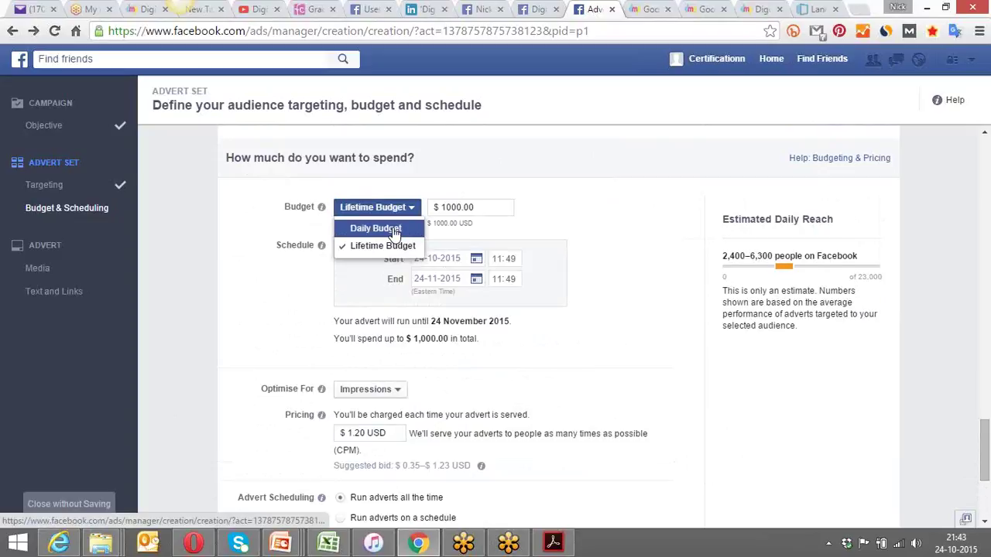
click(394, 231)
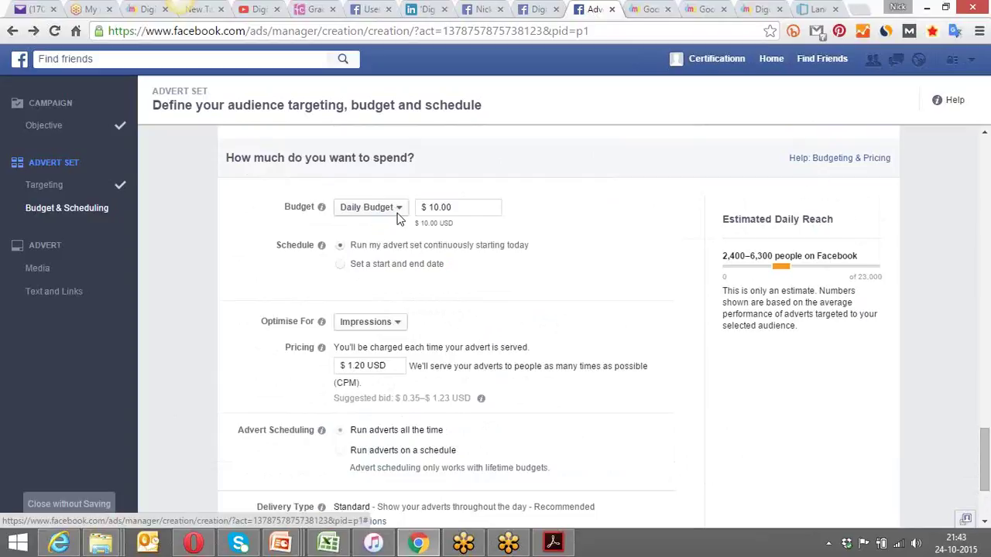
drag(985, 438, 988, 478)
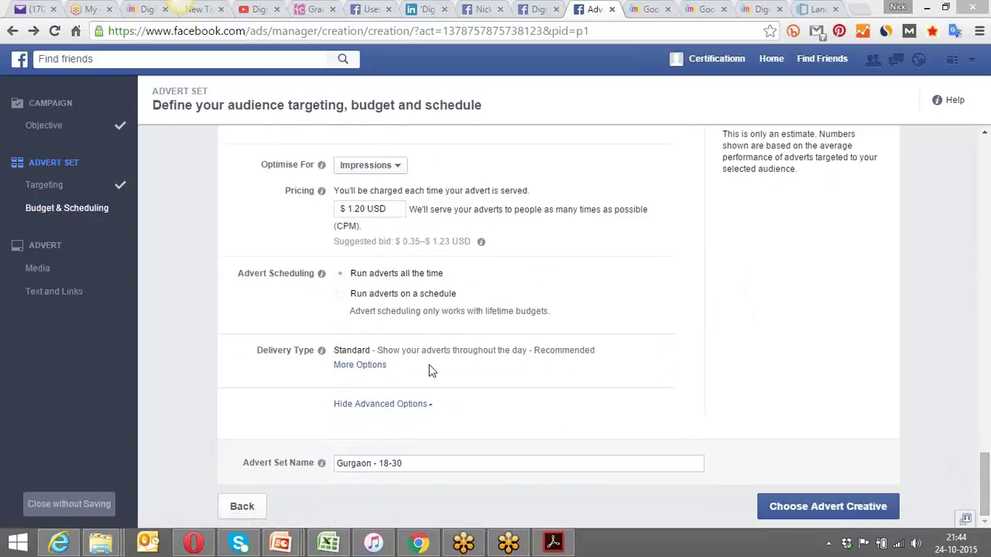
Rename the advert set to 'Gurgaon - Schools and Colleges'.
click(404, 465)
drag(405, 464, 381, 463)
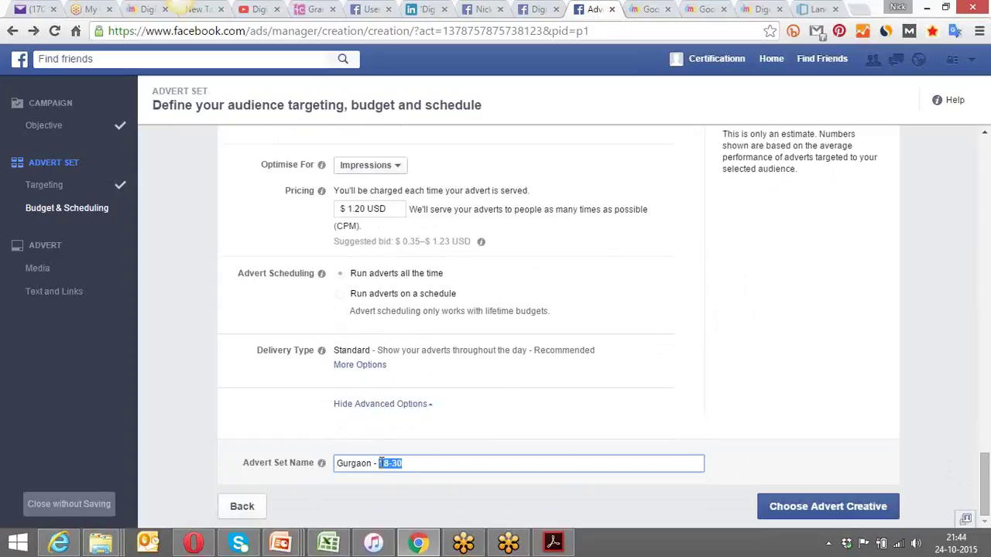
text(Schp)
key(BackSpace)
text(ools and Colleges)
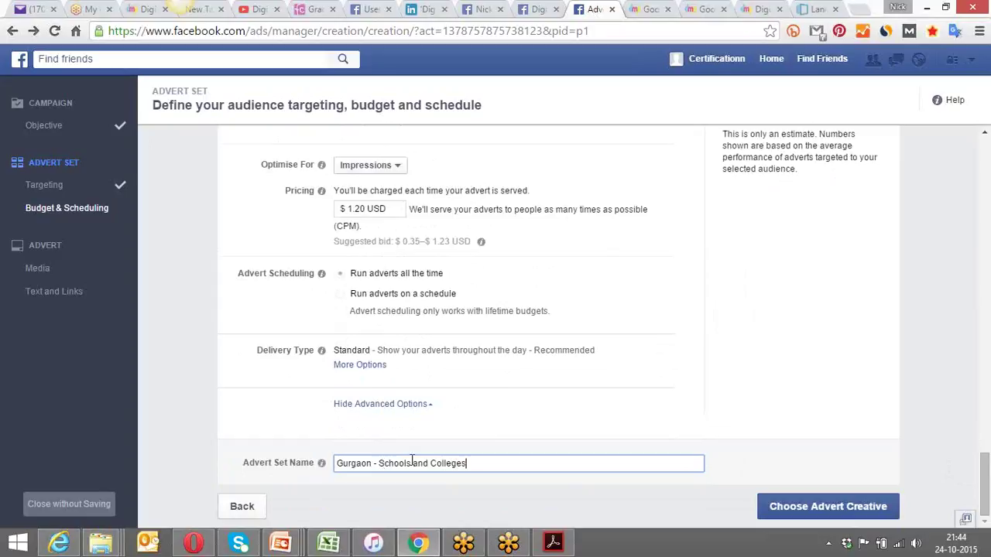
Continue to Choose Advert Creative and open the Connect Facebook Page list.
click(806, 508)
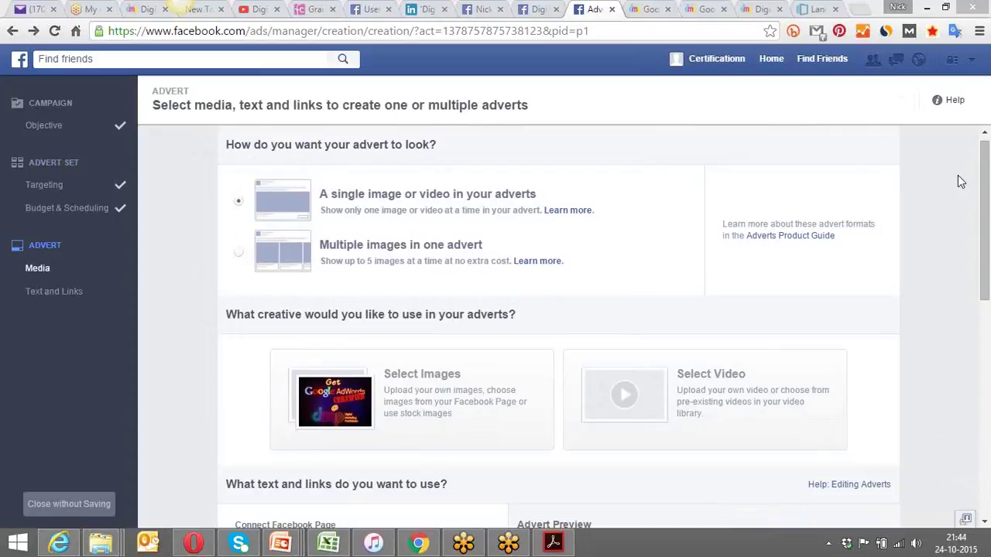
drag(985, 182, 988, 258)
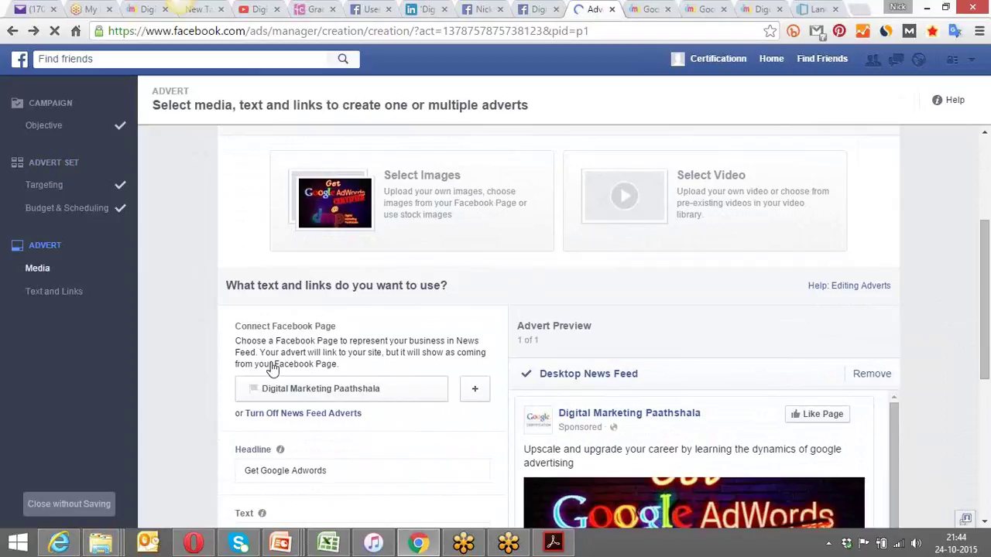
click(339, 391)
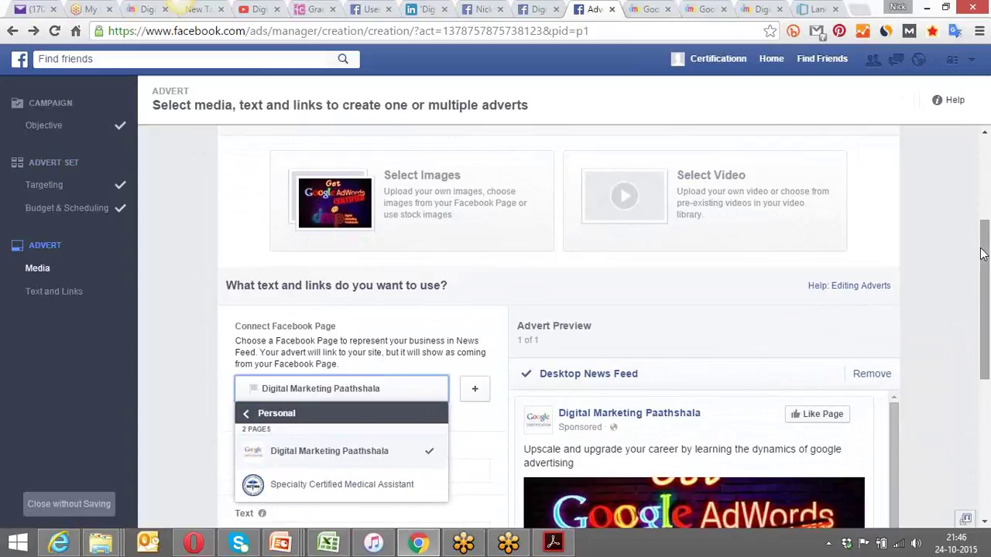
drag(985, 254, 986, 301)
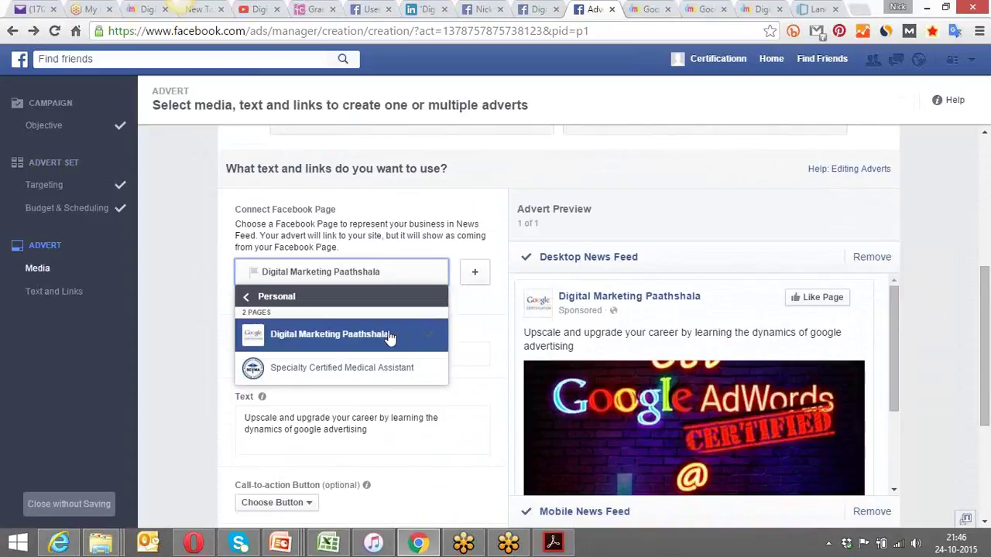
Close the Page list with Digital Marketing Paathshala still selected.
click(315, 277)
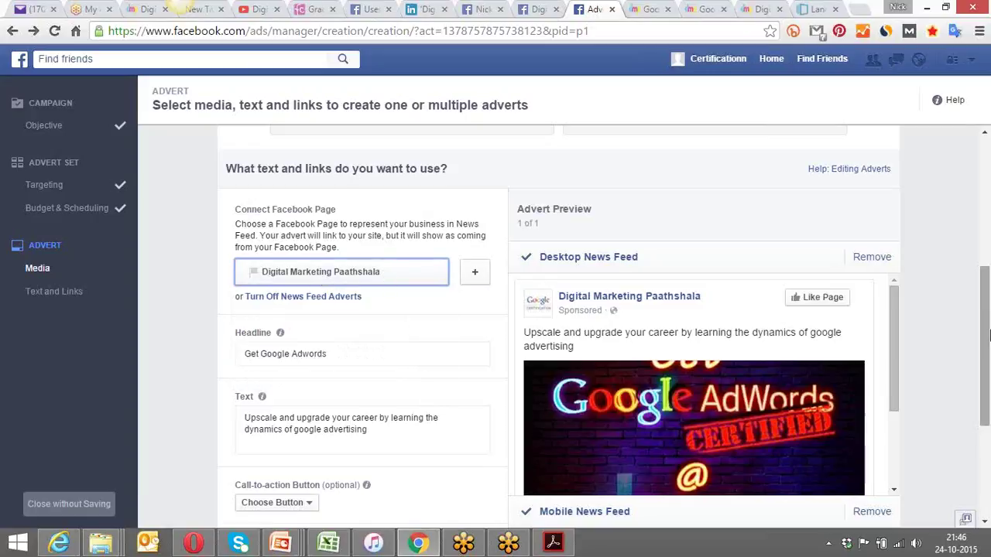
drag(987, 345, 940, 270)
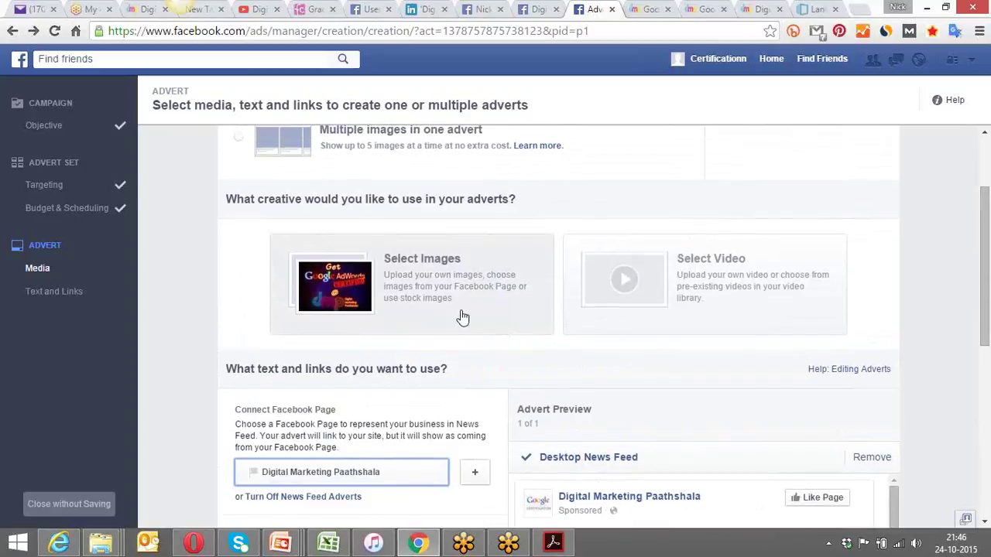
Remove the Get AdWords thumbnail so the advert has no image selected.
mouse_move(336, 287)
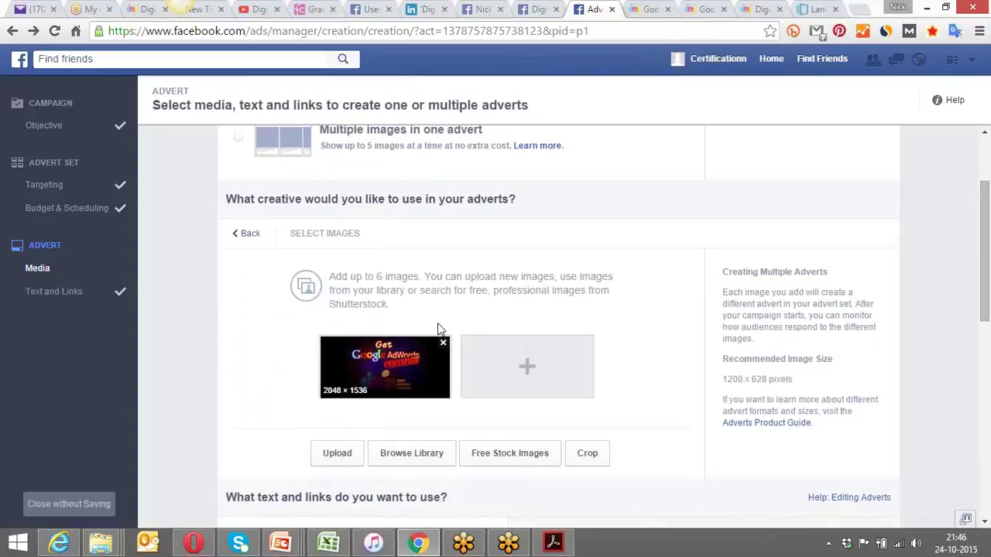
click(444, 343)
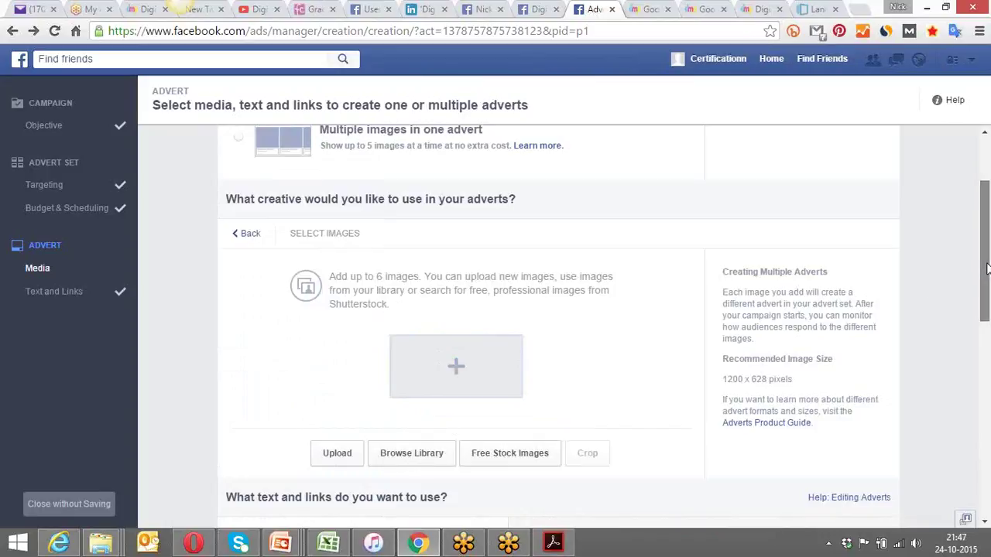
drag(987, 268, 987, 363)
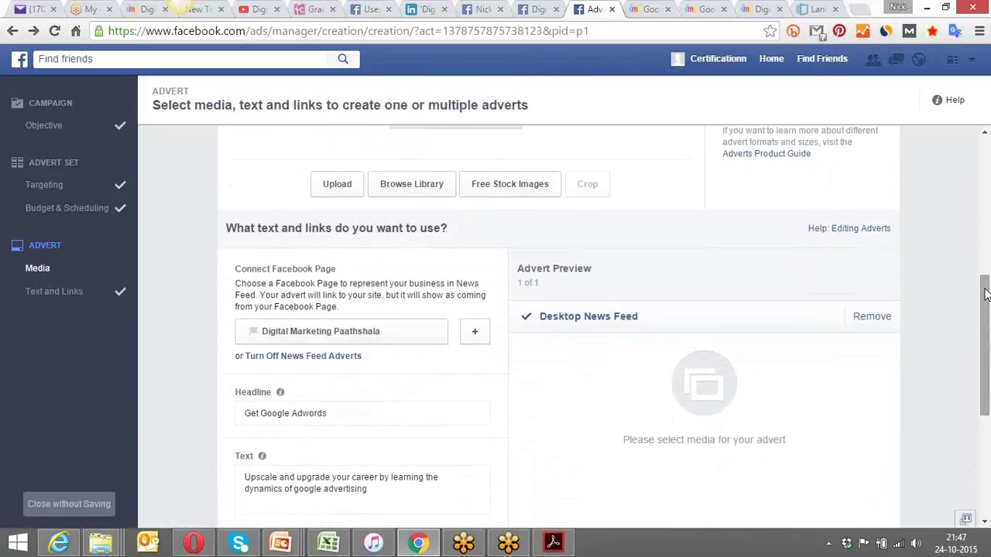
drag(985, 294, 986, 311)
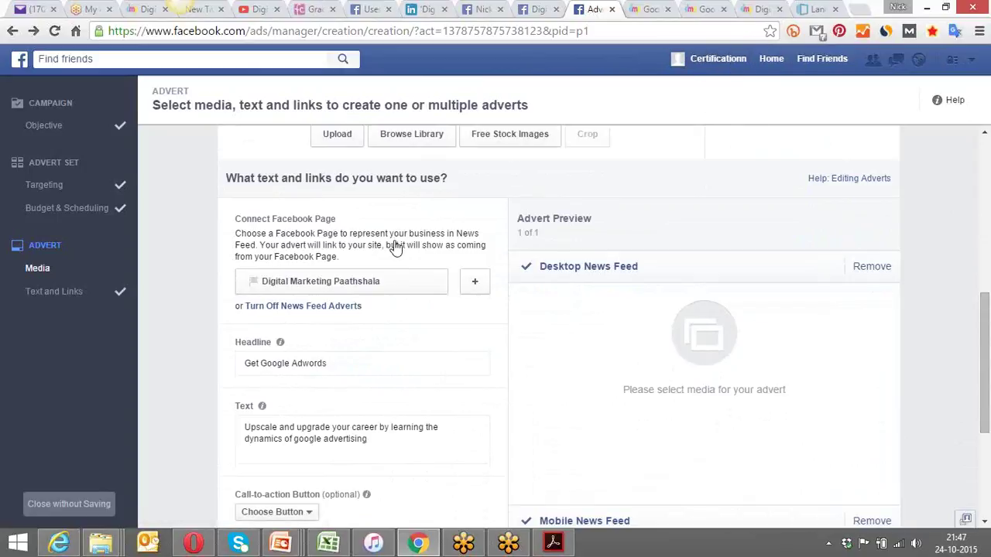
click(377, 291)
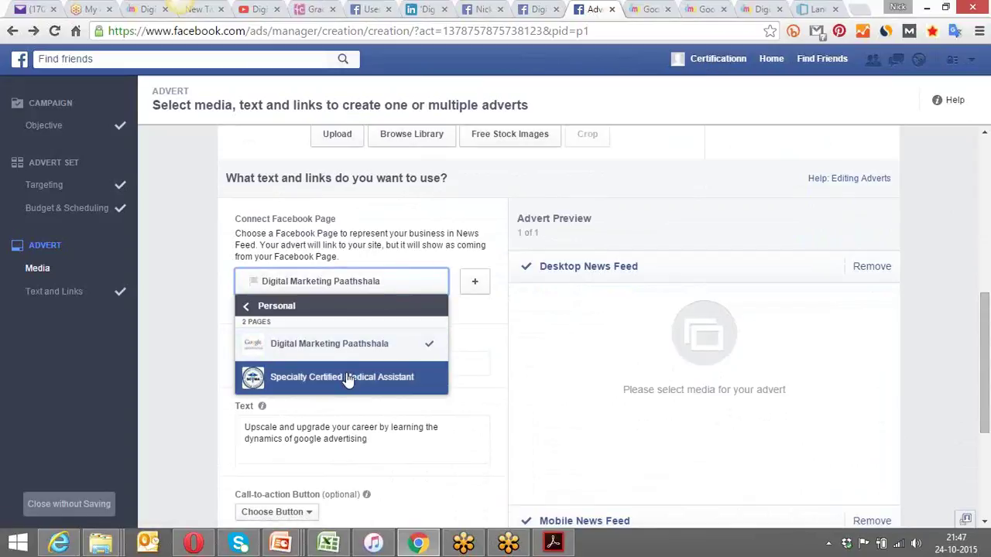
scroll(346, 378, down, 1)
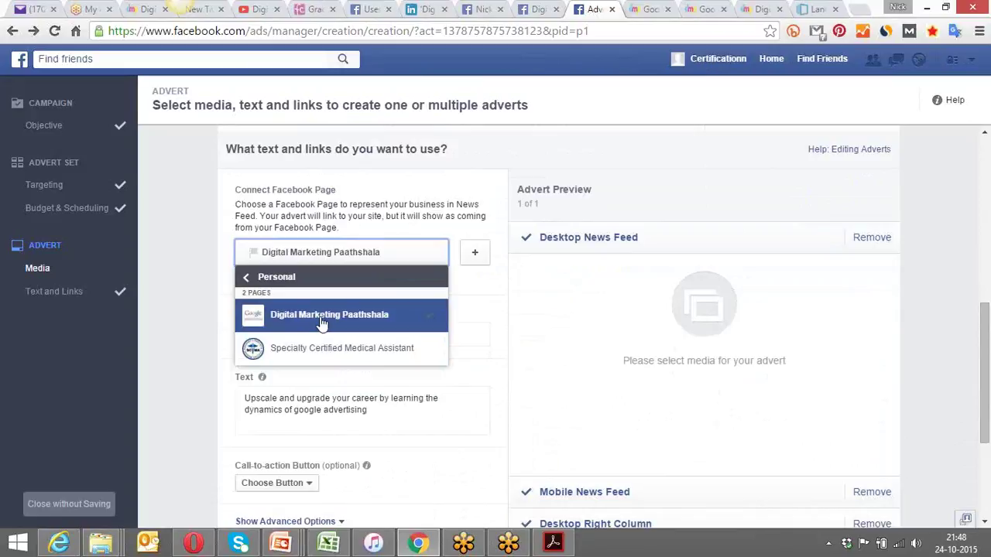
click(322, 323)
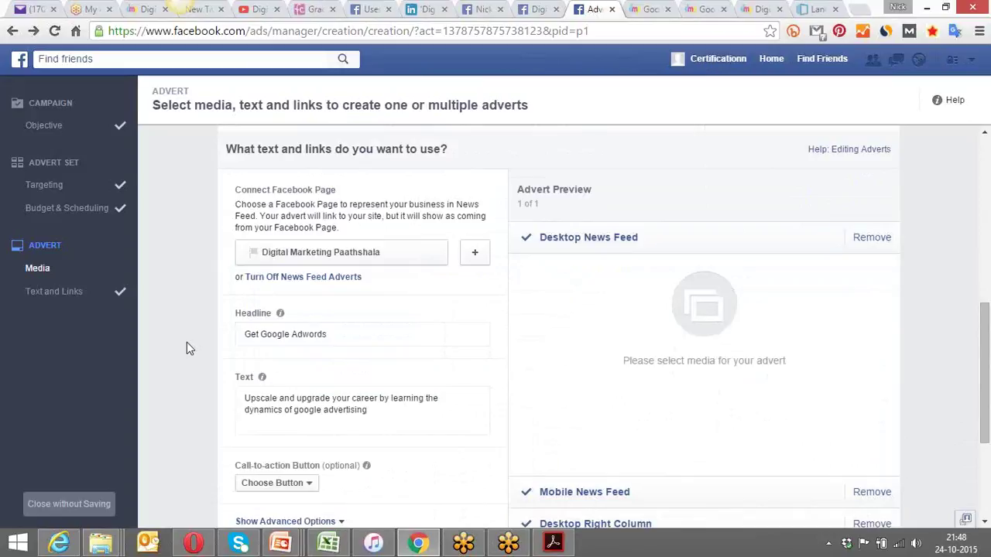
scroll(186, 342, up, 3)
Return to Select Images and open the Browse Library image library.
scroll(187, 342, up, 2)
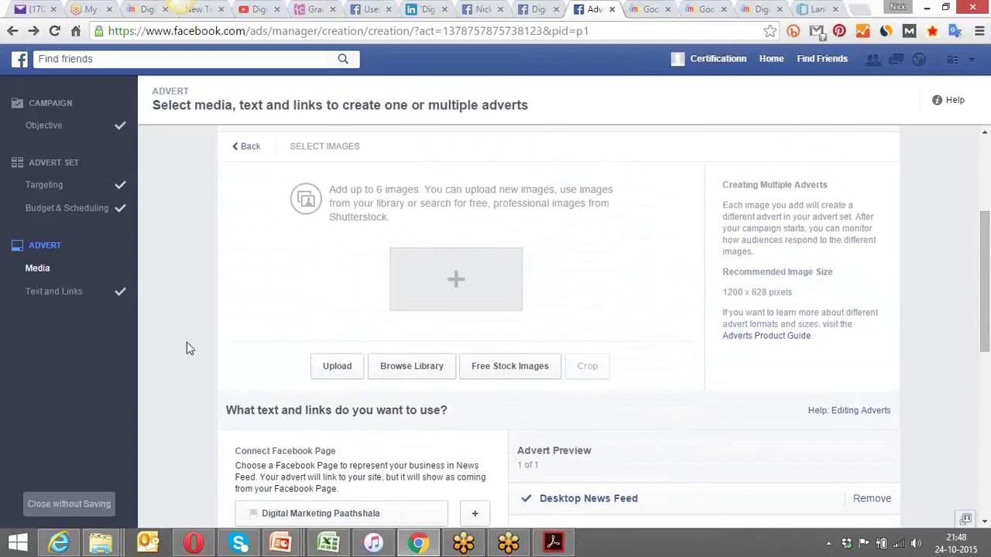
scroll(186, 349, up, 1)
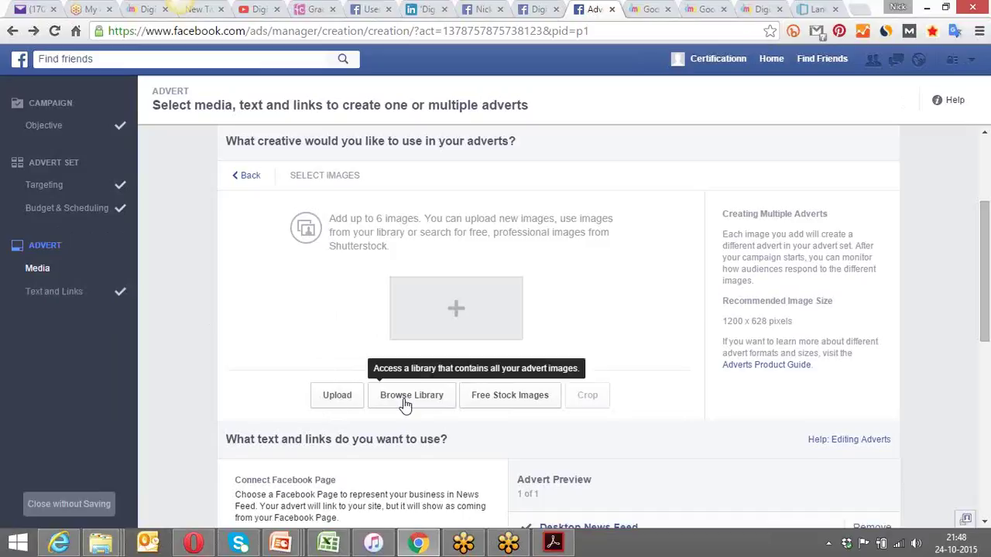
click(405, 398)
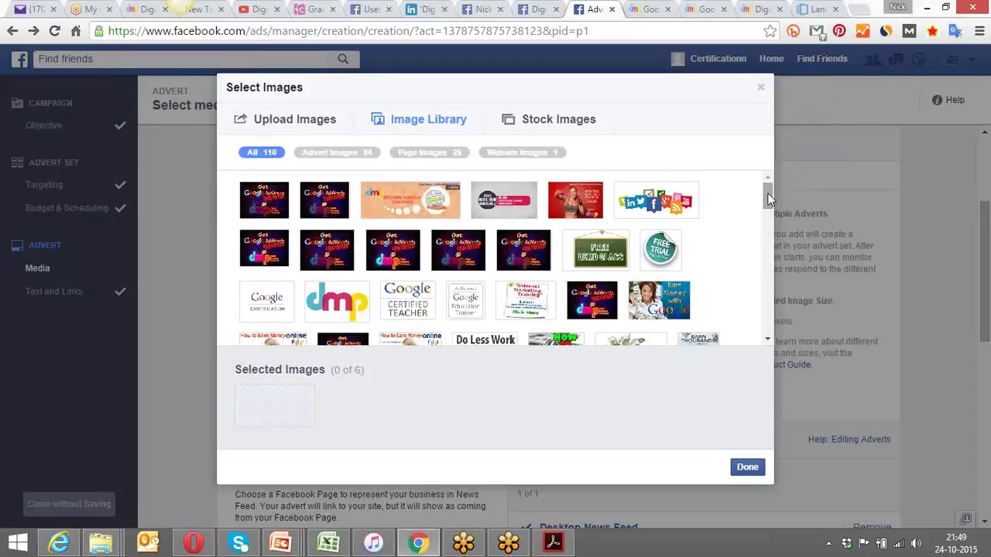
Select the Google Certification thumbnail in the Image Library and confirm it as the advert image.
drag(770, 193, 771, 221)
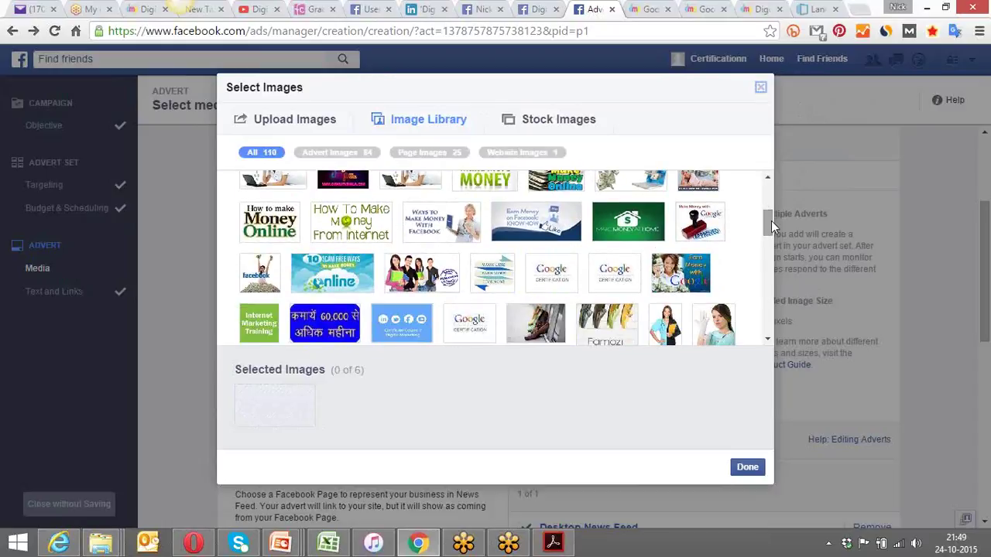
click(619, 272)
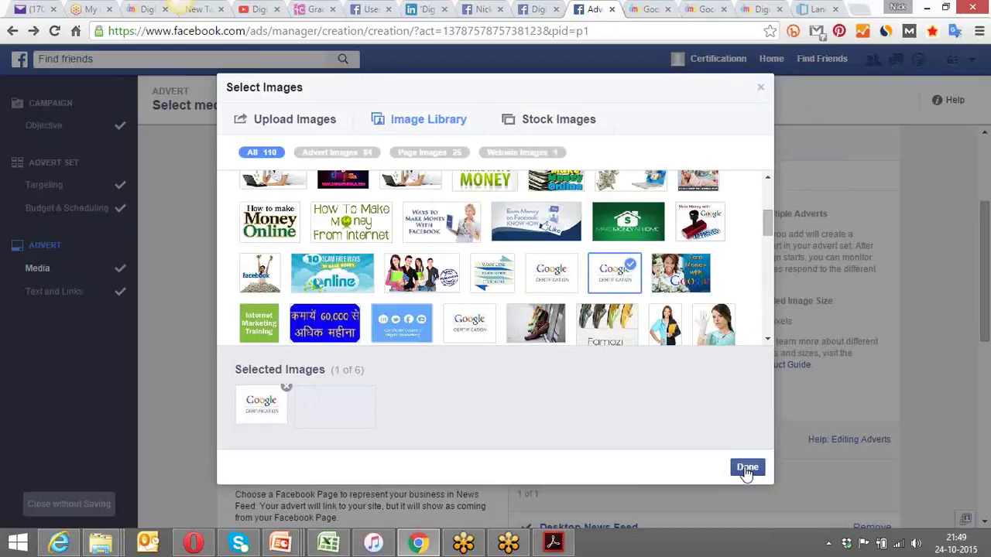
click(747, 468)
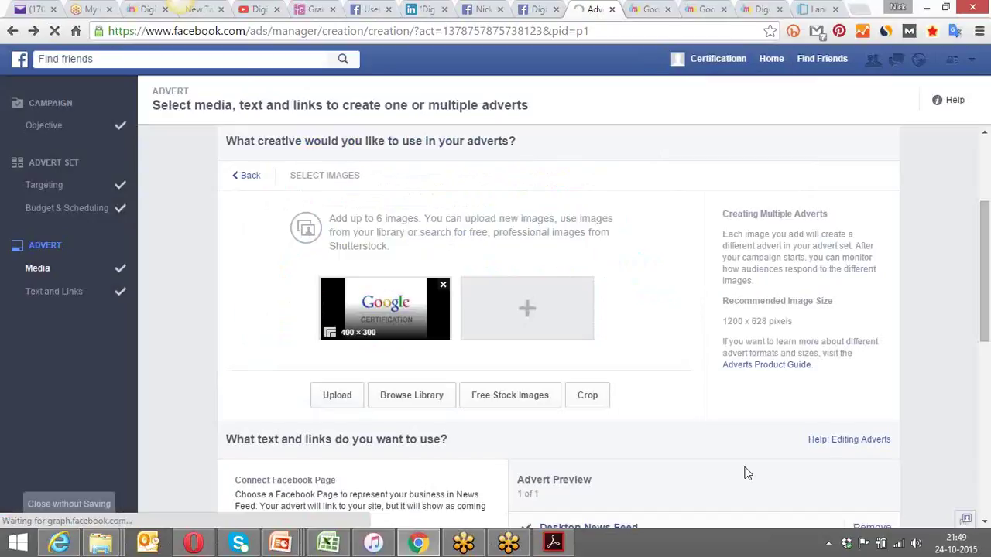
mouse_move(374, 310)
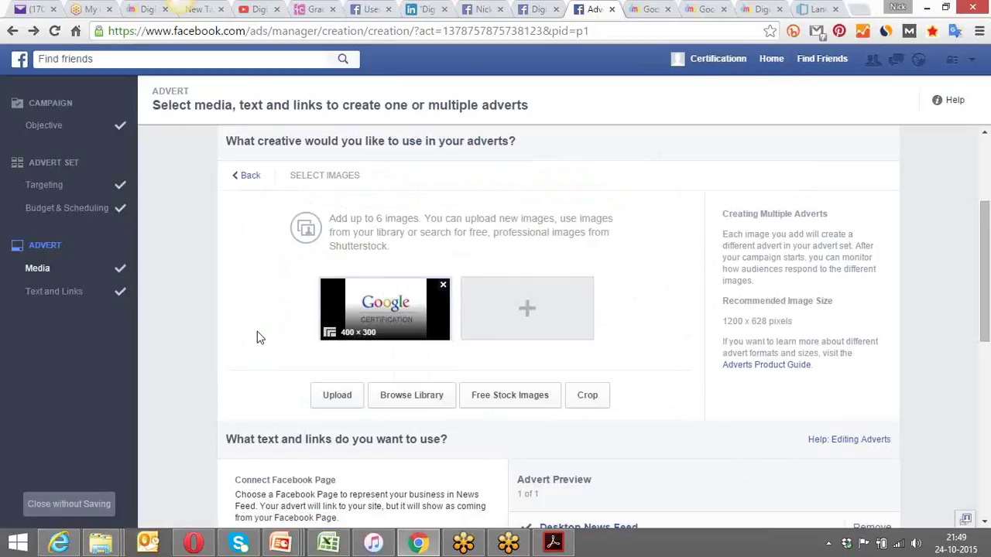
scroll(259, 338, down, 3)
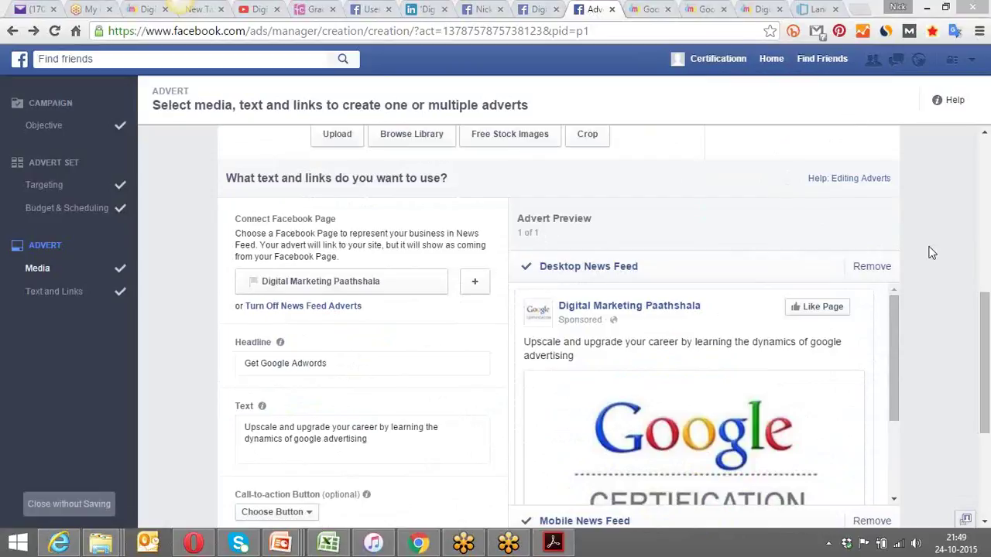
drag(985, 304, 986, 354)
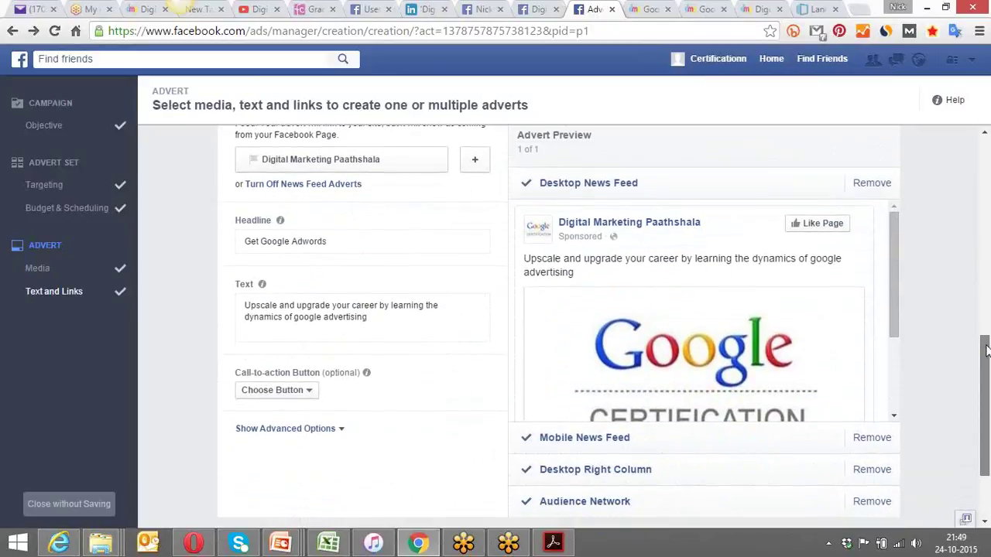
Change the headline from 'Get Google Adwords' to 'Get Google Certified'.
click(370, 251)
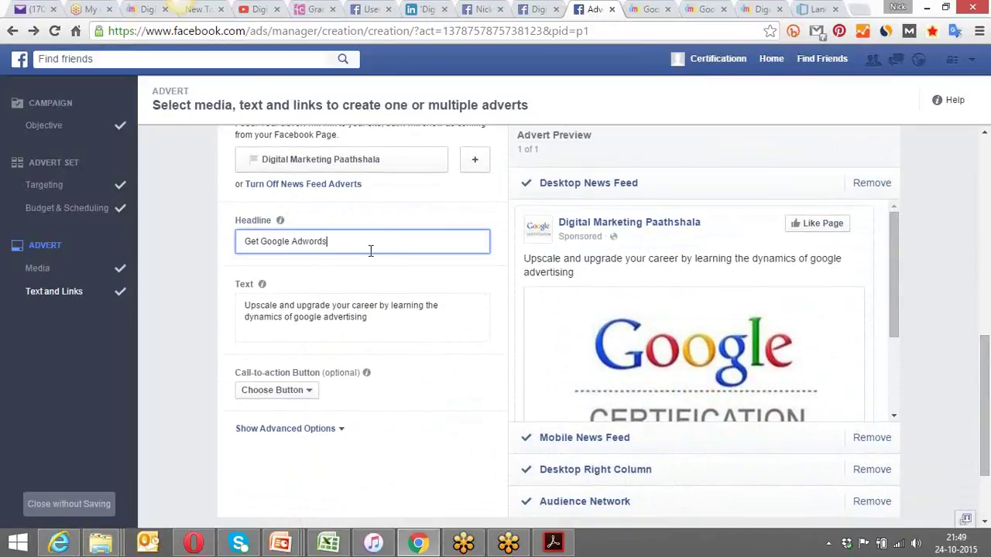
key(BackSpace)
key(BackSpace)
key(BackSpace)
key(BackSpace)
key(BackSpace)
key(BackSpace)
key(BackSpace)
text(Certi)
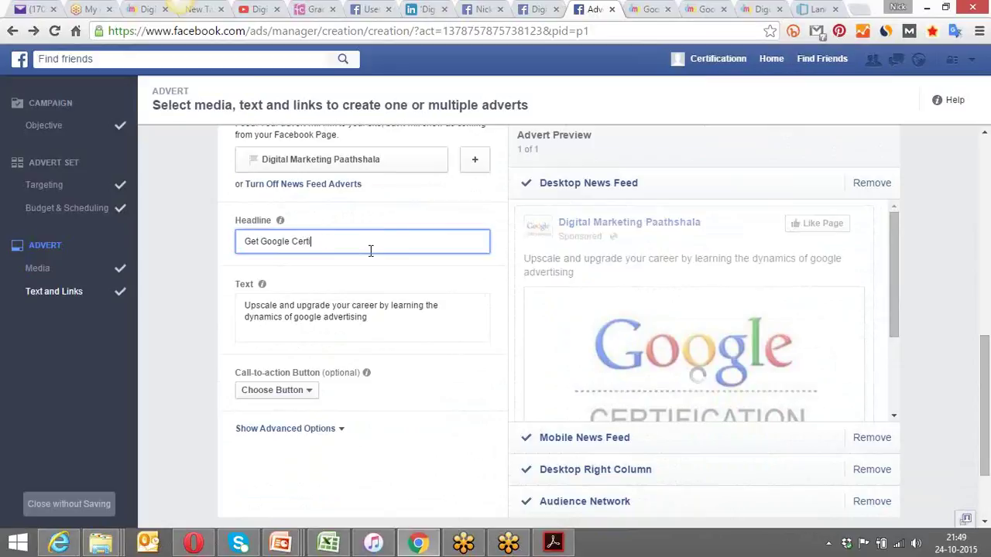
text(fied)
Replace 'and' at the end of the ad text with '&. Call' plus the contact phone number.
click(295, 308)
key(BackSpace)
key(BackSpace)
key(BackSpace)
key(BackSpace)
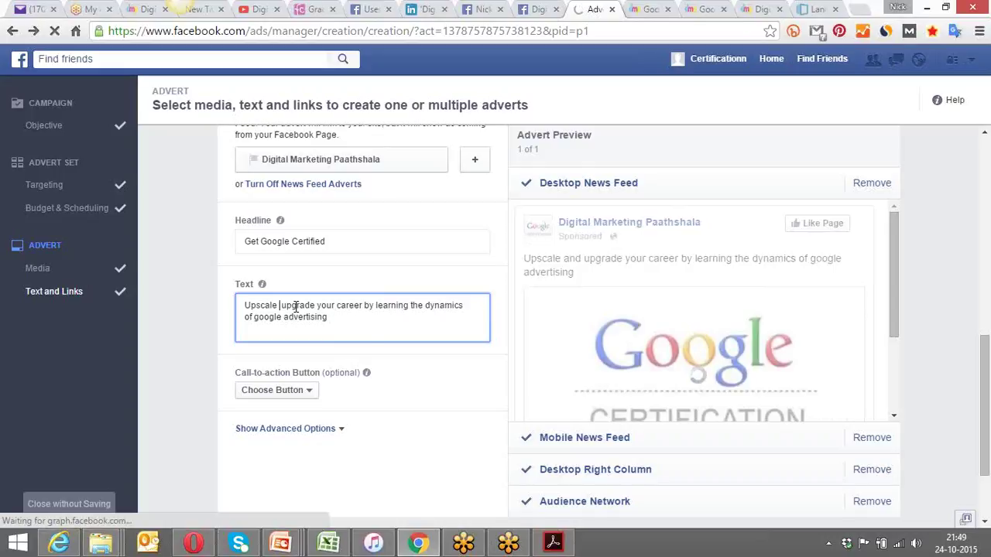
text(&)
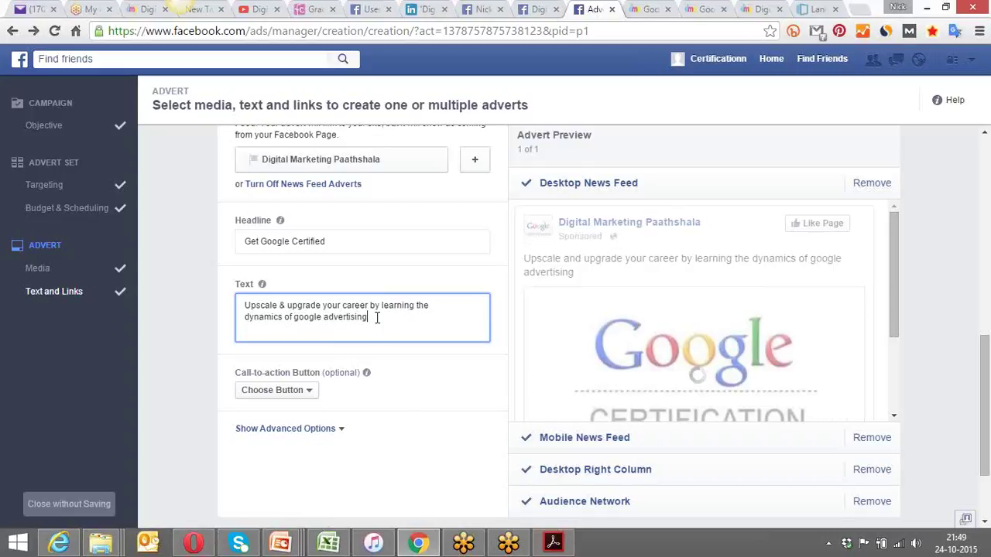
text(. Call)
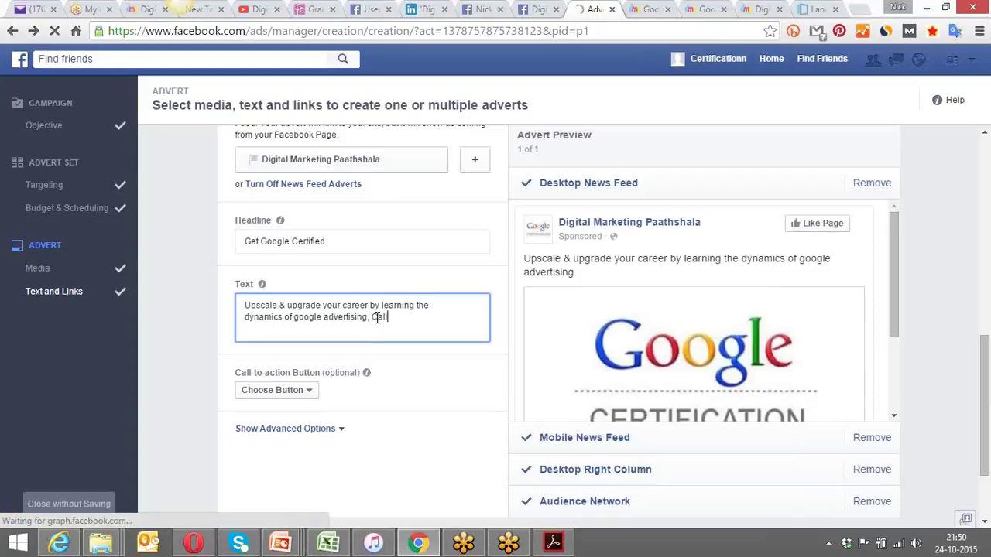
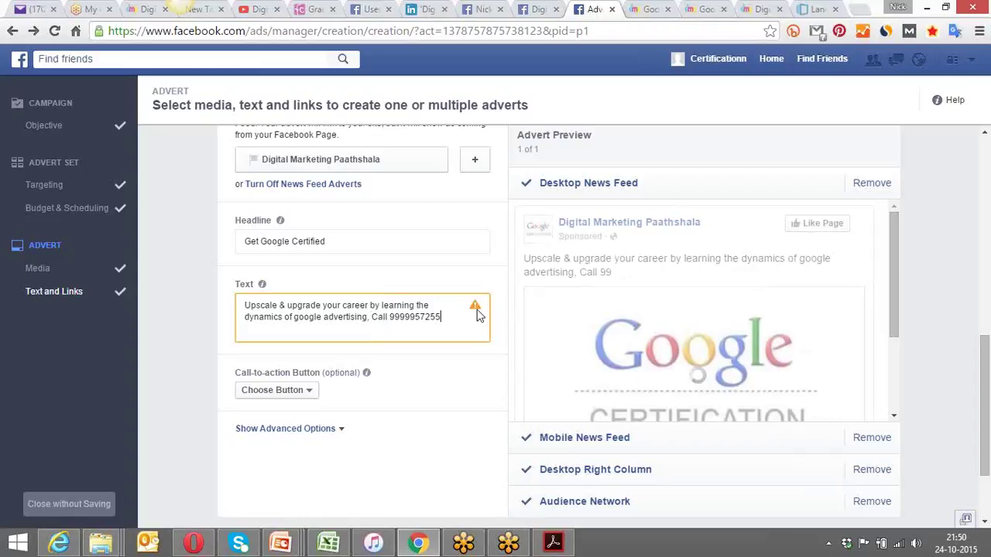
mouse_move(477, 306)
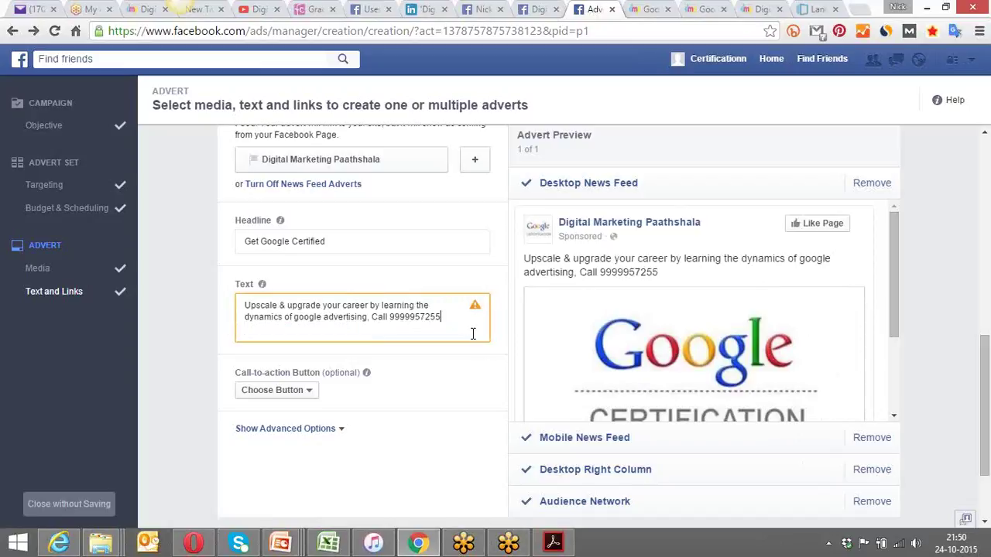
Remove the stray letters 'fadshh' accidentally typed into the headline.
click(345, 239)
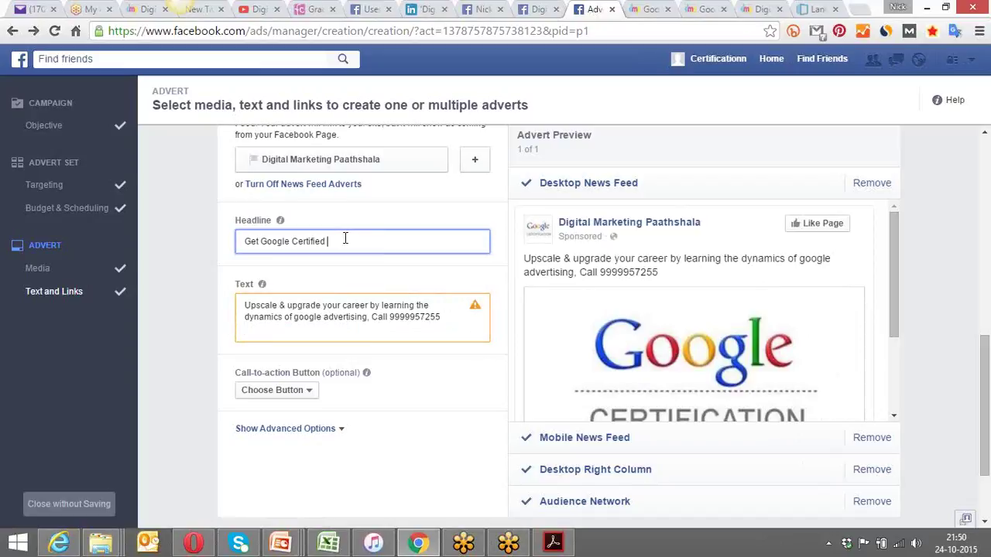
text(fadsh)
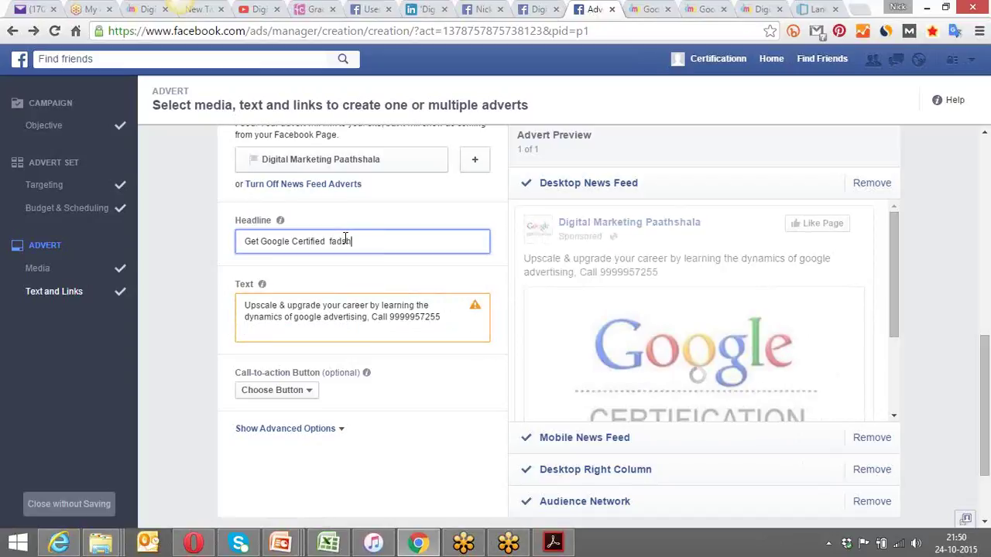
text(h)
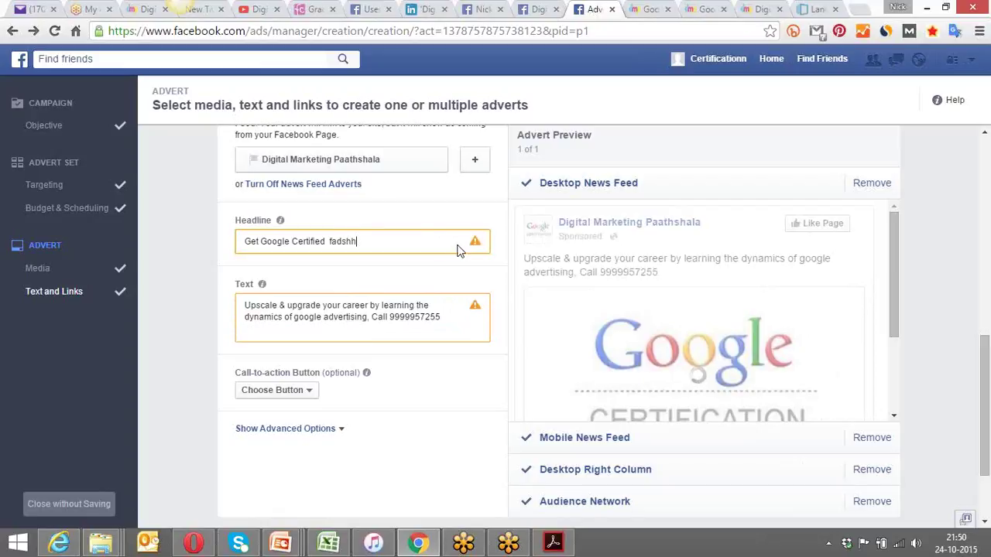
mouse_move(474, 245)
key(BackSpace)
key(BackSpace)
key(BackSpace)
key(BackSpace)
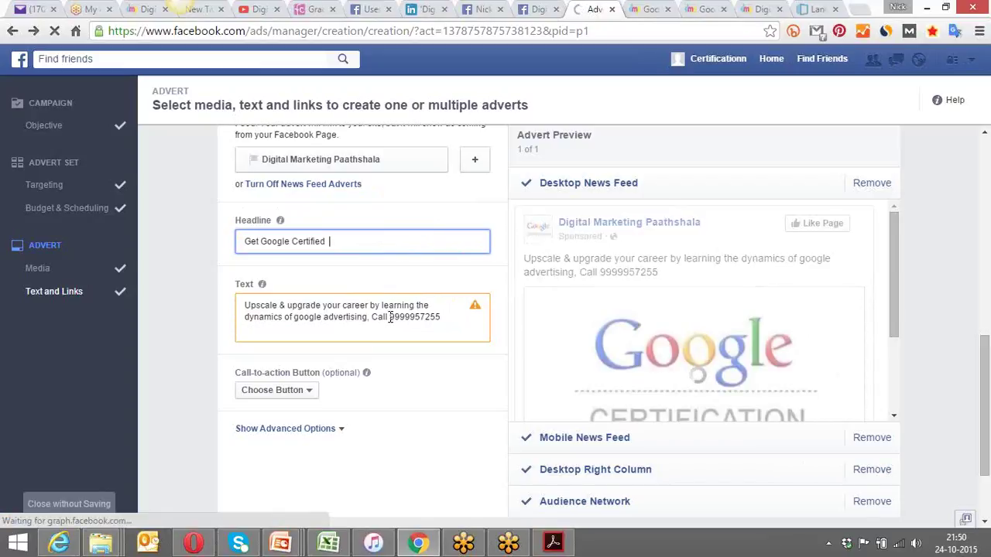
Shorten 'your' to 'ur' and delete 'the' before 'dynamics' in the ad text.
click(332, 307)
key(BackSpace)
key(BackSpace)
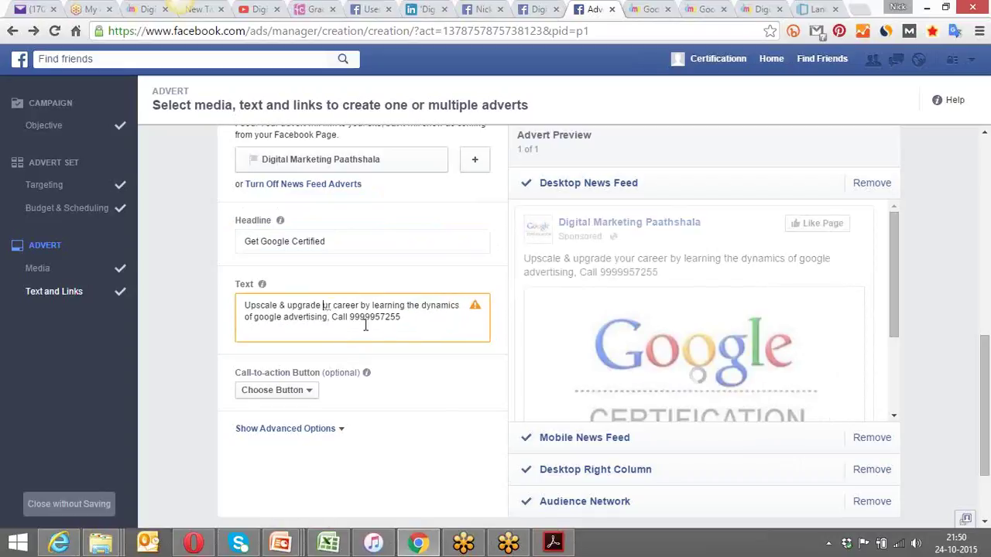
click(422, 308)
key(BackSpace)
key(BackSpace)
key(BackSpace)
key(BackSpace)
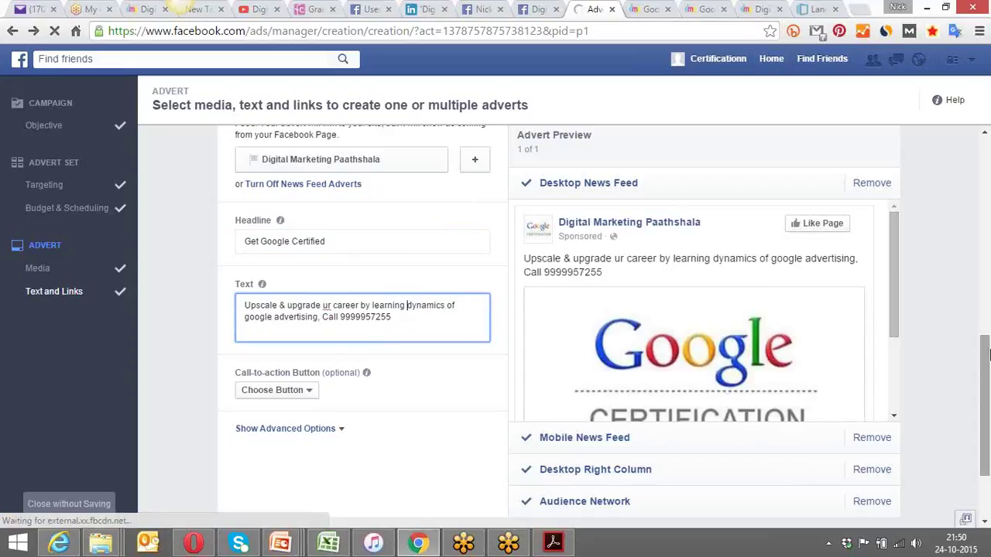
scroll(988, 355, down, 1)
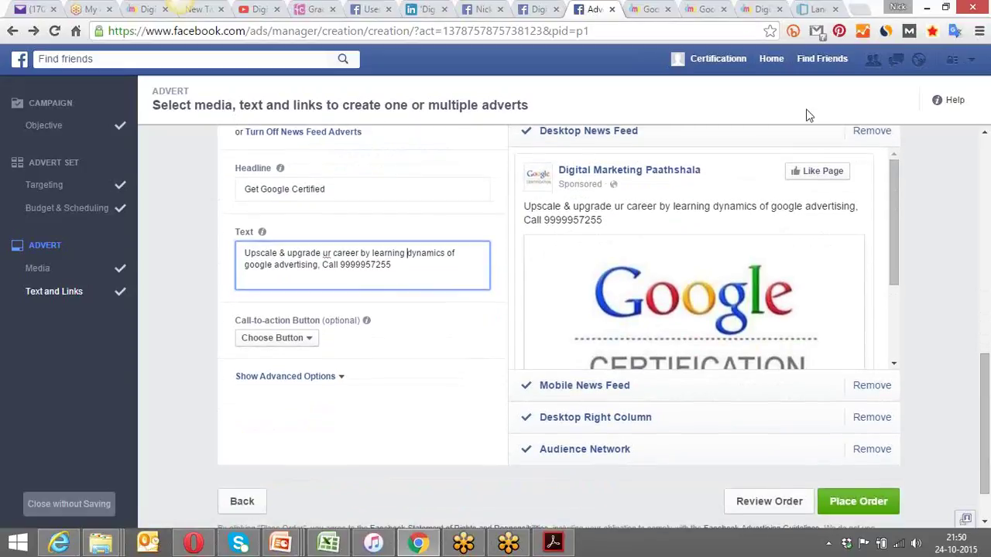
Leave the Text box and open the Call-to-action 'Choose Button' dropdown.
click(767, 180)
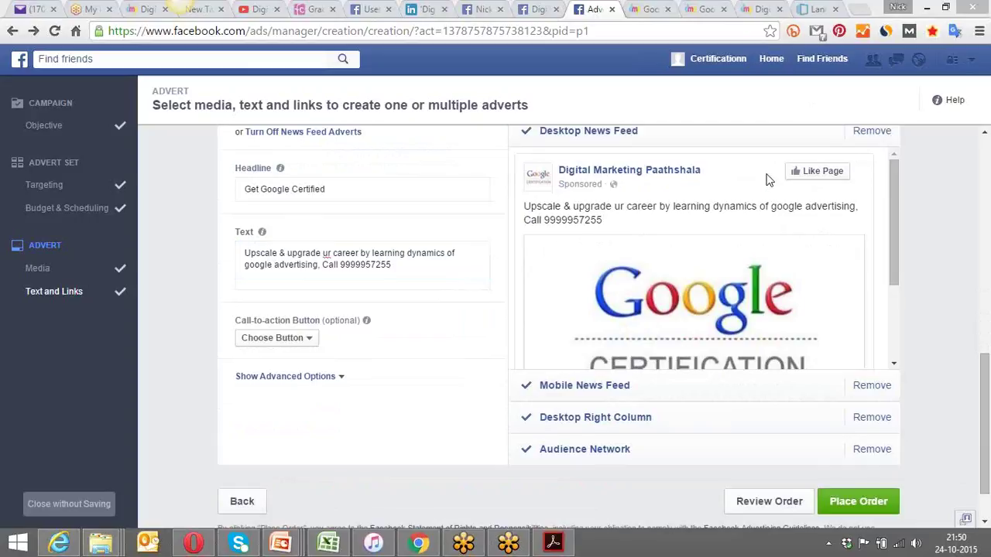
drag(898, 204, 903, 310)
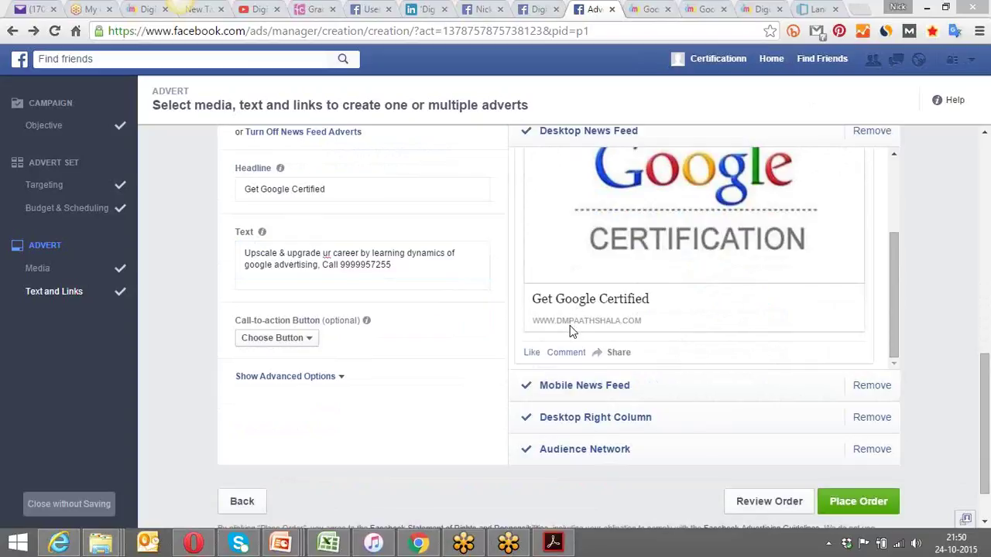
click(311, 340)
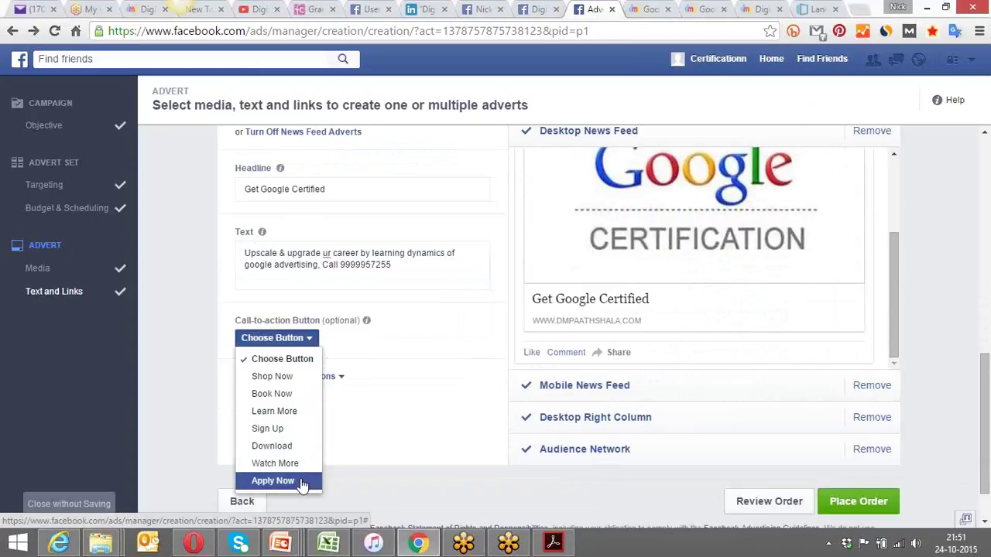
Set the call-to-action to Learn More and show the advanced options.
click(286, 411)
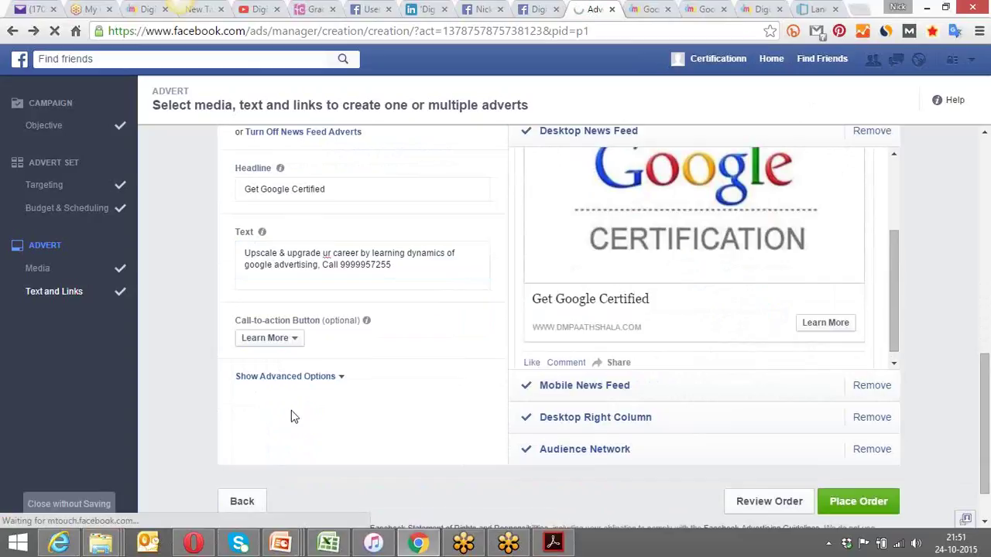
click(341, 381)
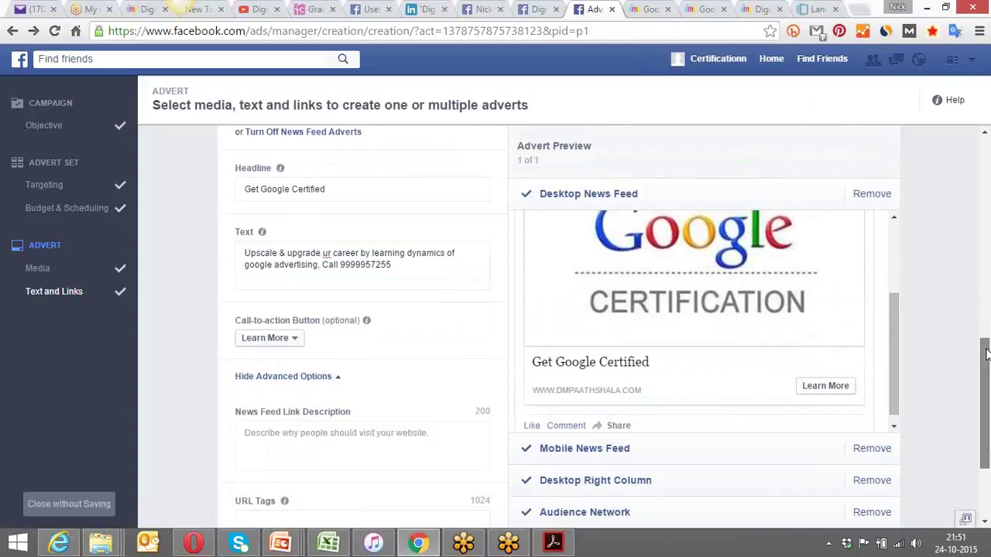
drag(989, 355, 988, 387)
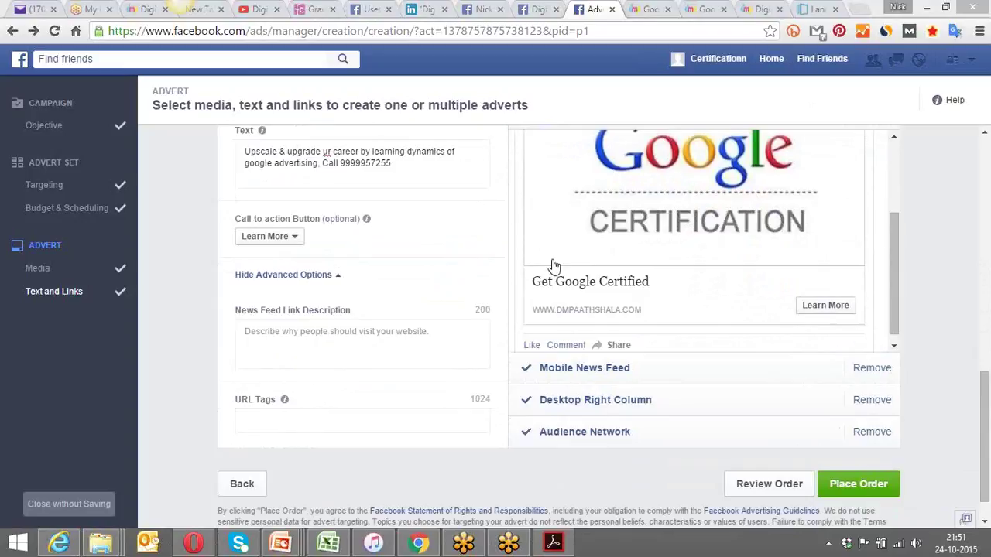
Enter the link description 'Learn the dynamics of google advertising from the renowned experts in digital marketing', plus the contact number.
click(341, 334)
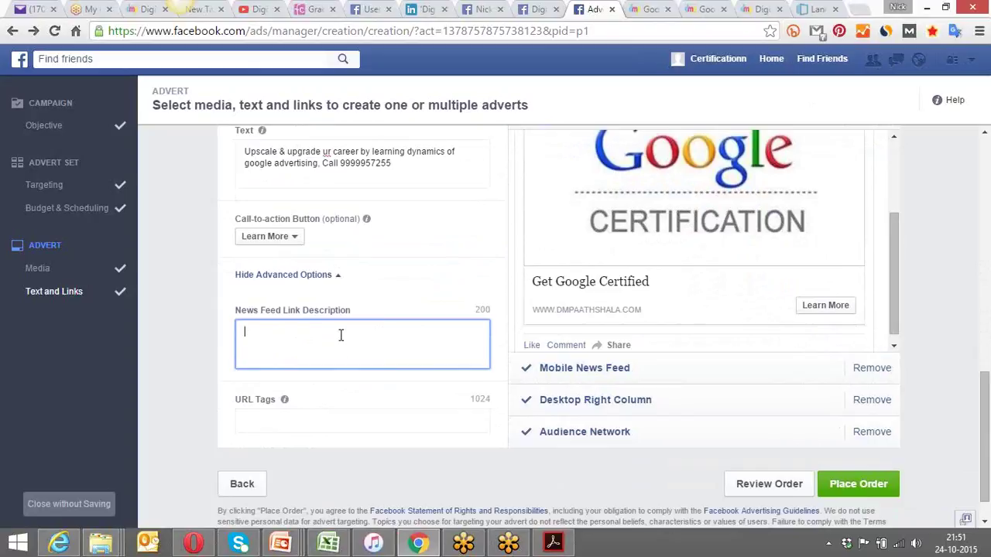
text(G)
key(BackSpace)
text(Learn the dynamics of google a)
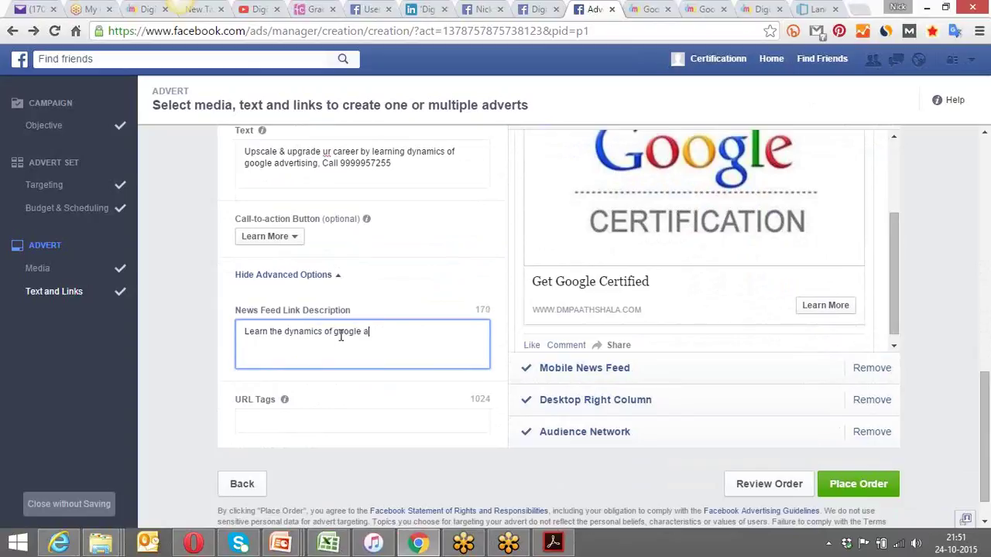
text(dvertising from the reno)
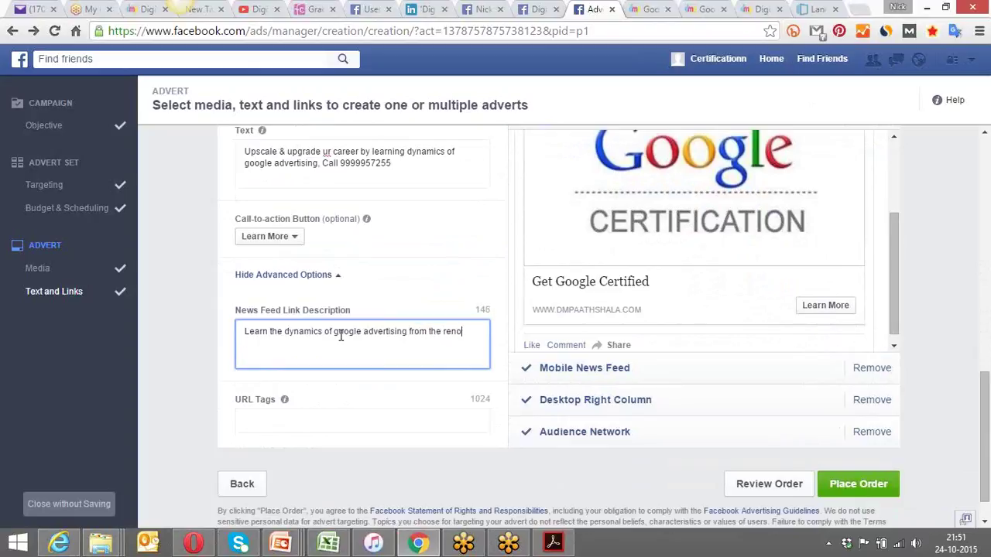
text(wned experts in)
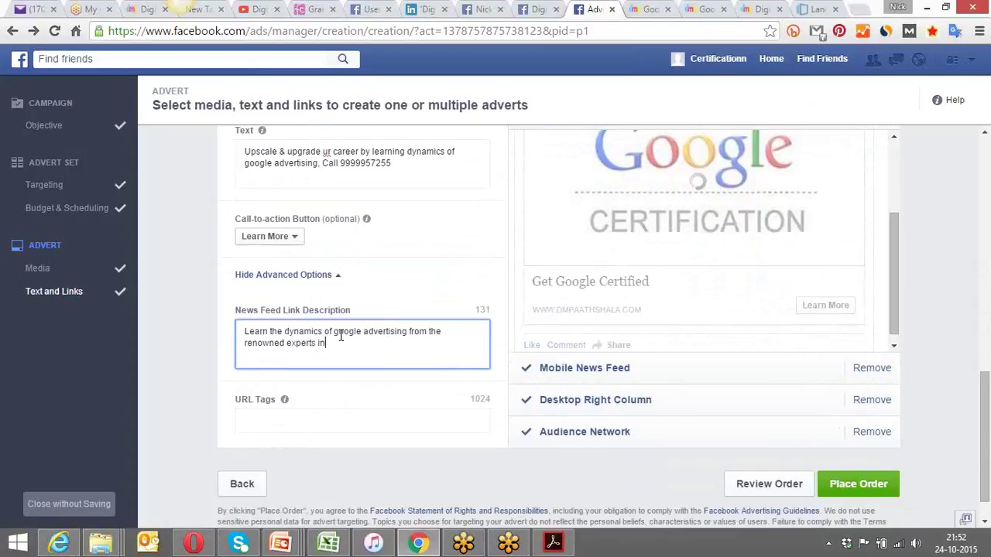
text( digital mark)
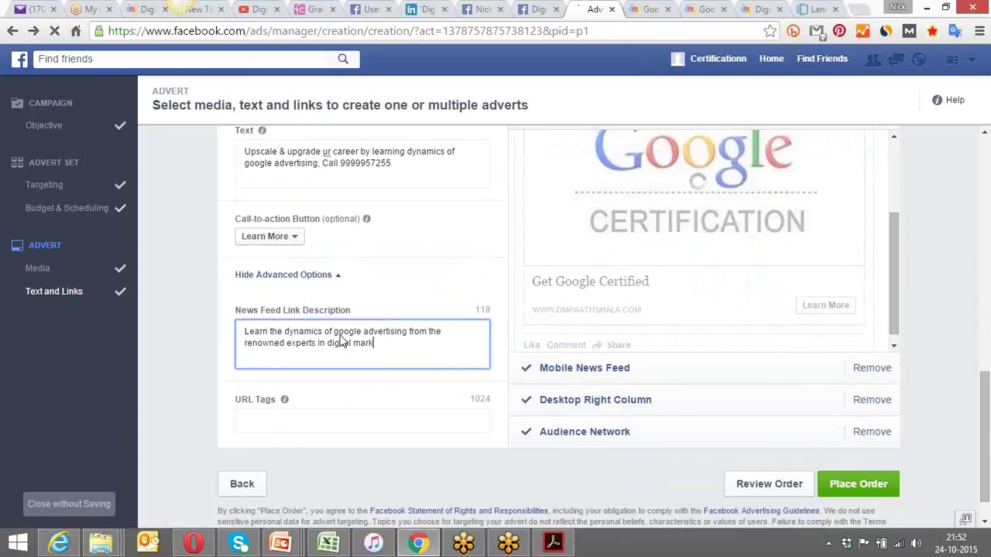
text(eting)
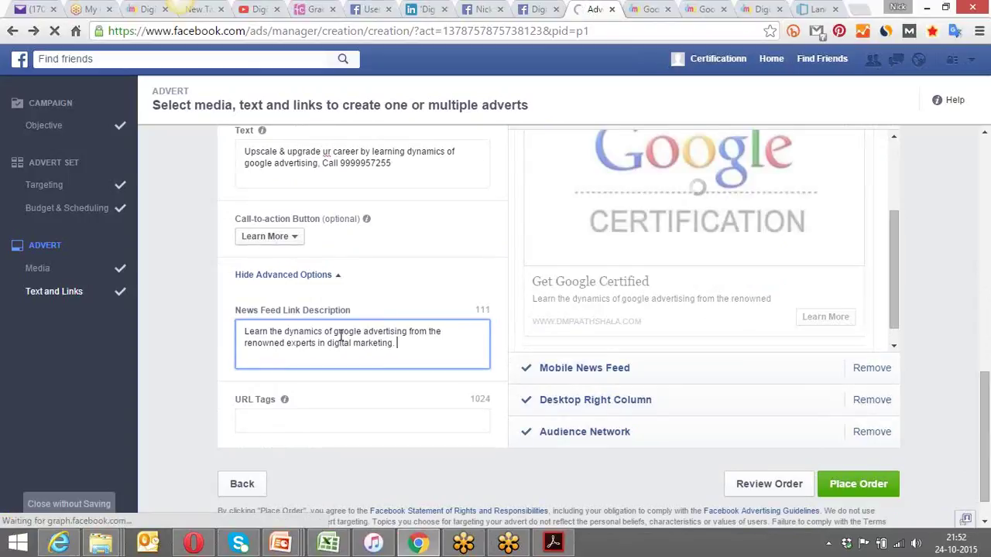
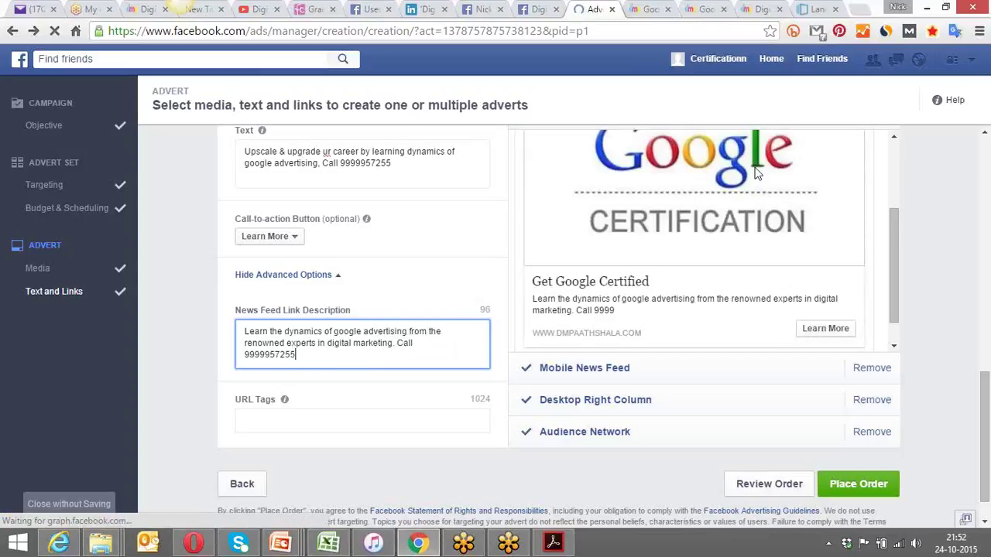
click(790, 151)
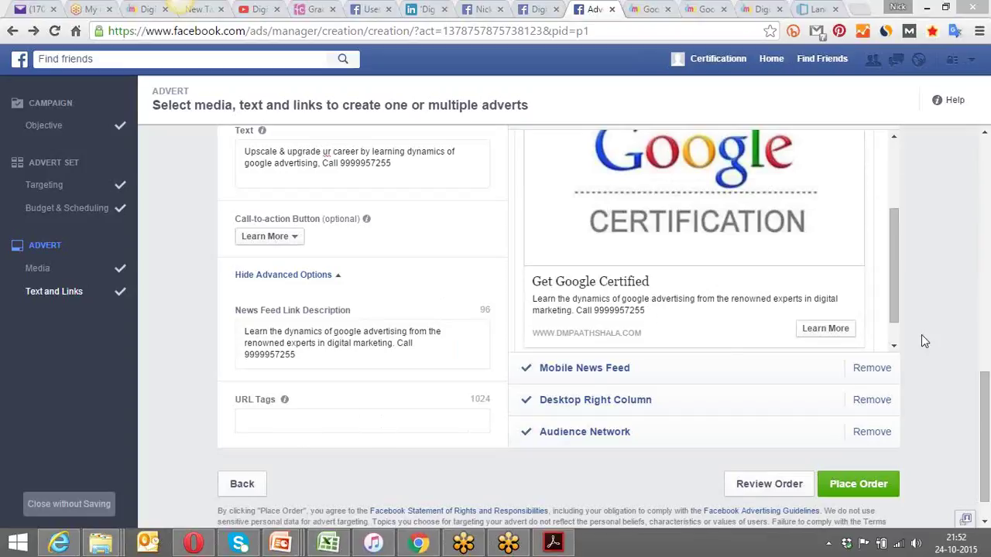
Check the Desktop News Feed preview's headline and Learn More button, then go to the profile tab.
drag(982, 419, 982, 378)
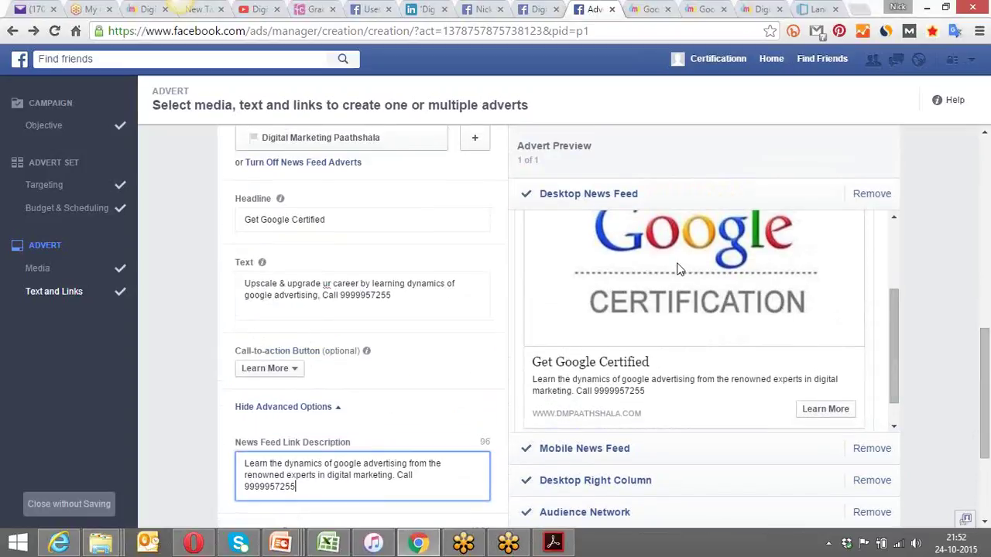
drag(895, 323, 895, 273)
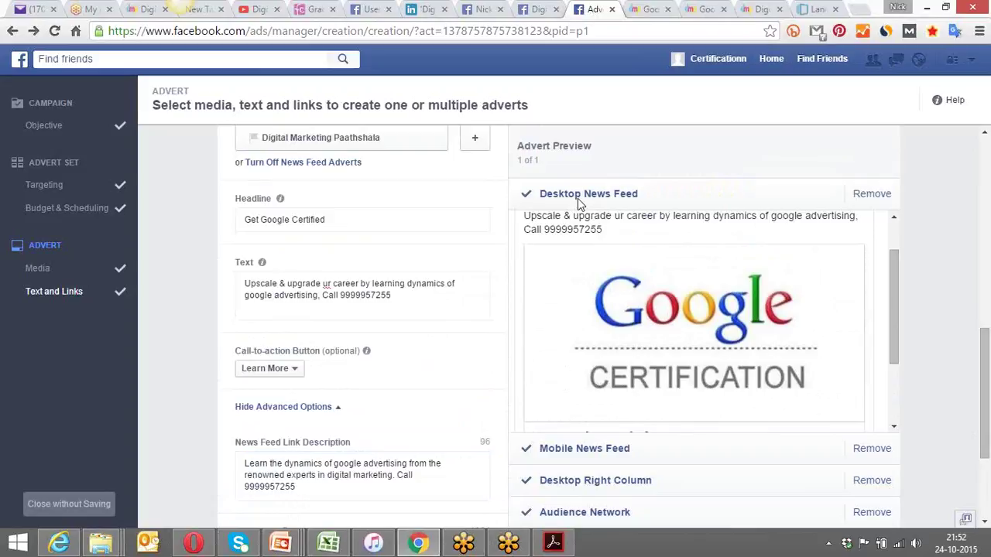
drag(895, 265, 912, 322)
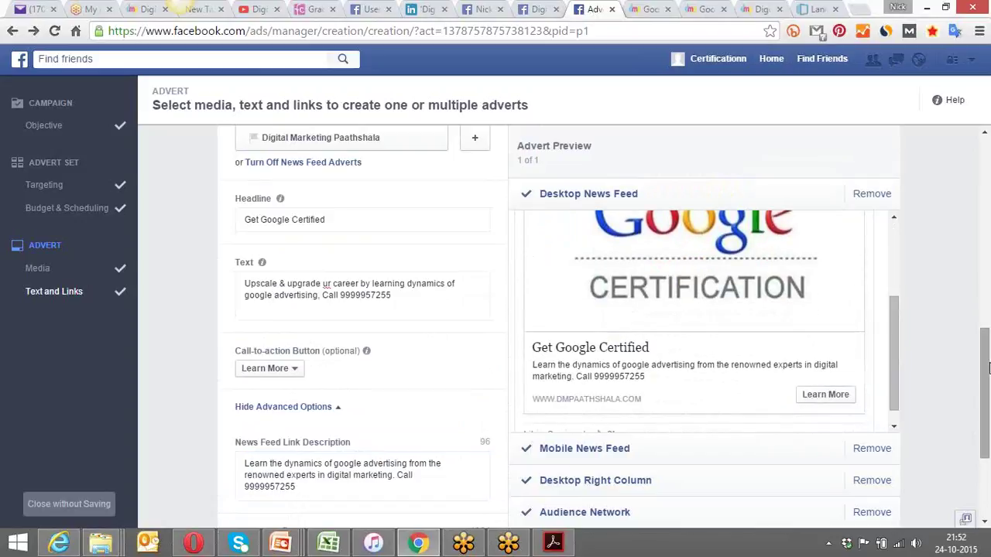
mouse_move(988, 376)
mouse_down()
mouse_move(989, 406)
mouse_move(989, 364)
mouse_up()
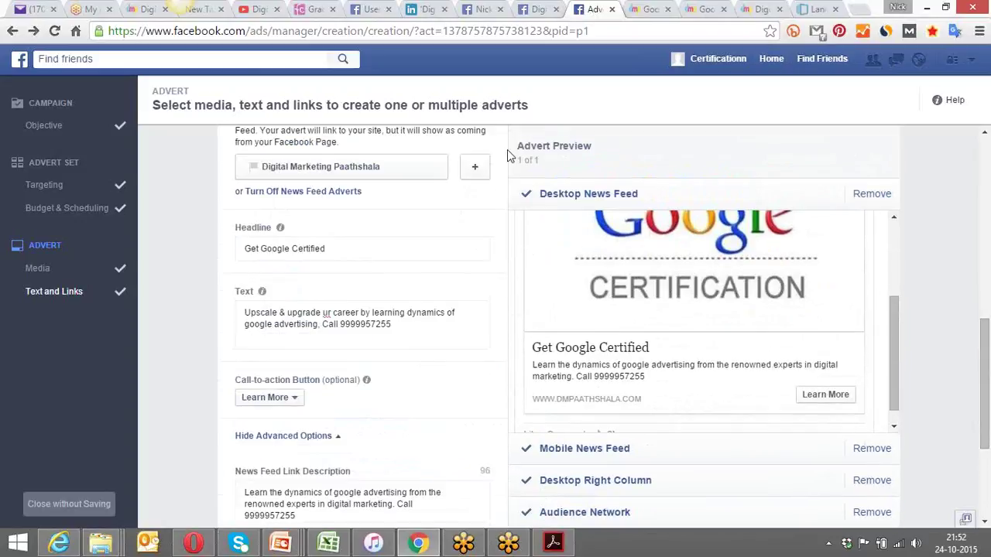
click(485, 10)
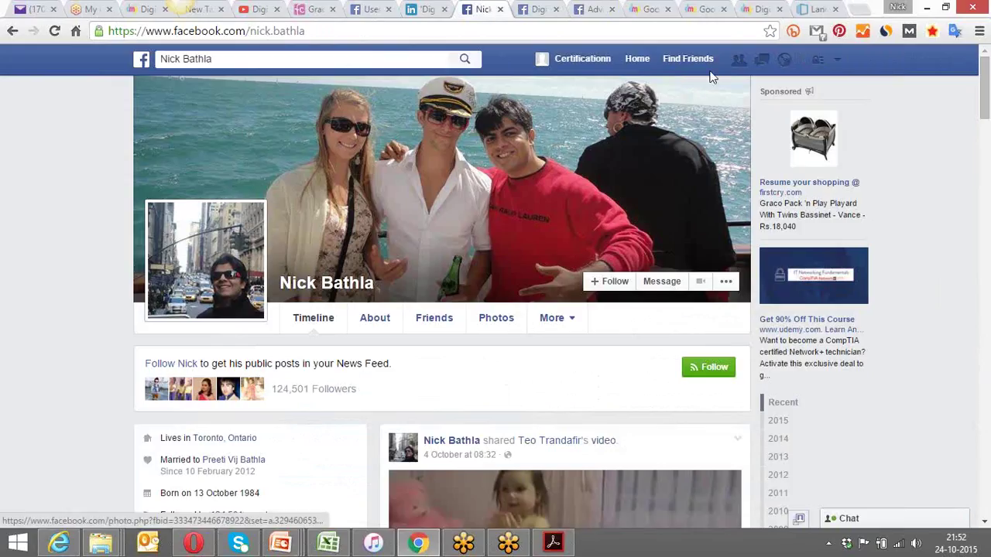
Browse the Facebook home News Feed posts, then return to the Ads Manager tab.
click(639, 60)
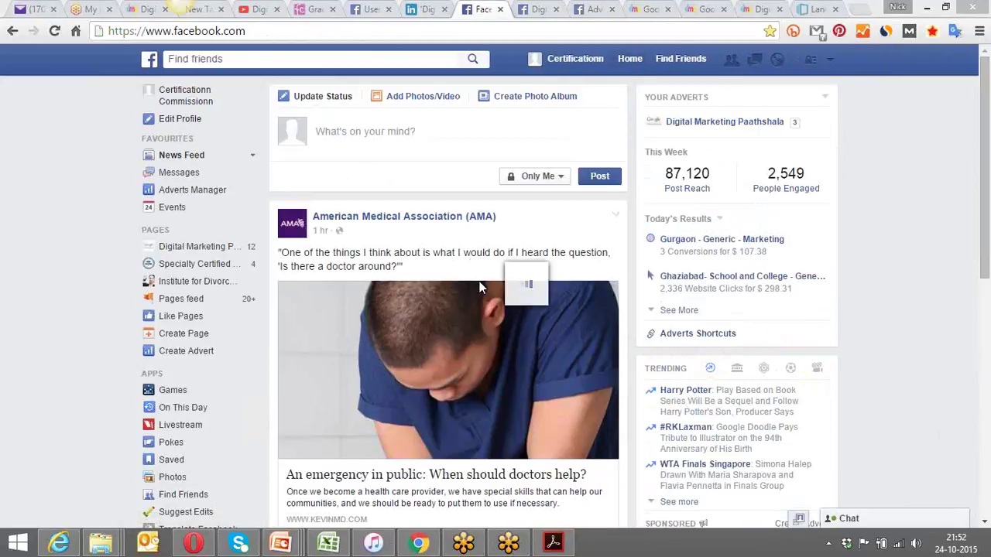
drag(988, 137, 985, 326)
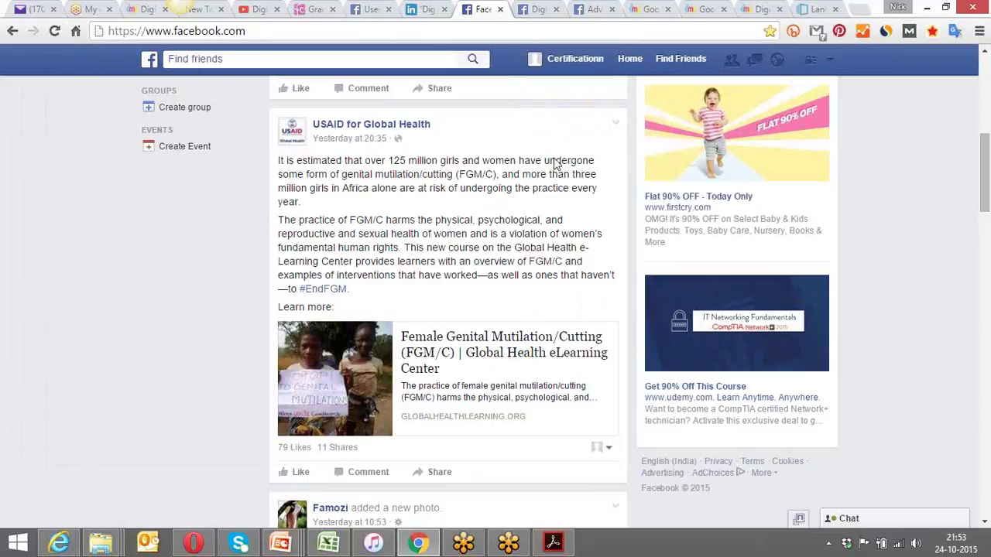
click(595, 9)
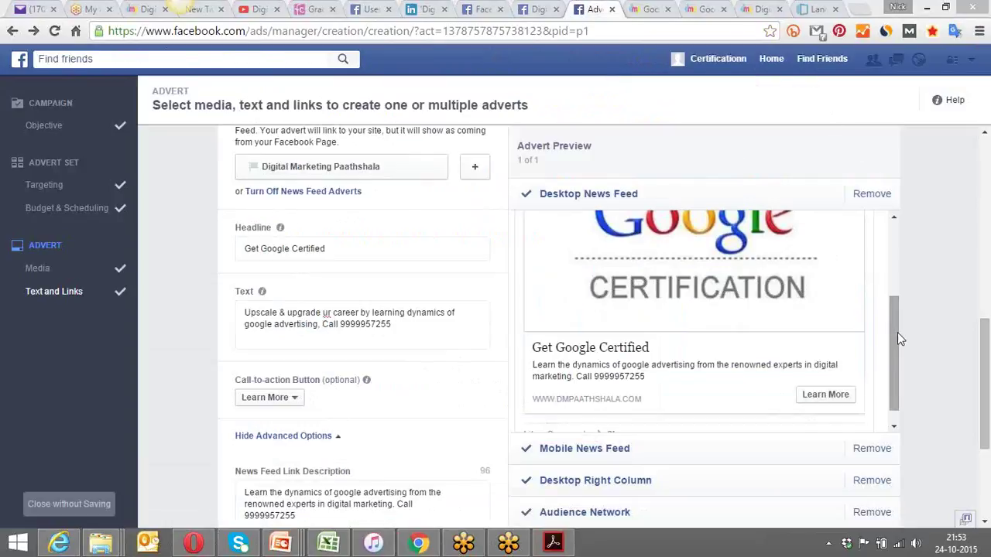
Expand the Mobile News Feed, Desktop Right Column and Audience Network previews of the ad.
mouse_move(898, 332)
mouse_down()
mouse_move(885, 280)
mouse_move(891, 329)
mouse_up()
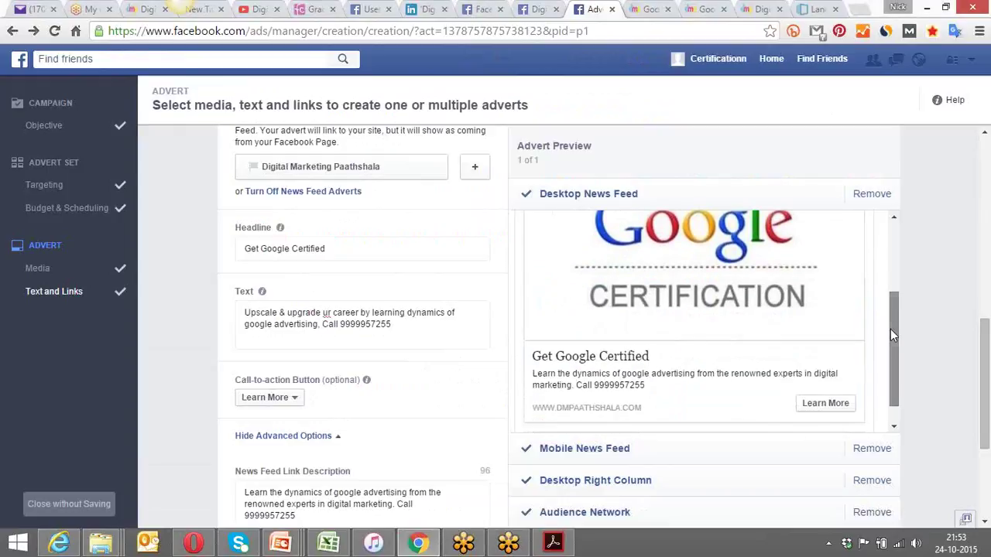
drag(987, 362, 987, 430)
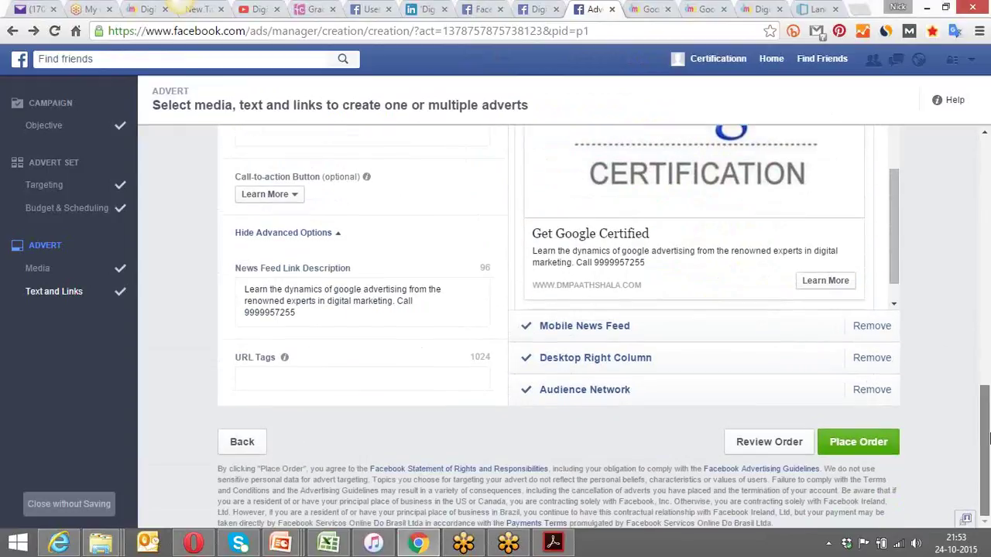
click(673, 333)
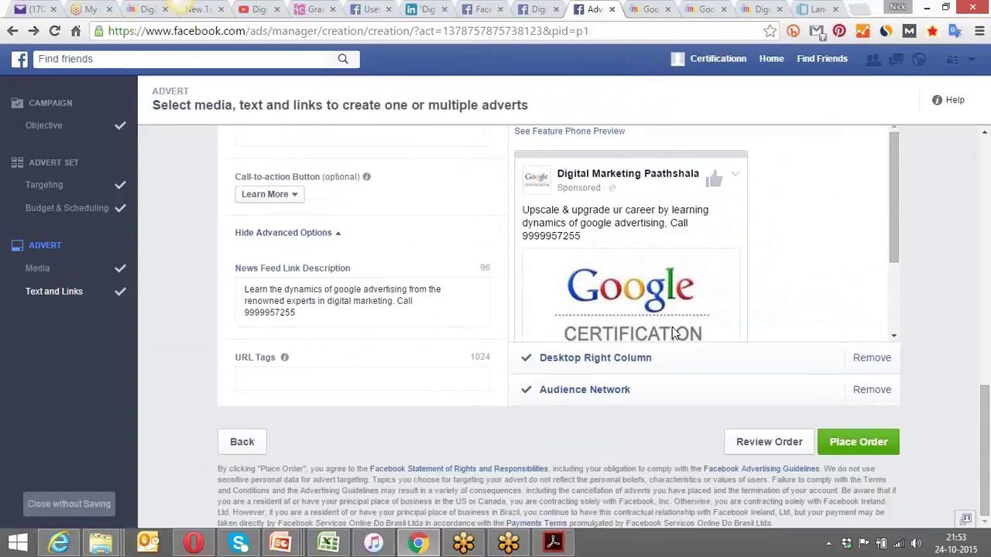
drag(892, 188, 903, 263)
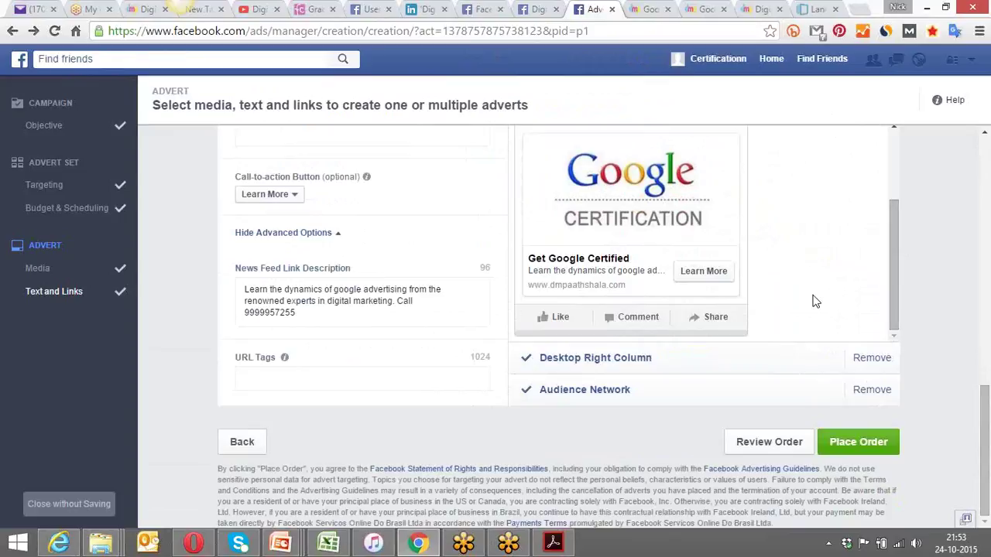
click(713, 361)
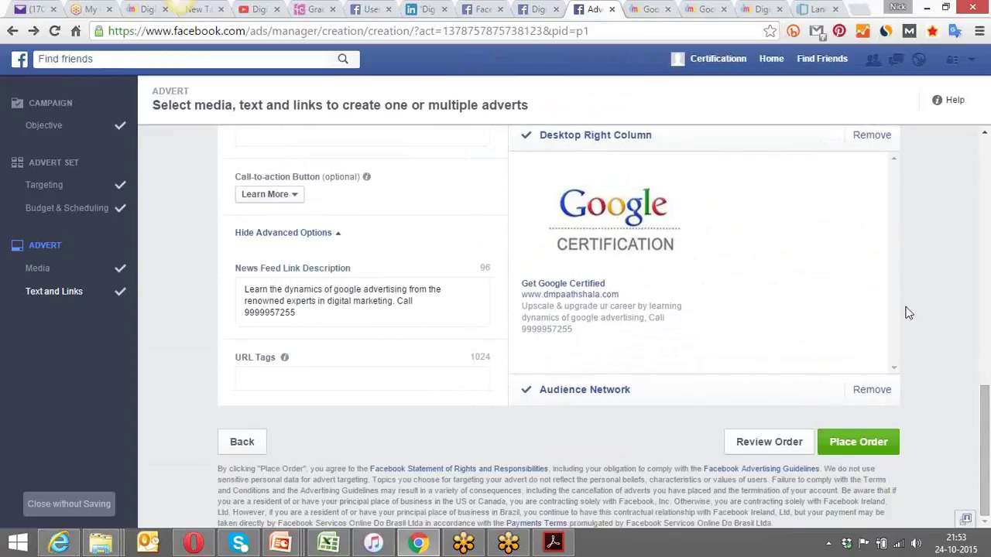
drag(988, 417, 988, 406)
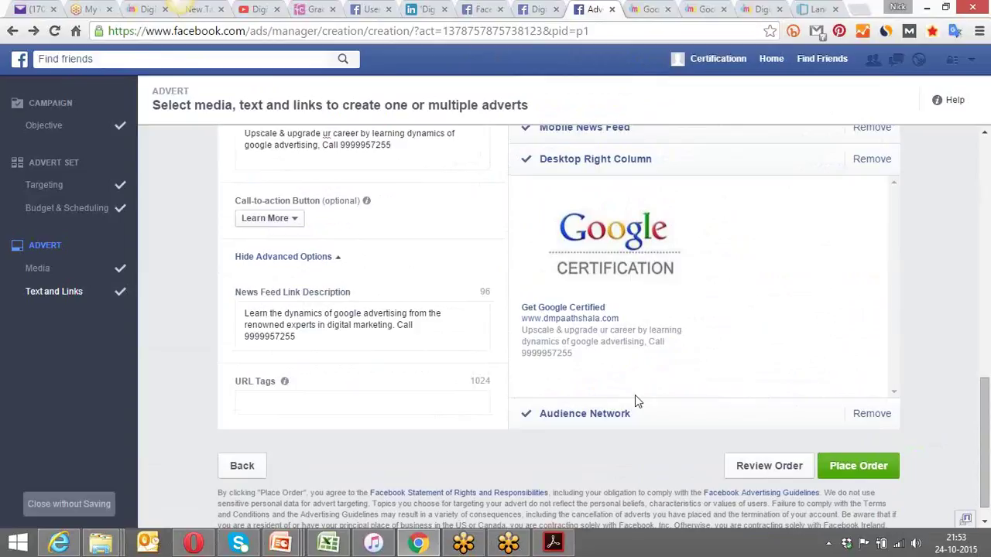
click(670, 419)
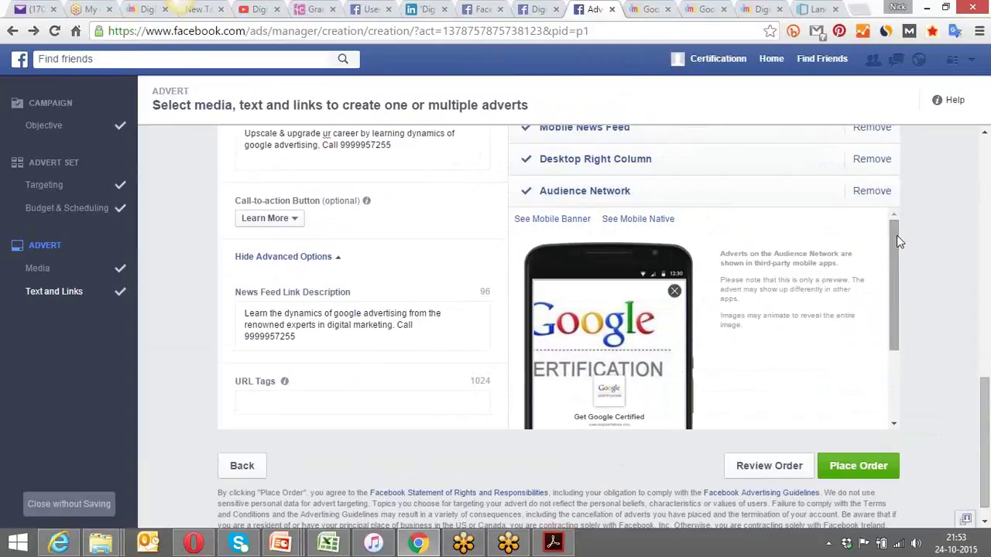
mouse_move(897, 236)
mouse_down()
mouse_move(912, 329)
mouse_move(901, 241)
mouse_up()
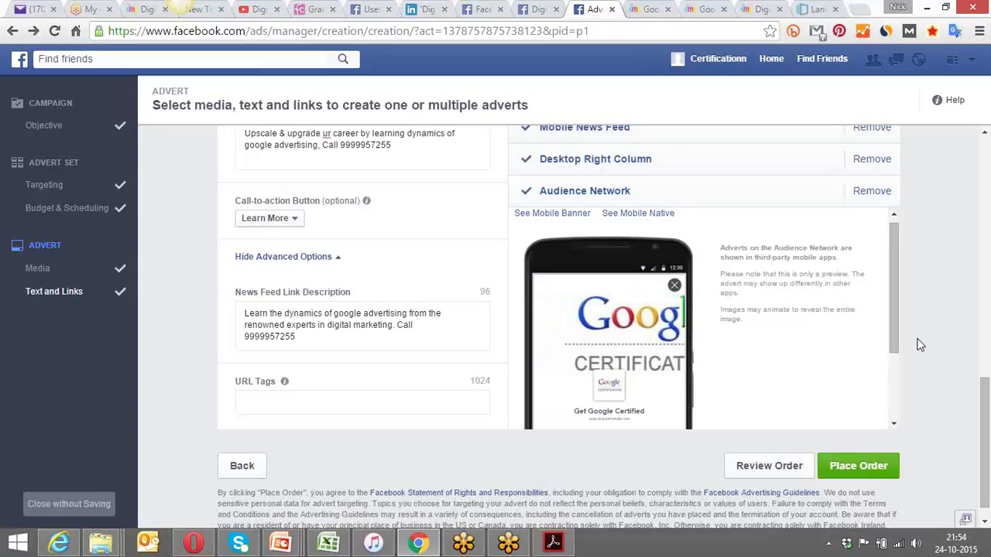
drag(985, 395, 984, 365)
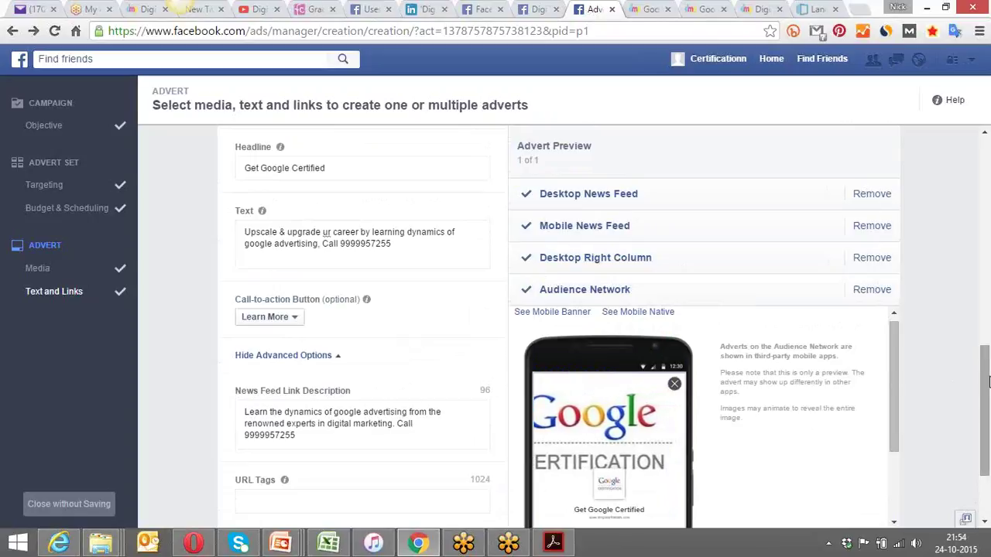
Place the ad order and continue past the 'Your Order Has Been Placed' confirmation.
scroll(883, 309, down, 3)
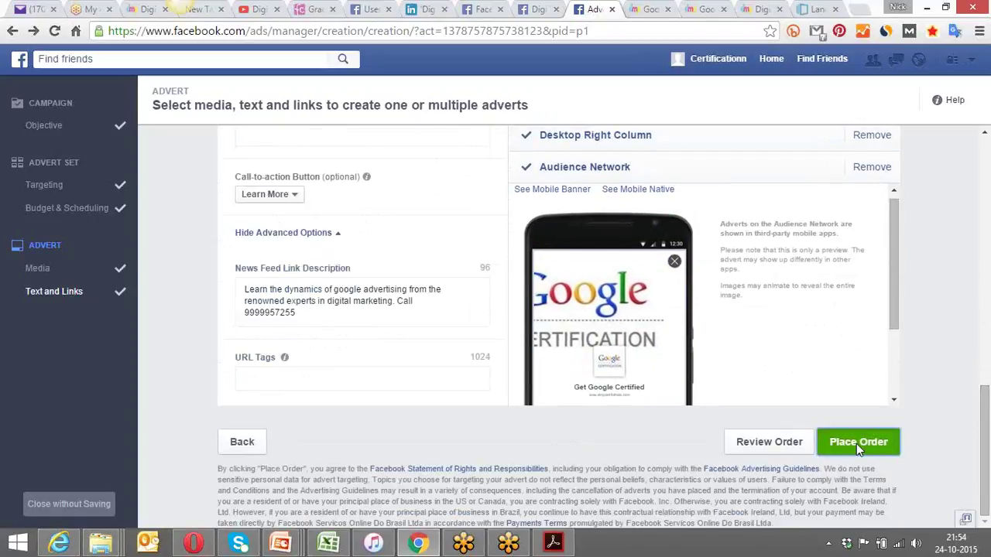
click(858, 448)
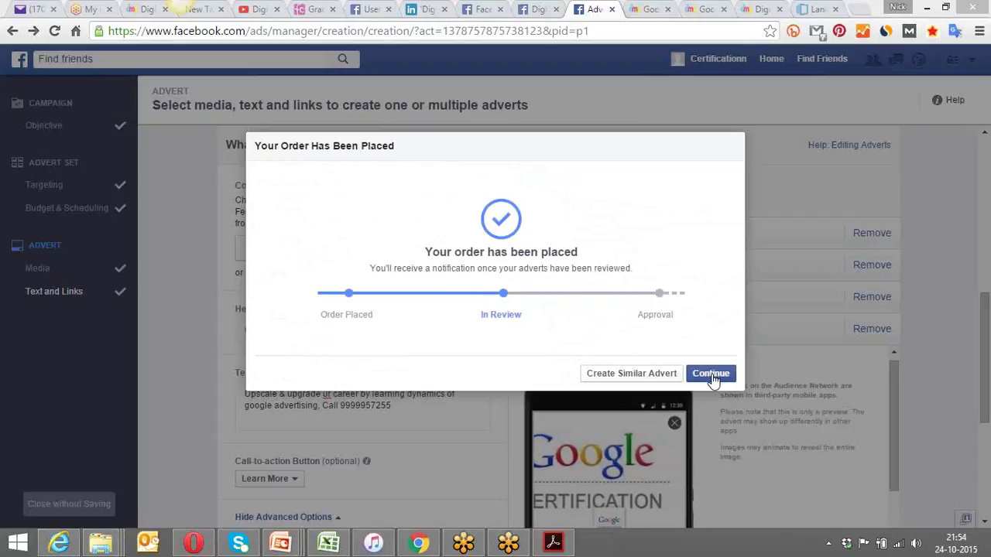
click(711, 374)
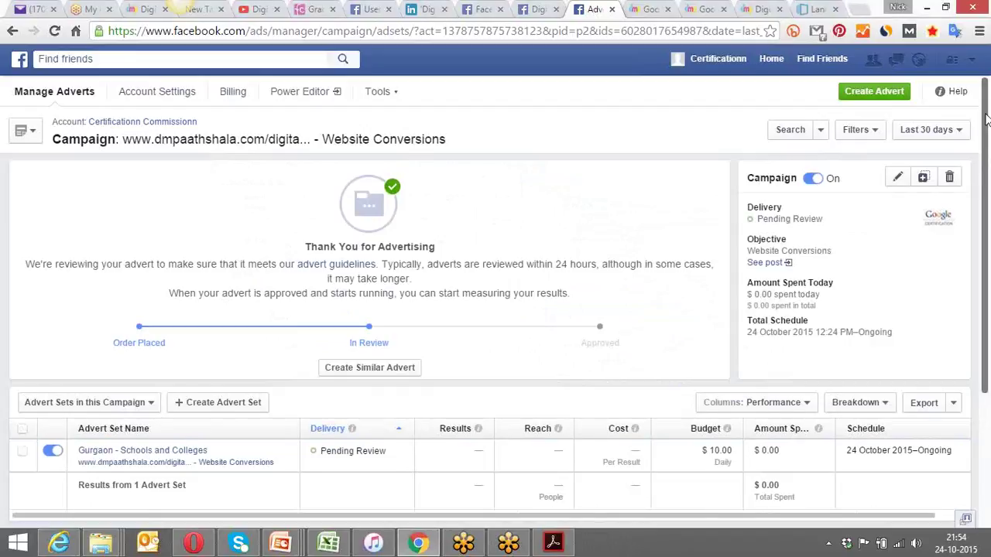
drag(986, 116, 986, 180)
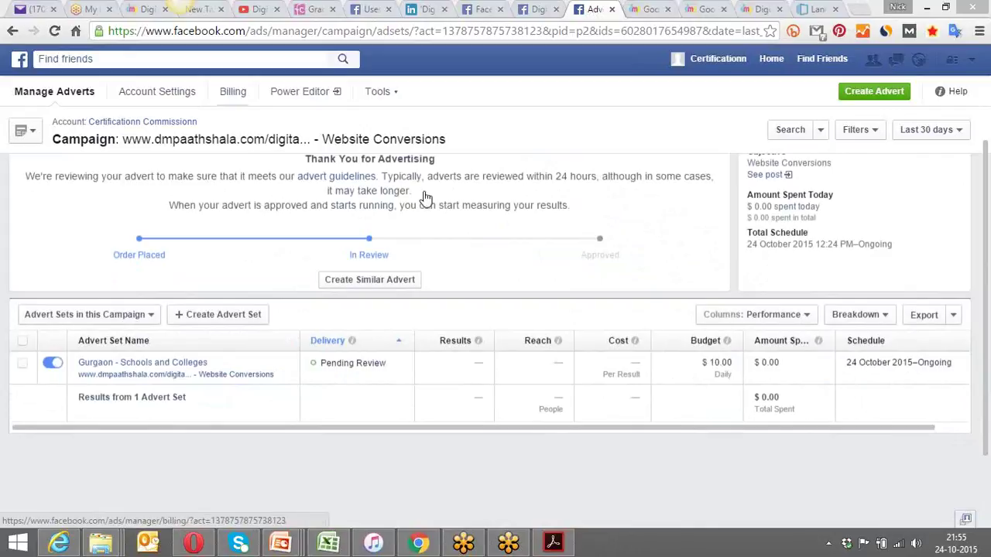
Confirm the account password in Account Settings, then toggle off the Gurgaon - Generic - Marketing campaign.
click(158, 94)
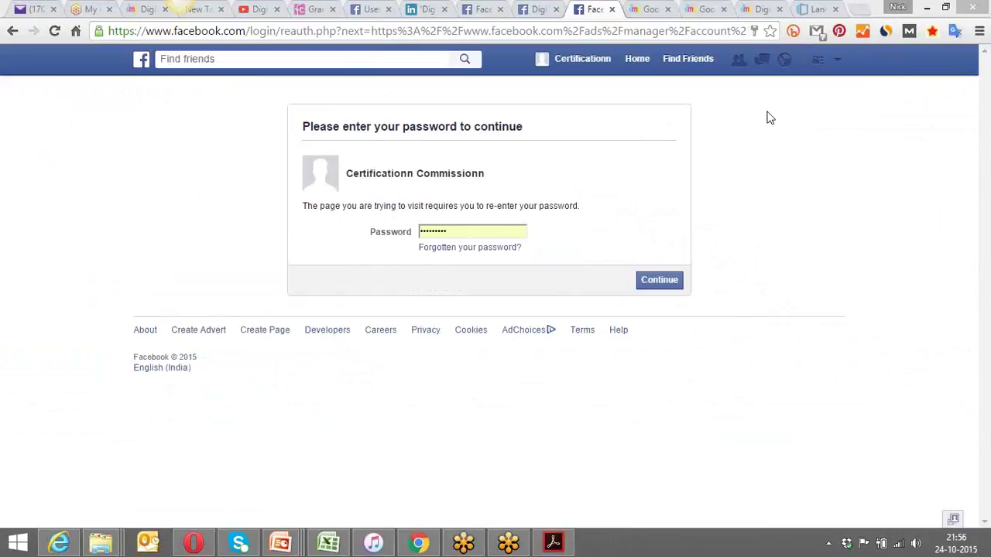
click(654, 284)
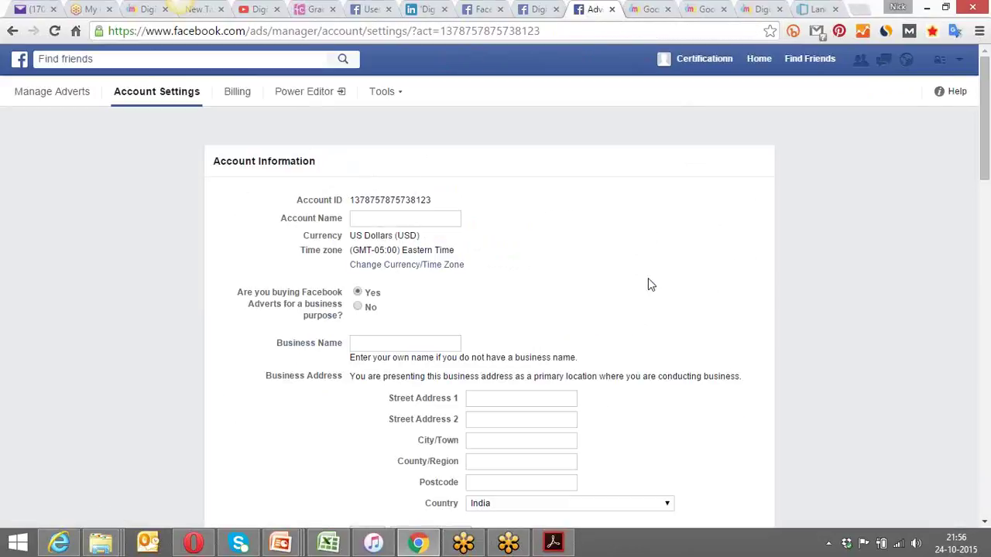
click(51, 92)
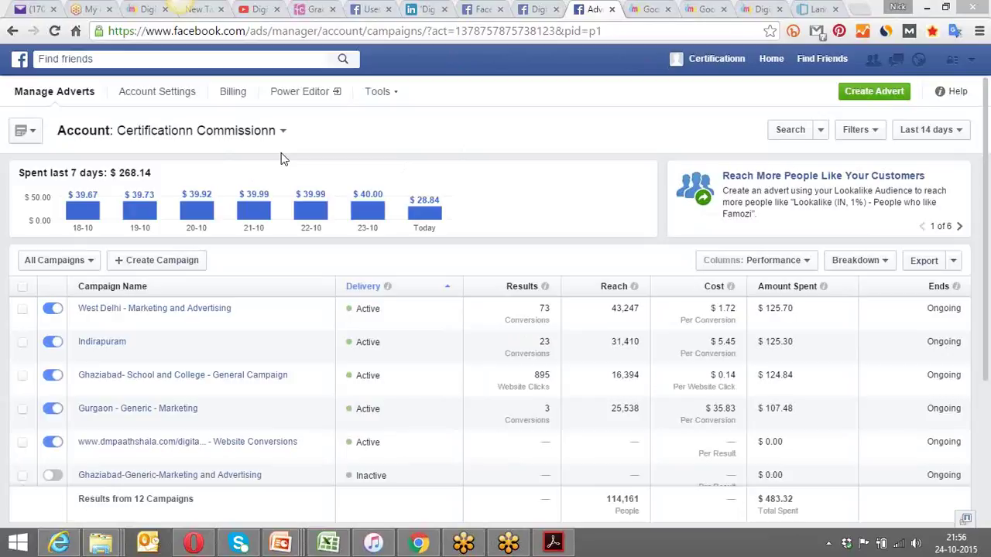
click(49, 412)
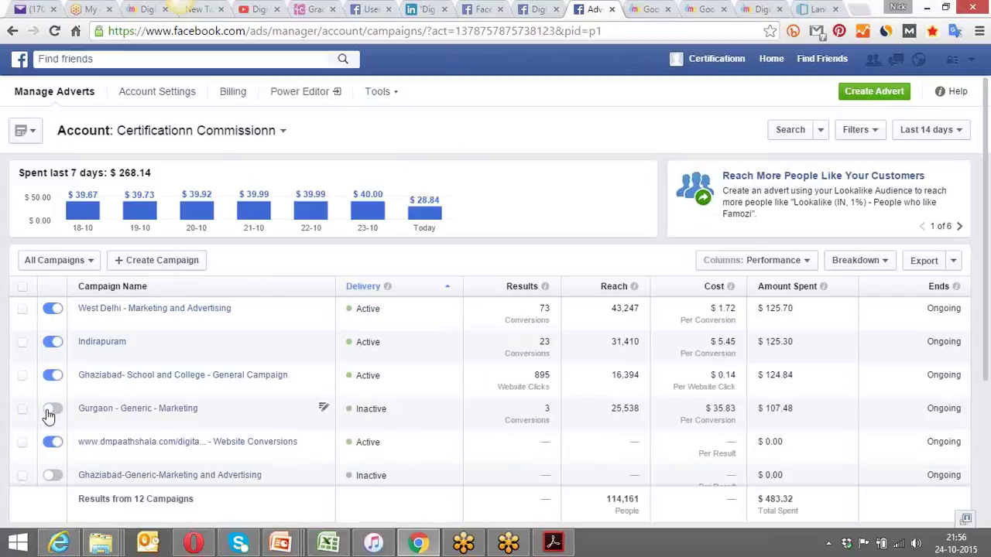